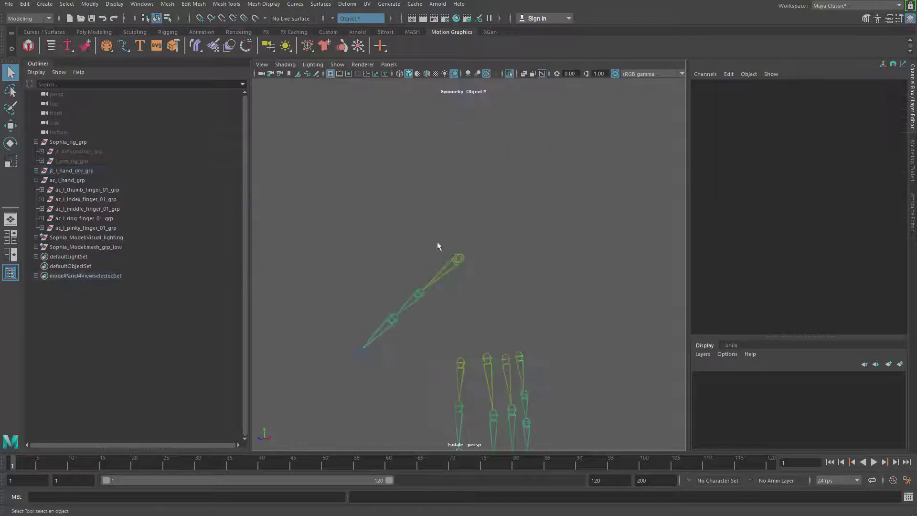
Exit the isolated view and orient-constrain the jt_l_drv_thumb_finger_01 joint to the ac_l_thumb_finger_01 control
{"action": "left_click", "coordinate": [449, 268]}
{"action": "left_click_drag", "start_coordinate": [465, 286], "coordinate": [432, 223], "text": "alt"}
{"action": "key", "text": "ctrl+1"}
{"action": "left_click", "coordinate": [431, 223]}
{"action": "right_click_drag", "start_coordinate": [444, 296], "coordinate": [437, 267], "text": "alt"}
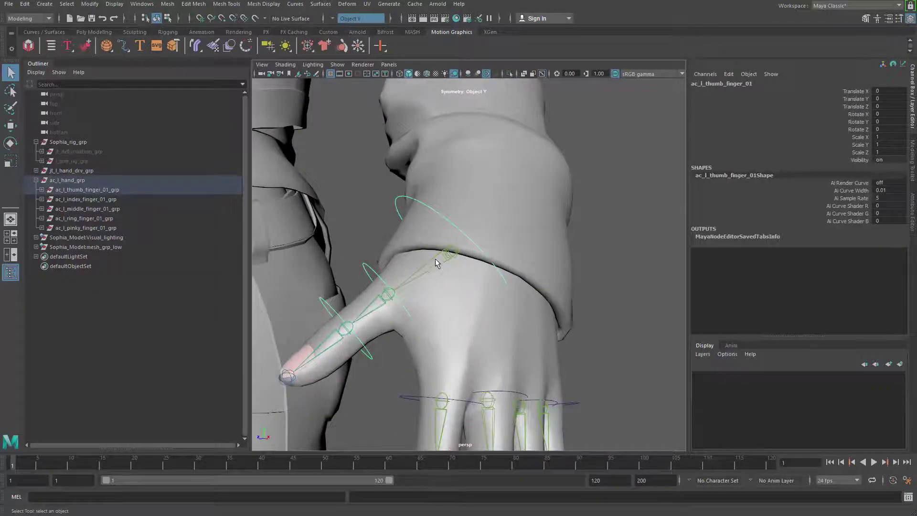
{"action": "left_click", "coordinate": [434, 259]}
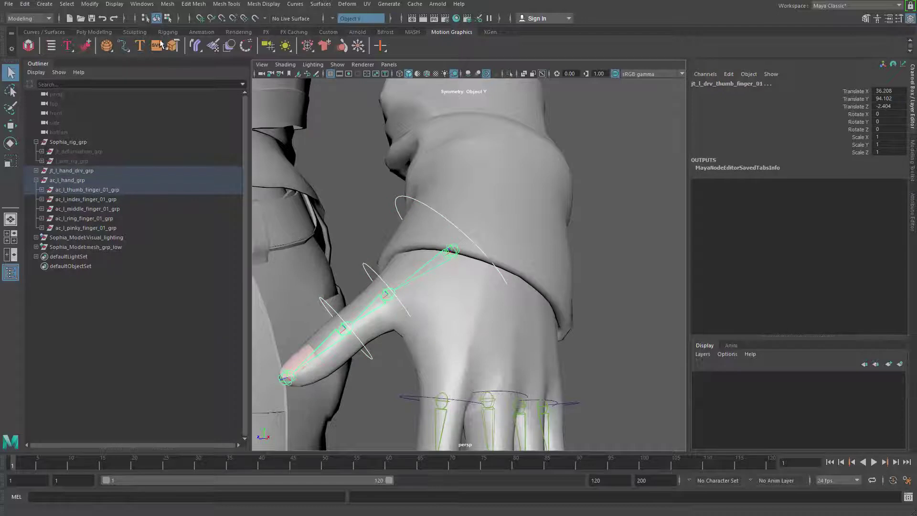
{"action": "left_click", "coordinate": [41, 19]}
{"action": "left_click", "coordinate": [26, 30]}
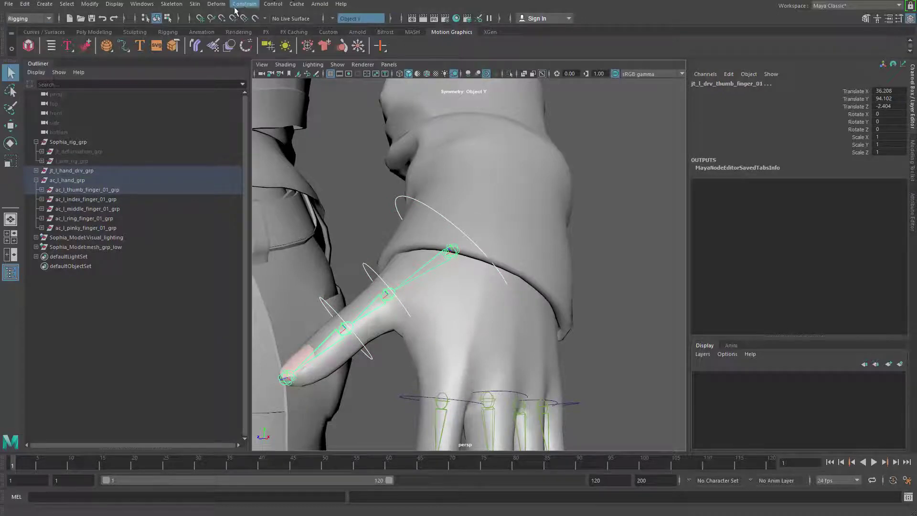
{"action": "left_click", "coordinate": [244, 4]}
{"action": "left_click", "coordinate": [262, 48]}
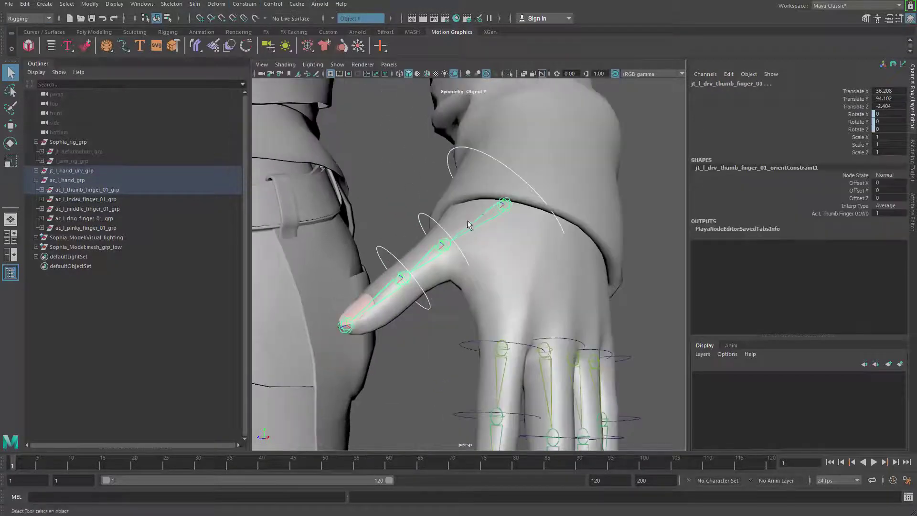
Orient-constrain the second and third thumb driver joints to their matching thumb controls
{"action": "left_click", "coordinate": [442, 253], "text": "shift"}
{"action": "key", "text": "g"}
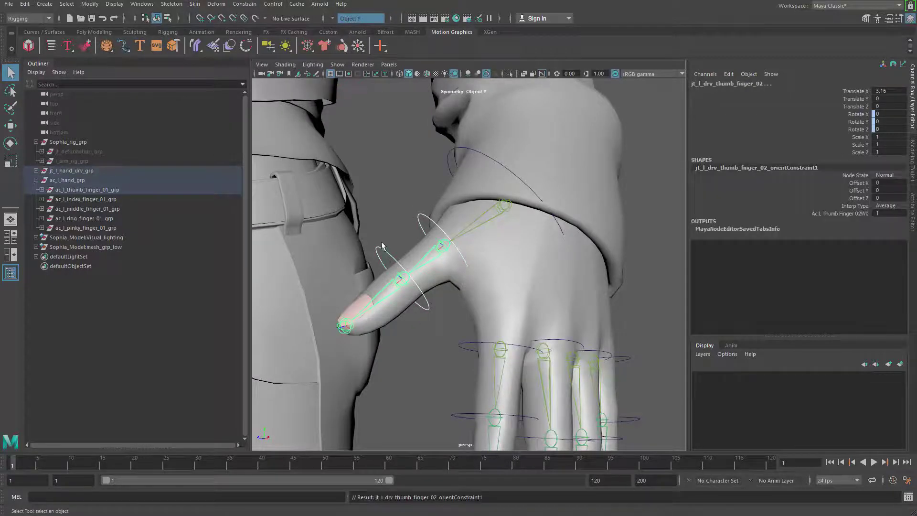
{"action": "left_click", "coordinate": [379, 247]}
{"action": "left_click", "coordinate": [396, 286], "text": "shift"}
{"action": "key", "text": "g"}
Orient-constrain the jt_l_drv_index_finger_01 joint to the first index finger control
{"action": "middle_click_drag", "start_coordinate": [496, 356], "coordinate": [499, 270], "text": "alt"}
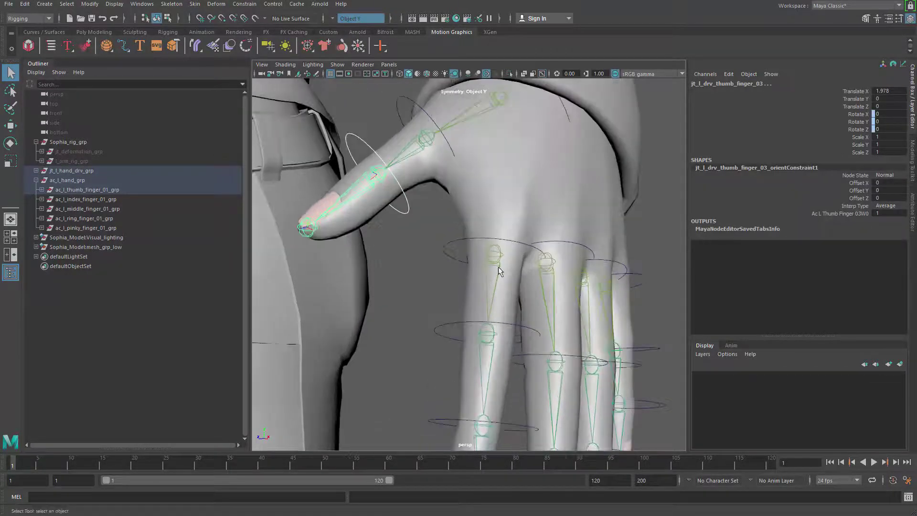
{"action": "left_click", "coordinate": [497, 241]}
{"action": "left_click", "coordinate": [497, 265], "text": "shift"}
{"action": "key", "text": "g"}
Orient-constrain the second and third index finger driver joints to their matching controls
{"action": "middle_click_drag", "start_coordinate": [500, 385], "coordinate": [497, 333], "text": "alt"}
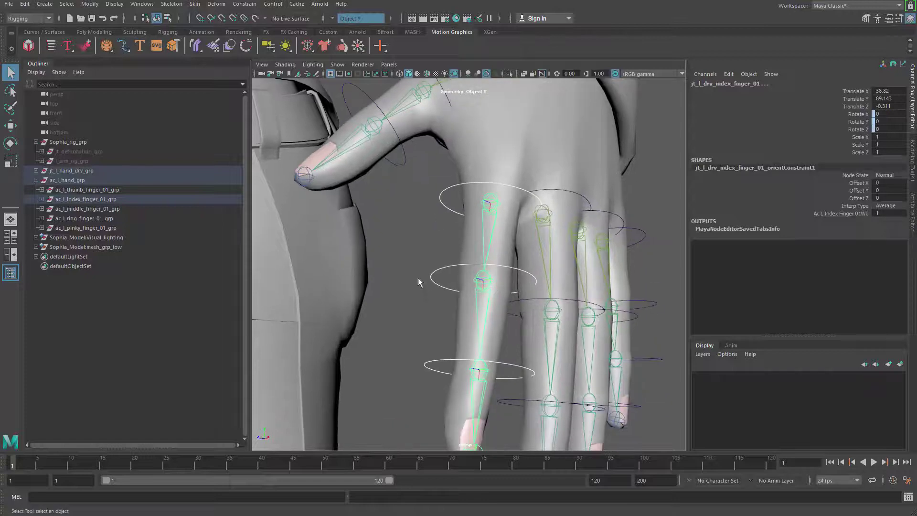
{"action": "left_click", "coordinate": [438, 284]}
{"action": "left_click", "coordinate": [479, 313], "text": "shift"}
{"action": "key", "text": "ctrl+z"}
{"action": "left_click", "coordinate": [477, 319], "text": "shift"}
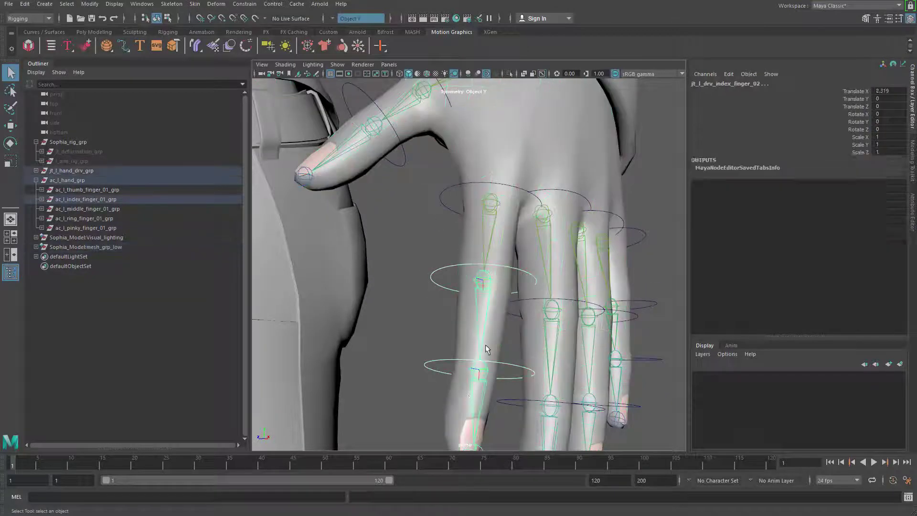
{"action": "key", "text": "g"}
{"action": "middle_click_drag", "start_coordinate": [443, 333], "coordinate": [446, 286], "text": "alt"}
{"action": "left_click", "coordinate": [439, 324]}
{"action": "left_click", "coordinate": [477, 368], "text": "shift"}
{"action": "key", "text": "g"}
Orient-constrain the first three middle finger driver joints to their matching ac_l_middle_finger controls
{"action": "left_click_drag", "start_coordinate": [523, 283], "coordinate": [498, 275], "text": "alt"}
{"action": "left_click", "coordinate": [515, 287]}
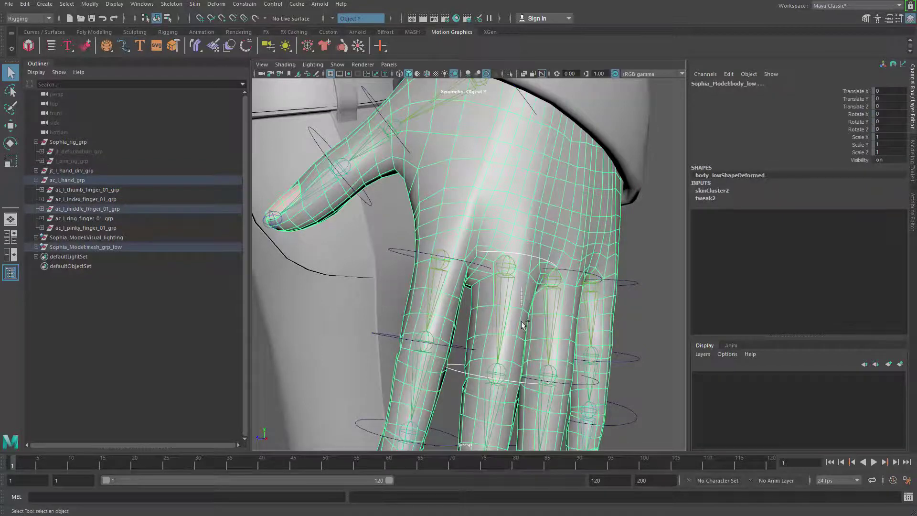
{"action": "left_click", "coordinate": [498, 311]}
{"action": "left_click", "coordinate": [506, 312], "text": "shift"}
{"action": "key", "text": "g"}
{"action": "left_click_drag", "start_coordinate": [511, 377], "coordinate": [455, 281], "text": "alt"}
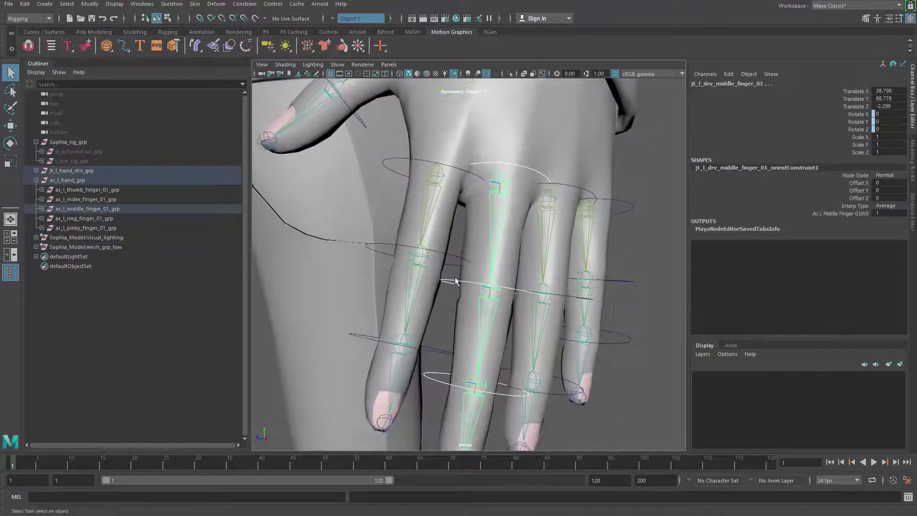
{"action": "left_click", "coordinate": [455, 280]}
{"action": "left_click", "coordinate": [482, 351], "text": "shift"}
{"action": "key", "text": "g"}
{"action": "left_click", "coordinate": [438, 373]}
{"action": "left_click", "coordinate": [476, 385], "text": "shift"}
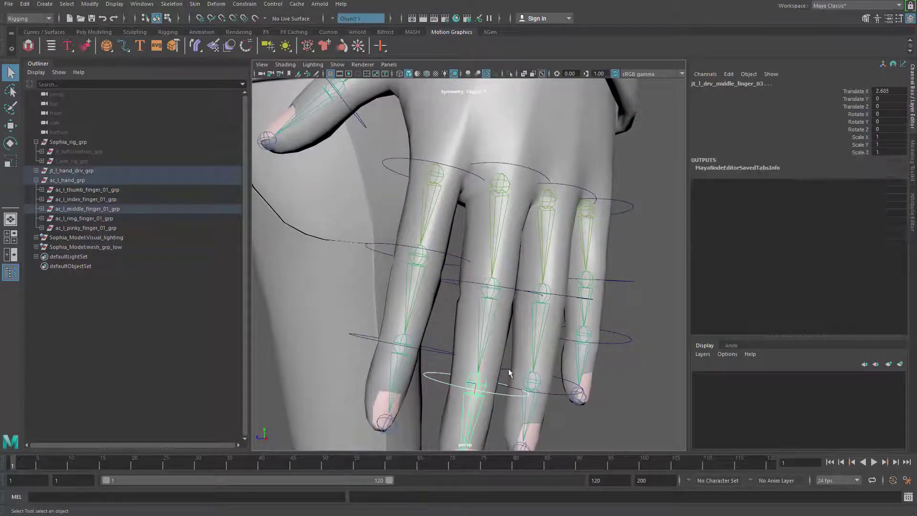
{"action": "key", "text": "g"}
Orient-constrain the first three ring finger driver joints to their matching ac_l_ring_finger controls
{"action": "left_click_drag", "start_coordinate": [551, 225], "coordinate": [555, 198], "text": "alt"}
{"action": "left_click", "coordinate": [553, 194]}
{"action": "left_click", "coordinate": [535, 228], "text": "shift"}
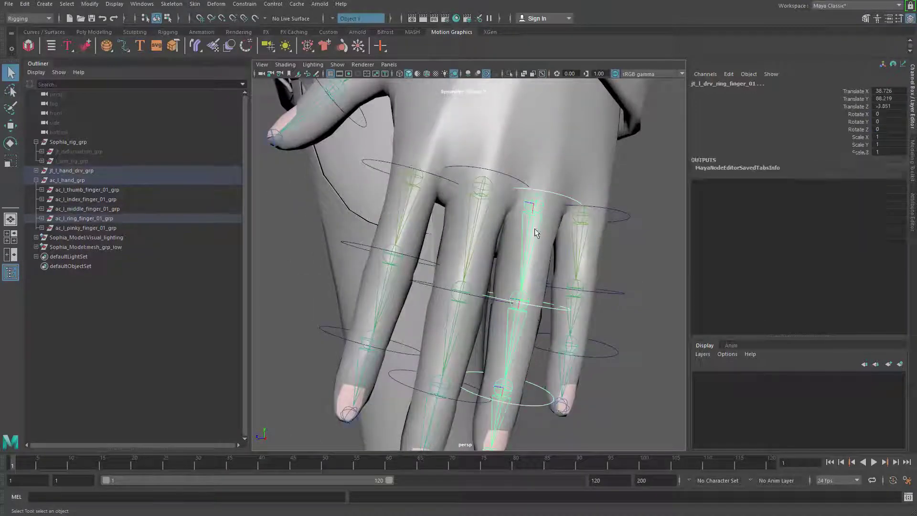
{"action": "key", "text": "g"}
{"action": "left_click", "coordinate": [540, 306]}
{"action": "left_click", "coordinate": [525, 319], "text": "shift"}
{"action": "key", "text": "g"}
{"action": "middle_click_drag", "start_coordinate": [523, 393], "coordinate": [524, 331], "text": "alt"}
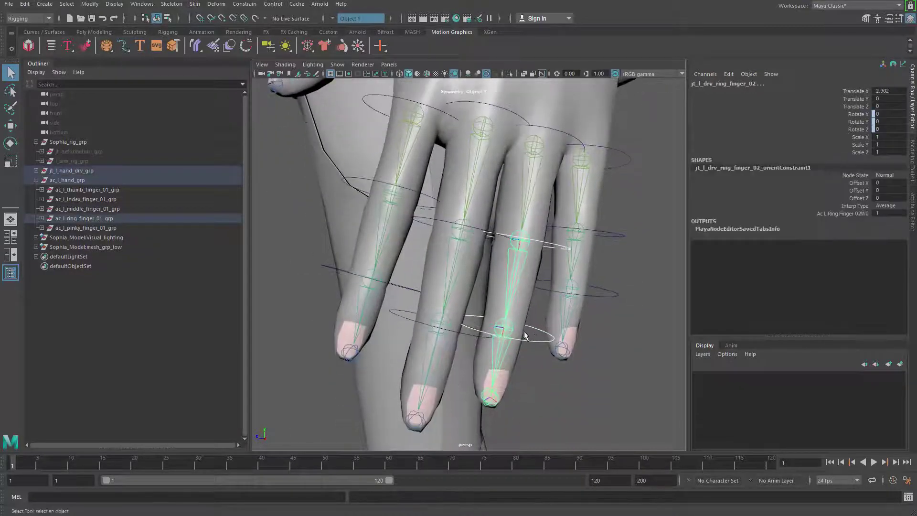
{"action": "left_click", "coordinate": [532, 329]}
{"action": "left_click", "coordinate": [499, 373], "text": "shift"}
{"action": "key", "text": "g"}
Orient-constrain the first three pinky finger driver joints to their matching ac_l_pinky_finger controls
{"action": "middle_click_drag", "start_coordinate": [625, 141], "coordinate": [580, 213], "text": "alt"}
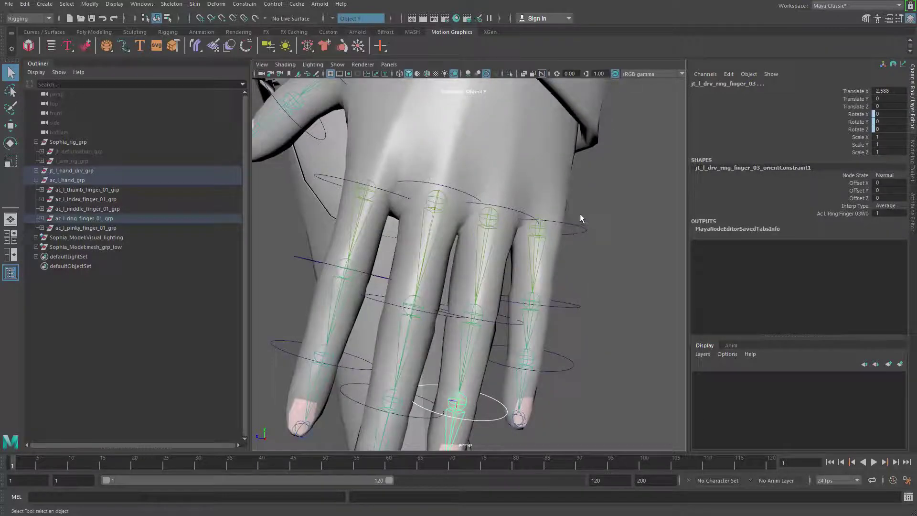
{"action": "left_click", "coordinate": [577, 226]}
{"action": "left_click", "coordinate": [537, 260], "text": "shift"}
{"action": "key", "text": "g"}
{"action": "left_click", "coordinate": [570, 304]}
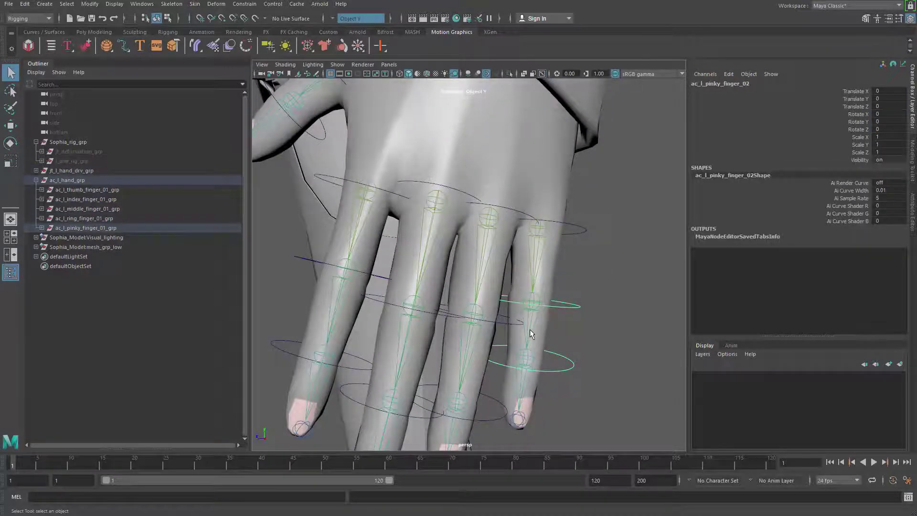
{"action": "left_click", "coordinate": [529, 329], "text": "shift"}
{"action": "key", "text": "g"}
{"action": "left_click", "coordinate": [559, 360]}
{"action": "left_click", "coordinate": [523, 390], "text": "shift"}
{"action": "key", "text": "g"}
Test-rotate the pinky finger controls to check the driver joints, and undo the rotations
{"action": "scroll", "coordinate": [529, 351], "scroll_direction": "down", "scroll_amount": 3}
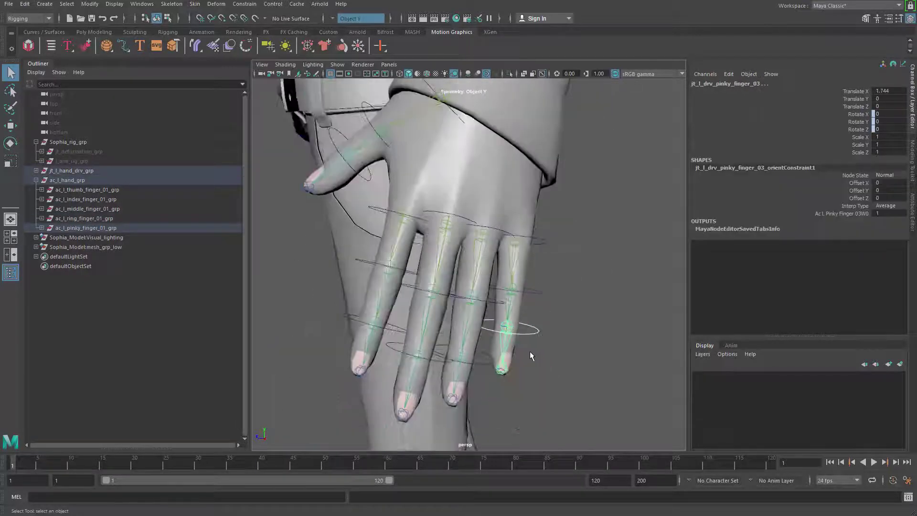
{"action": "left_click_drag", "start_coordinate": [529, 351], "coordinate": [521, 348], "text": "alt"}
{"action": "left_click", "coordinate": [545, 315]}
{"action": "left_click", "coordinate": [531, 242]}
{"action": "left_click_drag", "start_coordinate": [522, 307], "coordinate": [549, 298], "text": "alt"}
{"action": "key", "text": "e"}
{"action": "left_click_drag", "start_coordinate": [543, 244], "coordinate": [535, 275]}
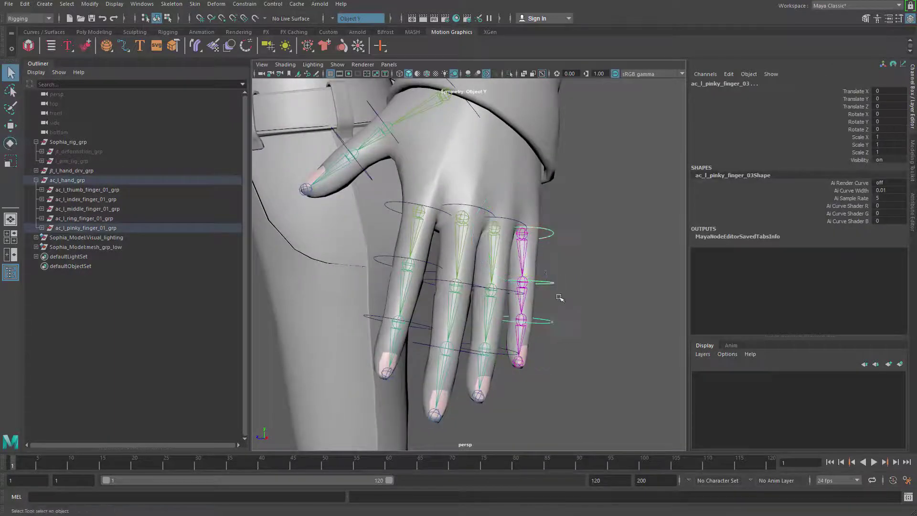
{"action": "key", "text": "e"}
{"action": "left_click_drag", "start_coordinate": [538, 275], "coordinate": [423, 320]}
{"action": "key", "text": "ctrl+z"}
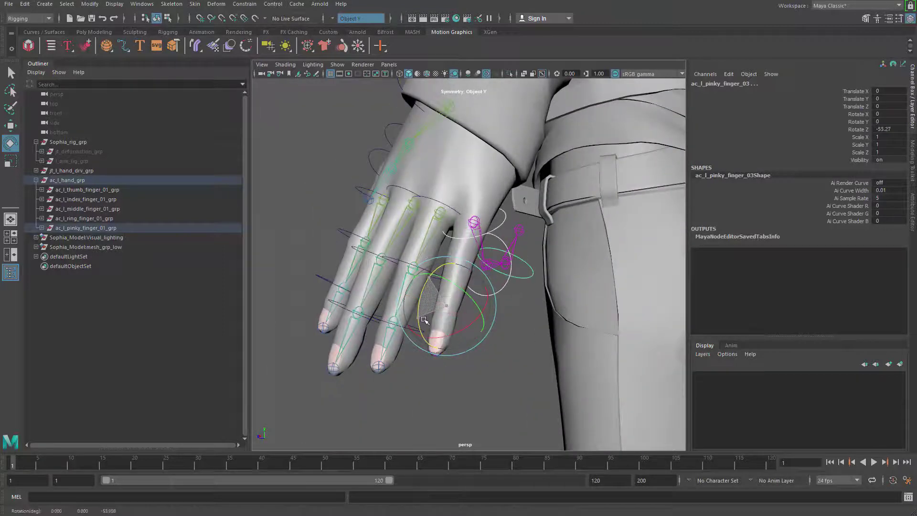
{"action": "key", "text": "ctrl+z"}
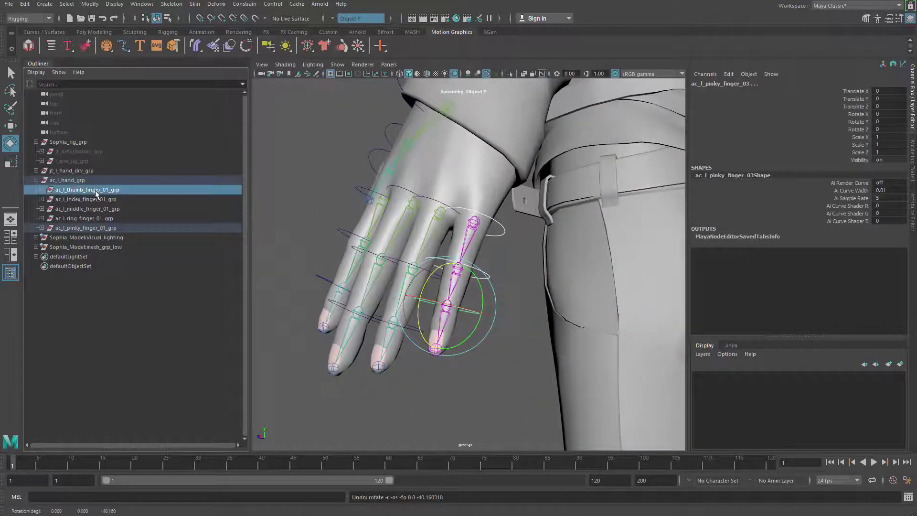
Unhide the jt_deformation_grp group inside Sophia_rig_grp to show the deformation skeleton around the hand
{"action": "left_click", "coordinate": [86, 180]}
{"action": "left_click_drag", "start_coordinate": [334, 258], "coordinate": [607, 280], "text": "alt"}
{"action": "scroll", "coordinate": [608, 280], "scroll_direction": "down", "scroll_amount": 4}
{"action": "left_click_drag", "start_coordinate": [549, 282], "coordinate": [429, 306], "text": "alt"}
{"action": "middle_click_drag", "start_coordinate": [430, 306], "coordinate": [437, 359], "text": "alt"}
{"action": "scroll", "coordinate": [437, 360], "scroll_direction": "up", "scroll_amount": 4}
{"action": "middle_click_drag", "start_coordinate": [436, 277], "coordinate": [461, 315], "text": "alt"}
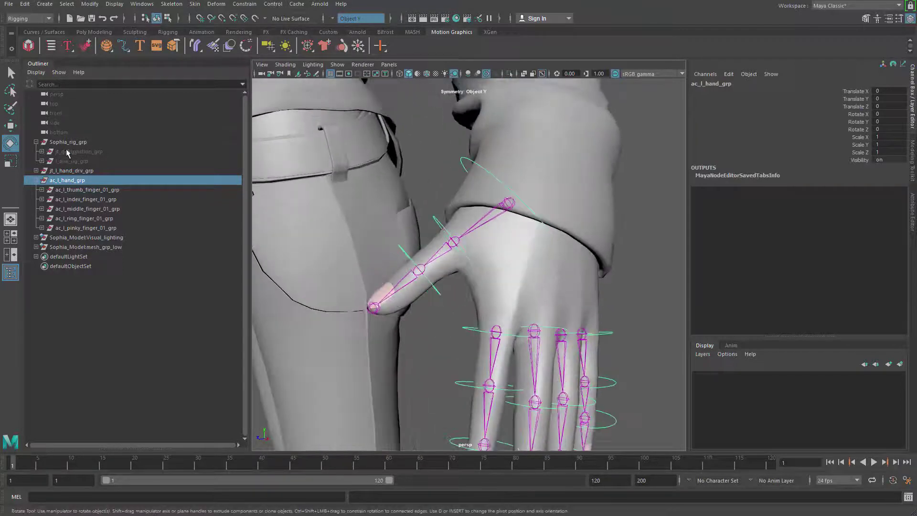
{"action": "left_click", "coordinate": [67, 152]}
{"action": "key", "text": "shift+h"}
{"action": "middle_click_drag", "start_coordinate": [491, 246], "coordinate": [475, 322], "text": "alt"}
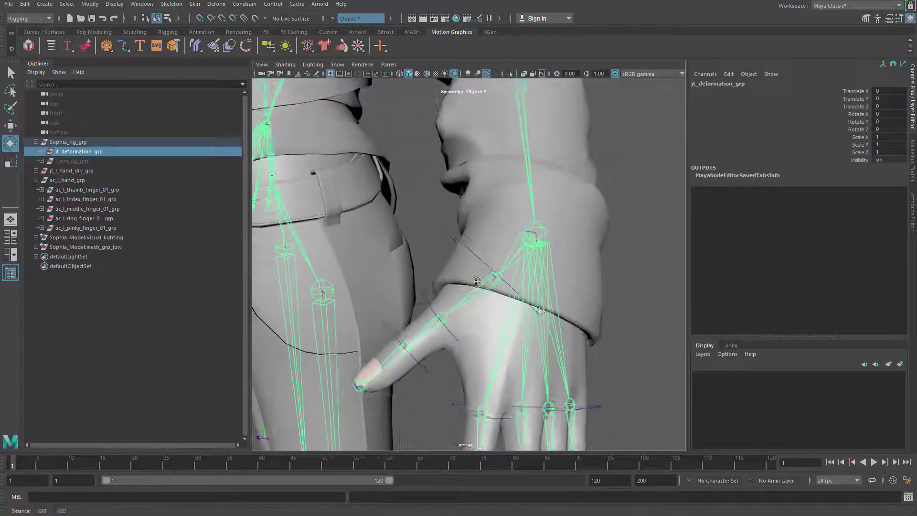
{"action": "right_click_drag", "start_coordinate": [476, 322], "coordinate": [522, 316], "text": "alt"}
{"action": "middle_click_drag", "start_coordinate": [385, 309], "coordinate": [394, 301], "text": "alt"}
{"action": "left_click_drag", "start_coordinate": [393, 299], "coordinate": [368, 291], "text": "alt"}
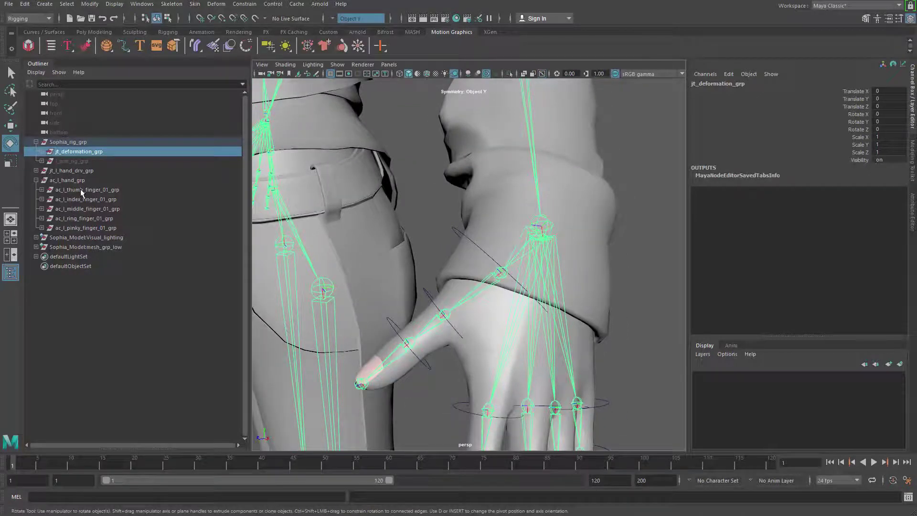
Try to select the full hierarchies of the five driver finger chains in jt_l_hand_drv_grp
{"action": "left_click", "coordinate": [36, 170]}
{"action": "left_click_drag", "start_coordinate": [84, 180], "coordinate": [95, 218]}
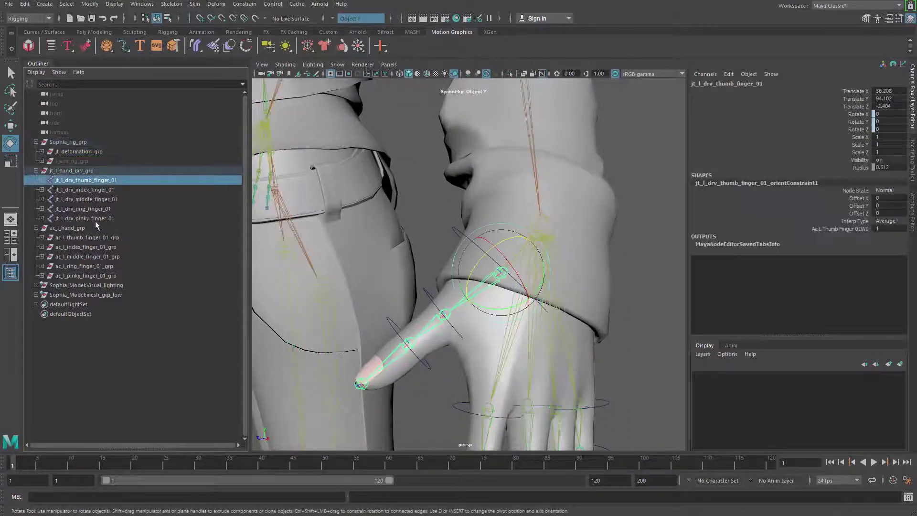
{"action": "key", "text": "f"}
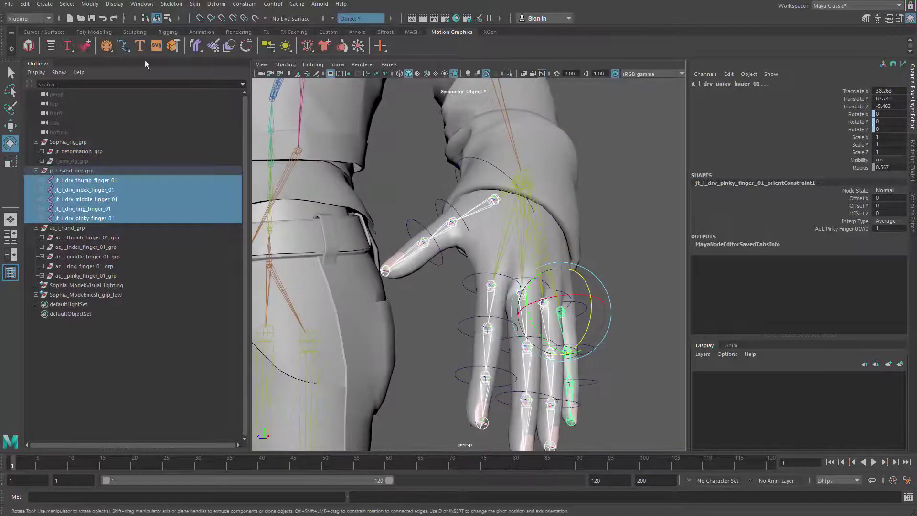
{"action": "left_click", "coordinate": [67, 7]}
{"action": "left_click", "coordinate": [81, 48]}
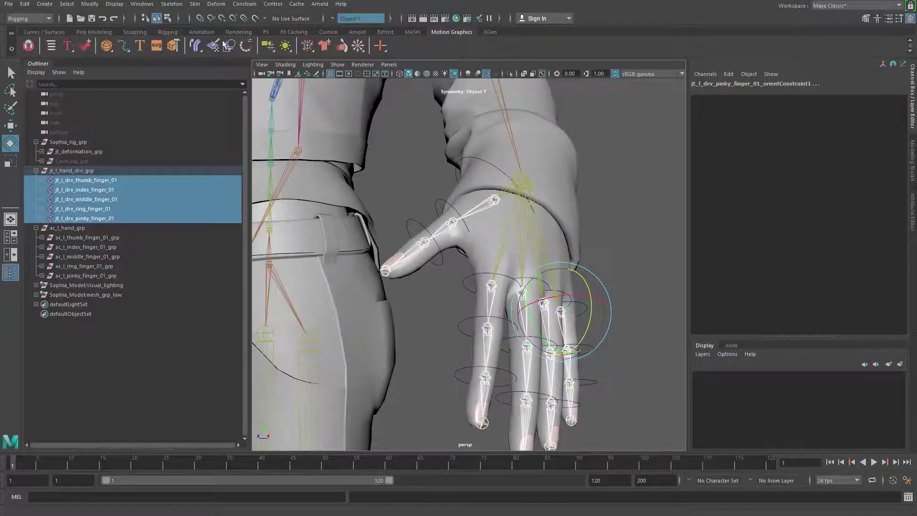
{"action": "left_click", "coordinate": [36, 170]}
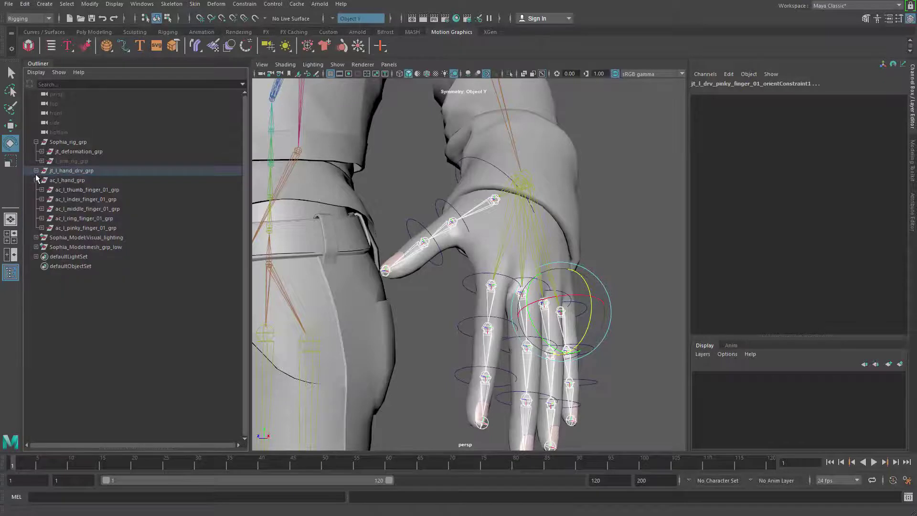
Expand jt_l_hand_drv_grp fully and select all driver joints 01 to 04 of the five fingers, leaving out the orient constraints
{"action": "left_click", "coordinate": [36, 171], "text": "shift"}
{"action": "left_click_drag", "start_coordinate": [120, 181], "coordinate": [120, 209]}
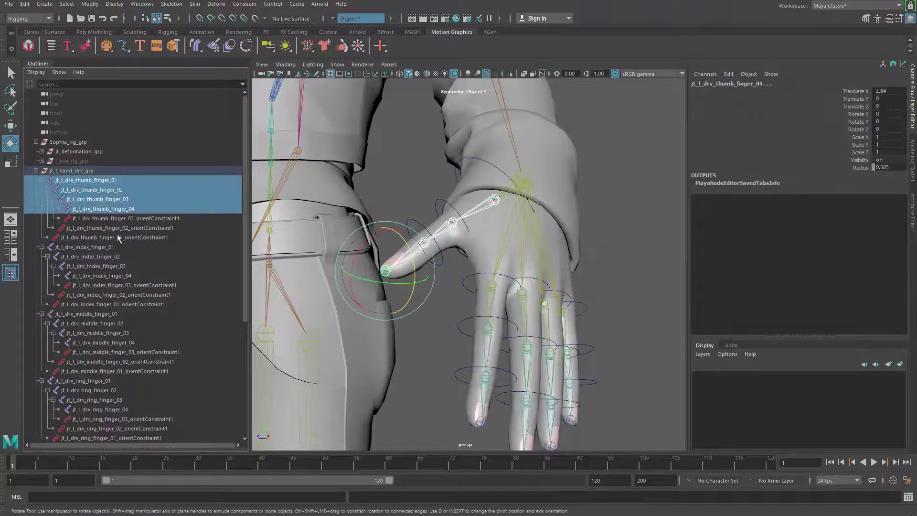
{"action": "left_click_drag", "start_coordinate": [104, 247], "coordinate": [111, 275], "text": "ctrl"}
{"action": "scroll", "coordinate": [111, 276], "scroll_direction": "down", "scroll_amount": 3}
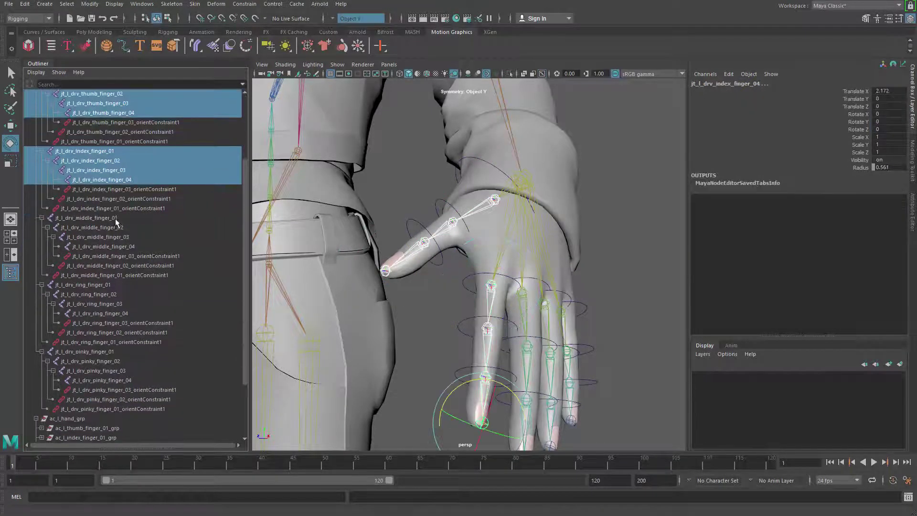
{"action": "left_click", "coordinate": [115, 219], "text": "ctrl"}
{"action": "left_click", "coordinate": [125, 248], "text": "shift"}
{"action": "scroll", "coordinate": [125, 229], "scroll_direction": "down", "scroll_amount": 3}
{"action": "left_click", "coordinate": [109, 210], "text": "ctrl"}
{"action": "left_click", "coordinate": [122, 238], "text": "shift"}
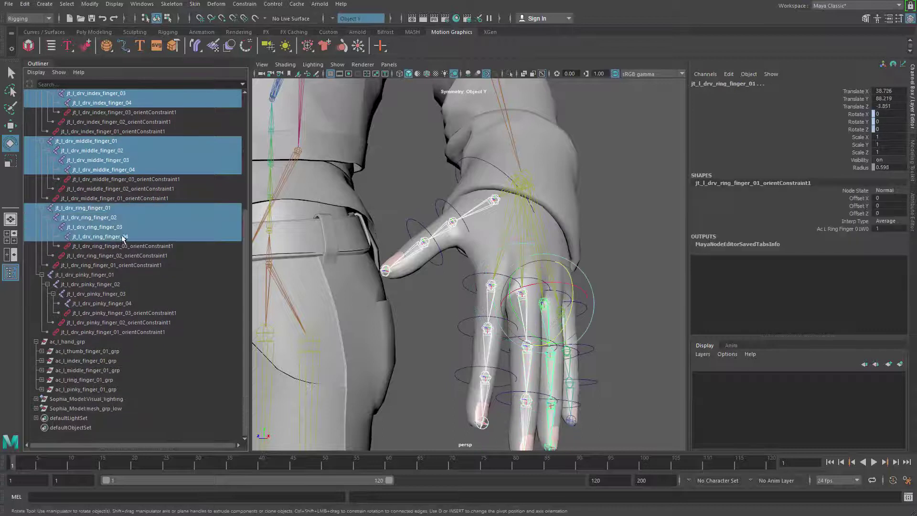
{"action": "left_click", "coordinate": [112, 275], "text": "ctrl"}
{"action": "left_click", "coordinate": [122, 306], "text": "shift"}
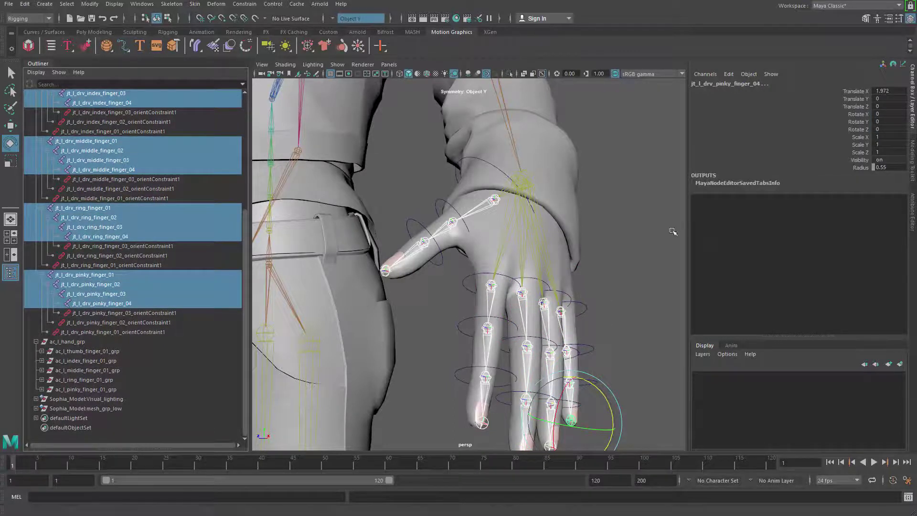
Enlarge the Radius of the selected finger driver joints to about 1.2 and deselect them
{"action": "middle_click_drag", "start_coordinate": [683, 243], "coordinate": [667, 270], "text": "alt"}
{"action": "left_click", "coordinate": [863, 167]}
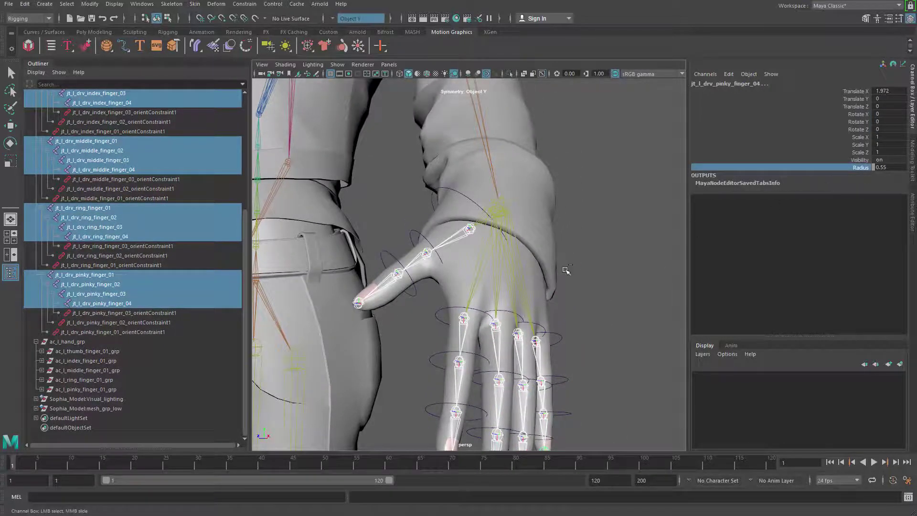
{"action": "middle_click_drag", "start_coordinate": [570, 276], "coordinate": [597, 276]}
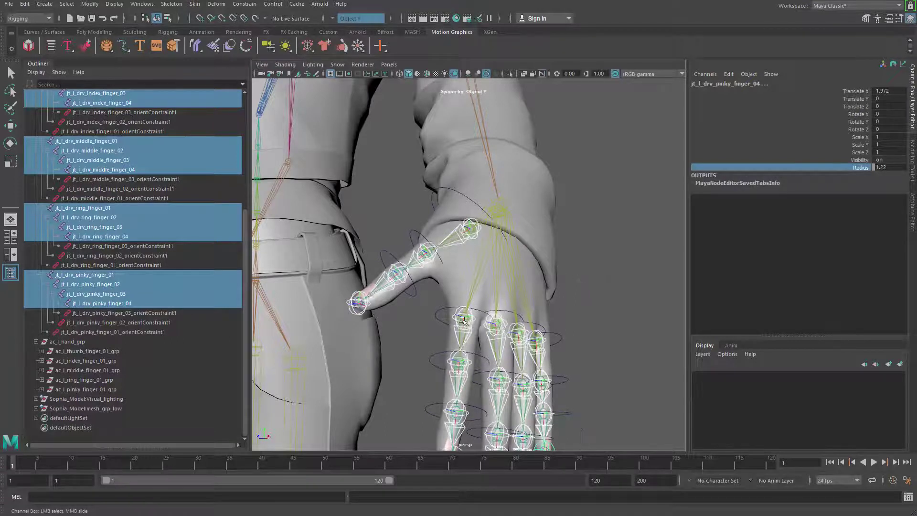
{"action": "right_click_drag", "start_coordinate": [465, 321], "coordinate": [584, 388], "text": "alt"}
{"action": "middle_click_drag", "start_coordinate": [547, 299], "coordinate": [543, 302]}
{"action": "key", "text": "q"}
{"action": "left_click", "coordinate": [634, 280]}
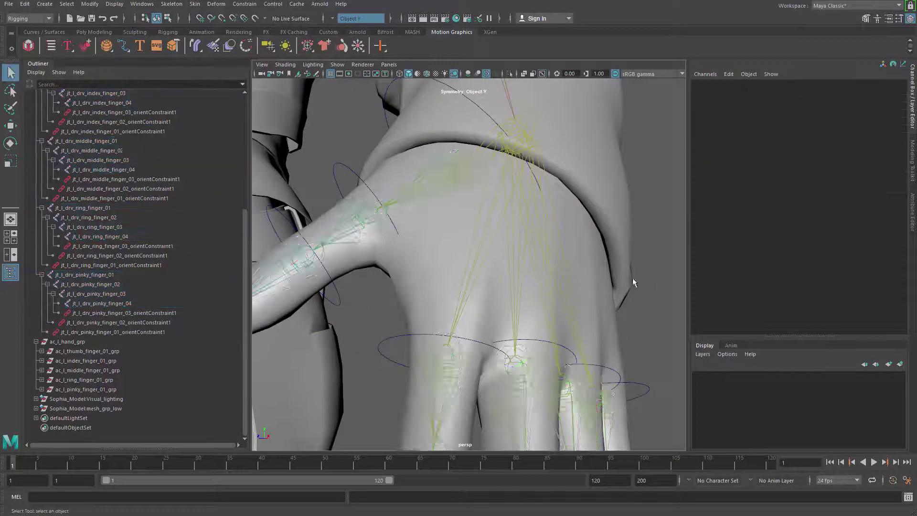
Parent-constrain the jt_l_thumb_finger_01 deformation joint to the jt_l_drv_thumb_finger_01 driver joint
{"action": "middle_click_drag", "start_coordinate": [517, 244], "coordinate": [539, 334], "text": "alt"}
{"action": "left_click", "coordinate": [479, 272]}
{"action": "key", "text": "f"}
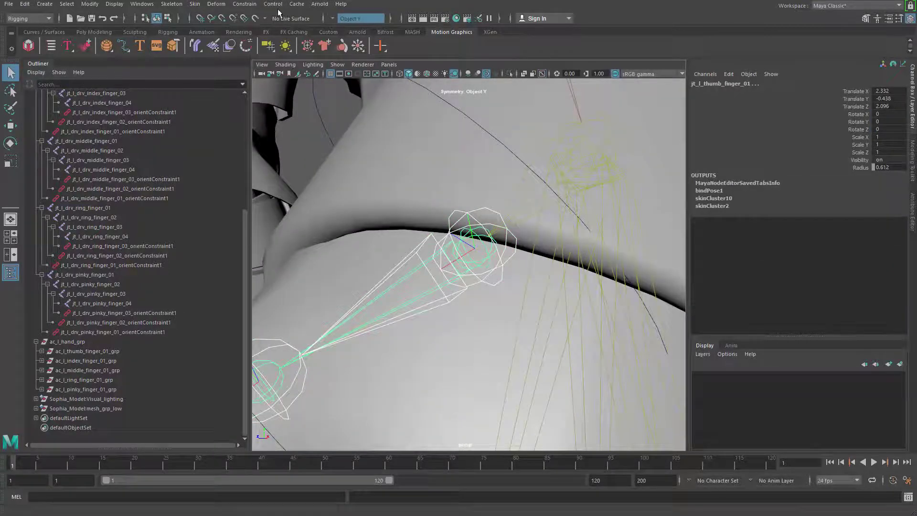
{"action": "left_click", "coordinate": [252, 9]}
{"action": "left_click", "coordinate": [262, 30]}
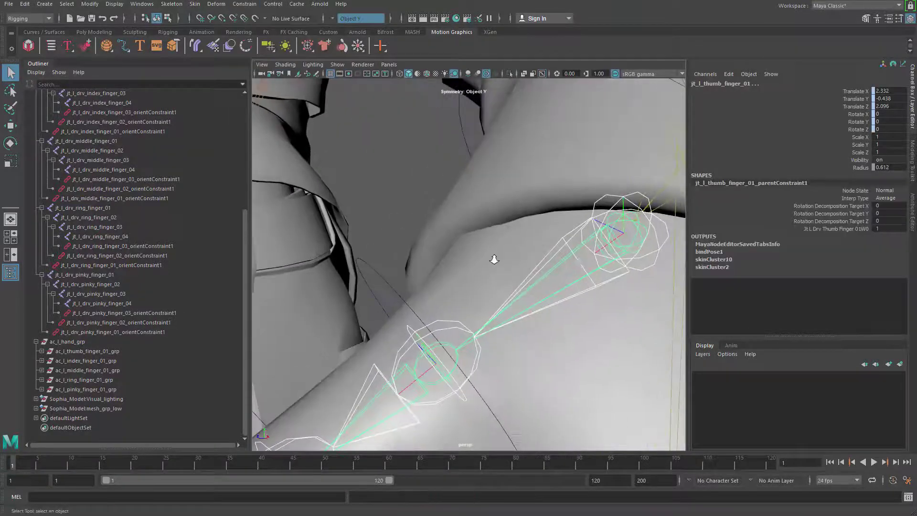
Parent-constrain the thumb deformation joints jt_l_thumb_finger_02 and jt_l_thumb_finger_03 to their matching thumb driver joints
{"action": "left_click", "coordinate": [366, 312]}
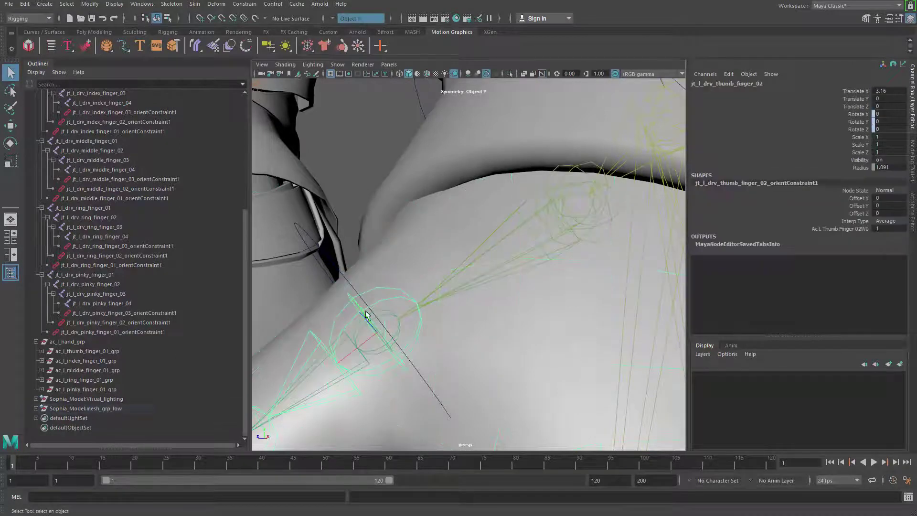
{"action": "left_click", "coordinate": [390, 307], "text": "shift"}
{"action": "key", "text": "ctrl+z"}
{"action": "left_click", "coordinate": [388, 314], "text": "shift"}
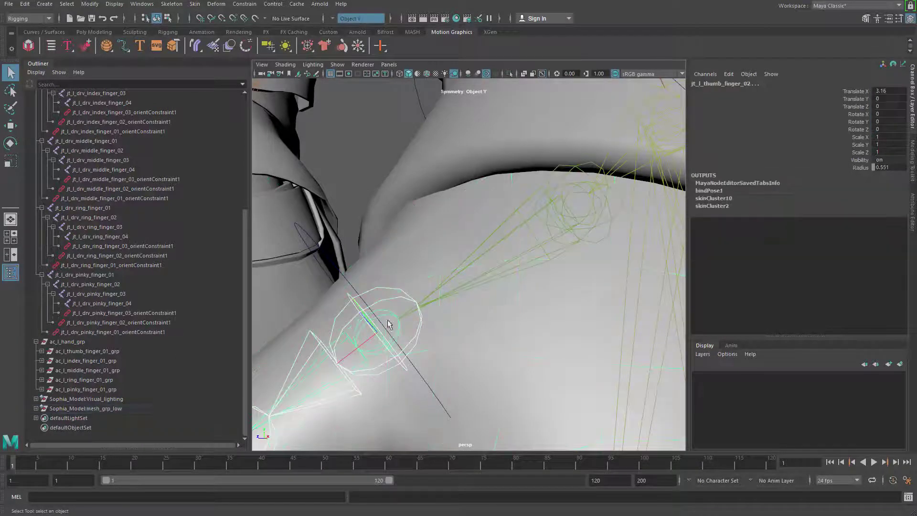
{"action": "key", "text": "g"}
{"action": "middle_click_drag", "start_coordinate": [368, 347], "coordinate": [435, 291], "text": "alt"}
{"action": "left_click", "coordinate": [346, 308]}
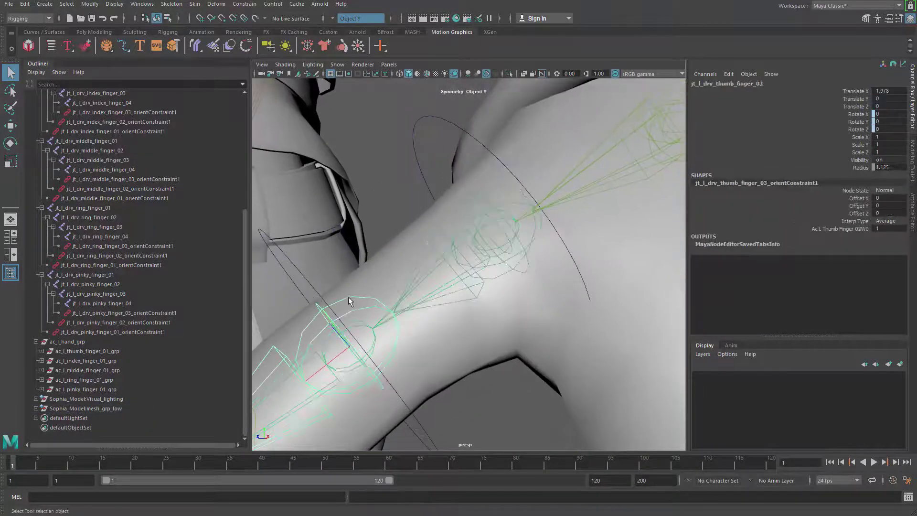
{"action": "middle_click_drag", "start_coordinate": [350, 303], "coordinate": [395, 277], "text": "alt"}
{"action": "left_click", "coordinate": [414, 303], "text": "shift"}
{"action": "key", "text": "g"}
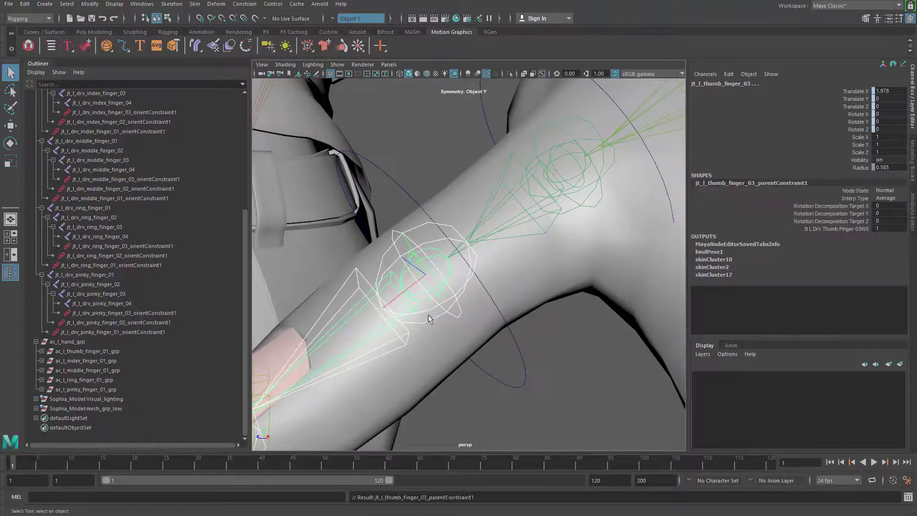
Parent-constrain the jt_l_index_finger_01 deformation joint to the jt_l_drv_index_finger_01 driver joint
{"action": "left_click_drag", "start_coordinate": [414, 303], "coordinate": [354, 343], "text": "alt"}
{"action": "left_click_drag", "start_coordinate": [444, 263], "coordinate": [468, 213], "text": "alt"}
{"action": "middle_click_drag", "start_coordinate": [469, 335], "coordinate": [466, 186], "text": "alt"}
{"action": "right_click_drag", "start_coordinate": [465, 248], "coordinate": [462, 283], "text": "alt"}
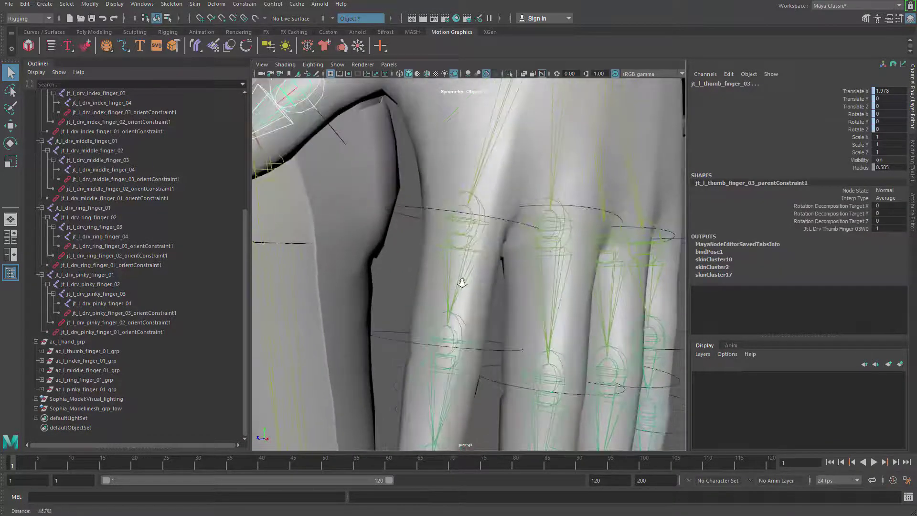
{"action": "left_click", "coordinate": [477, 238]}
{"action": "left_click", "coordinate": [459, 265], "text": "shift"}
{"action": "key", "text": "g"}
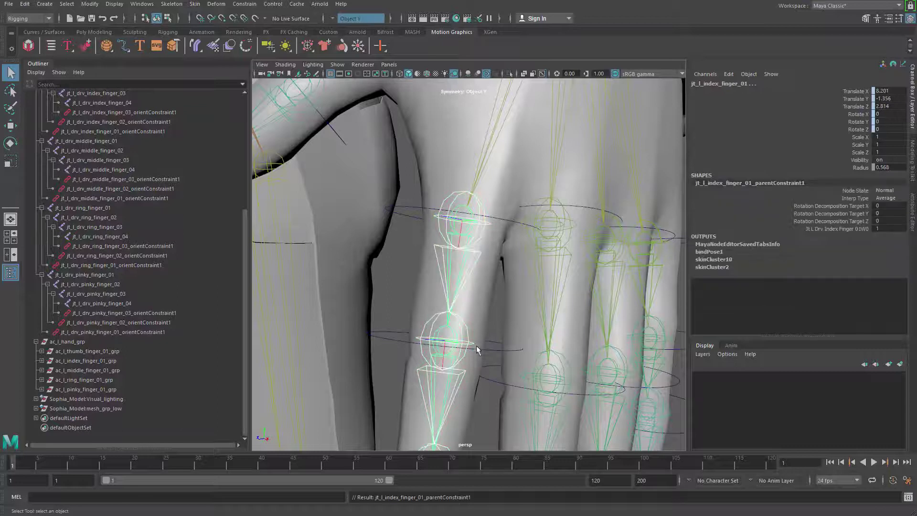
Parent-constrain the deformation joints jt_l_index_finger_02 and jt_l_index_finger_03 to their matching index driver joints
{"action": "left_click", "coordinate": [422, 329]}
{"action": "left_click", "coordinate": [449, 332], "text": "shift"}
{"action": "key", "text": "g"}
{"action": "middle_click_drag", "start_coordinate": [460, 379], "coordinate": [458, 310], "text": "alt"}
{"action": "left_click", "coordinate": [449, 330]}
{"action": "left_click", "coordinate": [452, 331], "text": "shift"}
{"action": "key", "text": "g"}
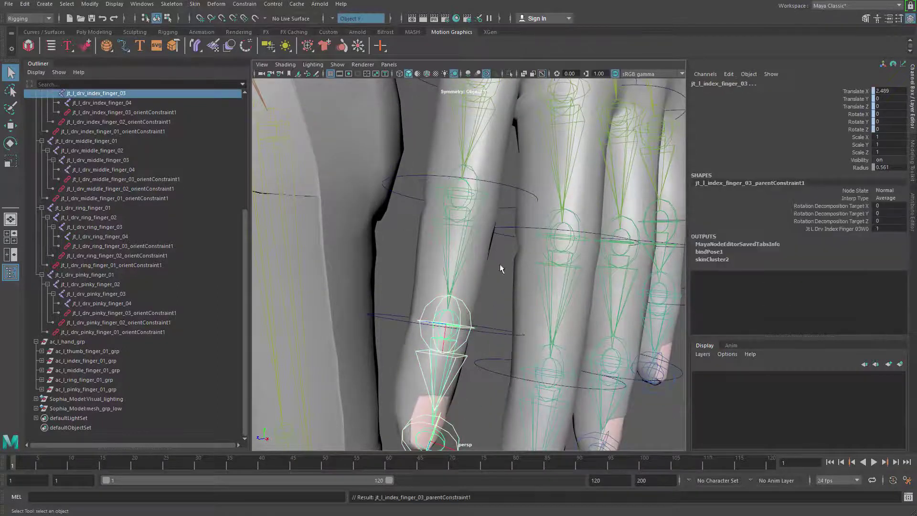
Parent-constrain the index fingertip joint jt_l_index_finger_04 to the jt_l_drv_index_finger_04 driver joint
{"action": "middle_click_drag", "start_coordinate": [499, 267], "coordinate": [429, 401], "text": "alt"}
{"action": "middle_click_drag", "start_coordinate": [479, 299], "coordinate": [456, 237], "text": "alt"}
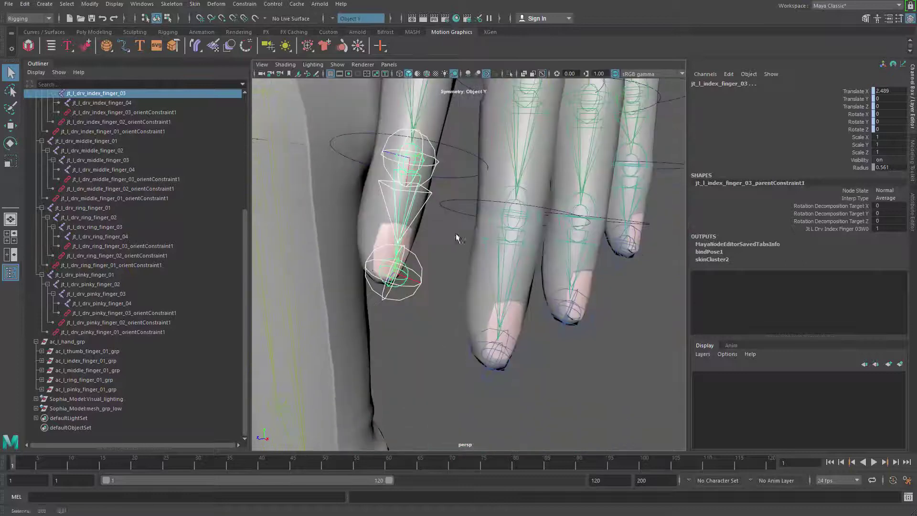
{"action": "left_click", "coordinate": [414, 288]}
{"action": "left_click", "coordinate": [405, 286], "text": "shift"}
{"action": "key", "text": "g"}
Parent-constrain the thumb tip joint jt_l_thumb_finger_04 to the jt_l_drv_thumb_finger_04 driver joint
{"action": "left_click_drag", "start_coordinate": [370, 251], "coordinate": [495, 411], "text": "alt"}
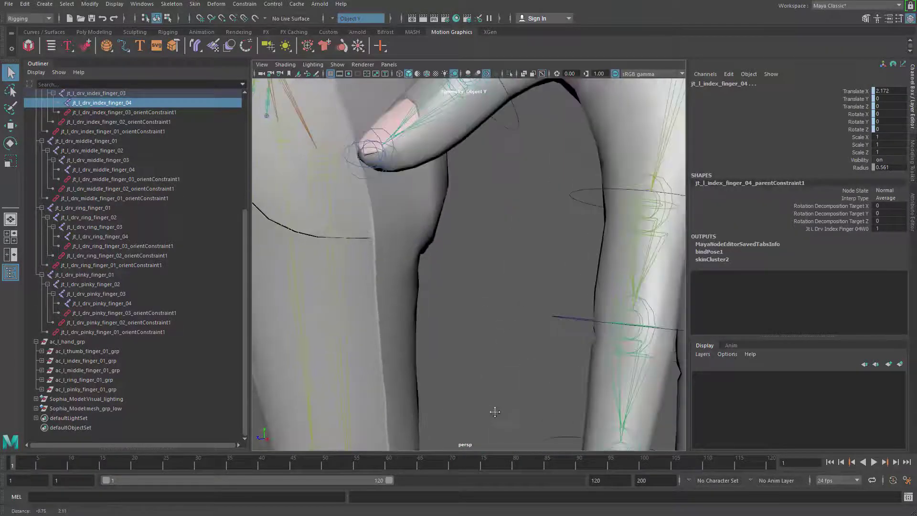
{"action": "middle_click_drag", "start_coordinate": [494, 411], "coordinate": [485, 408], "text": "alt"}
{"action": "scroll", "coordinate": [485, 406], "scroll_direction": "up", "scroll_amount": 4}
{"action": "left_click_drag", "start_coordinate": [418, 249], "coordinate": [429, 264]}
{"action": "left_click", "coordinate": [396, 266]}
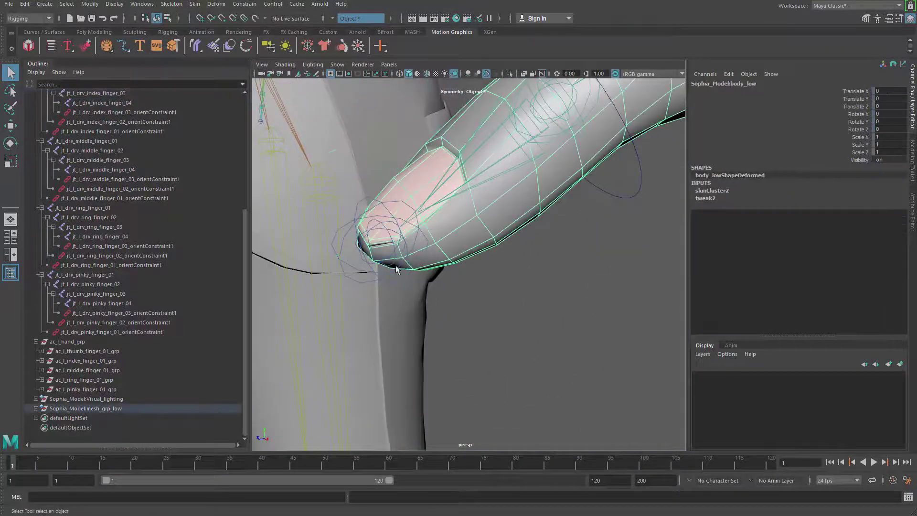
{"action": "left_click", "coordinate": [407, 276]}
{"action": "left_click", "coordinate": [425, 254]}
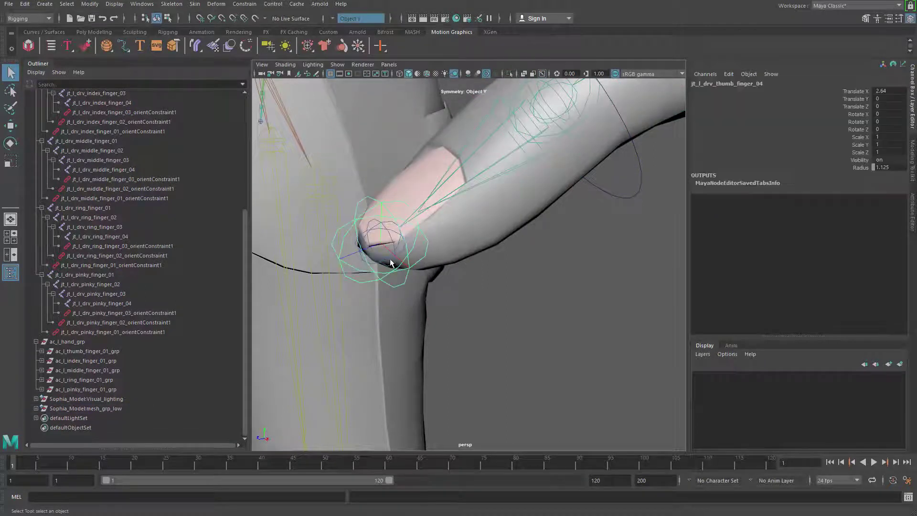
{"action": "left_click", "coordinate": [377, 261], "text": "shift"}
{"action": "key", "text": "g"}
Parent-constrain the deformation joints jt_l_middle_finger_03 and jt_l_middle_finger_02 to their matching middle finger driver joints
{"action": "middle_click_drag", "start_coordinate": [488, 289], "coordinate": [456, 258], "text": "alt"}
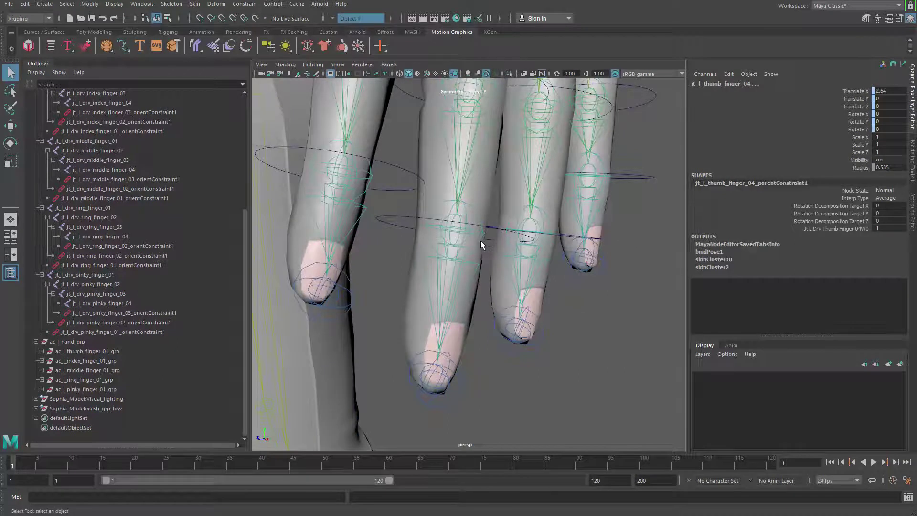
{"action": "left_click", "coordinate": [462, 249]}
{"action": "left_click", "coordinate": [461, 275], "text": "shift"}
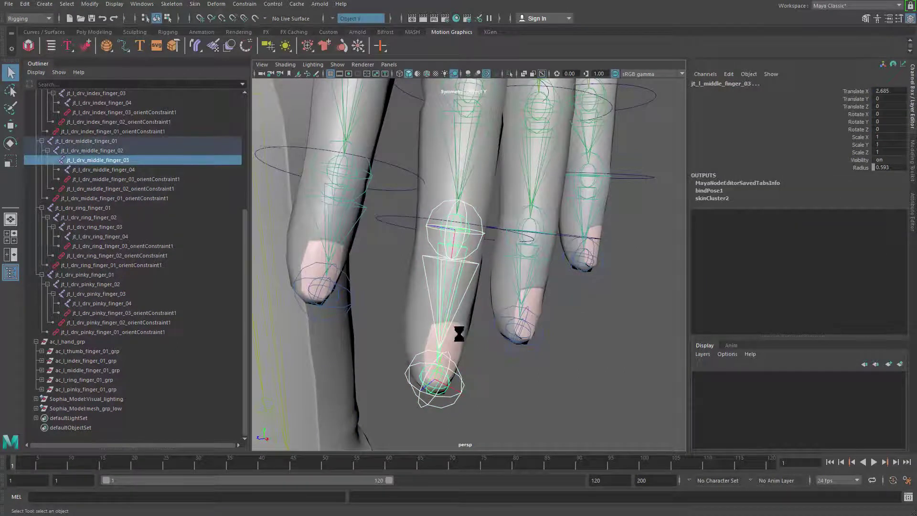
{"action": "key", "text": "Down"}
{"action": "mouse_move", "coordinate": [474, 274]}
{"action": "middle_mouse_down", "text": "alt"}
{"action": "mouse_move", "coordinate": [467, 258]}
{"action": "mouse_move", "coordinate": [469, 277]}
{"action": "middle_mouse_up", "text": "alt"}
{"action": "left_click", "coordinate": [473, 263]}
{"action": "left_click", "coordinate": [452, 263], "text": "shift"}
{"action": "key", "text": "g"}
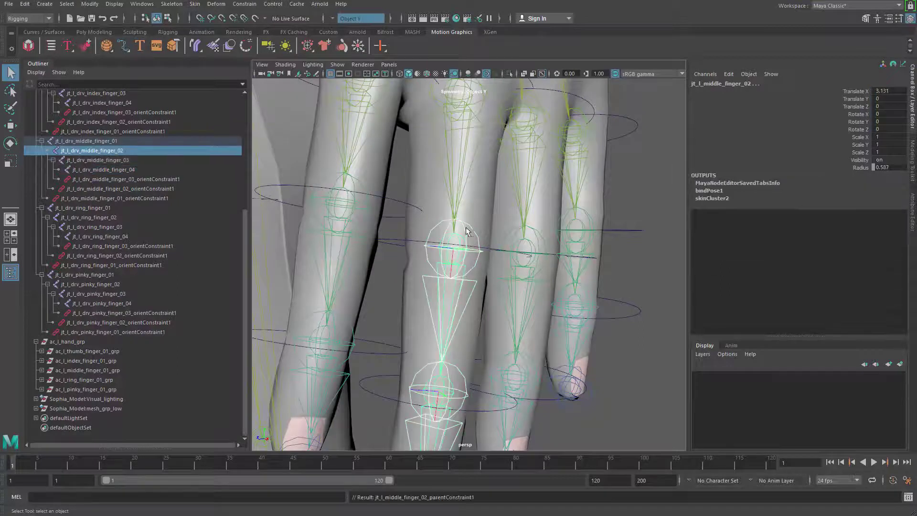
Parent-constrain the jt_l_middle_finger_01 deformation joint to the jt_l_drv_middle_finger_01 driver joint
{"action": "middle_click_drag", "start_coordinate": [466, 228], "coordinate": [459, 293], "text": "alt"}
{"action": "left_click", "coordinate": [473, 232]}
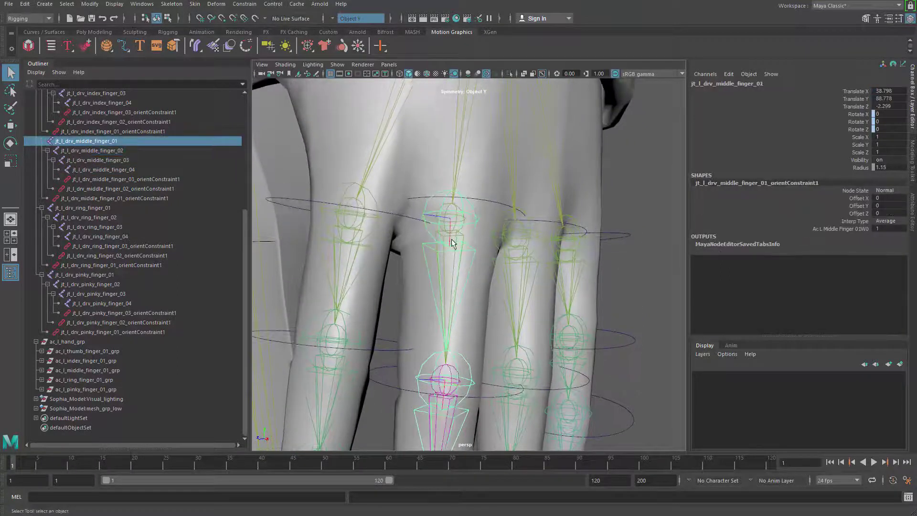
{"action": "left_click", "coordinate": [452, 236], "text": "shift"}
{"action": "key", "text": "g"}
Parent-constrain the ring finger deformation joints 01 and 02 to jt_l_drv_ring_finger_01 and jt_l_drv_ring_finger_02
{"action": "middle_click_drag", "start_coordinate": [511, 249], "coordinate": [470, 281], "text": "alt"}
{"action": "right_click_drag", "start_coordinate": [470, 281], "coordinate": [498, 279], "text": "alt"}
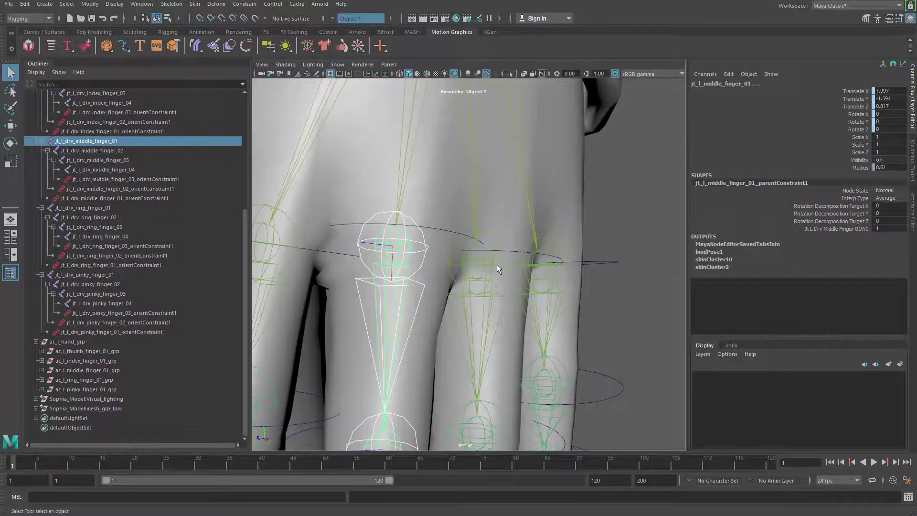
{"action": "left_click", "coordinate": [496, 265]}
{"action": "left_click", "coordinate": [478, 283], "text": "shift"}
{"action": "key", "text": "g"}
{"action": "middle_click_drag", "start_coordinate": [484, 384], "coordinate": [479, 260], "text": "alt"}
{"action": "left_click", "coordinate": [493, 301]}
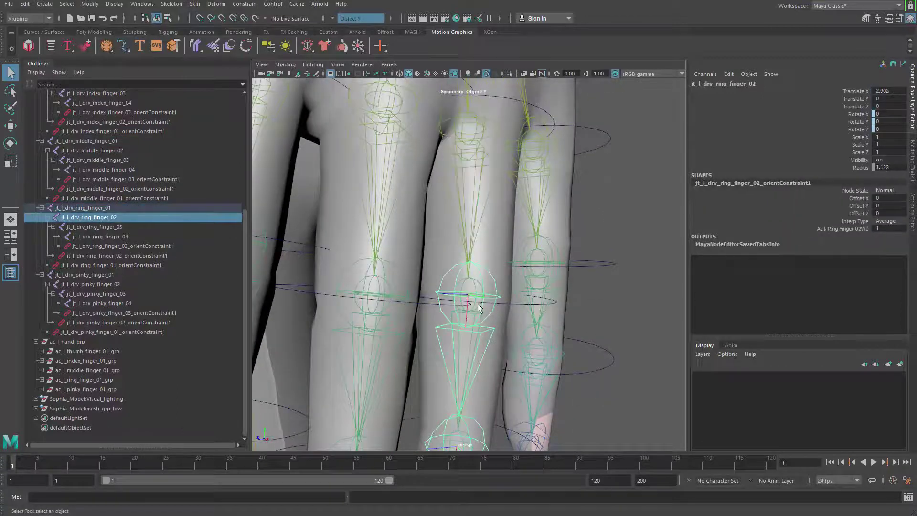
{"action": "left_click", "coordinate": [474, 286], "text": "shift"}
{"action": "key", "text": "g"}
Parent-constrain the ring finger deformation joints 03 and 04 to jt_l_drv_ring_finger_03 and jt_l_drv_ring_finger_04
{"action": "middle_click_drag", "start_coordinate": [467, 372], "coordinate": [476, 262], "text": "alt"}
{"action": "left_click", "coordinate": [490, 327]}
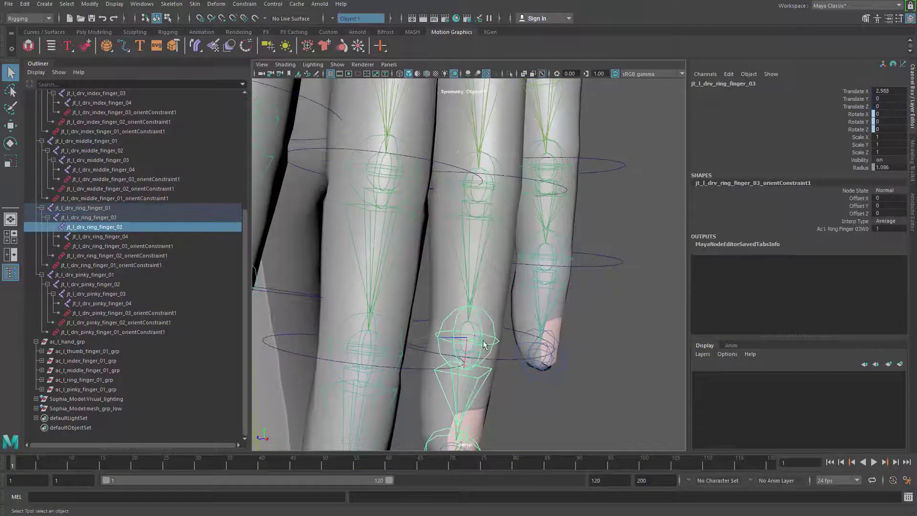
{"action": "left_click", "coordinate": [480, 337], "text": "shift"}
{"action": "key", "text": "g"}
{"action": "middle_click_drag", "start_coordinate": [470, 396], "coordinate": [486, 265], "text": "alt"}
{"action": "left_click", "coordinate": [491, 332]}
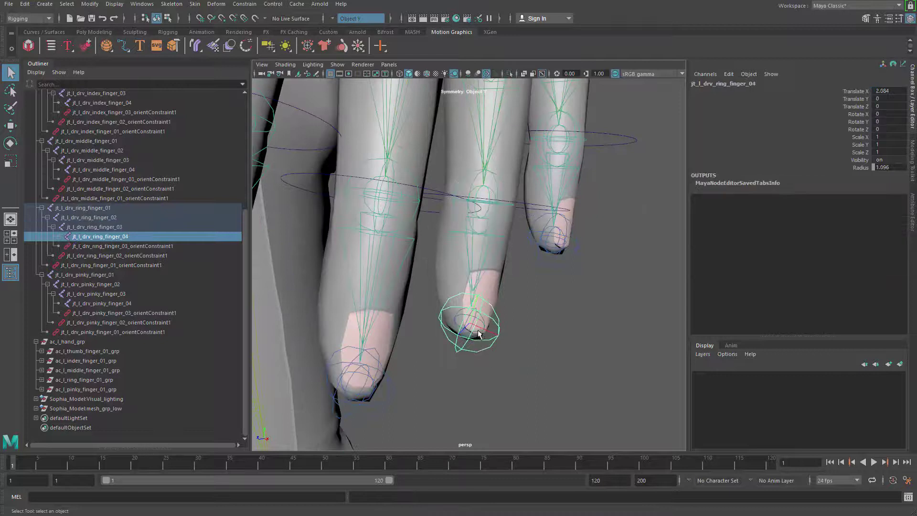
{"action": "left_click", "coordinate": [477, 329], "text": "shift"}
{"action": "key", "text": "g"}
Parent-constrain the pinky deformation joints, from 04 at the tip up to 01, to their matching jt_l_drv_pinky_finger driver joints
{"action": "left_click", "coordinate": [566, 267]}
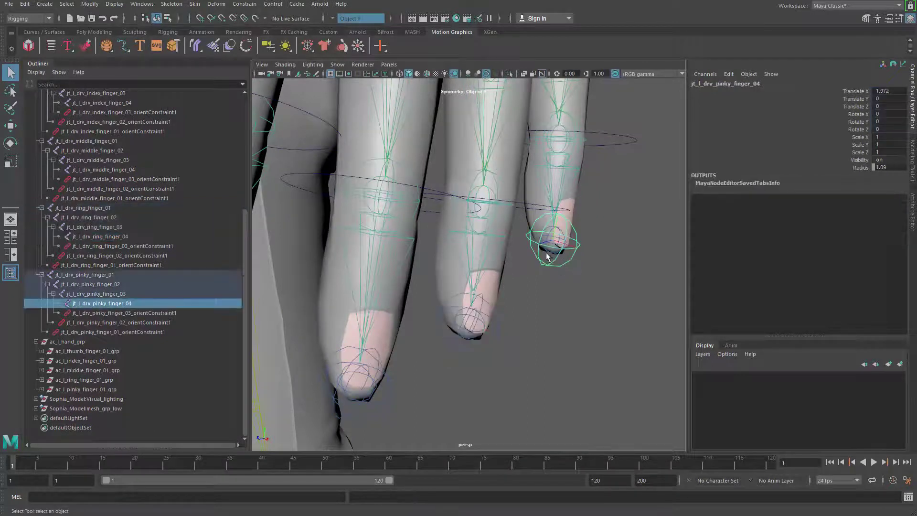
{"action": "left_click_drag", "start_coordinate": [572, 179], "coordinate": [555, 303], "text": "alt"}
{"action": "key", "text": "Up"}
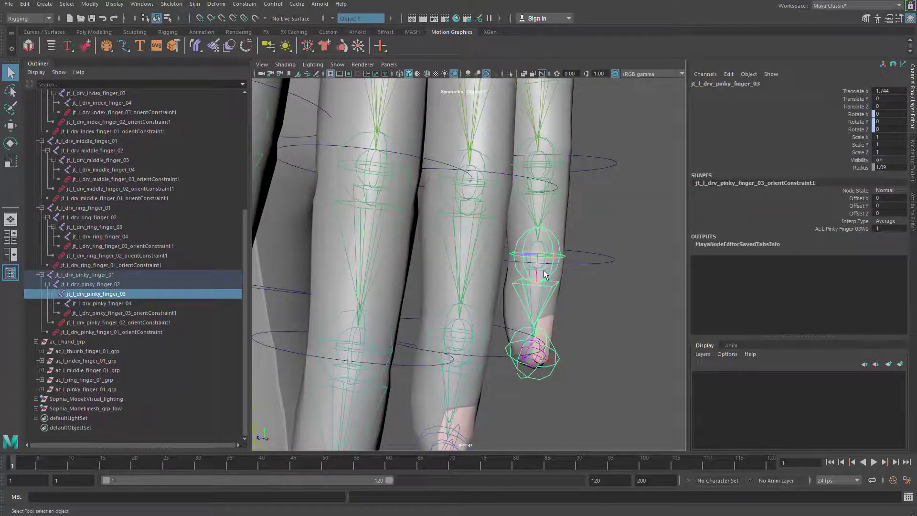
{"action": "left_click_drag", "start_coordinate": [554, 202], "coordinate": [548, 253], "text": "alt"}
{"action": "key", "text": "Up"}
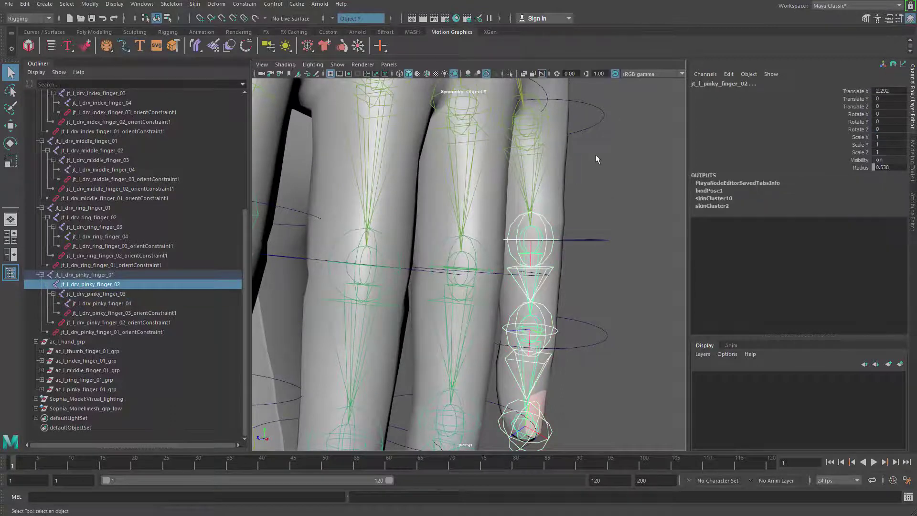
{"action": "left_click_drag", "start_coordinate": [595, 154], "coordinate": [539, 289], "text": "alt"}
{"action": "key", "text": "Up"}
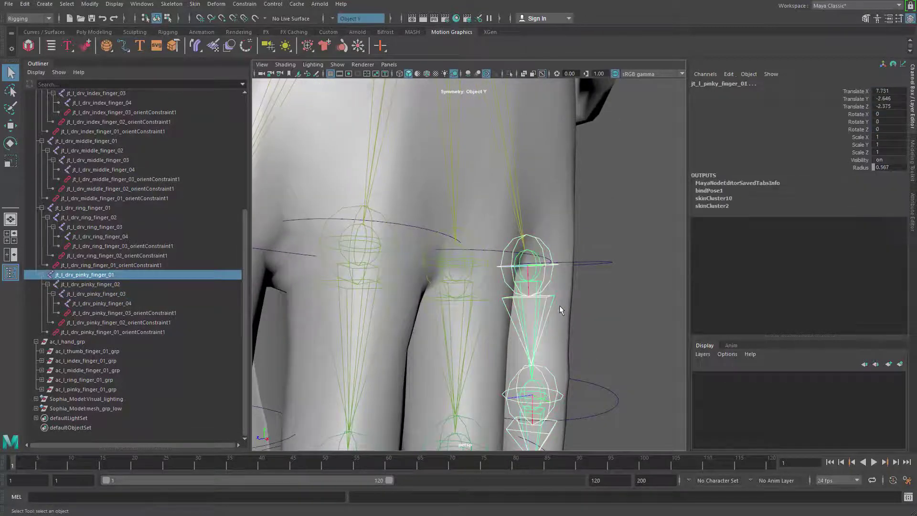
{"action": "key", "text": "g"}
Test-rotate the three pinky finger controls together and undo the rotation
{"action": "right_click_drag", "start_coordinate": [559, 305], "coordinate": [460, 277], "text": "alt"}
{"action": "left_click", "coordinate": [448, 348]}
{"action": "middle_click_drag", "start_coordinate": [441, 355], "coordinate": [489, 292], "text": "alt"}
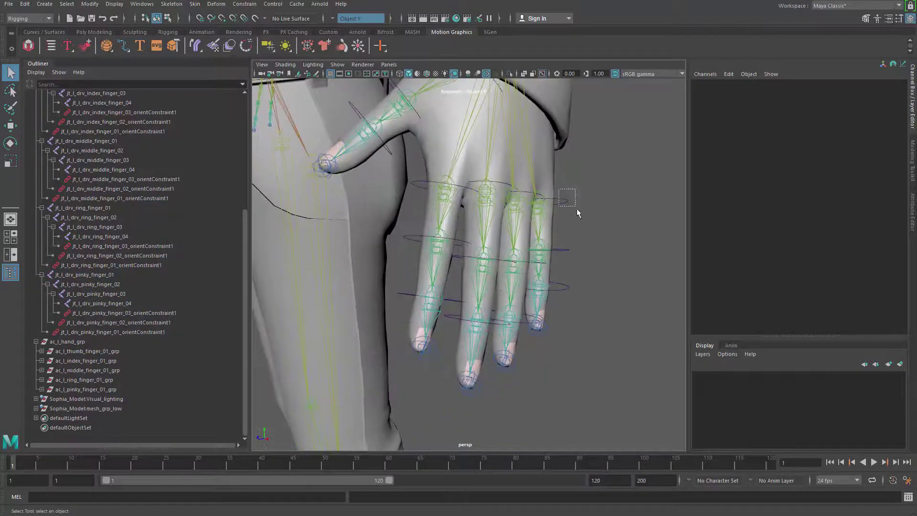
{"action": "left_click_drag", "start_coordinate": [564, 236], "coordinate": [556, 254]}
{"action": "key", "text": "e"}
{"action": "key", "text": "ctrl+z"}
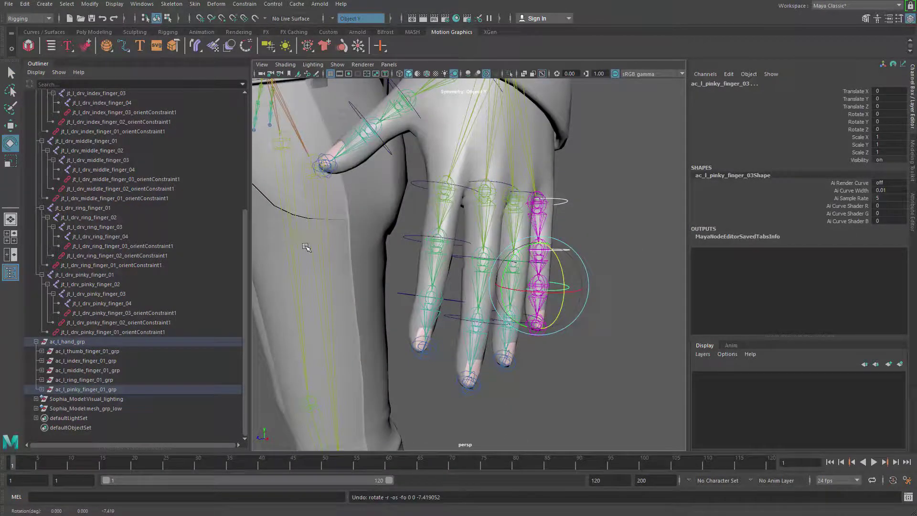
Collapse jt_l_hand_drv_grp and hide the jt_deformation_grp group
{"action": "middle_click_drag", "start_coordinate": [305, 247], "coordinate": [321, 375], "text": "alt"}
{"action": "scroll", "coordinate": [97, 254], "scroll_direction": "up", "scroll_amount": 6}
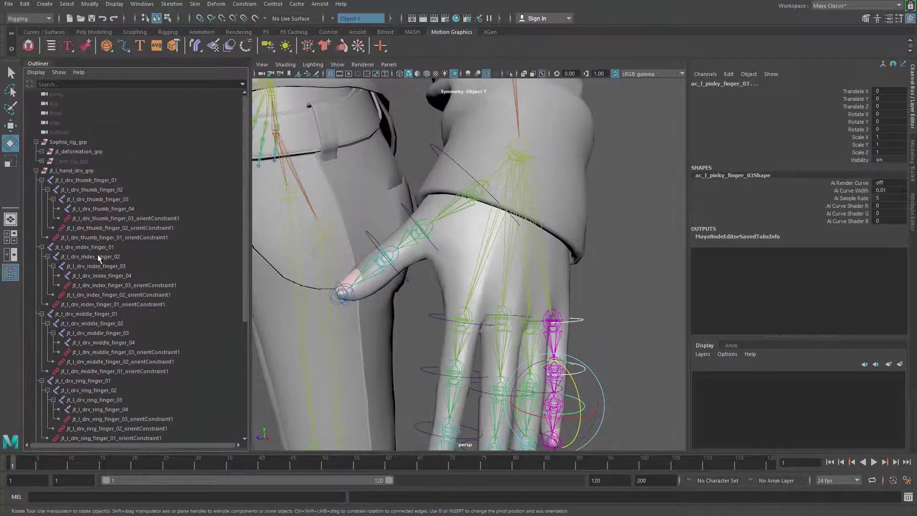
{"action": "left_click", "coordinate": [35, 171]}
{"action": "left_click", "coordinate": [74, 151]}
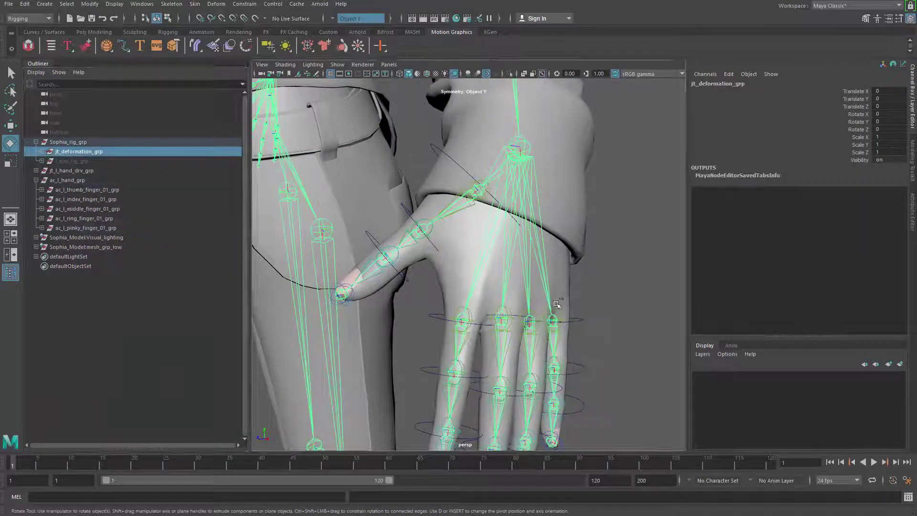
{"action": "key", "text": "ctrl+h"}
Test the index finger by rotating its three controls together, undo the rotation and deselect them
{"action": "scroll", "coordinate": [510, 334], "scroll_direction": "up", "scroll_amount": 3}
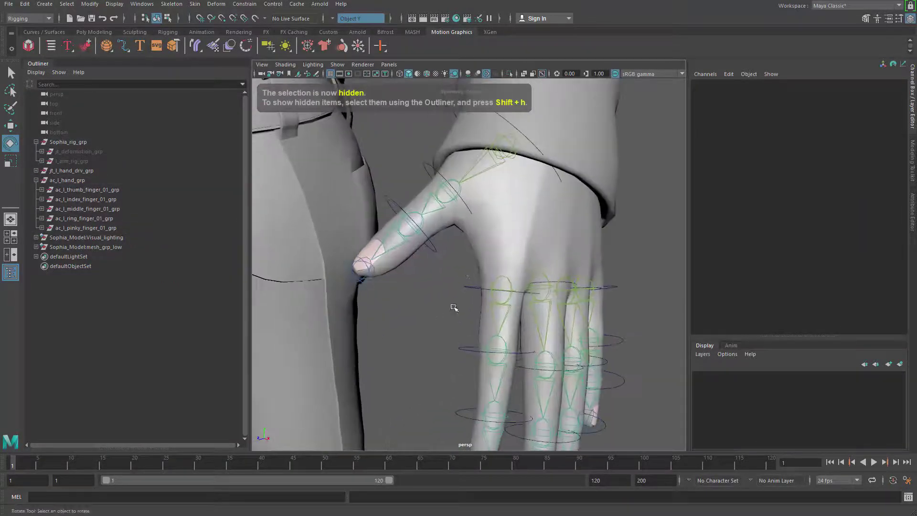
{"action": "left_click", "coordinate": [477, 314]}
{"action": "left_click_drag", "start_coordinate": [532, 276], "coordinate": [530, 313]}
{"action": "key", "text": "ctrl+z"}
{"action": "key", "text": "q"}
{"action": "left_click_drag", "start_coordinate": [462, 336], "coordinate": [469, 386]}
{"action": "middle_click_drag", "start_coordinate": [465, 416], "coordinate": [479, 338], "text": "alt"}
{"action": "key", "text": "e"}
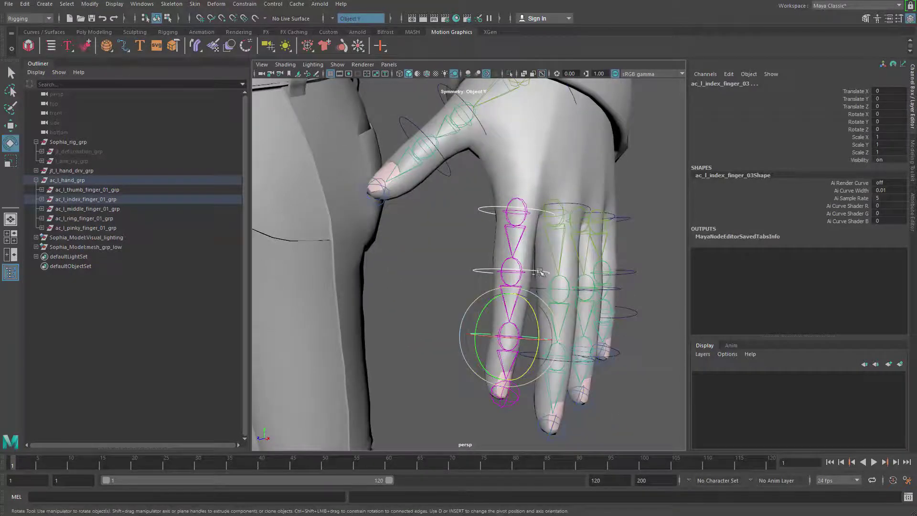
{"action": "left_click_drag", "start_coordinate": [533, 306], "coordinate": [530, 268]}
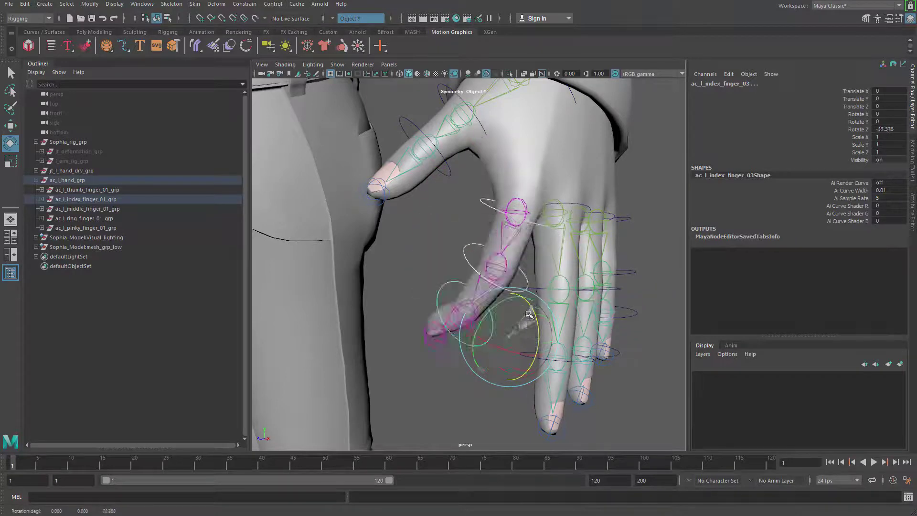
{"action": "key", "text": "ctrl+z"}
{"action": "right_click_drag", "start_coordinate": [535, 332], "coordinate": [499, 324], "text": "alt"}
{"action": "left_click_drag", "start_coordinate": [535, 296], "coordinate": [381, 244], "text": "alt"}
{"action": "key", "text": "q"}
{"action": "left_click", "coordinate": [613, 252]}
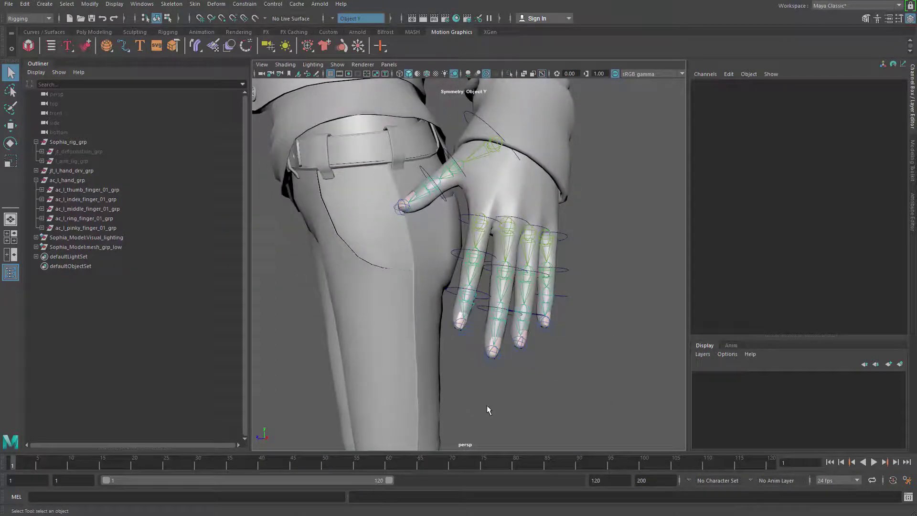
Select the three index finger controls, ac_l_index_finger_01 to 03
{"action": "left_click_drag", "start_coordinate": [487, 406], "coordinate": [439, 335], "text": "alt"}
{"action": "left_click_drag", "start_coordinate": [508, 280], "coordinate": [525, 287], "text": "alt"}
{"action": "right_click_drag", "start_coordinate": [496, 291], "coordinate": [537, 323], "text": "alt"}
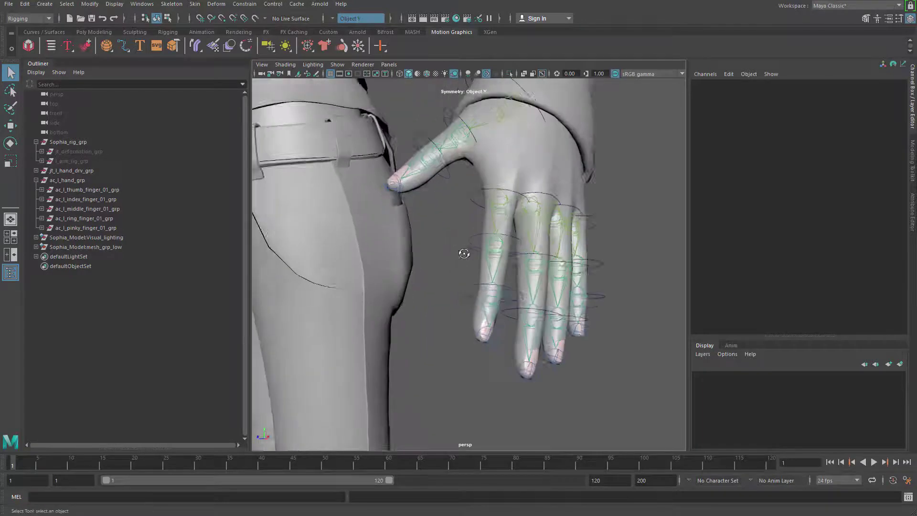
{"action": "left_click_drag", "start_coordinate": [464, 253], "coordinate": [472, 211], "text": "alt"}
{"action": "left_click", "coordinate": [477, 216]}
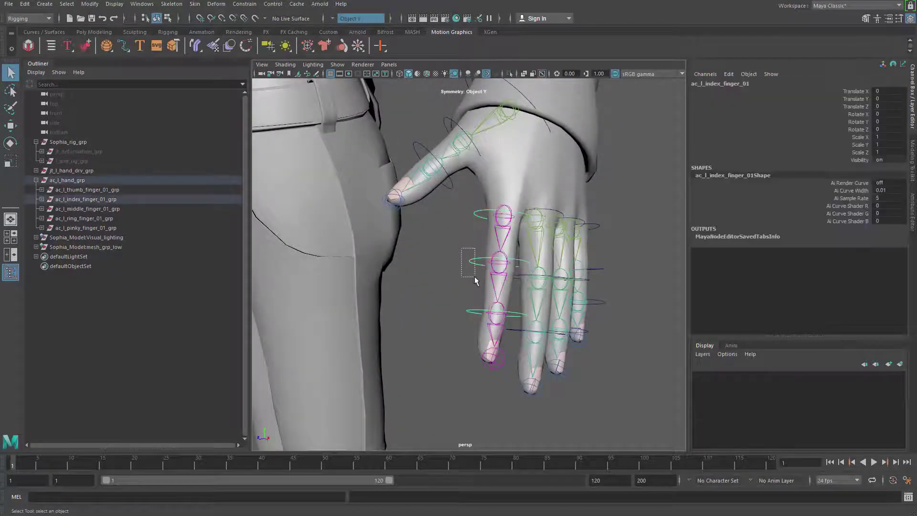
{"action": "left_click_drag", "start_coordinate": [468, 327], "coordinate": [469, 330], "text": "shift"}
Add the middle finger controls to the index finger selection, test-rotate both fingers together, undo the rotation and deselect
{"action": "left_click_drag", "start_coordinate": [469, 329], "coordinate": [441, 325], "text": "alt"}
{"action": "right_click_drag", "start_coordinate": [442, 325], "coordinate": [462, 345], "text": "alt"}
{"action": "left_click_drag", "start_coordinate": [462, 346], "coordinate": [476, 354], "text": "alt"}
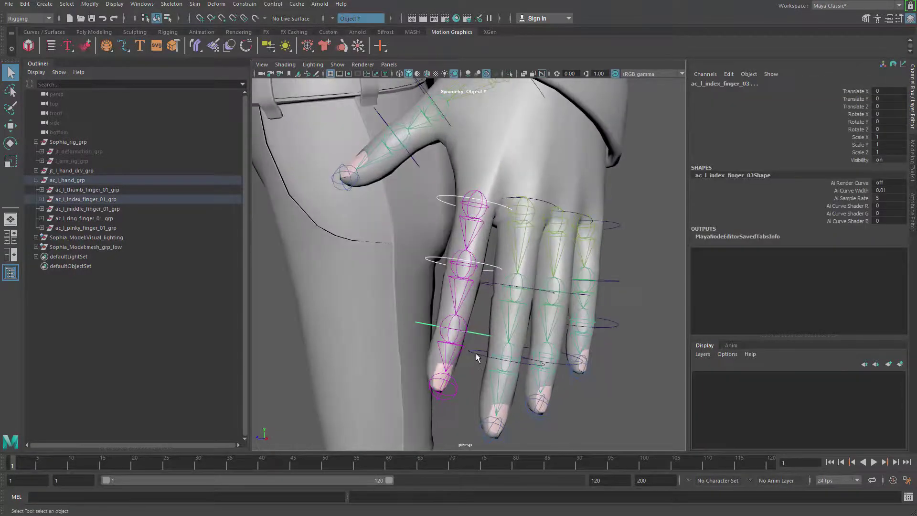
{"action": "left_click", "coordinate": [474, 353], "text": "shift"}
{"action": "left_click", "coordinate": [486, 278], "text": "shift"}
{"action": "left_click_drag", "start_coordinate": [486, 279], "coordinate": [508, 265], "text": "alt"}
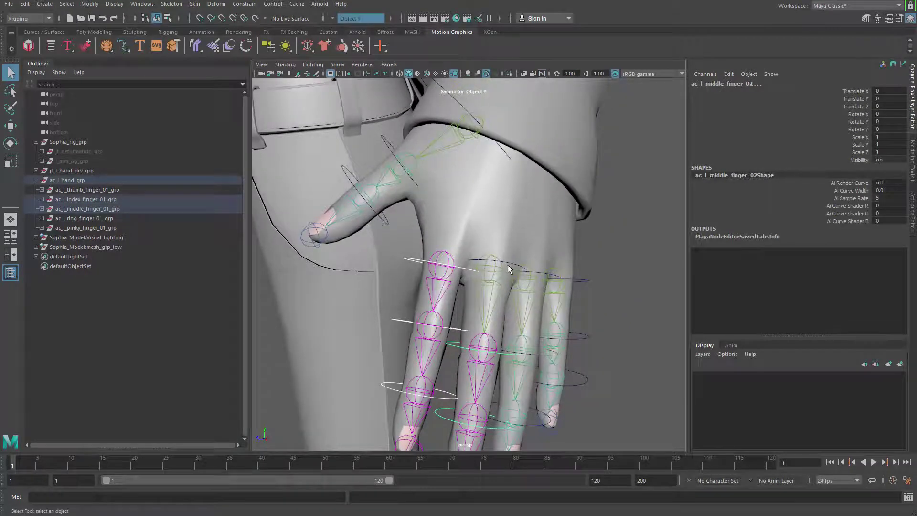
{"action": "right_click_drag", "start_coordinate": [525, 262], "coordinate": [482, 268], "text": "alt"}
{"action": "left_click_drag", "start_coordinate": [482, 267], "coordinate": [522, 304], "text": "alt"}
{"action": "key", "text": "e"}
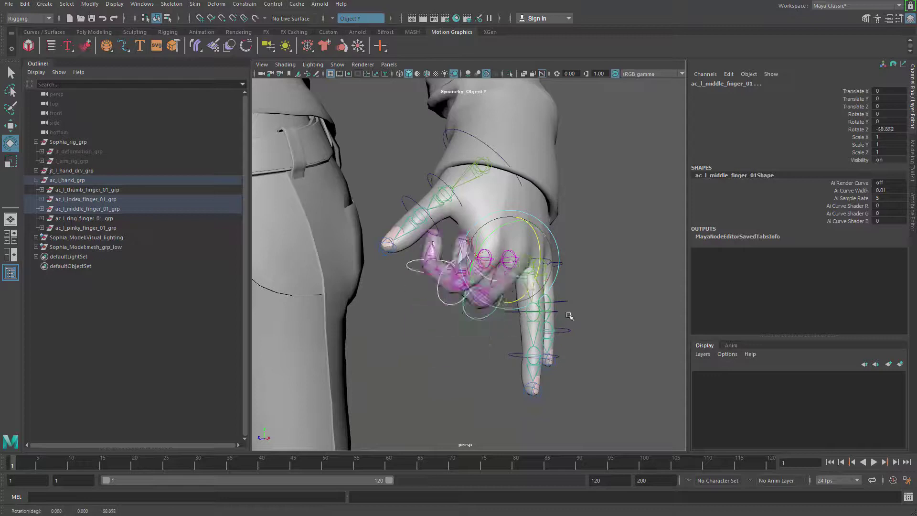
{"action": "key", "text": "ctrl+z"}
{"action": "left_click", "coordinate": [566, 315]}
Create a NURBS circle at the origin
{"action": "right_click_drag", "start_coordinate": [549, 322], "coordinate": [507, 325], "text": "alt"}
{"action": "mouse_move", "coordinate": [507, 326]}
{"action": "left_mouse_down", "text": "alt"}
{"action": "mouse_move", "coordinate": [547, 330]}
{"action": "mouse_move", "coordinate": [485, 325]}
{"action": "mouse_move", "coordinate": [520, 325]}
{"action": "left_mouse_up", "text": "alt"}
{"action": "right_click_drag", "start_coordinate": [520, 325], "coordinate": [429, 353], "text": "alt"}
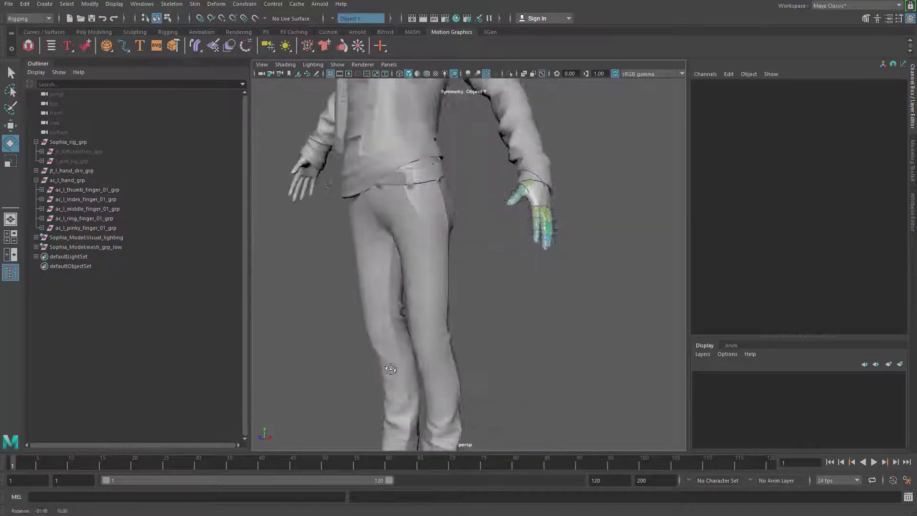
{"action": "middle_click_drag", "start_coordinate": [405, 380], "coordinate": [481, 274], "text": "alt"}
{"action": "left_click_drag", "start_coordinate": [426, 319], "coordinate": [458, 311], "text": "alt"}
{"action": "middle_click_drag", "start_coordinate": [457, 311], "coordinate": [388, 396], "text": "alt"}
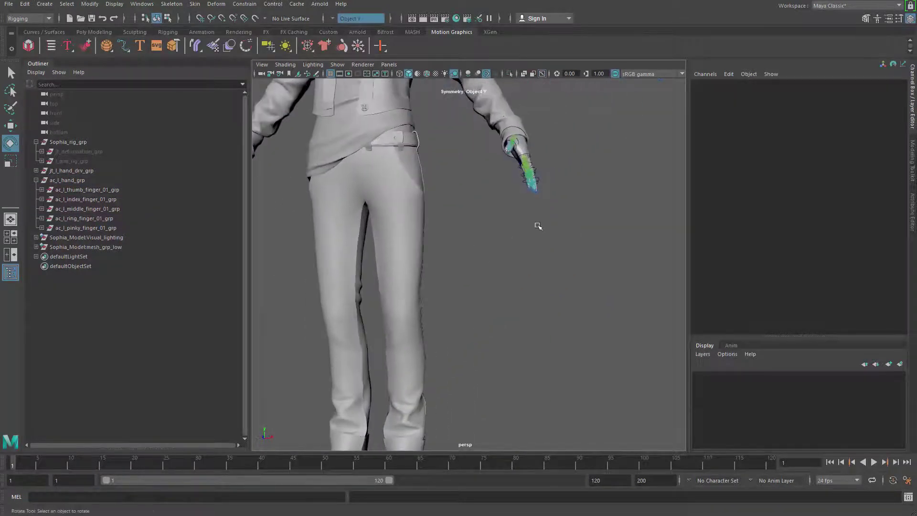
{"action": "middle_click_drag", "start_coordinate": [266, 254], "coordinate": [228, 196], "text": "alt"}
{"action": "middle_click_drag", "start_coordinate": [383, 206], "coordinate": [454, 208], "text": "alt"}
{"action": "left_click", "coordinate": [50, 32]}
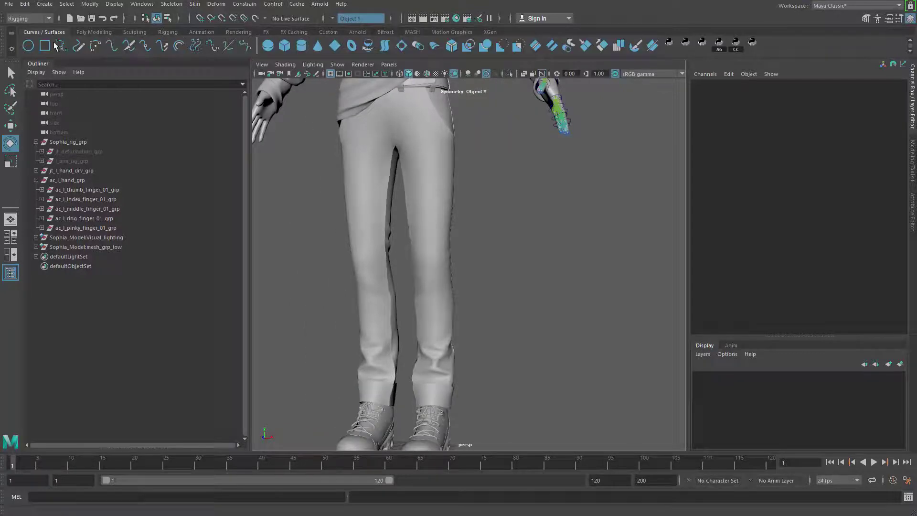
{"action": "left_click", "coordinate": [28, 45]}
{"action": "key", "text": "f"}
{"action": "right_click_drag", "start_coordinate": [485, 387], "coordinate": [358, 339], "text": "alt"}
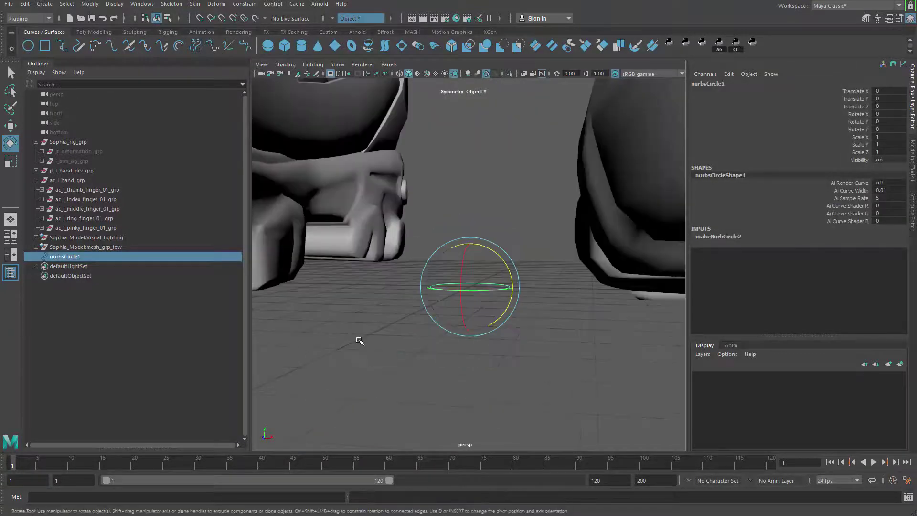
{"action": "left_click_drag", "start_coordinate": [358, 339], "coordinate": [305, 363], "text": "alt"}
Rename the new circle as ac_l_hand_overall
{"action": "left_click", "coordinate": [73, 256]}
{"action": "double_click", "coordinate": [73, 256]}
{"action": "type", "text": "ac"}
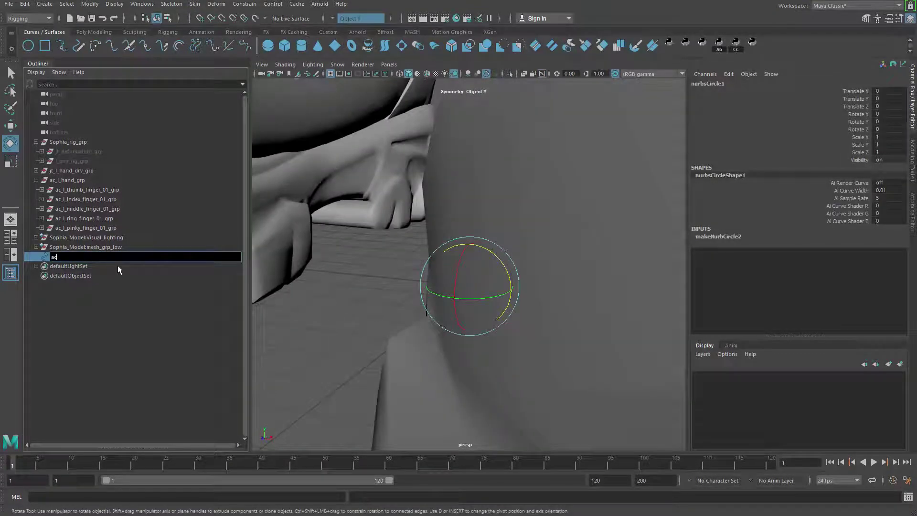
{"action": "type", "text": "_l_hand_overall"}
{"action": "key", "text": "Return"}
Group ac_l_hand_overall and name the group ac_l_hand_overall_grp
{"action": "key", "text": "ctrl+g"}
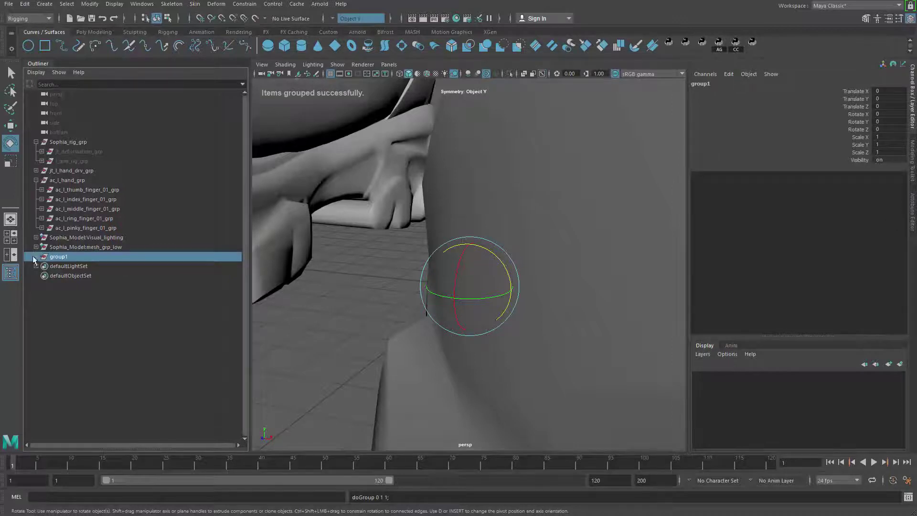
{"action": "double_click", "coordinate": [70, 266]}
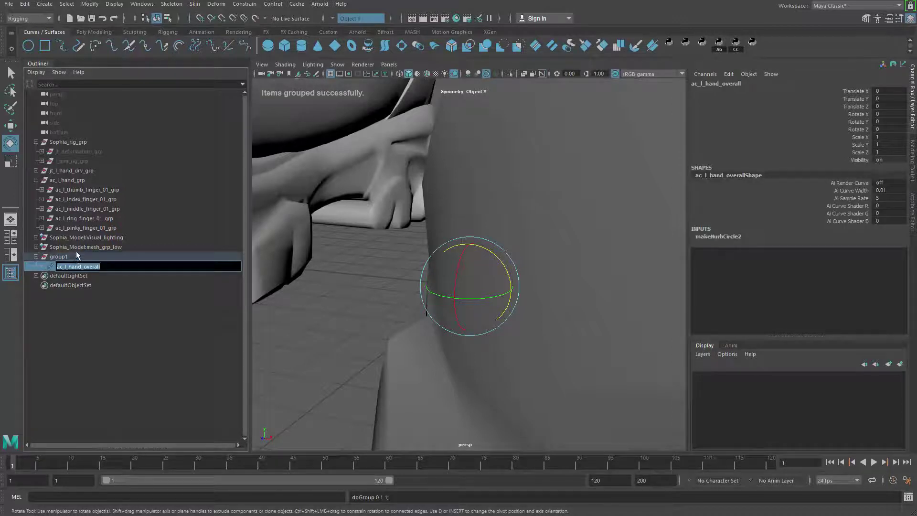
{"action": "double_click", "coordinate": [77, 256]}
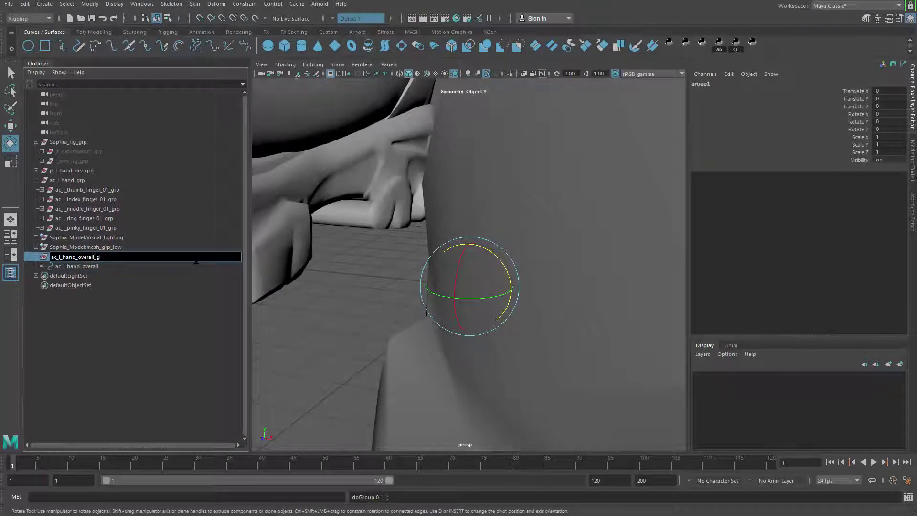
Unhide the jt_deformation_grp joints around the left hand
{"action": "left_click_drag", "start_coordinate": [488, 364], "coordinate": [421, 258], "text": "alt"}
{"action": "middle_click_drag", "start_coordinate": [401, 119], "coordinate": [393, 245], "text": "alt"}
{"action": "right_click_drag", "start_coordinate": [393, 246], "coordinate": [374, 138], "text": "alt"}
{"action": "key", "text": "f"}
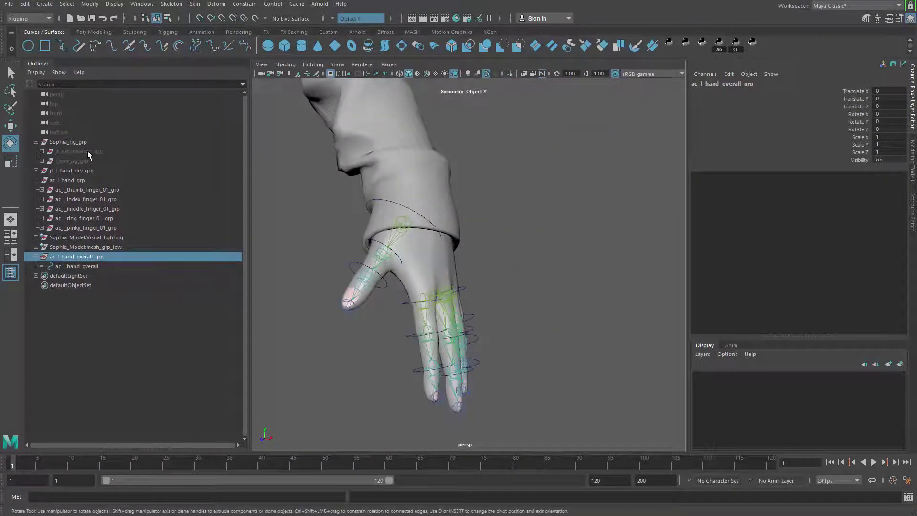
{"action": "left_click", "coordinate": [90, 151], "text": "ctrl"}
{"action": "key", "text": "shift+h"}
{"action": "key", "text": "f"}
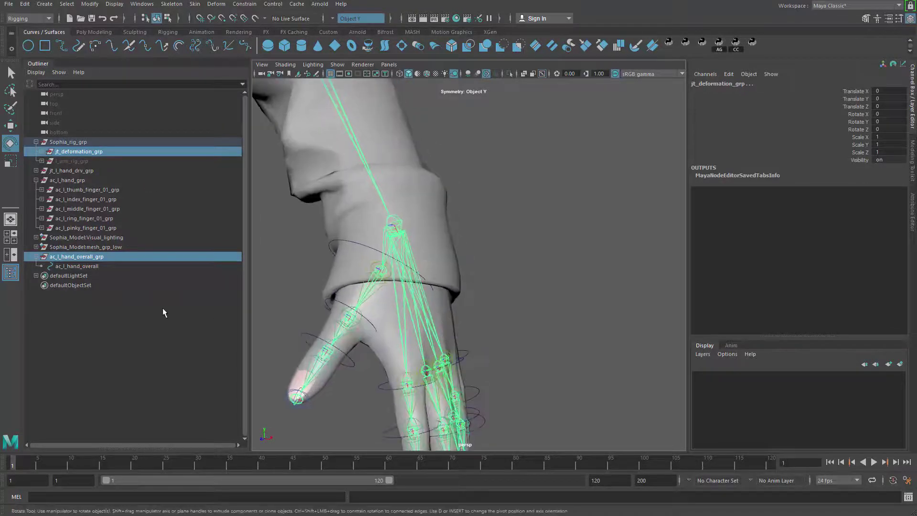
Match ac_l_hand_overall_grp's translation and rotation to the left wrist joint jt_l_wrist
{"action": "left_click", "coordinate": [68, 257]}
{"action": "middle_click_drag", "start_coordinate": [266, 278], "coordinate": [291, 329], "text": "alt"}
{"action": "right_click_drag", "start_coordinate": [290, 329], "coordinate": [325, 289], "text": "alt"}
{"action": "left_click", "coordinate": [379, 274], "text": "shift"}
{"action": "middle_click_drag", "start_coordinate": [325, 289], "coordinate": [338, 236], "text": "alt"}
{"action": "left_click", "coordinate": [90, 4]}
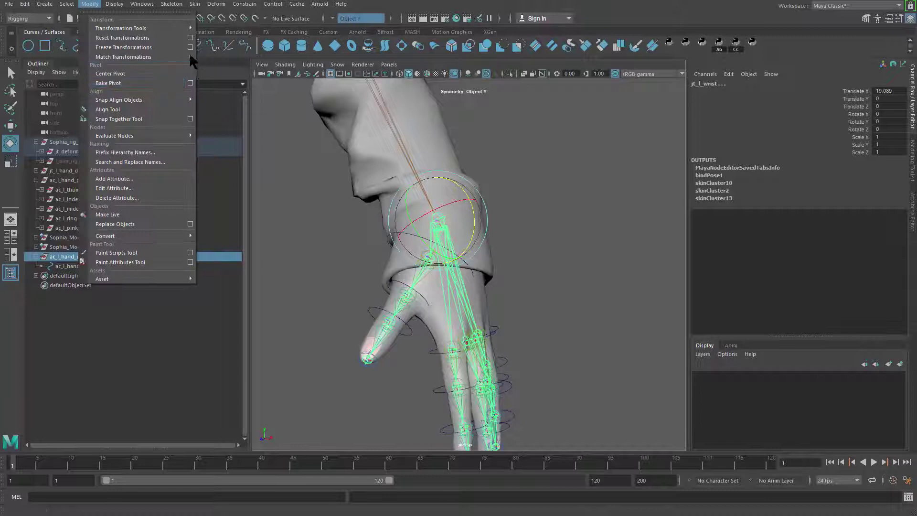
{"action": "mouse_move", "coordinate": [187, 55]}
{"action": "left_click", "coordinate": [234, 65]}
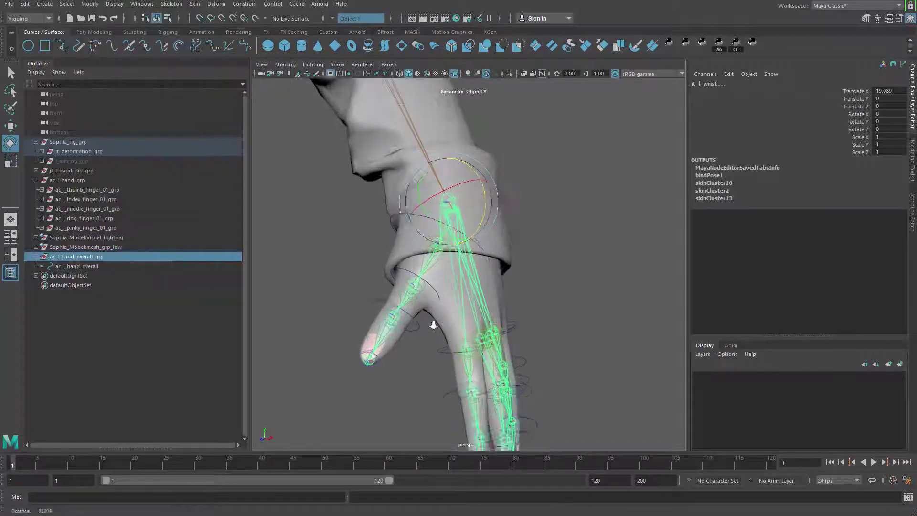
Isolate the ac_l_hand_overall curve and select its control vertices
{"action": "left_click", "coordinate": [89, 266]}
{"action": "key", "text": "ctrl+1"}
{"action": "key", "text": "ctrl+1"}
{"action": "key", "text": "ctrl+1"}
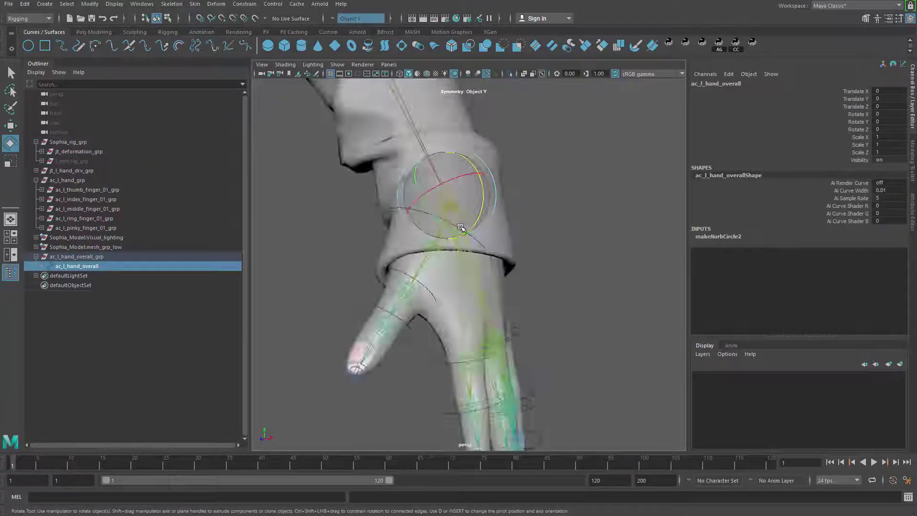
{"action": "key", "text": "q"}
{"action": "left_click", "coordinate": [358, 135]}
{"action": "left_click_drag", "start_coordinate": [379, 133], "coordinate": [530, 295]}
{"action": "key", "text": "ctrl+1"}
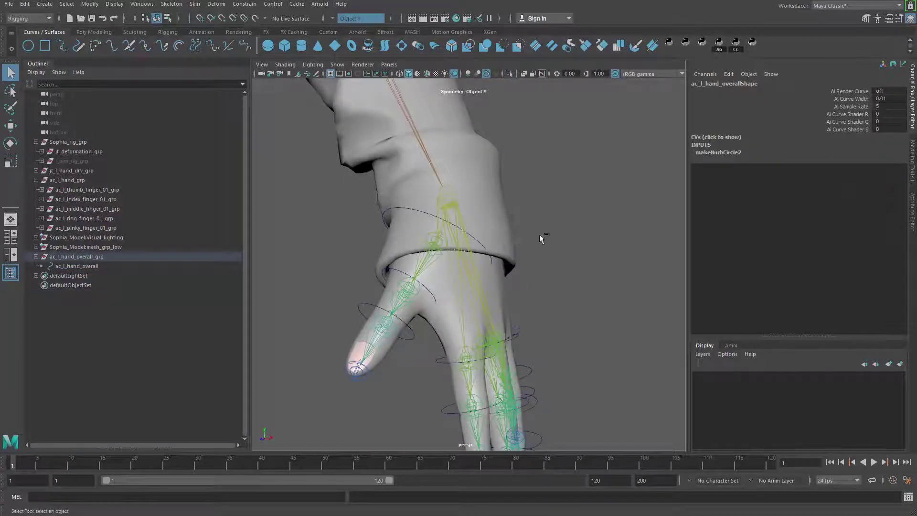
Turn off symmetry, then try moving the ac_l_hand_overall control along its X axis and undo the move
{"action": "left_click", "coordinate": [130, 262]}
{"action": "key", "text": "ctrl+1"}
{"action": "key", "text": "w"}
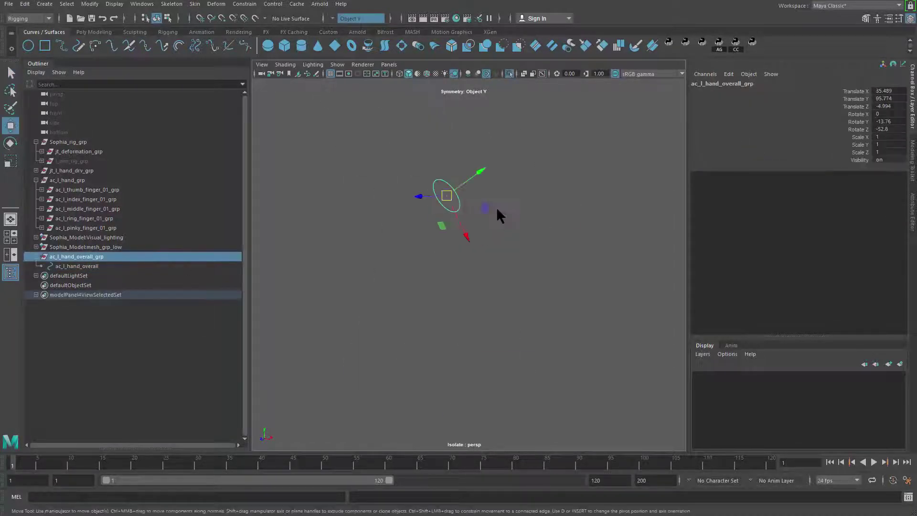
{"action": "left_click_drag", "start_coordinate": [496, 206], "coordinate": [391, 265]}
{"action": "key", "text": "q"}
{"action": "key", "text": "ctrl+1"}
{"action": "key", "text": "w"}
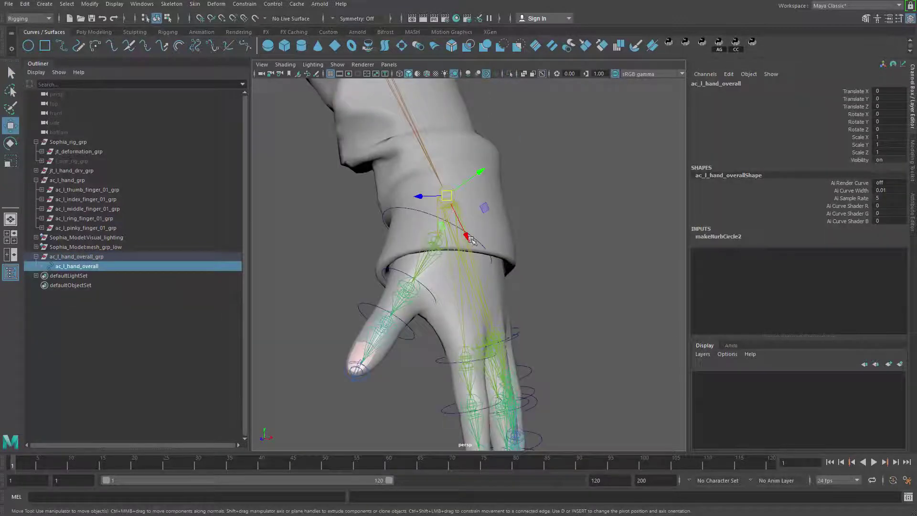
{"action": "left_click_drag", "start_coordinate": [470, 241], "coordinate": [545, 438]}
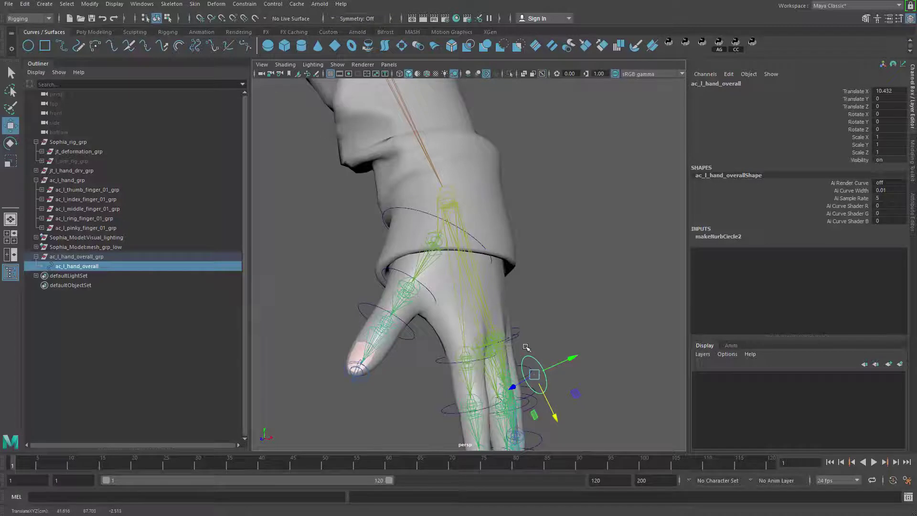
{"action": "key", "text": "ctrl+z"}
Select all control vertices of ac_l_hand_overall in isolation and move them along X down beside the fingers
{"action": "key", "text": "ctrl+1"}
{"action": "right_click_drag", "start_coordinate": [446, 221], "coordinate": [334, 148]}
{"action": "left_click_drag", "start_coordinate": [334, 148], "coordinate": [540, 350]}
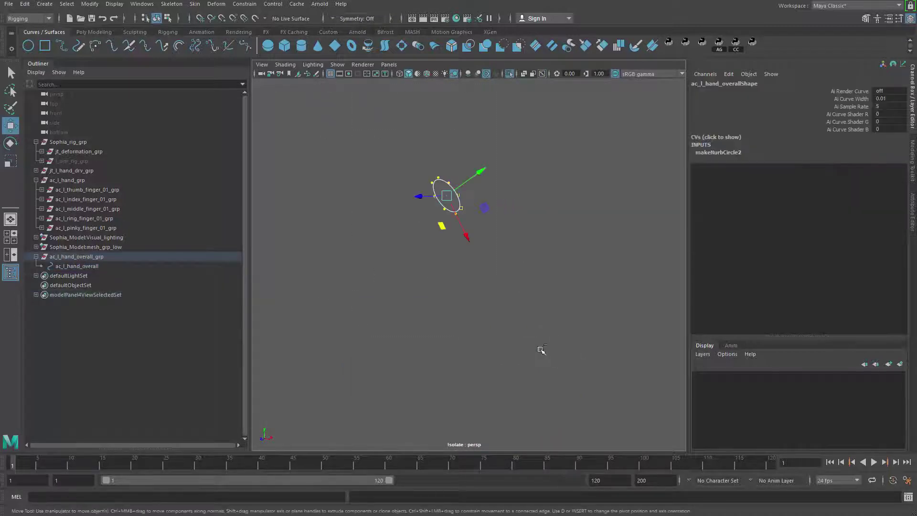
{"action": "key", "text": "ctrl+1"}
{"action": "left_click_drag", "start_coordinate": [466, 235], "coordinate": [549, 500]}
{"action": "middle_click_drag", "start_coordinate": [475, 430], "coordinate": [490, 250], "text": "alt"}
{"action": "left_click_drag", "start_coordinate": [490, 251], "coordinate": [429, 253], "text": "alt"}
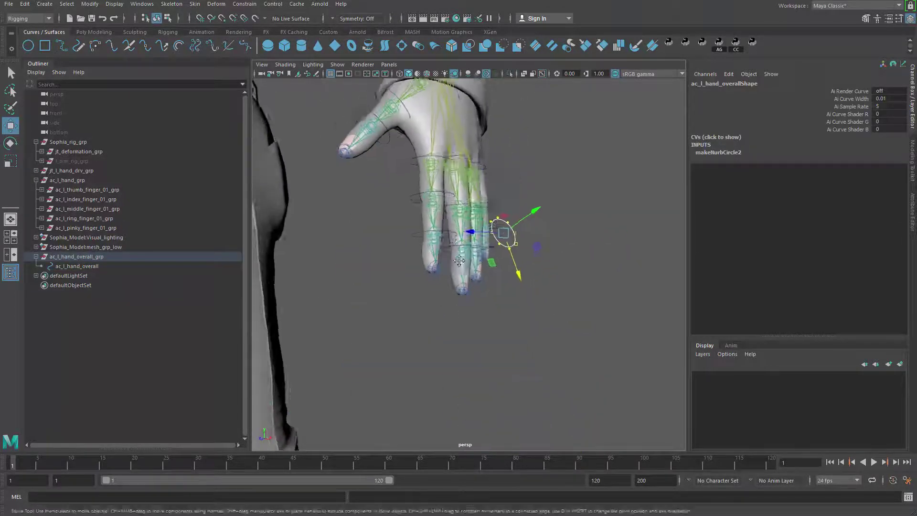
Scale up the selected control vertices uniformly so the circle is wider than the hand
{"action": "right_click_drag", "start_coordinate": [430, 253], "coordinate": [482, 253], "text": "alt"}
{"action": "key", "text": "r"}
{"action": "left_click_drag", "start_coordinate": [496, 271], "coordinate": [639, 343]}
{"action": "right_click_drag", "start_coordinate": [558, 269], "coordinate": [528, 267], "text": "alt"}
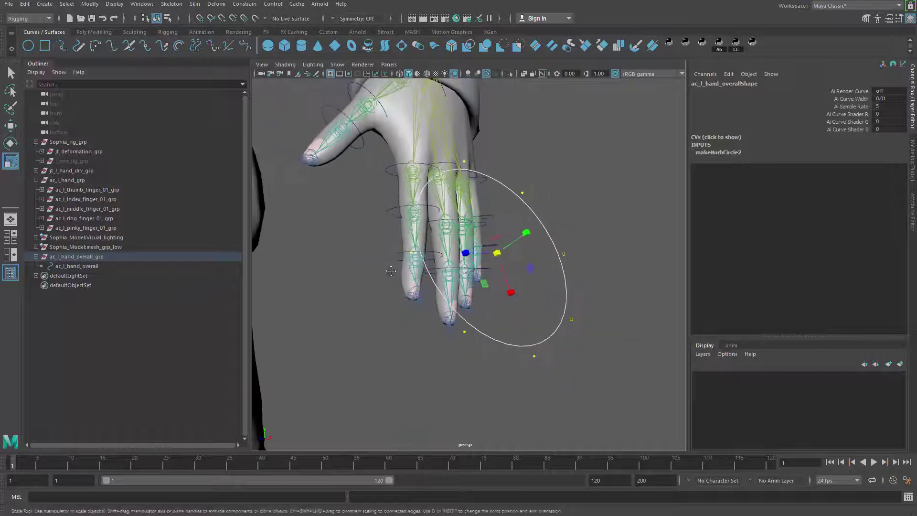
Reposition the enlarged circle's control vertices so the curve is centred around the left fingertips
{"action": "left_click_drag", "start_coordinate": [528, 268], "coordinate": [518, 311], "text": "alt"}
{"action": "middle_click_drag", "start_coordinate": [517, 311], "coordinate": [419, 310], "text": "alt"}
{"action": "key", "text": "w"}
{"action": "left_click_drag", "start_coordinate": [500, 249], "coordinate": [358, 296]}
{"action": "key", "text": "e"}
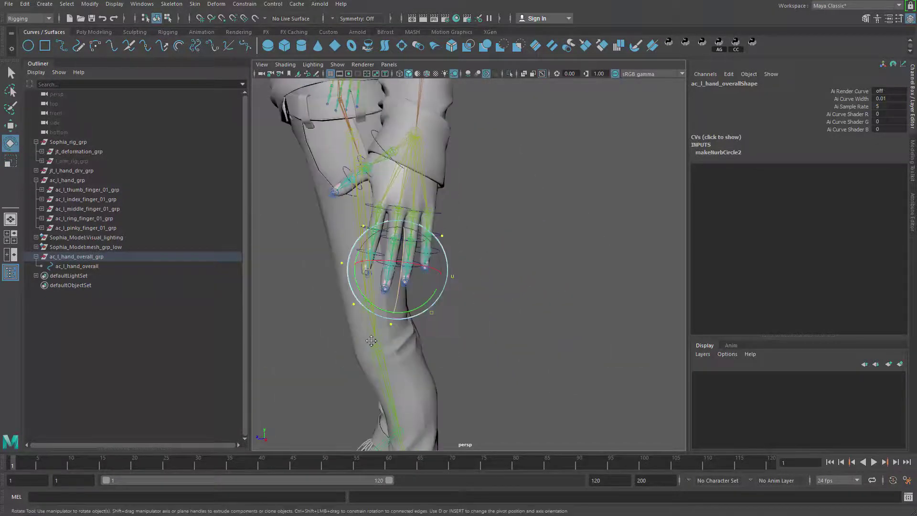
{"action": "middle_click_drag", "start_coordinate": [358, 296], "coordinate": [430, 316], "text": "alt"}
{"action": "key", "text": "w"}
{"action": "left_click_drag", "start_coordinate": [425, 288], "coordinate": [501, 292]}
{"action": "key", "text": "r"}
{"action": "key", "text": "e"}
{"action": "left_click_drag", "start_coordinate": [492, 284], "coordinate": [405, 269], "text": "alt"}
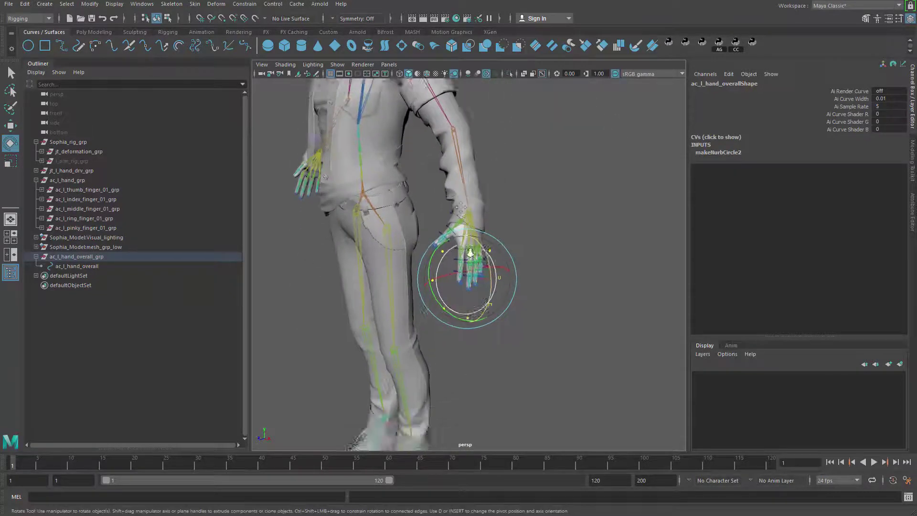
Isolate and frame the ac_l_hand_overall curve and enable soft selection for its control vertices
{"action": "key", "text": "ctrl+1"}
{"action": "key", "text": "f"}
{"action": "key", "text": "q"}
{"action": "left_click_drag", "start_coordinate": [467, 276], "coordinate": [430, 236], "text": "alt"}
{"action": "key", "text": "b"}
{"action": "key", "text": "w"}
Adjust the soft-selection falloff and pull the circle's uppermost vertex down to form a crescent
{"action": "left_click_drag", "start_coordinate": [474, 261], "coordinate": [442, 393]}
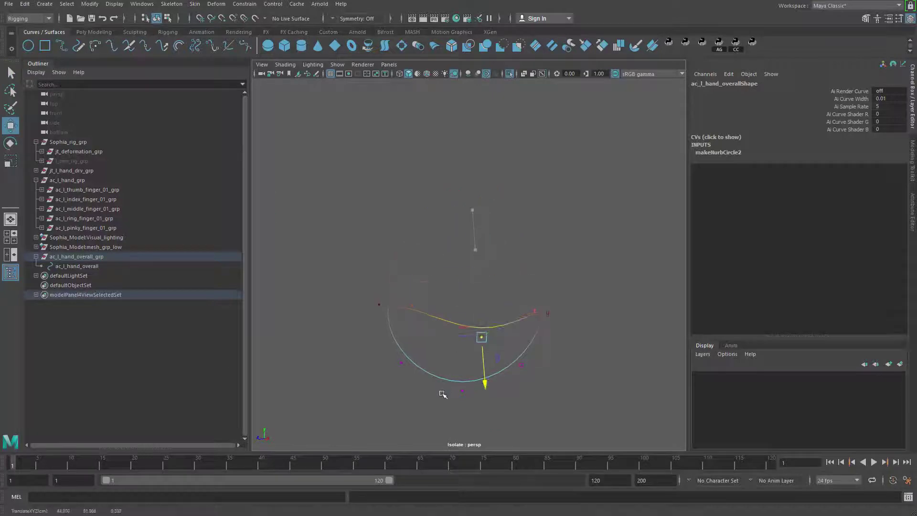
{"action": "key", "text": "ctrl+z"}
{"action": "key", "text": "w"}
{"action": "left_click_drag", "start_coordinate": [494, 234], "coordinate": [563, 193]}
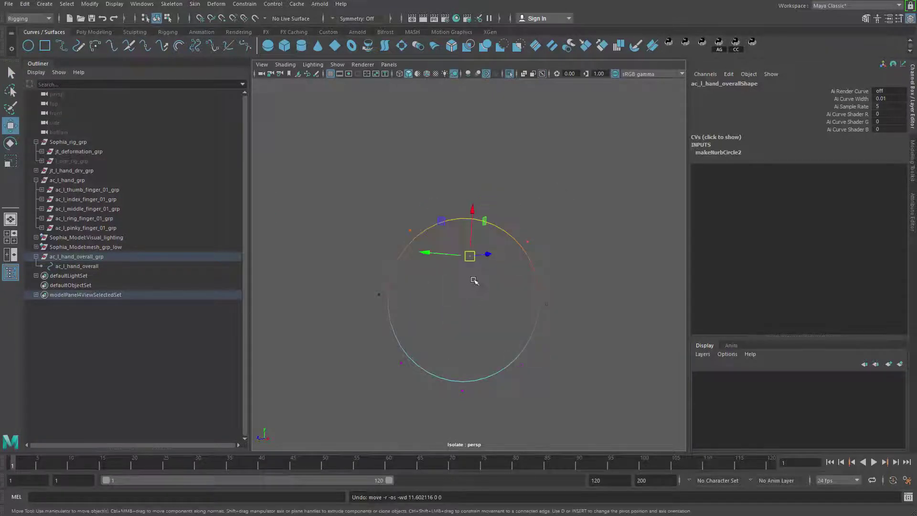
{"action": "left_click_drag", "start_coordinate": [475, 218], "coordinate": [462, 349]}
{"action": "scroll", "coordinate": [461, 343], "scroll_direction": "down", "scroll_amount": 2}
{"action": "key", "text": "q"}
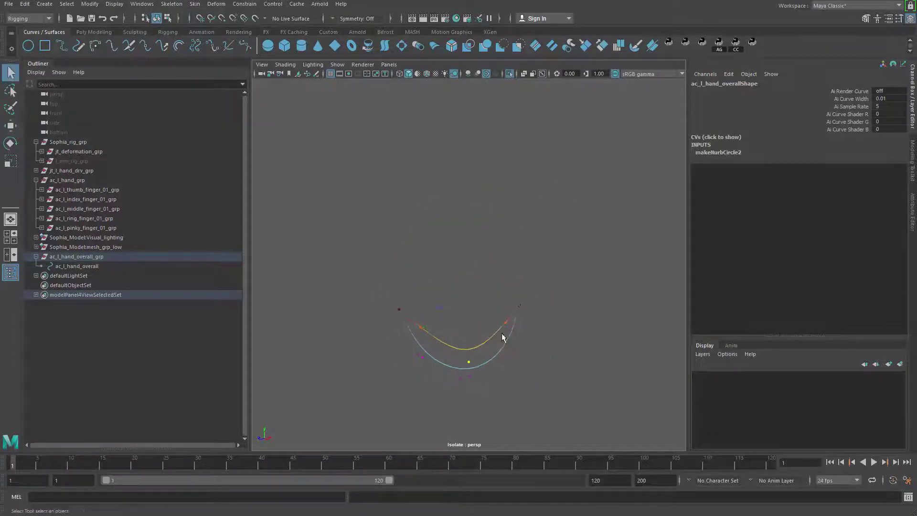
{"action": "left_click", "coordinate": [578, 244]}
{"action": "right_click_drag", "start_coordinate": [516, 324], "coordinate": [563, 309]}
Show the whole model again, try to select the crescent by its corner and undo the stray joint selection
{"action": "key", "text": "ctrl+1"}
{"action": "left_click_drag", "start_coordinate": [465, 329], "coordinate": [493, 348], "text": "alt"}
{"action": "left_click", "coordinate": [405, 337]}
{"action": "left_click_drag", "start_coordinate": [383, 304], "coordinate": [455, 374]}
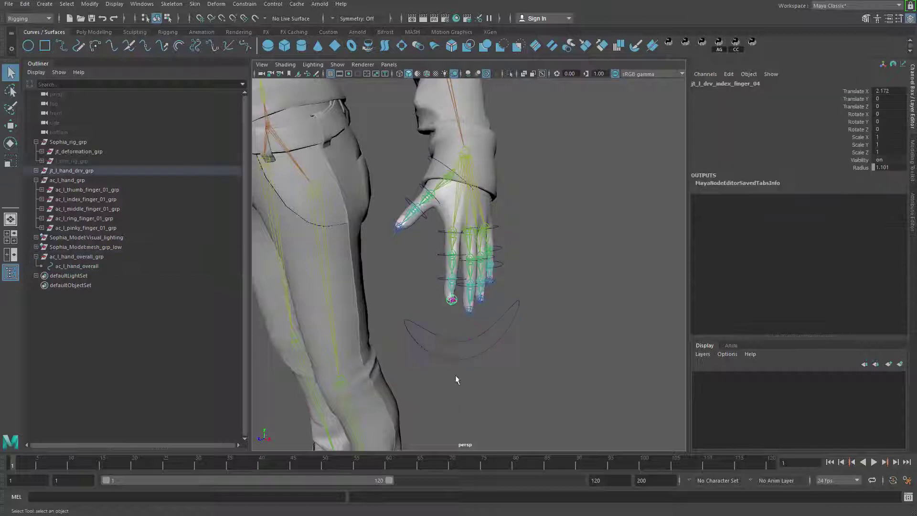
{"action": "key", "text": "ctrl+z"}
Refine the crescent's shape by adjusting the vertices at its tips and middle, then return to object mode
{"action": "left_click_drag", "start_coordinate": [391, 310], "coordinate": [471, 373]}
{"action": "key", "text": "w"}
{"action": "key", "text": "q"}
{"action": "left_click", "coordinate": [466, 375]}
{"action": "left_click_drag", "start_coordinate": [452, 331], "coordinate": [463, 404]}
{"action": "key", "text": "w"}
{"action": "key", "text": "q"}
{"action": "left_click", "coordinate": [552, 386]}
{"action": "left_click", "coordinate": [529, 303]}
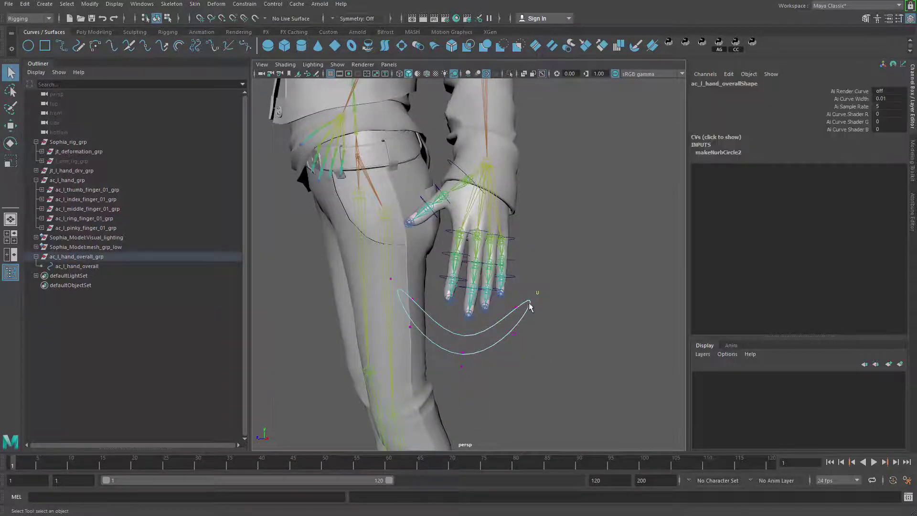
{"action": "right_click_drag", "start_coordinate": [529, 305], "coordinate": [571, 291]}
Lock and hide the translate, rotate, scale and visibility channels of ac_l_hand_overall
{"action": "left_click", "coordinate": [607, 223]}
{"action": "left_click_drag", "start_coordinate": [608, 222], "coordinate": [488, 248]}
{"action": "left_click_drag", "start_coordinate": [545, 360], "coordinate": [566, 352], "text": "alt"}
{"action": "left_click_drag", "start_coordinate": [510, 340], "coordinate": [421, 411]}
{"action": "left_click_drag", "start_coordinate": [448, 396], "coordinate": [496, 396], "text": "alt"}
{"action": "right_click_drag", "start_coordinate": [515, 415], "coordinate": [558, 418], "text": "alt"}
{"action": "left_click_drag", "start_coordinate": [558, 419], "coordinate": [558, 382], "text": "alt"}
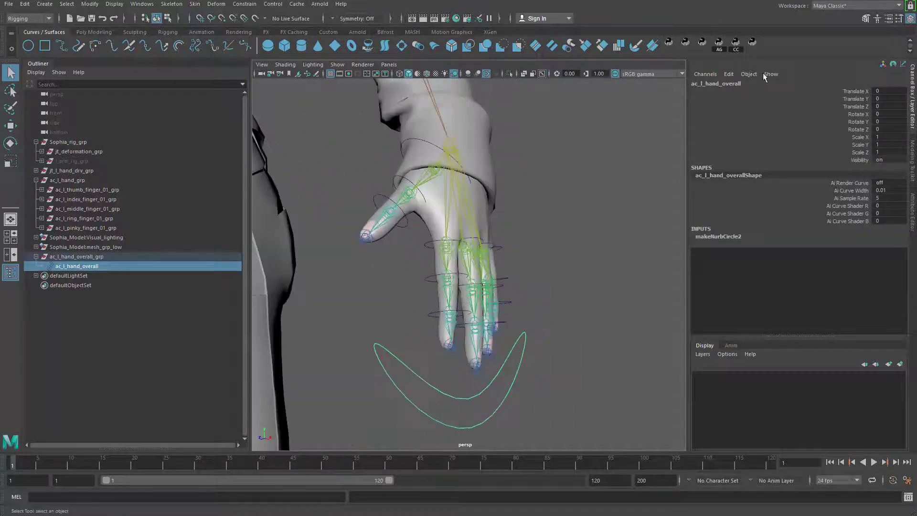
{"action": "left_click_drag", "start_coordinate": [859, 91], "coordinate": [860, 160]}
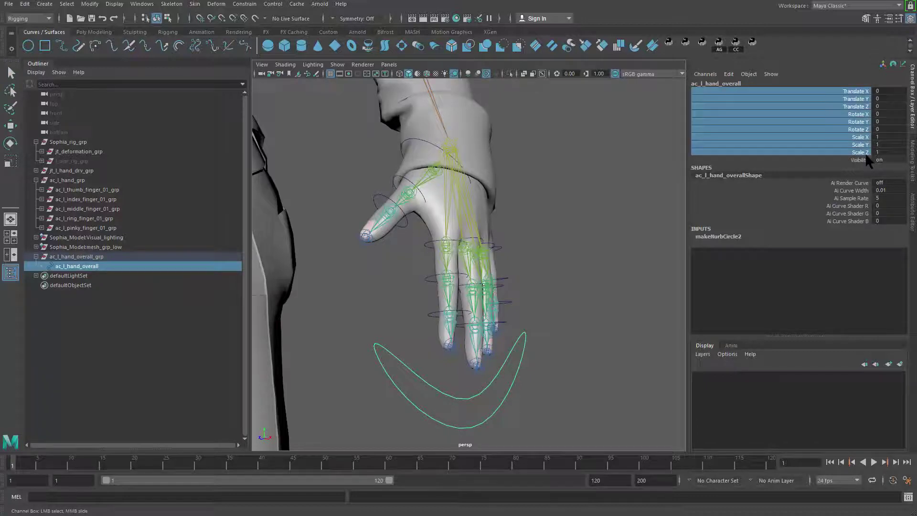
{"action": "right_click", "coordinate": [845, 109]}
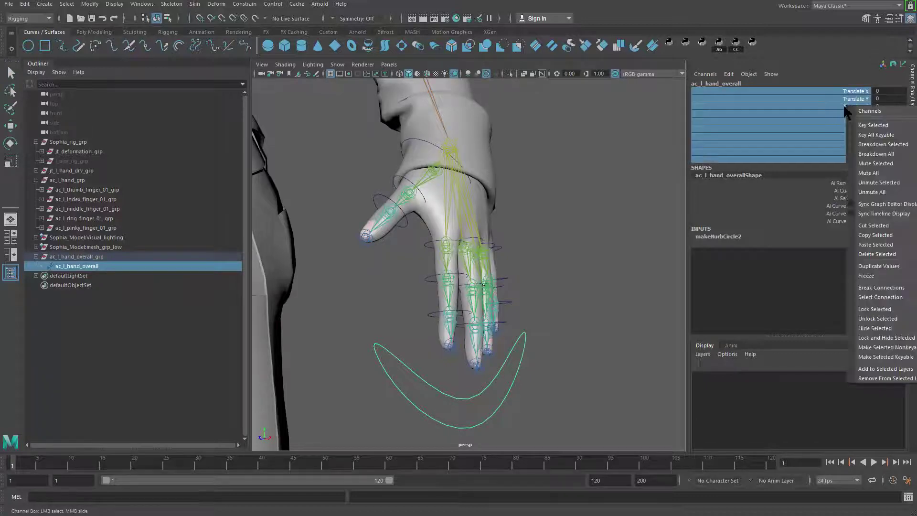
{"action": "left_click", "coordinate": [882, 339]}
Add a keyable float attribute Thumb_01 to ac_l_hand_overall with minimum -10 and maximum 10
{"action": "left_click_drag", "start_coordinate": [469, 262], "coordinate": [540, 267], "text": "alt"}
{"action": "mouse_move", "coordinate": [576, 355]}
{"action": "left_mouse_down"}
{"action": "mouse_move", "coordinate": [537, 399]}
{"action": "mouse_move", "coordinate": [583, 311]}
{"action": "mouse_move", "coordinate": [557, 310]}
{"action": "left_mouse_up"}
{"action": "left_click", "coordinate": [729, 74]}
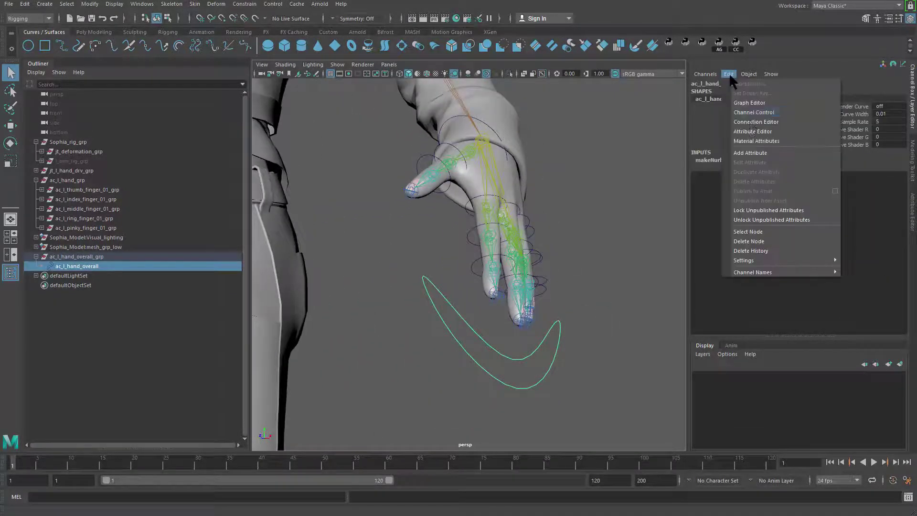
{"action": "left_click", "coordinate": [759, 152]}
{"action": "left_click_drag", "start_coordinate": [685, 250], "coordinate": [648, 152]}
{"action": "type", "text": "Thumb_01"}
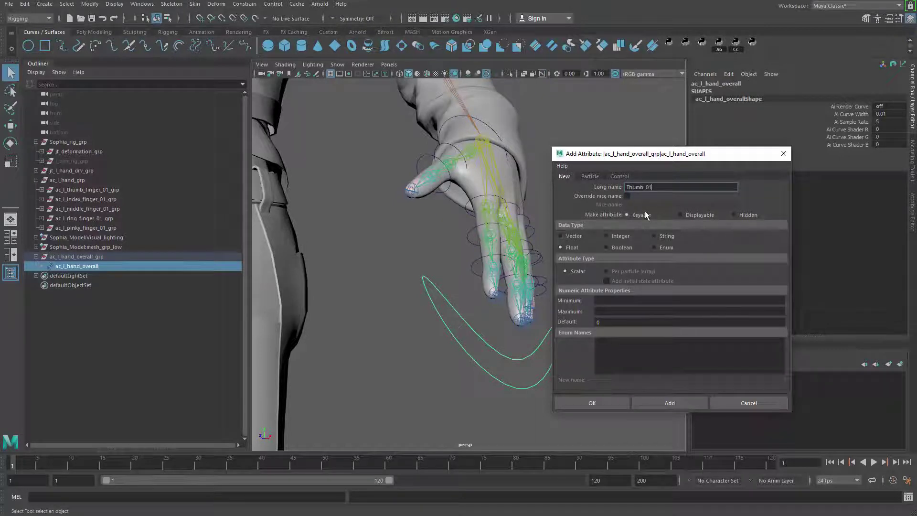
{"action": "key", "text": "ctrl+a"}
{"action": "key", "text": "ctrl+c"}
{"action": "left_click", "coordinate": [624, 303]}
{"action": "type", "text": "-10"}
{"action": "key", "text": "Tab"}
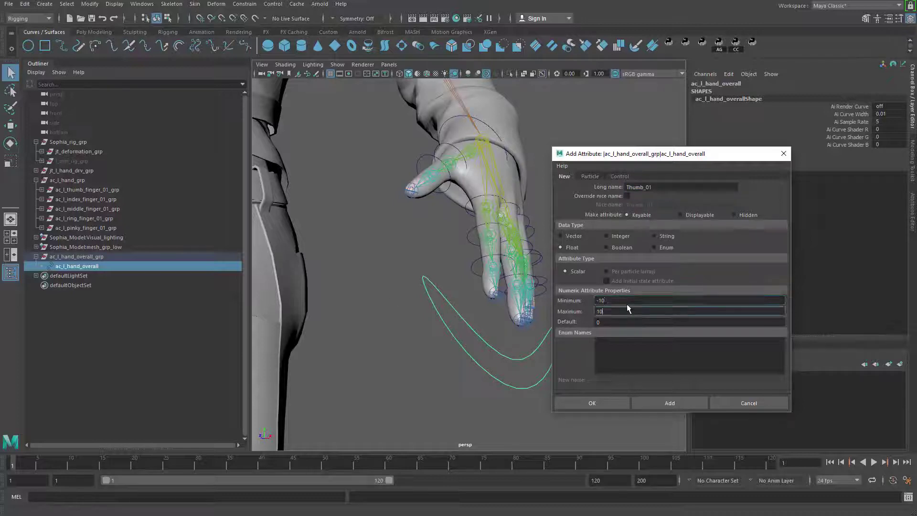
{"action": "left_click", "coordinate": [668, 402]}
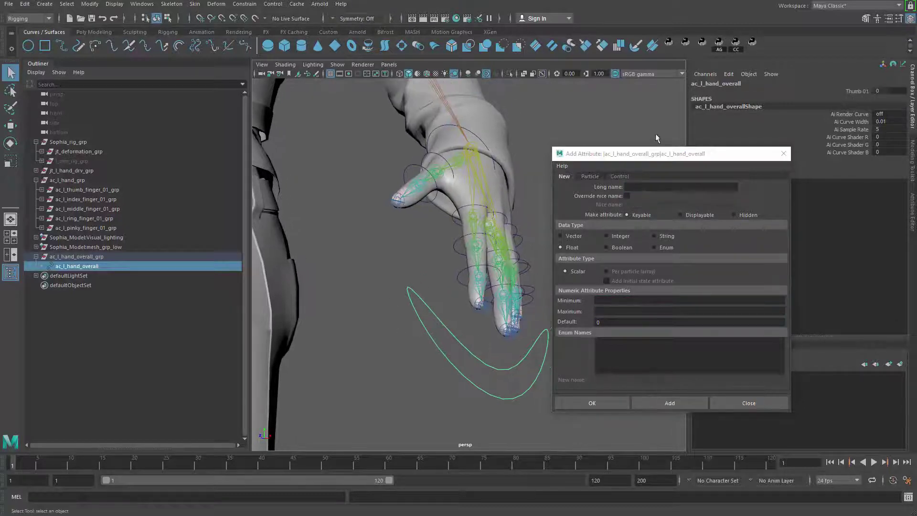
Add a keyable float attribute Thumb_02 to the hand control with minimum -10 and maximum 10
{"action": "left_click", "coordinate": [665, 186]}
{"action": "key", "text": "ctrl+v"}
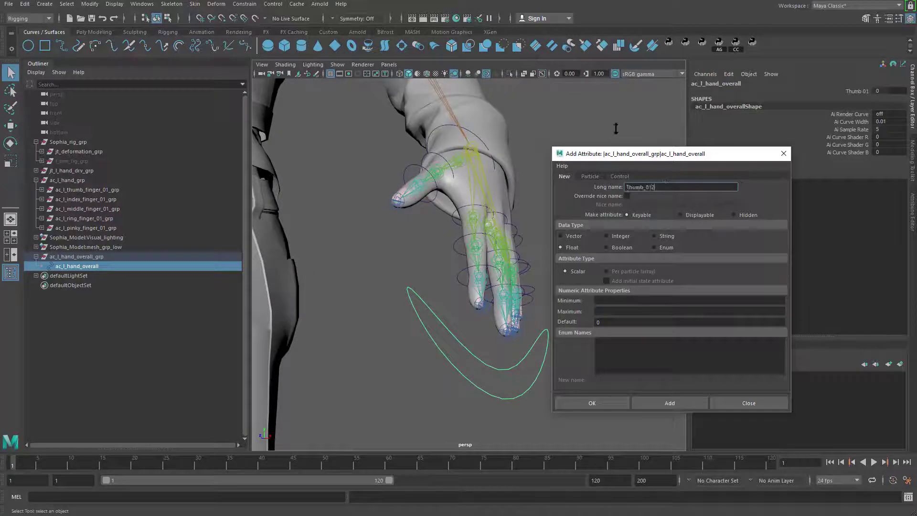
{"action": "type", "text": "2"}
{"action": "key", "text": "Tab"}
{"action": "key", "text": "Tab"}
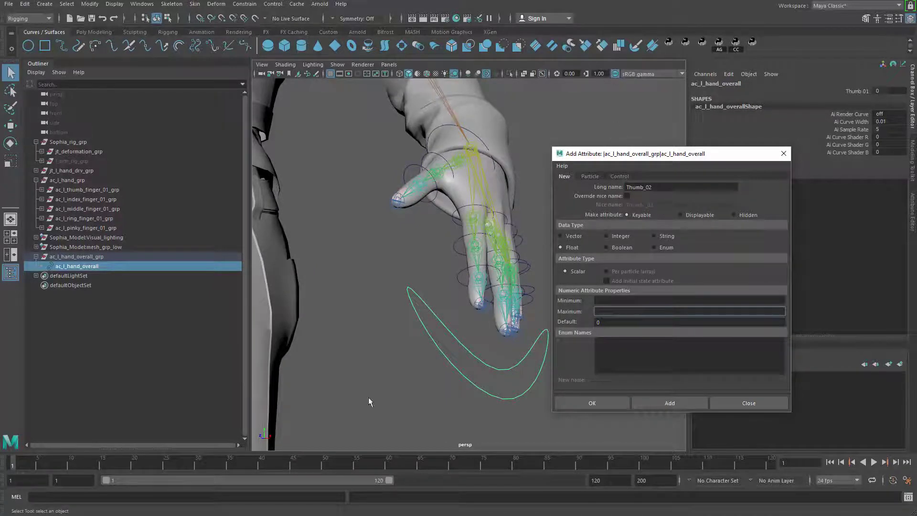
{"action": "left_click", "coordinate": [615, 300]}
{"action": "type", "text": "-10"}
{"action": "key", "text": "Tab"}
{"action": "type", "text": "10"}
{"action": "left_click", "coordinate": [677, 401]}
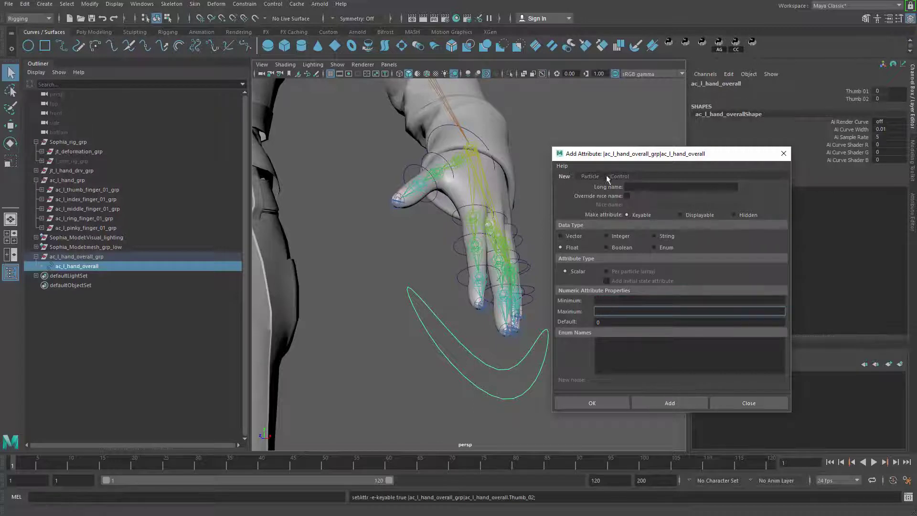
Add a keyable float attribute Thumb_03 to the hand control with minimum -10 and maximum 10
{"action": "left_click", "coordinate": [642, 187]}
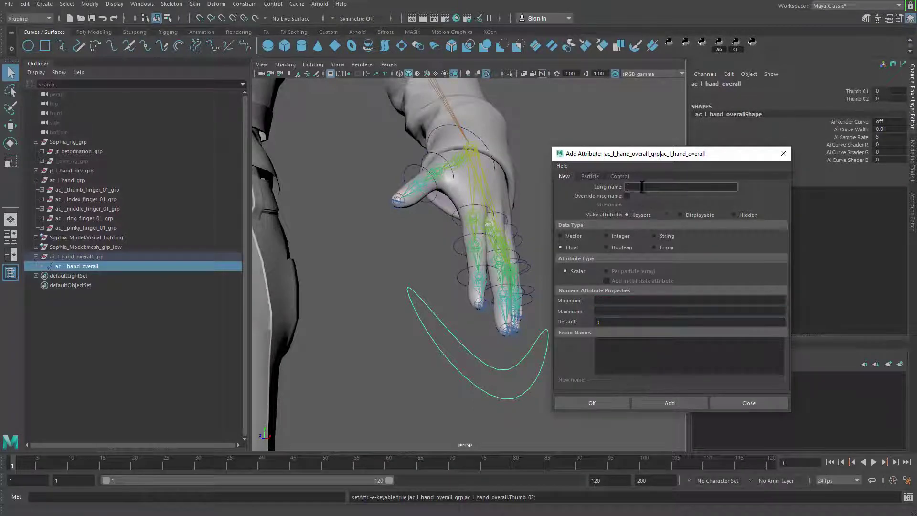
{"action": "type", "text": "Thumb_03"}
{"action": "left_click", "coordinate": [617, 300]}
{"action": "type", "text": "-1"}
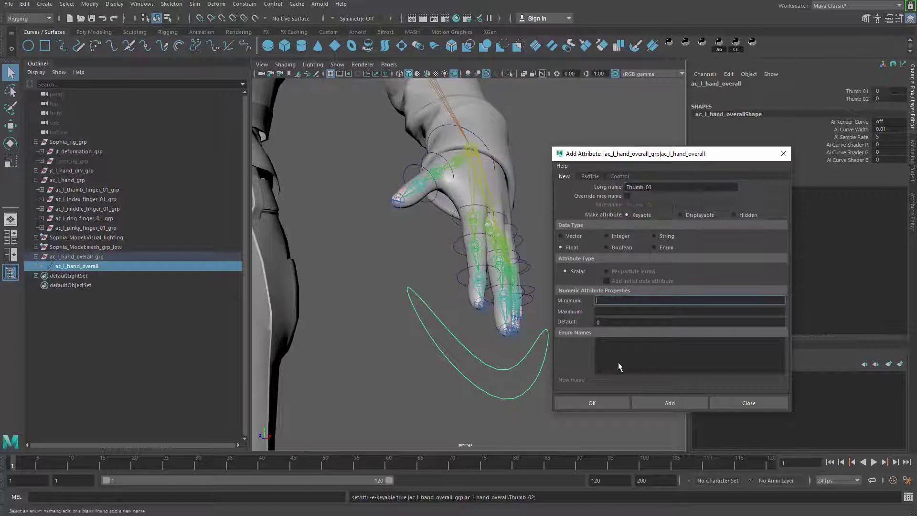
{"action": "key", "text": "Tab"}
{"action": "type", "text": "10"}
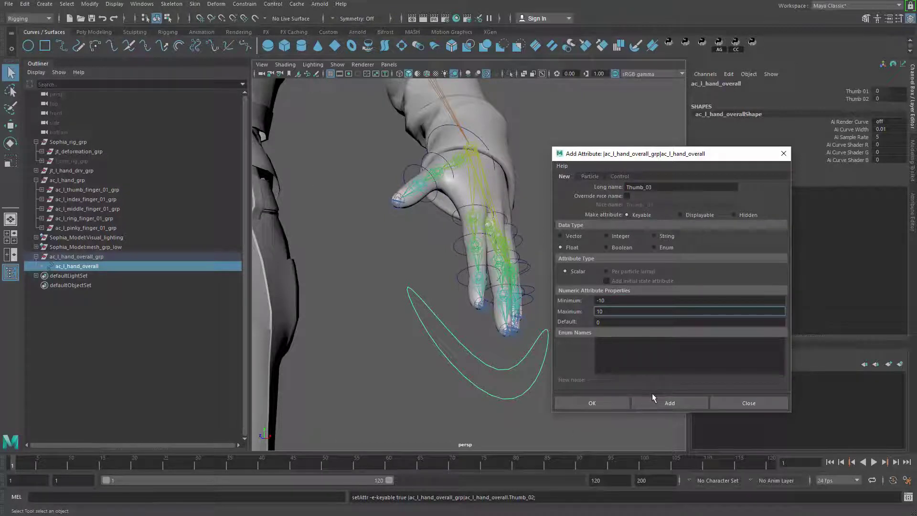
{"action": "left_click", "coordinate": [664, 402]}
Add a displayable enum attribute Divider_01, removing the Blue enum name and replacing Green with a row of dashes
{"action": "left_click", "coordinate": [644, 186]}
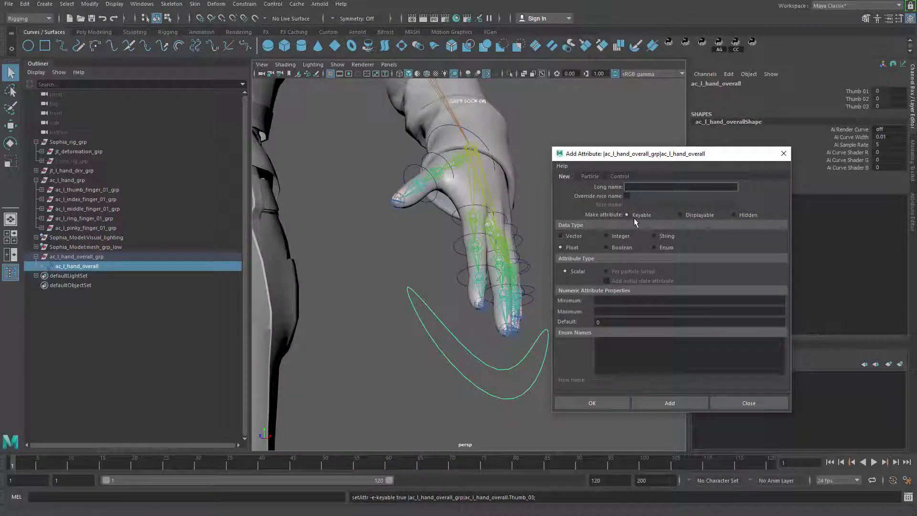
{"action": "type", "text": "Divider_01"}
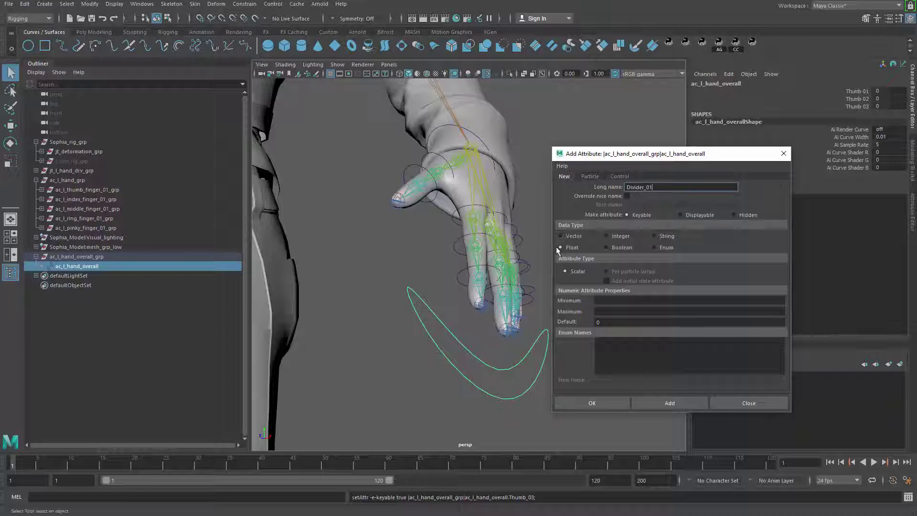
{"action": "left_click", "coordinate": [655, 247]}
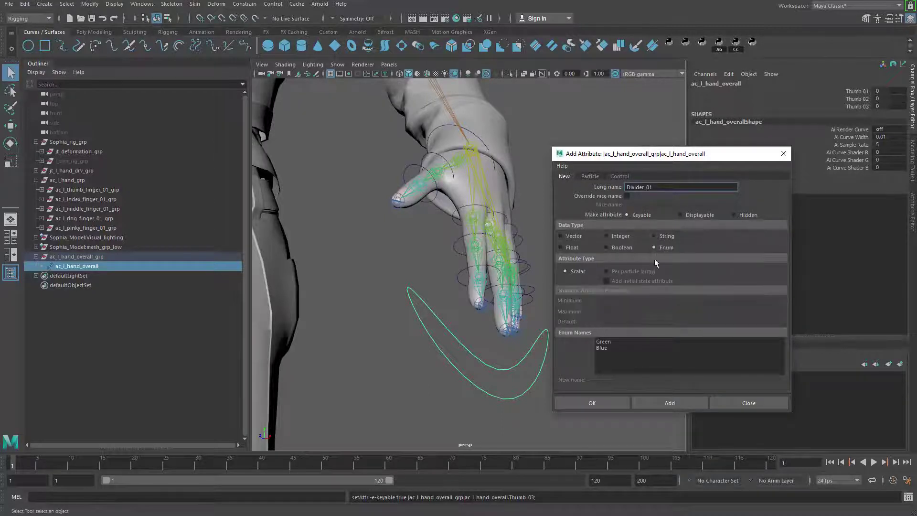
{"action": "left_click", "coordinate": [689, 218]}
{"action": "left_click", "coordinate": [616, 347]}
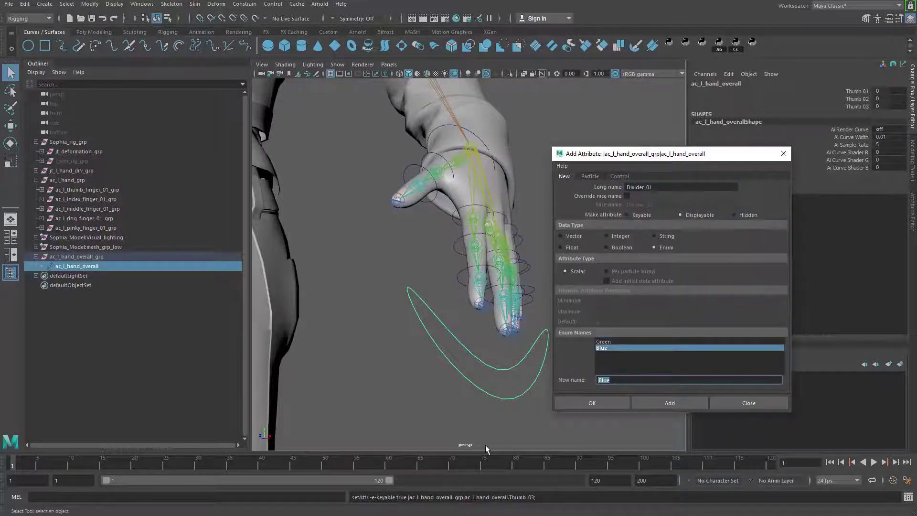
{"action": "key", "text": "BackSpace"}
{"action": "key", "text": "Return"}
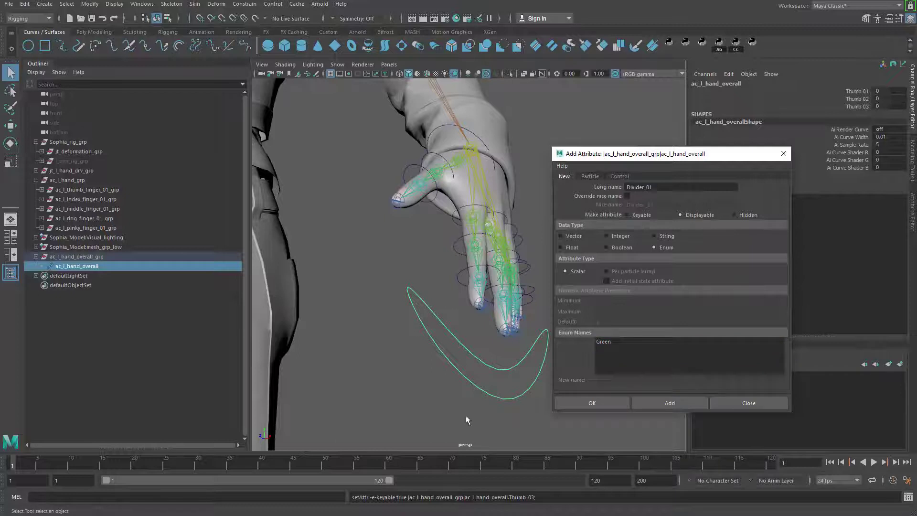
{"action": "left_click", "coordinate": [606, 342]}
{"action": "key", "text": "BackSpace"}
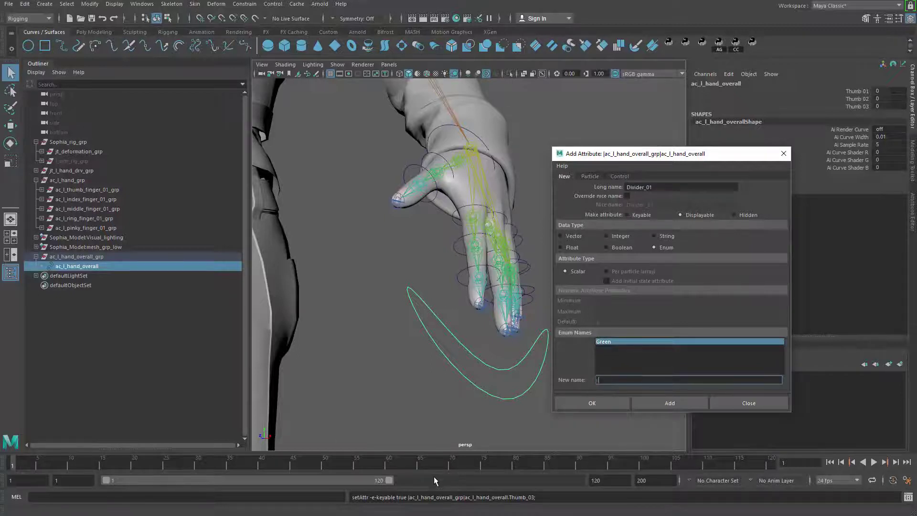
{"action": "type", "text": "----------------"}
{"action": "left_click", "coordinate": [668, 403]}
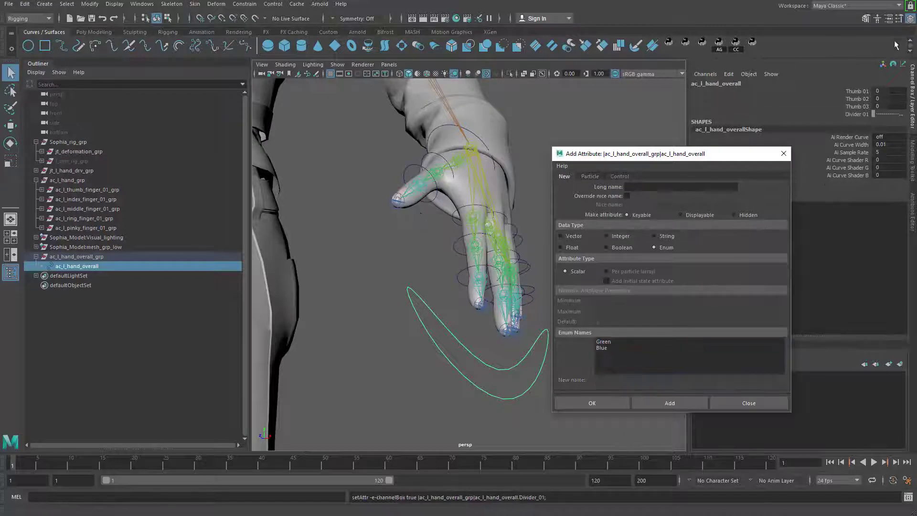
{"action": "left_click", "coordinate": [857, 115]}
{"action": "left_click_drag", "start_coordinate": [857, 91], "coordinate": [855, 106]}
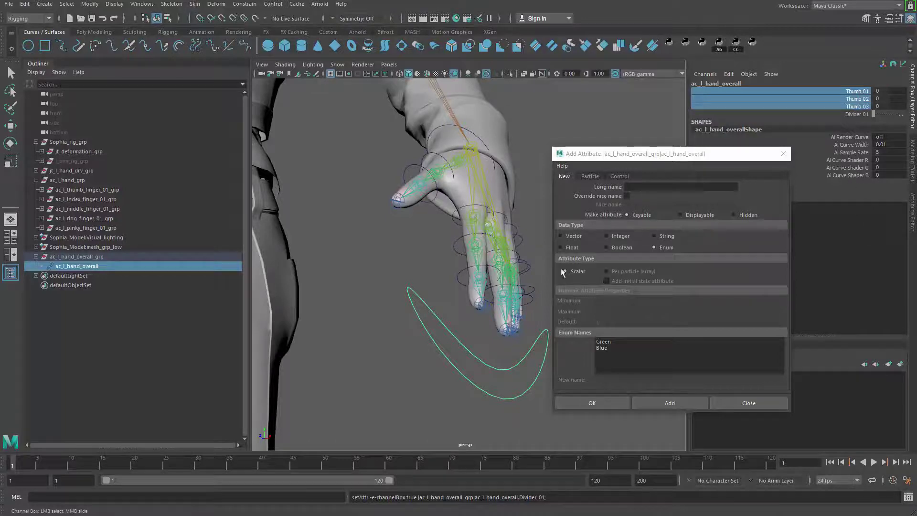
{"action": "left_click_drag", "start_coordinate": [480, 289], "coordinate": [499, 301], "text": "alt"}
Add a keyable float attribute Index_01 to the hand control with minimum -10 and maximum 10
{"action": "left_click", "coordinate": [635, 186]}
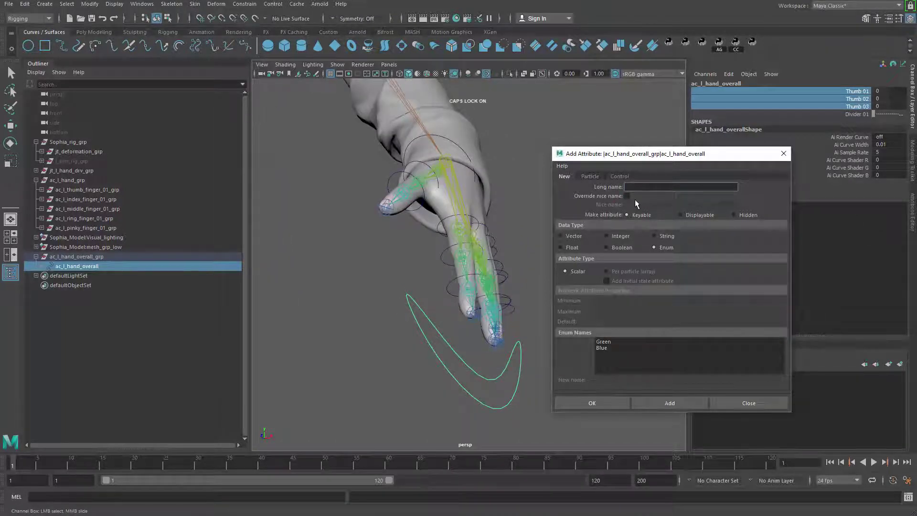
{"action": "type", "text": "Inde"}
{"action": "type", "text": "x_"}
{"action": "type", "text": "Index"}
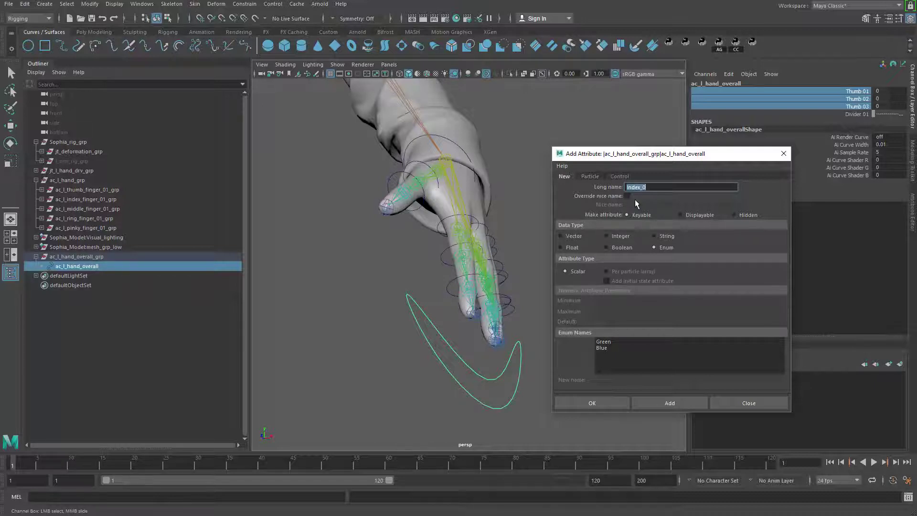
{"action": "key", "text": "Tab"}
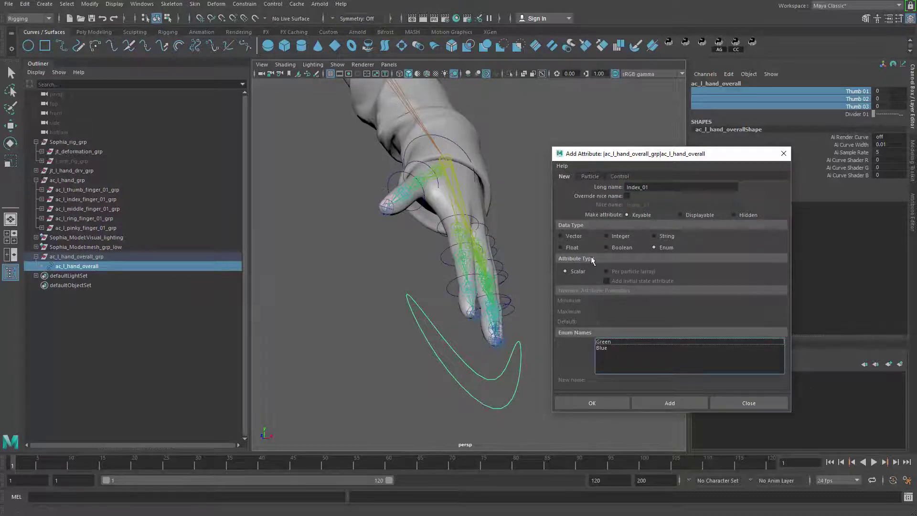
{"action": "left_click", "coordinate": [576, 249]}
{"action": "key", "text": "ctrl+c"}
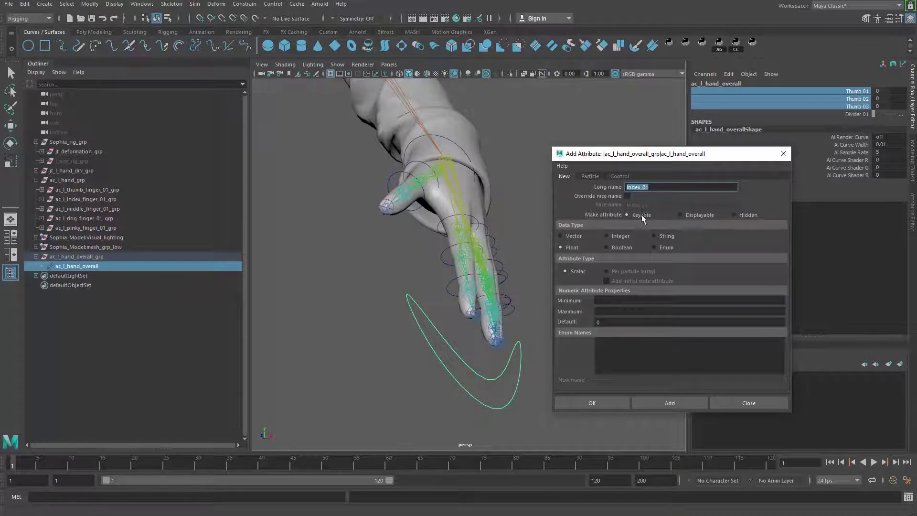
{"action": "left_click", "coordinate": [623, 300]}
{"action": "type", "text": "-10"}
{"action": "key", "text": "Tab"}
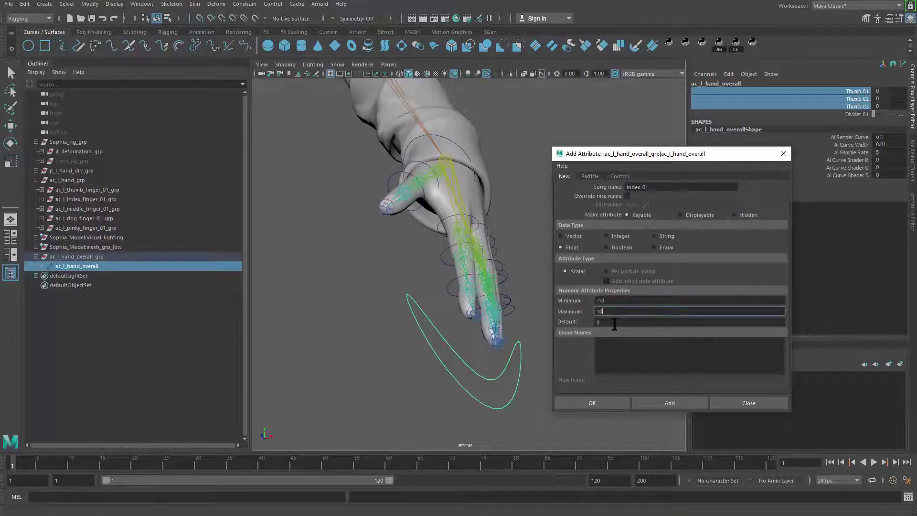
{"action": "left_click", "coordinate": [668, 402]}
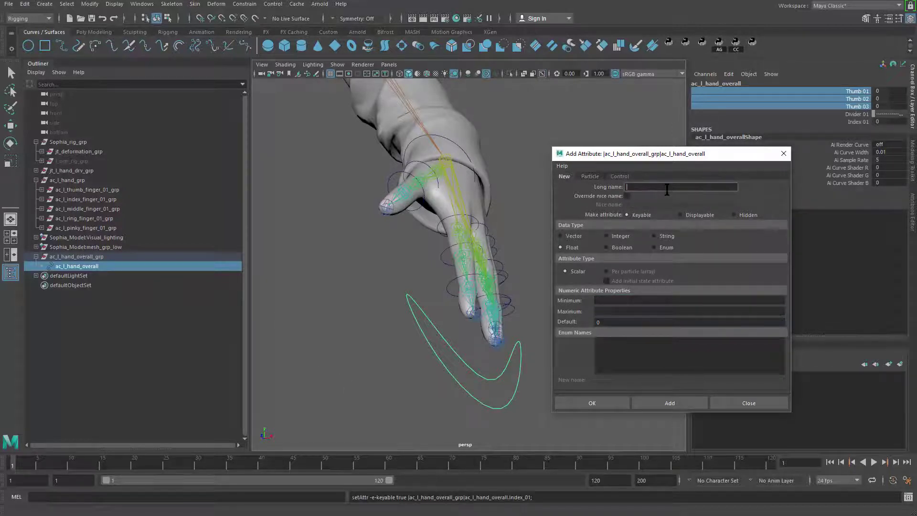
Add a keyable float attribute Index_02 to the hand control with minimum -10 and maximum 10
{"action": "type", "text": "Index_02"}
{"action": "left_click", "coordinate": [691, 299]}
{"action": "type", "text": "-10"}
{"action": "key", "text": "Tab"}
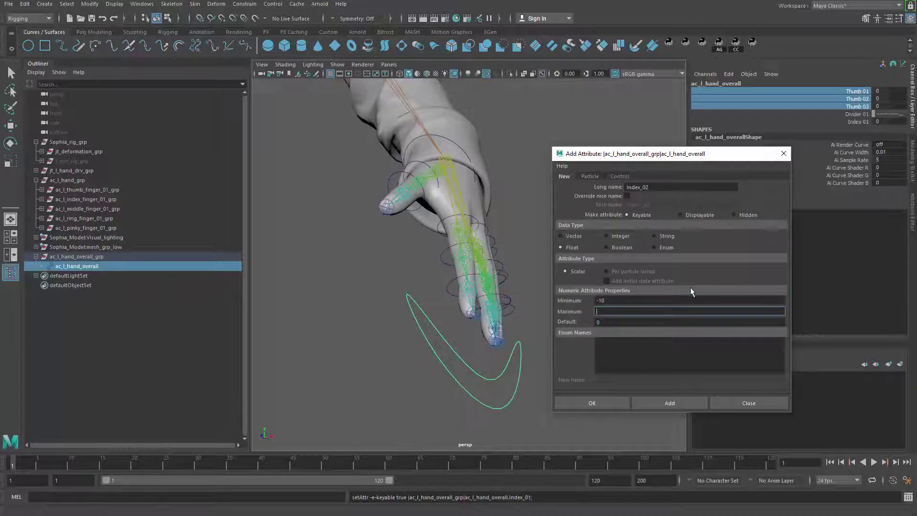
{"action": "type", "text": "10"}
{"action": "left_click", "coordinate": [668, 403]}
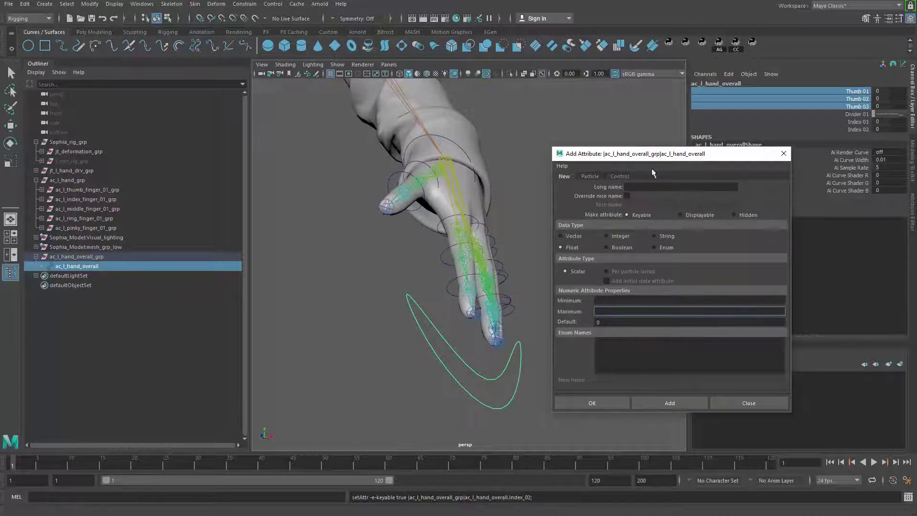
Add a keyable float attribute Index_03 to the hand control with minimum -10 and maximum 10
{"action": "left_click", "coordinate": [651, 186]}
{"action": "type", "text": "Index_03"}
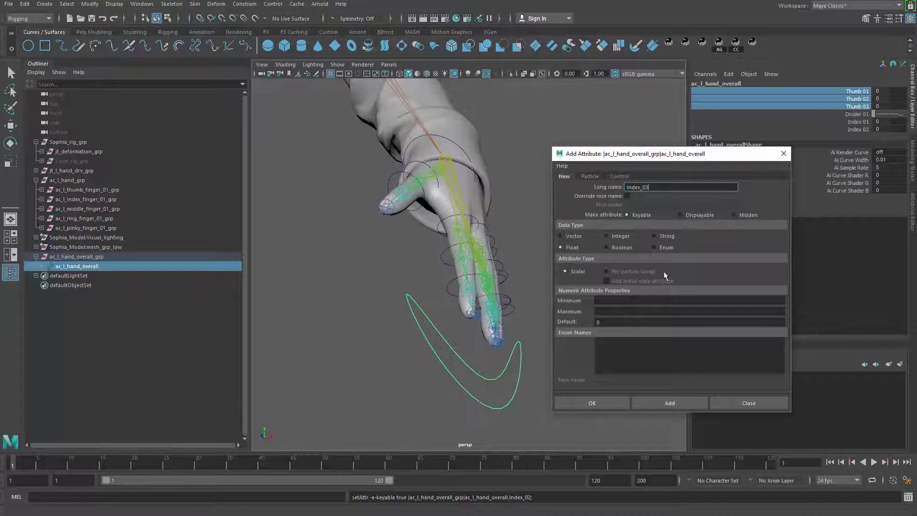
{"action": "left_click", "coordinate": [659, 300]}
{"action": "type", "text": "-10"}
{"action": "key", "text": "Tab"}
{"action": "type", "text": "1"}
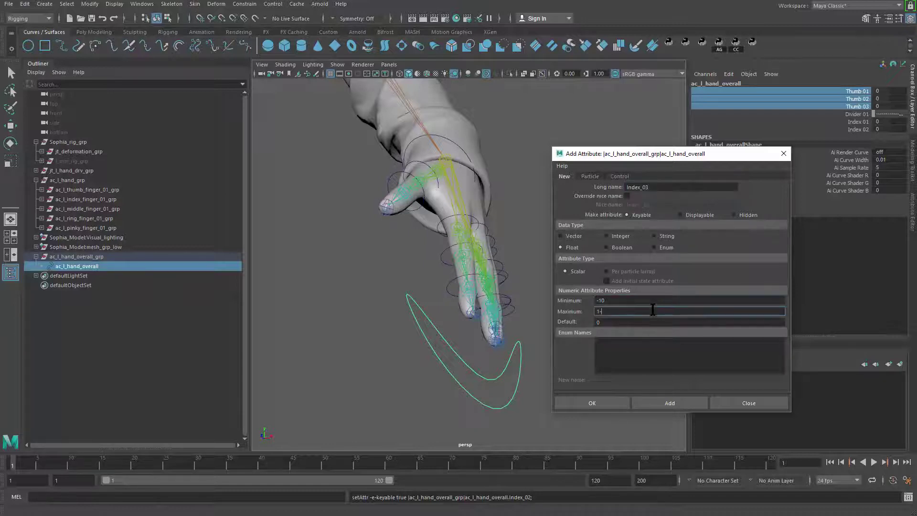
{"action": "type", "text": "20"}
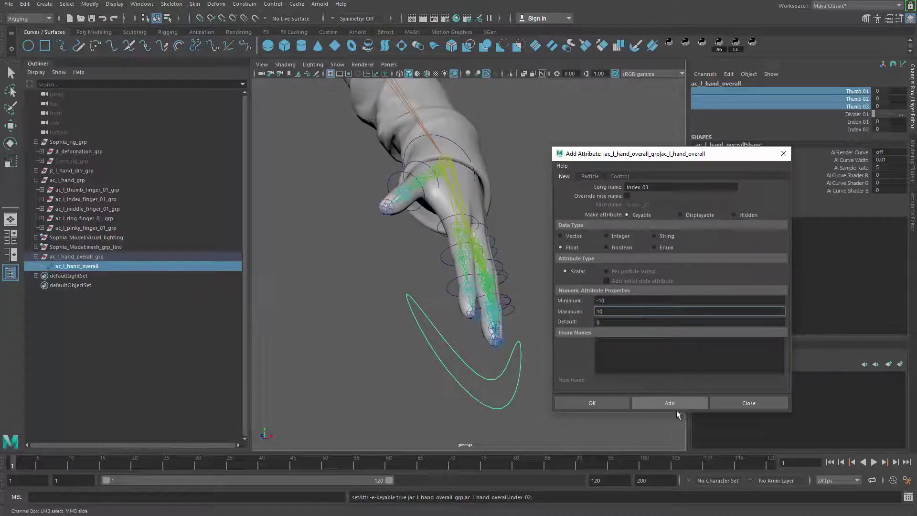
{"action": "left_click", "coordinate": [673, 403]}
Add a displayable enum attribute Divider_02, removing the Blue enum name and replacing Green with a row of dashes
{"action": "left_click", "coordinate": [639, 187]}
{"action": "type", "text": "Divider"}
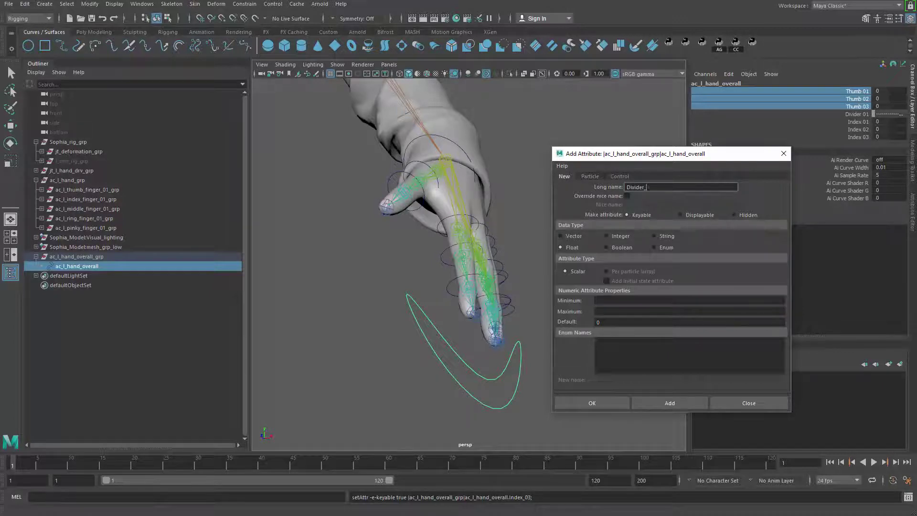
{"action": "key", "text": "Tab"}
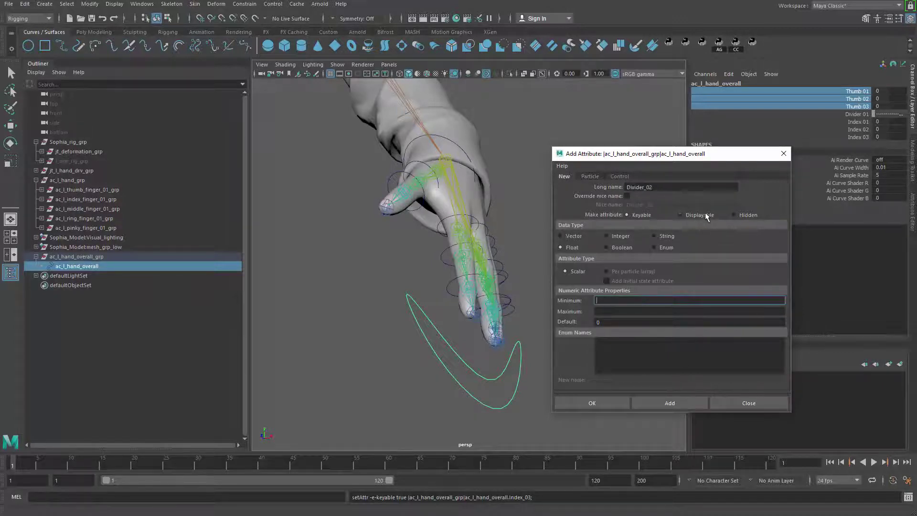
{"action": "left_click", "coordinate": [654, 247]}
{"action": "left_click", "coordinate": [602, 347]}
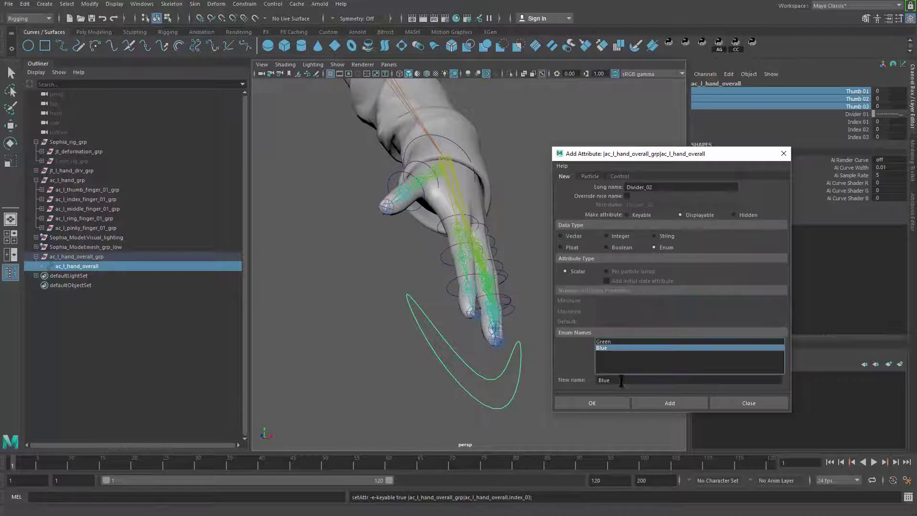
{"action": "key", "text": "BackSpace"}
{"action": "key", "text": "Return"}
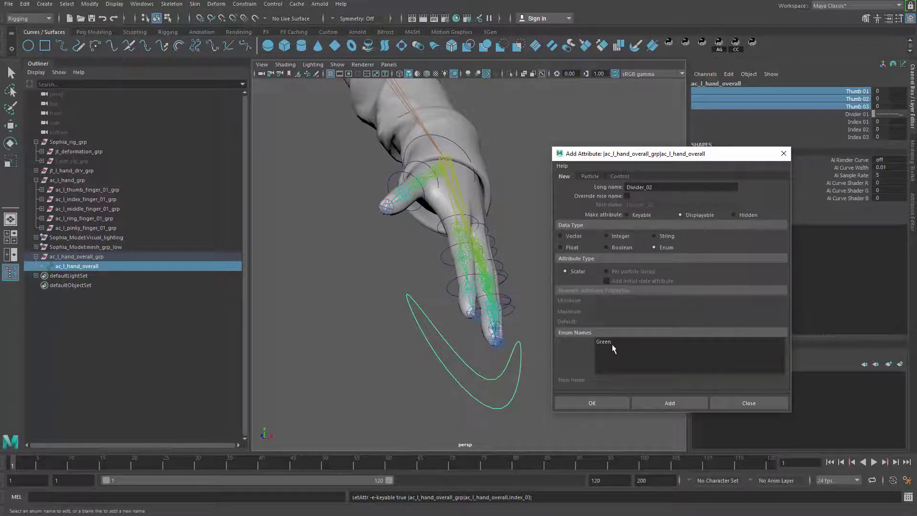
{"action": "left_click", "coordinate": [612, 347]}
{"action": "left_click", "coordinate": [612, 343]}
{"action": "double_click", "coordinate": [619, 379]}
{"action": "type", "text": "--------------------"}
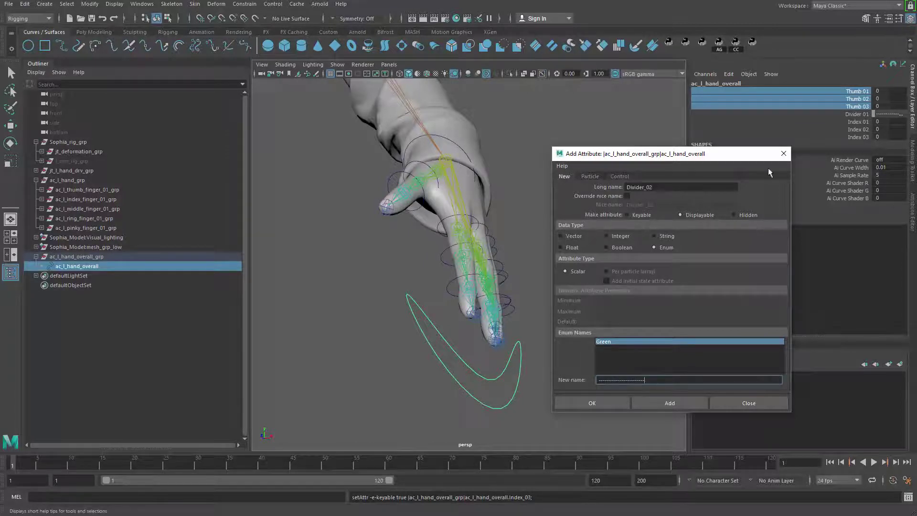
{"action": "left_click", "coordinate": [671, 403]}
{"action": "left_click", "coordinate": [641, 188]}
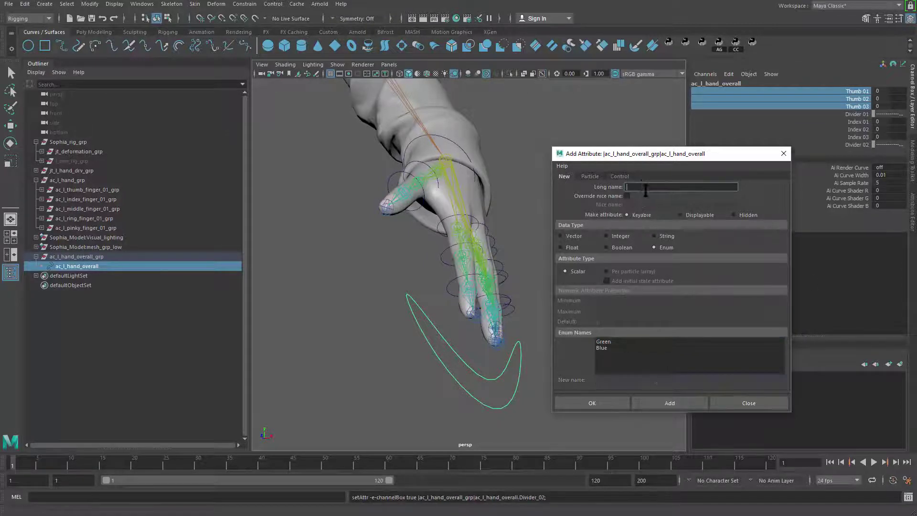
Set the new attribute's long name to Middle_0, copy that name for reuse, and choose Float as the data type
{"action": "key", "text": "ctrl+v"}
{"action": "left_click_drag", "start_coordinate": [642, 187], "coordinate": [549, 238]}
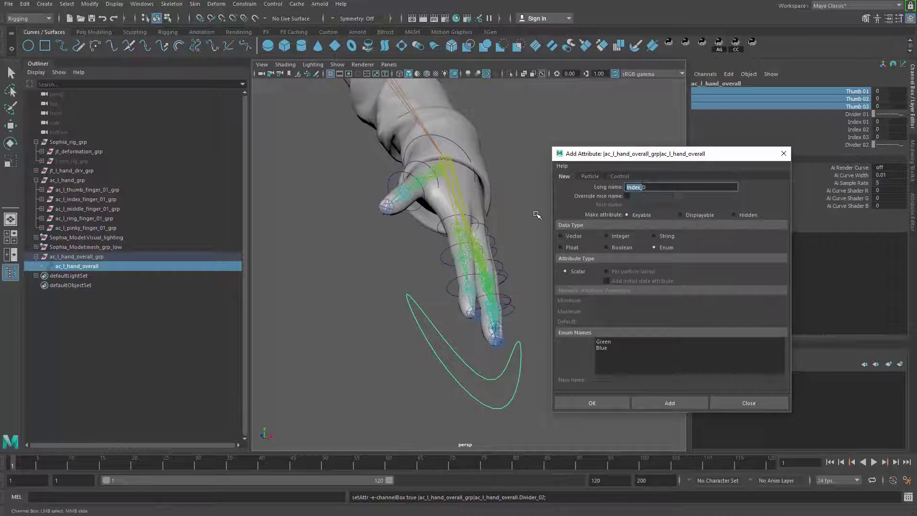
{"action": "type", "text": "Middl"}
{"action": "key", "text": "Right"}
{"action": "key", "text": "ctrl+a"}
{"action": "key", "text": "ctrl+c"}
{"action": "key", "text": "Right"}
{"action": "left_click", "coordinate": [573, 248]}
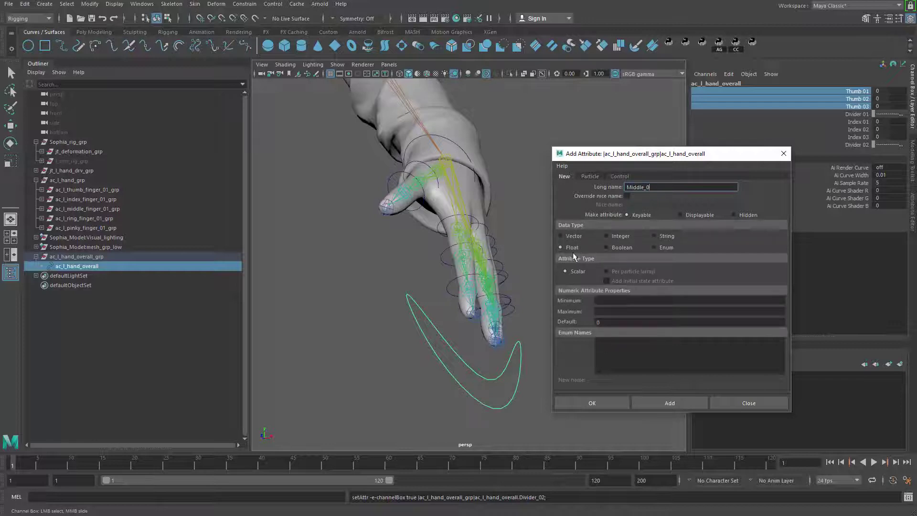
{"action": "left_click", "coordinate": [621, 300]}
{"action": "key", "text": "Tab"}
{"action": "type", "text": "10"}
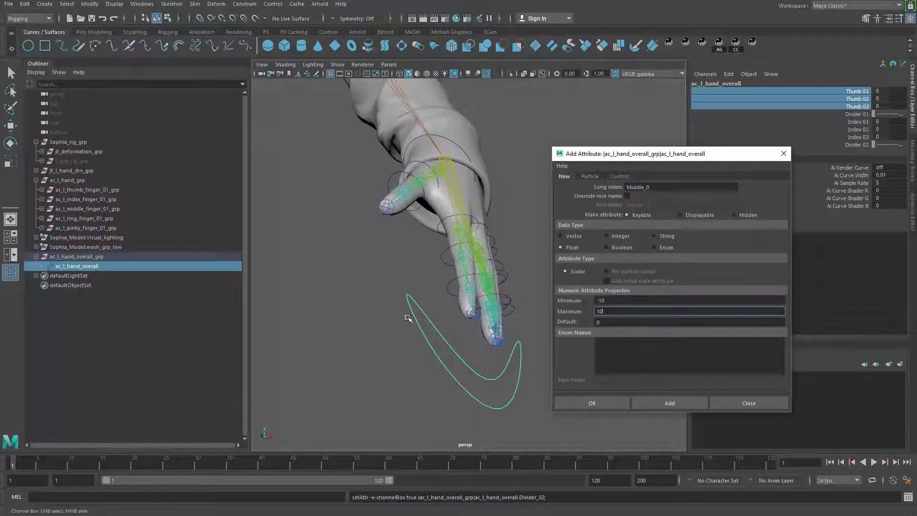
{"action": "left_click", "coordinate": [675, 401]}
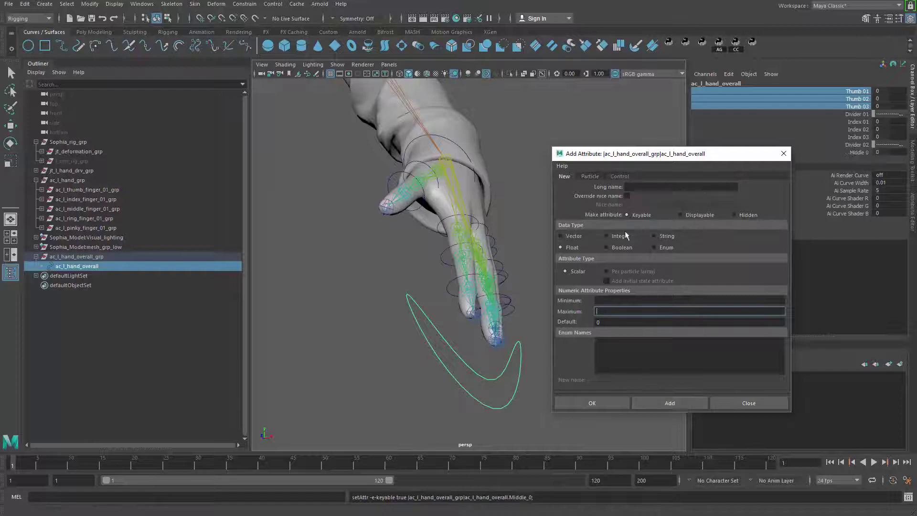
{"action": "middle_click_drag", "start_coordinate": [471, 258], "coordinate": [444, 273], "text": "alt"}
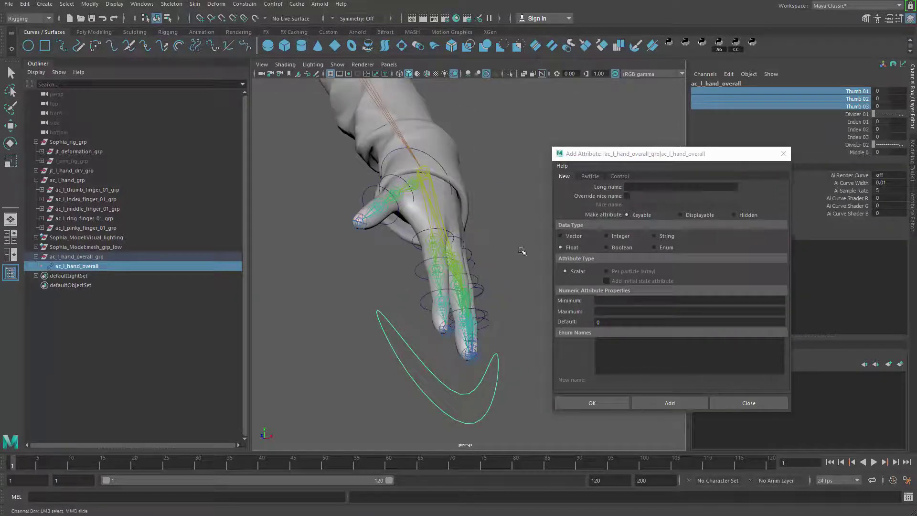
{"action": "key", "text": "ctrl+z"}
Add a keyable float attribute Middle_01 to the hand control with minimum -10 and maximum 10
{"action": "left_click", "coordinate": [671, 187]}
{"action": "key", "text": "ctrl+v"}
{"action": "type", "text": "1"}
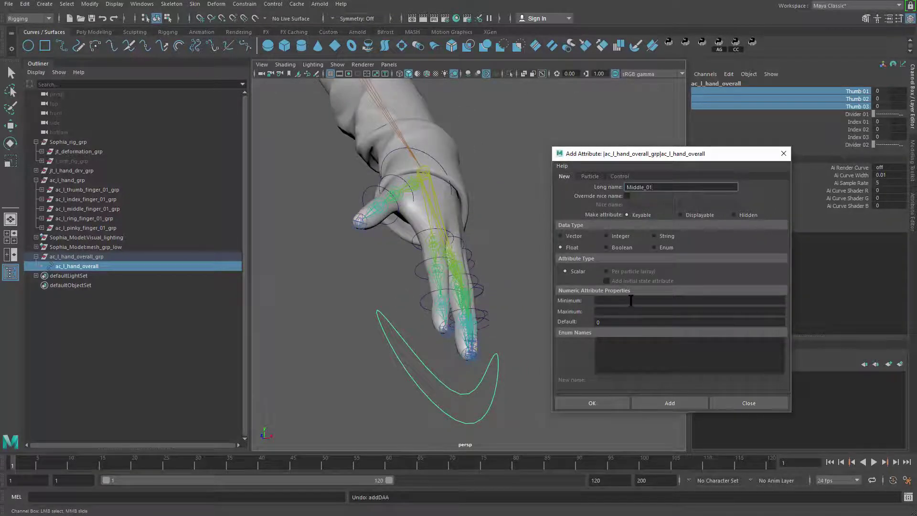
{"action": "key", "text": "Tab"}
{"action": "type", "text": "-10"}
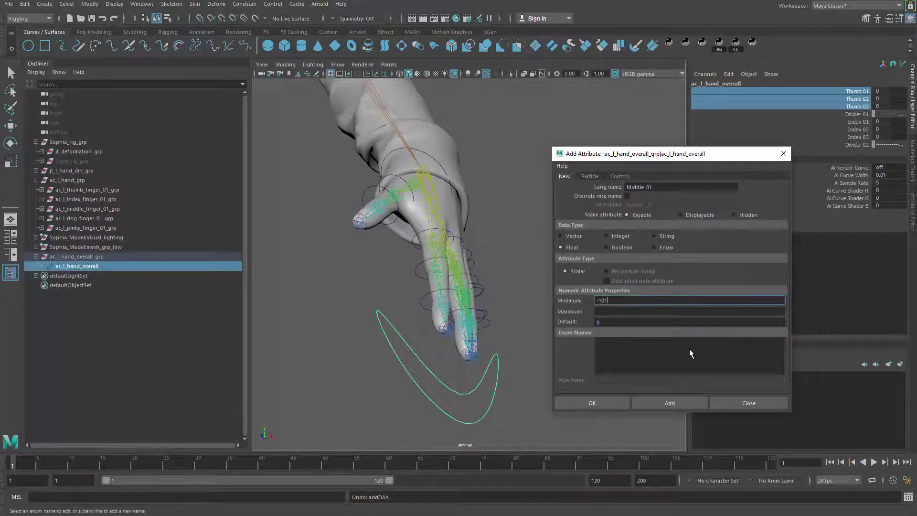
{"action": "key", "text": "Tab"}
{"action": "type", "text": "10"}
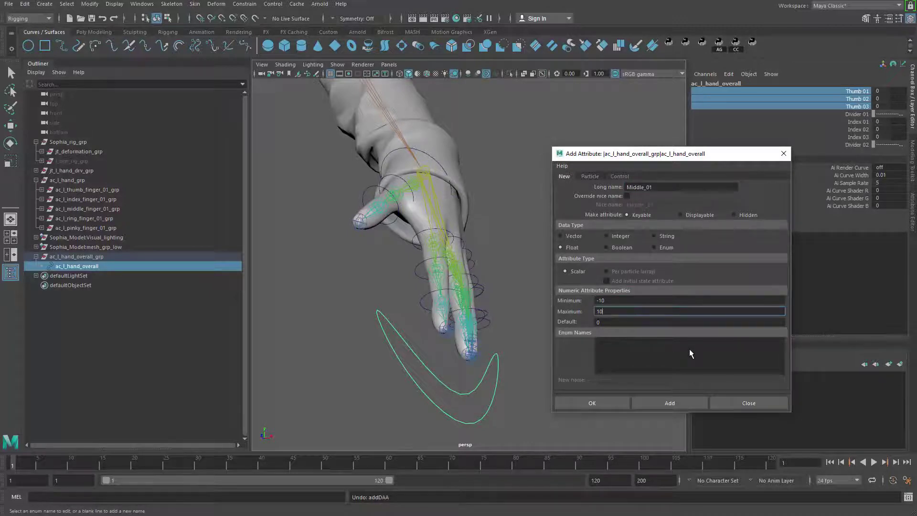
{"action": "left_click", "coordinate": [674, 405]}
Add a keyable float attribute Middle_02 to the hand control with minimum -10 and maximum 10
{"action": "left_click", "coordinate": [655, 187]}
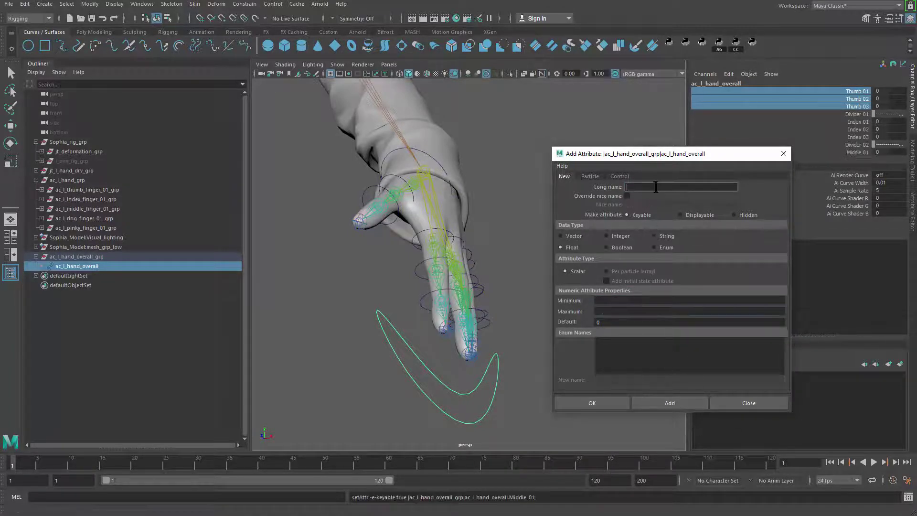
{"action": "key", "text": "ctrl+v"}
{"action": "type", "text": "2"}
{"action": "left_click", "coordinate": [616, 297]}
{"action": "type", "text": "-1"}
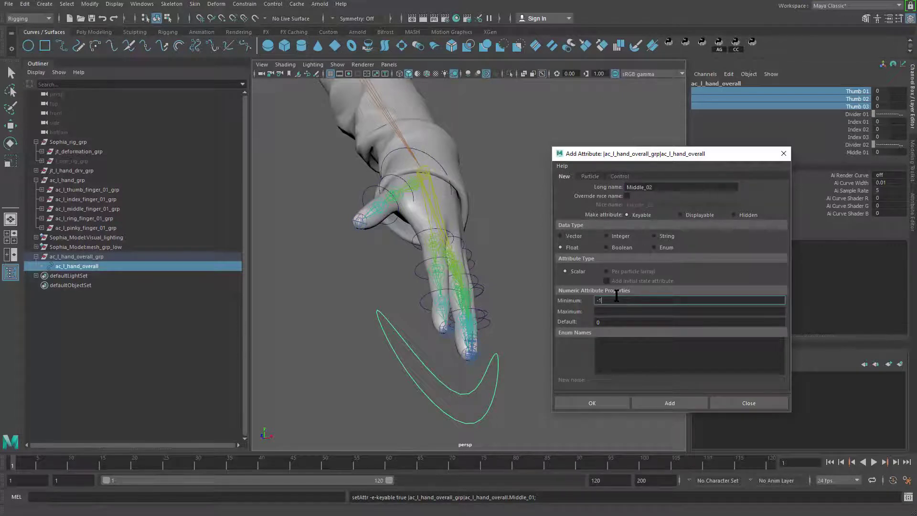
{"action": "type", "text": "0"}
{"action": "key", "text": "Tab"}
{"action": "type", "text": "10"}
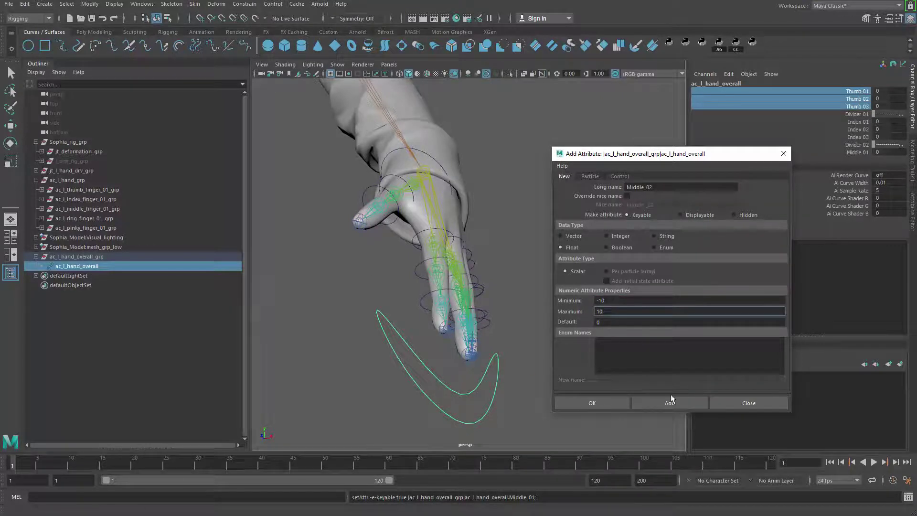
{"action": "left_click", "coordinate": [669, 402]}
Add a keyable float attribute Middle_03 to the hand control with minimum -10 and maximum 10
{"action": "left_click", "coordinate": [666, 187]}
{"action": "key", "text": "BackSpace"}
{"action": "type", "text": "3"}
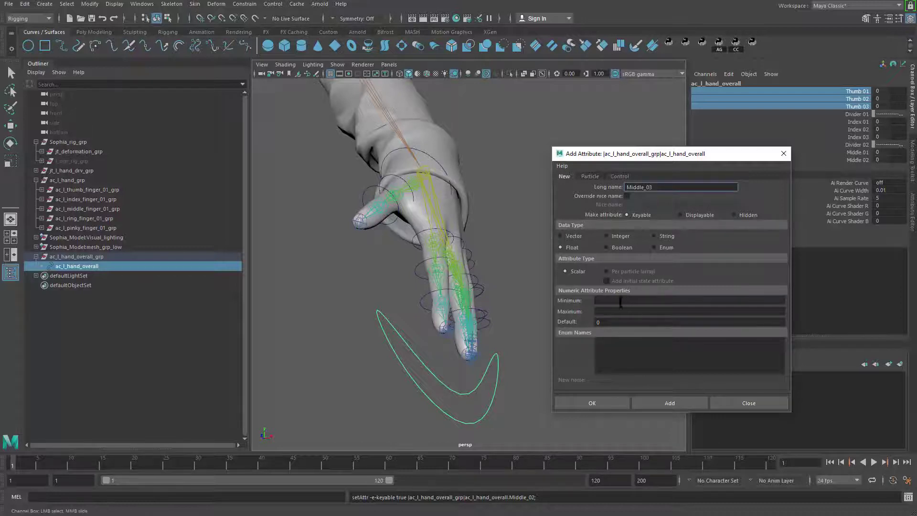
{"action": "left_click", "coordinate": [673, 301]}
{"action": "key", "text": "Tab"}
{"action": "type", "text": "1"}
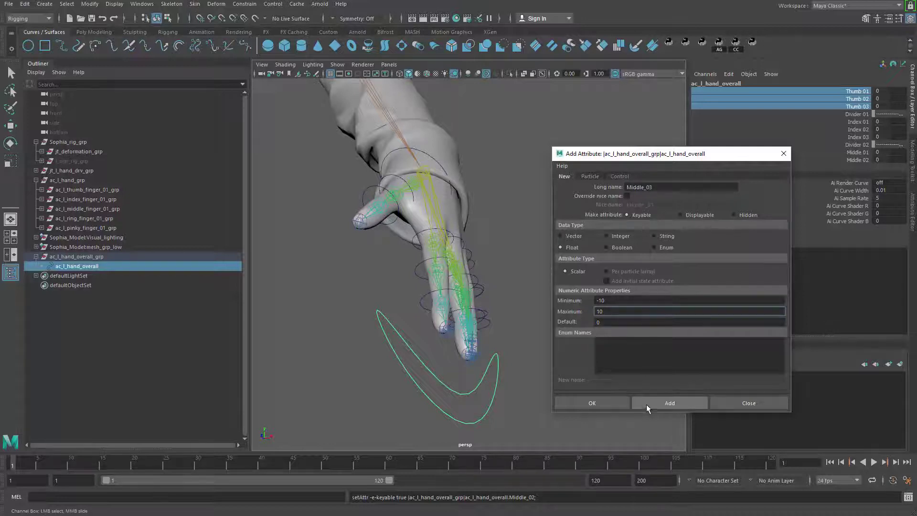
{"action": "left_click", "coordinate": [646, 403]}
Add a displayable enum attribute Divider_03, removing the Blue enum name and replacing Green with a row of dashes
{"action": "left_click", "coordinate": [645, 187]}
{"action": "type", "text": "D"}
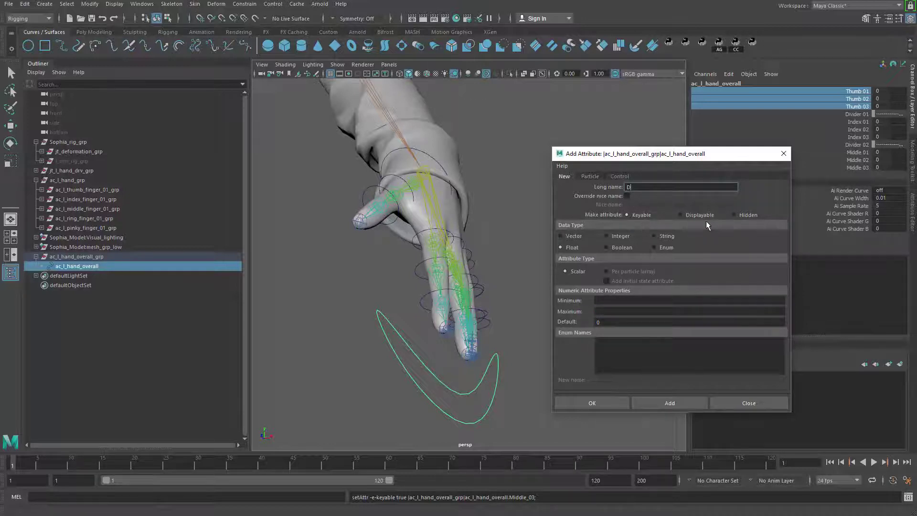
{"action": "type", "text": "ivider_03"}
{"action": "left_click", "coordinate": [664, 248]}
{"action": "left_click", "coordinate": [603, 379]}
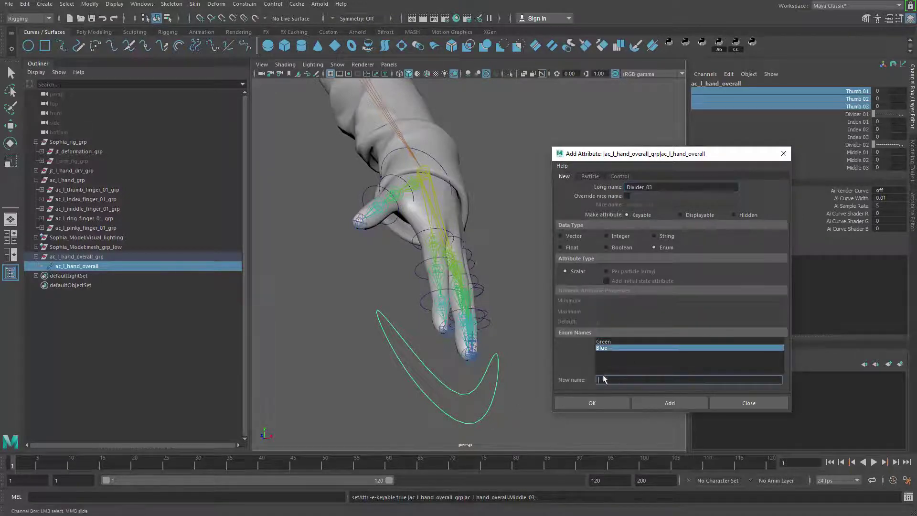
{"action": "key", "text": "Return"}
{"action": "left_click", "coordinate": [614, 341]}
{"action": "left_click_drag", "start_coordinate": [620, 379], "coordinate": [529, 413]}
{"action": "type", "text": "-"}
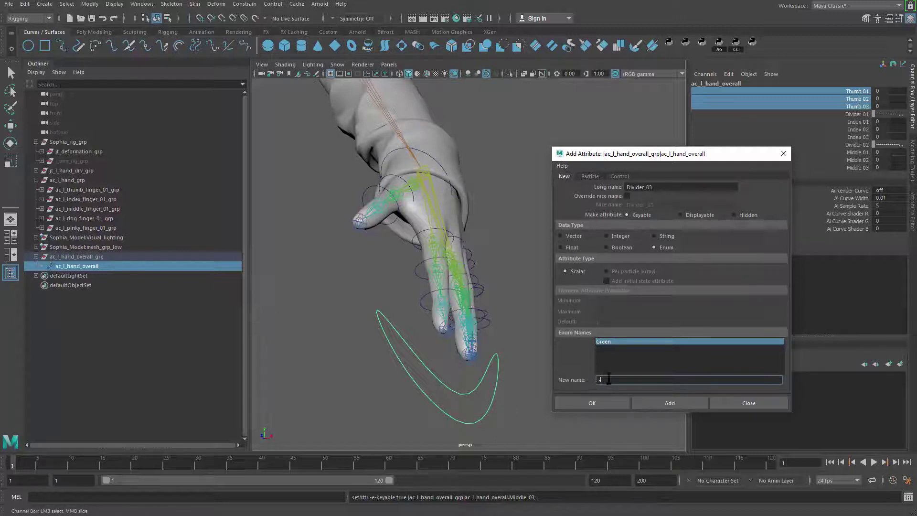
{"action": "type", "text": "-----------------------"}
{"action": "left_click", "coordinate": [682, 215]}
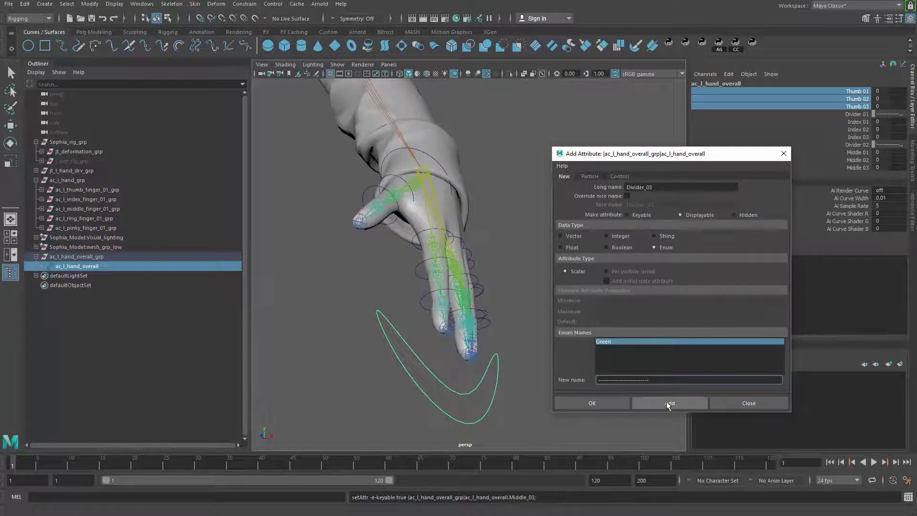
{"action": "left_click", "coordinate": [668, 403]}
Add a keyable float attribute Ring_01 to the hand control with minimum -10 and maximum 10
{"action": "left_click", "coordinate": [650, 187]}
{"action": "type", "text": "Middle_0"}
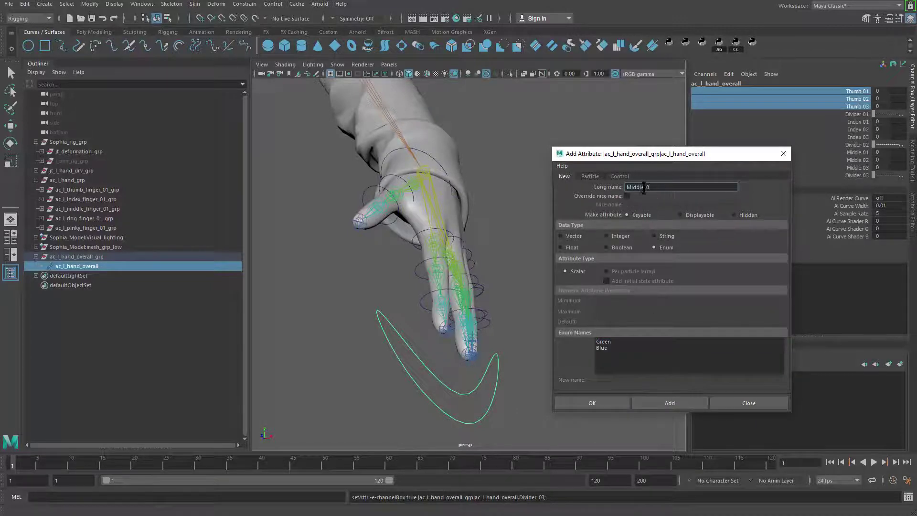
{"action": "double_click", "coordinate": [643, 187]}
{"action": "key", "text": "Caps_Lock"}
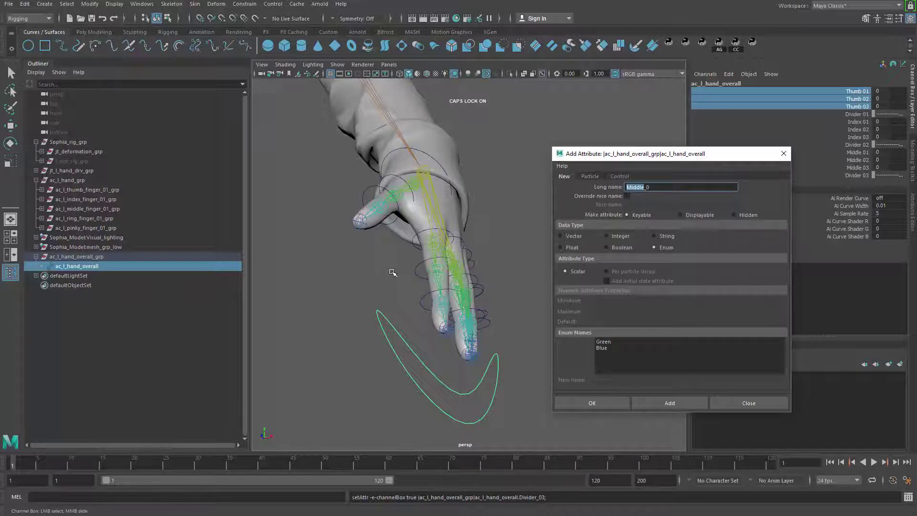
{"action": "type", "text": "RIN"}
{"action": "key", "text": "ctrl+a"}
{"action": "key", "text": "Right"}
{"action": "left_click", "coordinate": [577, 247]}
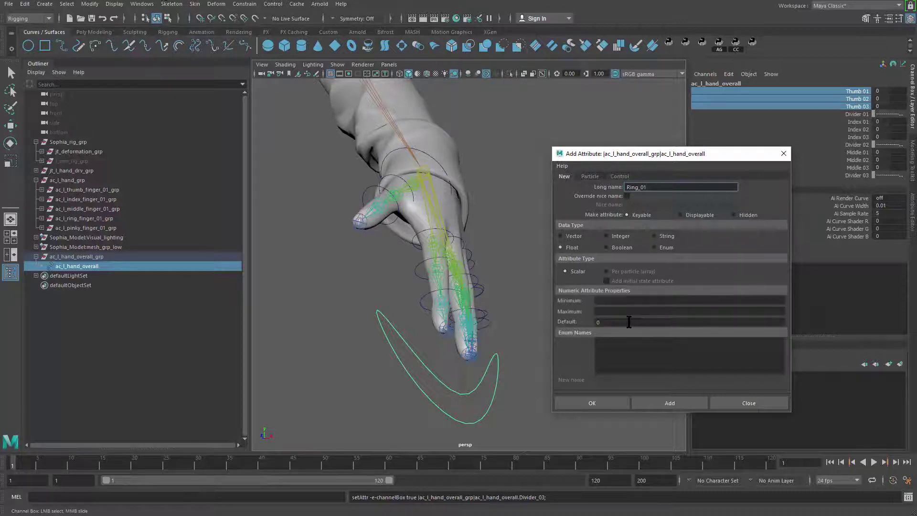
{"action": "left_click", "coordinate": [629, 301]}
{"action": "type", "text": "-10"}
{"action": "key", "text": "Tab"}
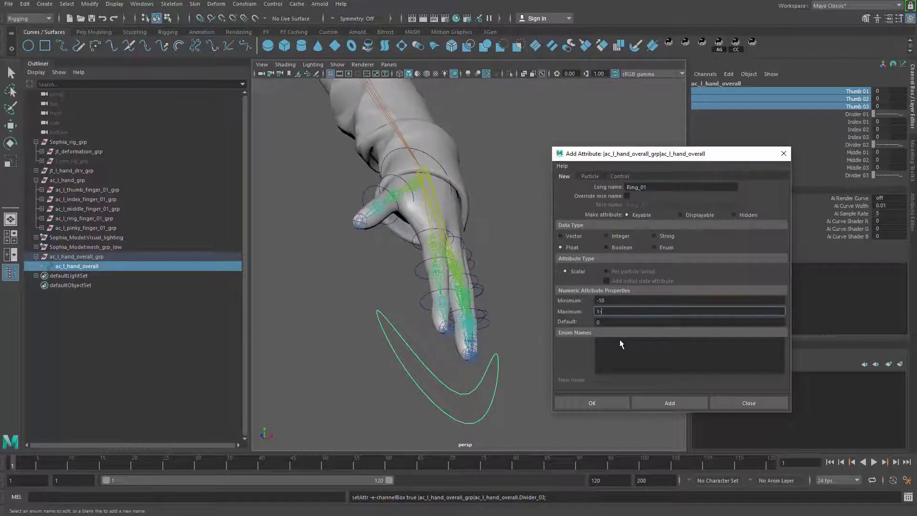
{"action": "left_click", "coordinate": [669, 403]}
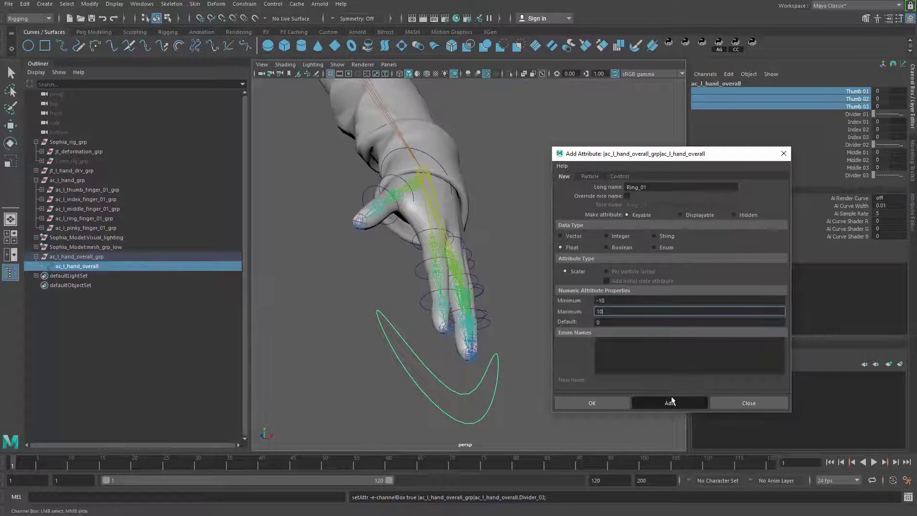
Add a keyable float attribute Ring_02 to the hand control with minimum -10 and maximum 10
{"action": "left_click", "coordinate": [662, 187]}
{"action": "type", "text": "Ring_0"}
{"action": "left_click", "coordinate": [634, 300]}
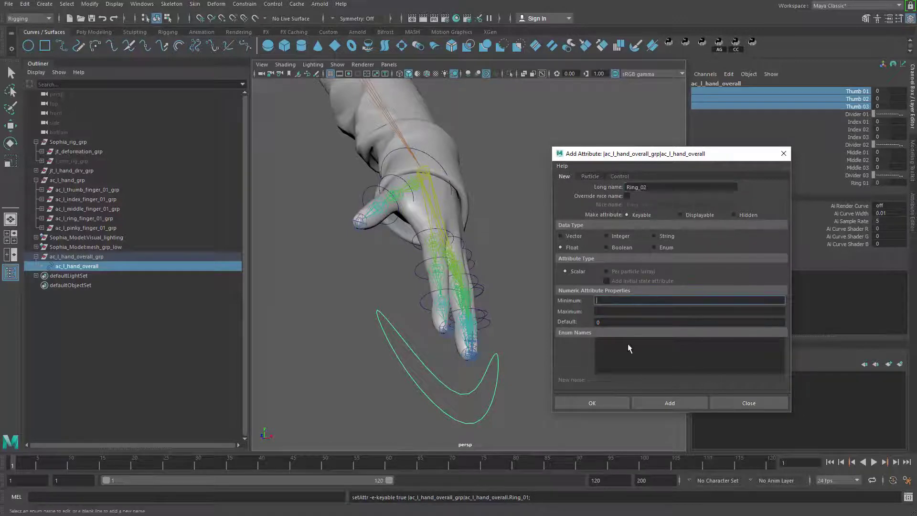
{"action": "type", "text": "-10"}
{"action": "key", "text": "Tab"}
{"action": "type", "text": "10"}
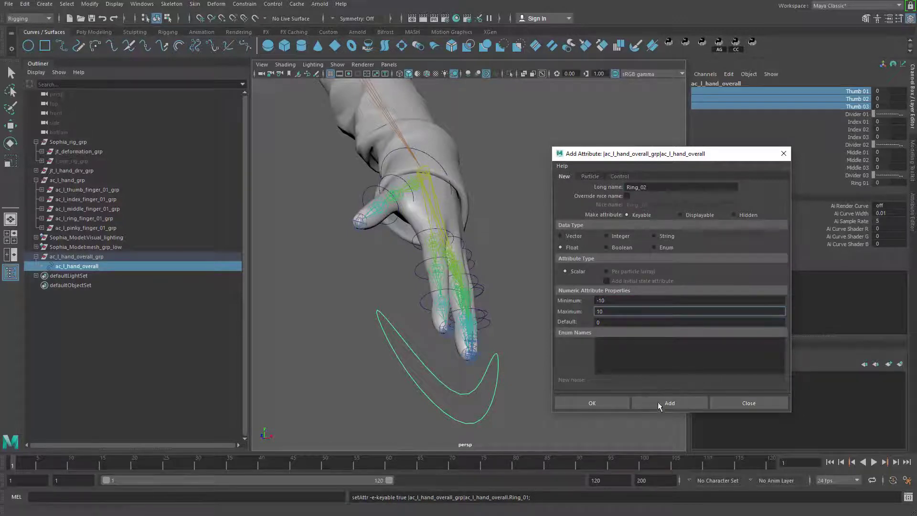
{"action": "left_click", "coordinate": [646, 402]}
Add a keyable float attribute Ring_03 to the hand control with minimum -10 and maximum 10
{"action": "left_click", "coordinate": [645, 187]}
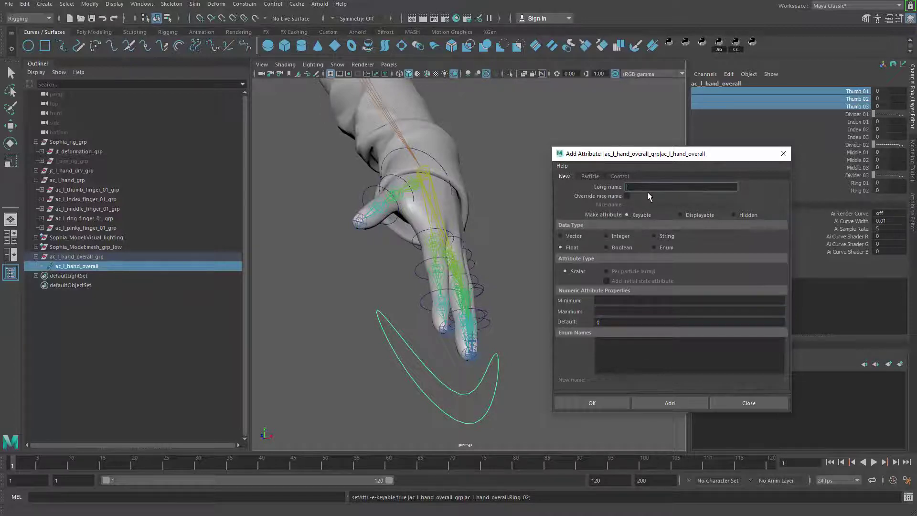
{"action": "type", "text": "Ring_03"}
{"action": "left_click", "coordinate": [652, 301]}
{"action": "type", "text": "-10"}
{"action": "key", "text": "Tab"}
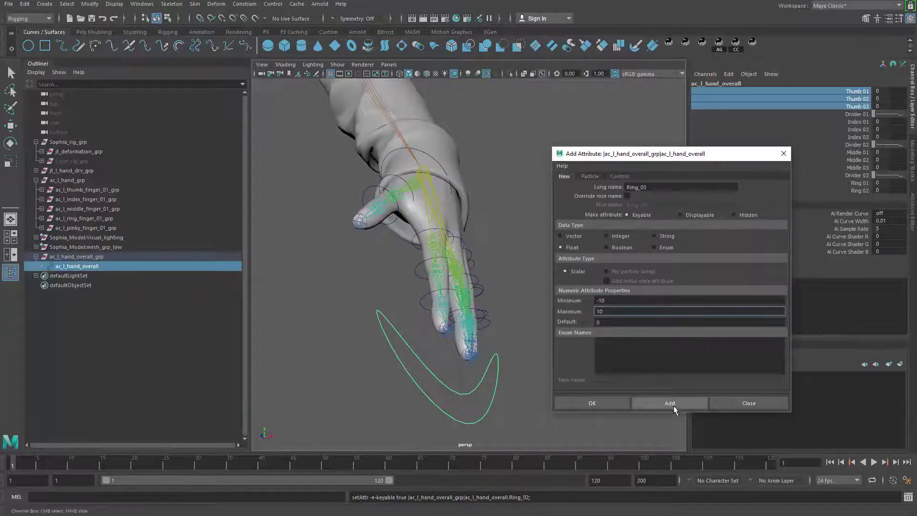
{"action": "left_click", "coordinate": [670, 404]}
Add a displayable enum attribute Divider_04, removing the Blue enum name and replacing Green with a row of dashes
{"action": "left_click", "coordinate": [654, 187]}
{"action": "type", "text": "D"}
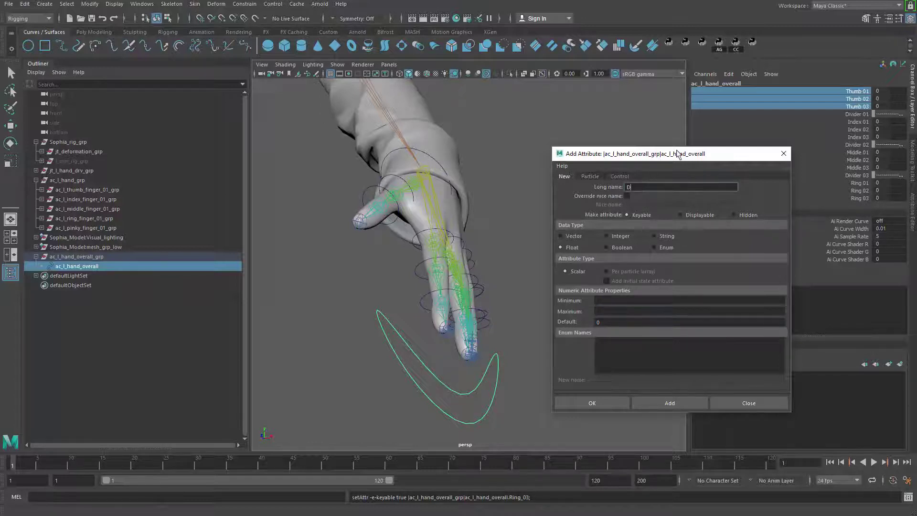
{"action": "type", "text": "ivider_04"}
{"action": "left_click", "coordinate": [661, 248]}
{"action": "left_click", "coordinate": [611, 351]}
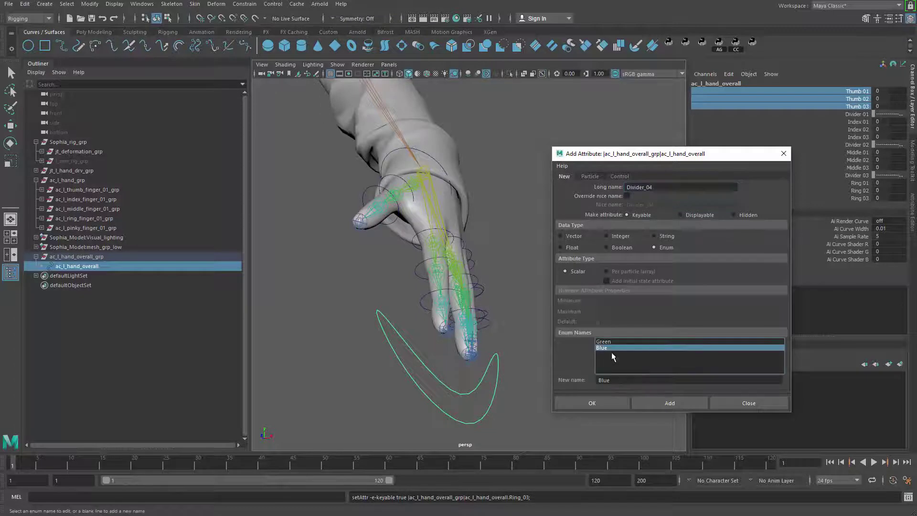
{"action": "left_click_drag", "start_coordinate": [620, 380], "coordinate": [450, 379]}
{"action": "key", "text": "BackSpace"}
{"action": "key", "text": "Return"}
{"action": "left_click", "coordinate": [615, 342]}
{"action": "key", "text": "BackSpace"}
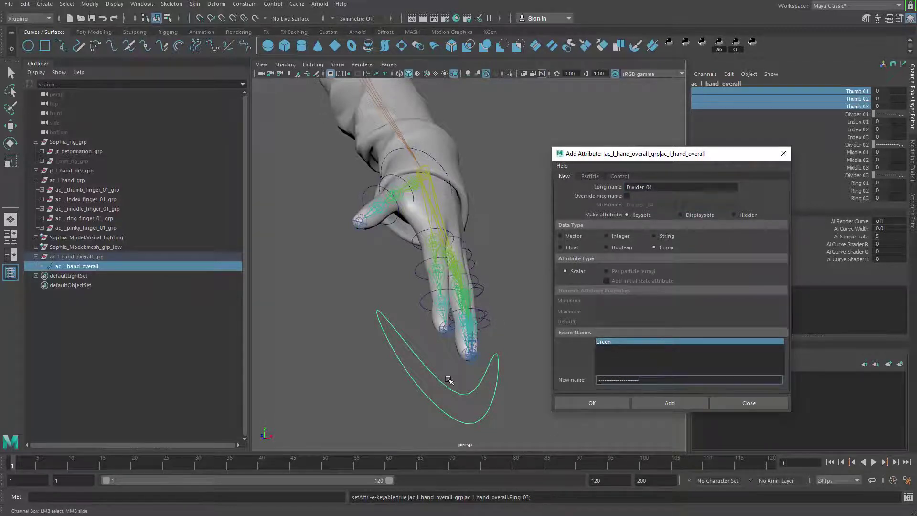
{"action": "left_click", "coordinate": [670, 403]}
Add a keyable float attribute Pinky_01 to the hand control with minimum -10 and maximum 10
{"action": "left_click", "coordinate": [645, 186]}
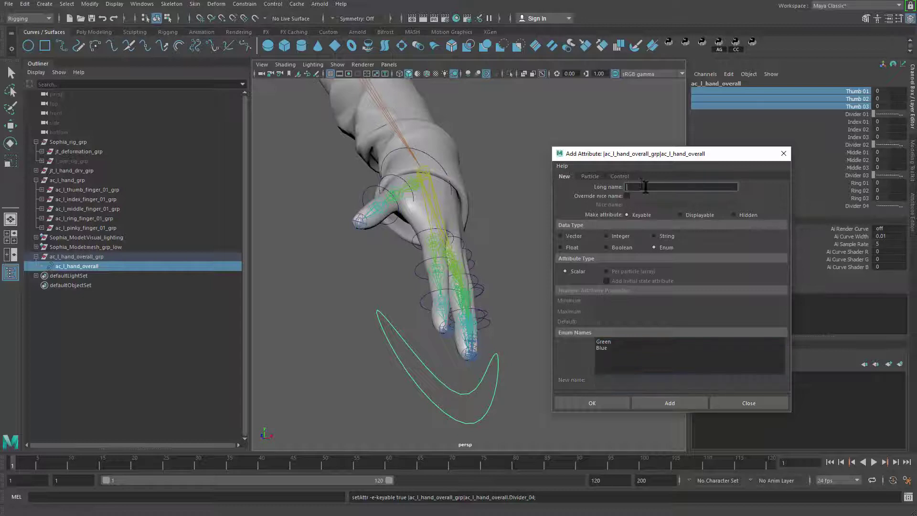
{"action": "type", "text": "Pinky_012"}
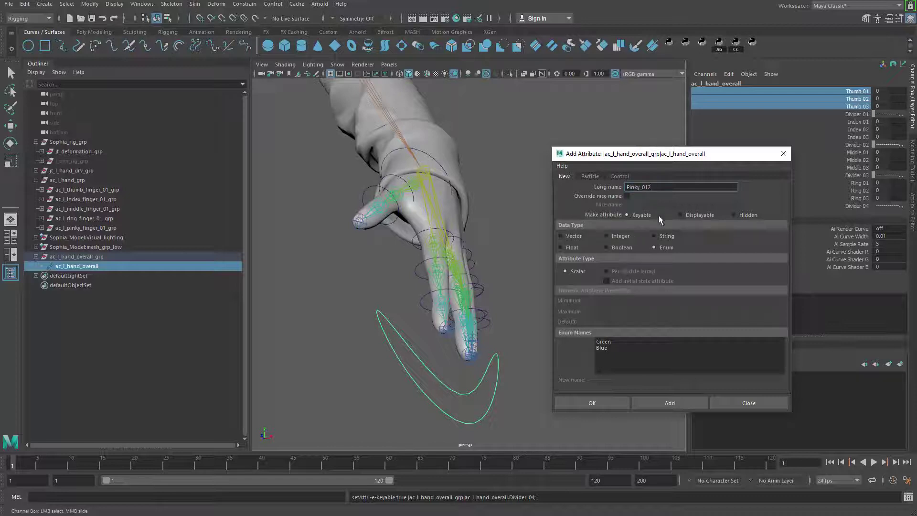
{"action": "key", "text": "BackSpace"}
{"action": "key", "text": "Tab"}
{"action": "left_click", "coordinate": [572, 247]}
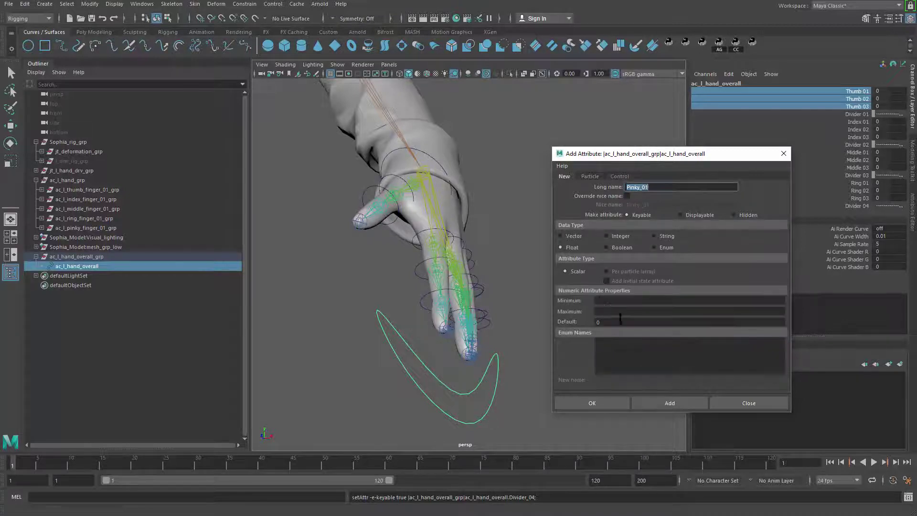
{"action": "left_click", "coordinate": [620, 300]}
{"action": "key", "text": "Tab"}
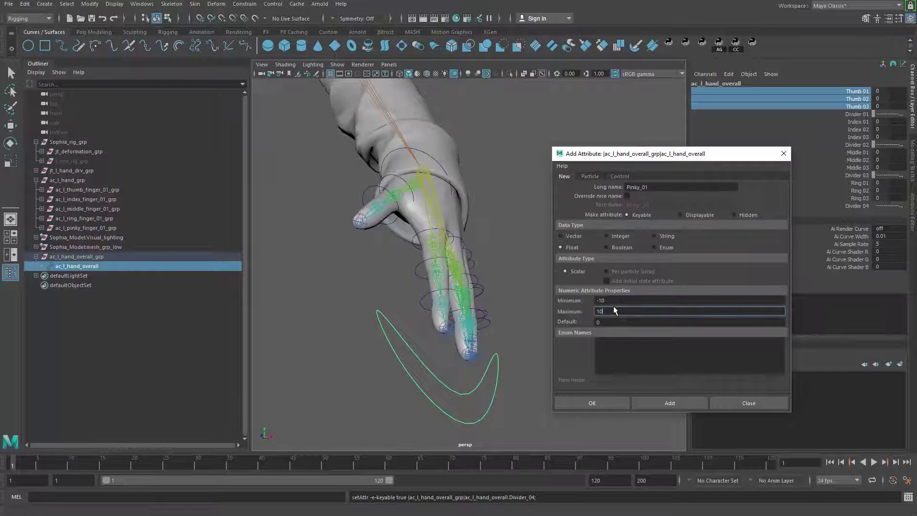
{"action": "left_click", "coordinate": [669, 402]}
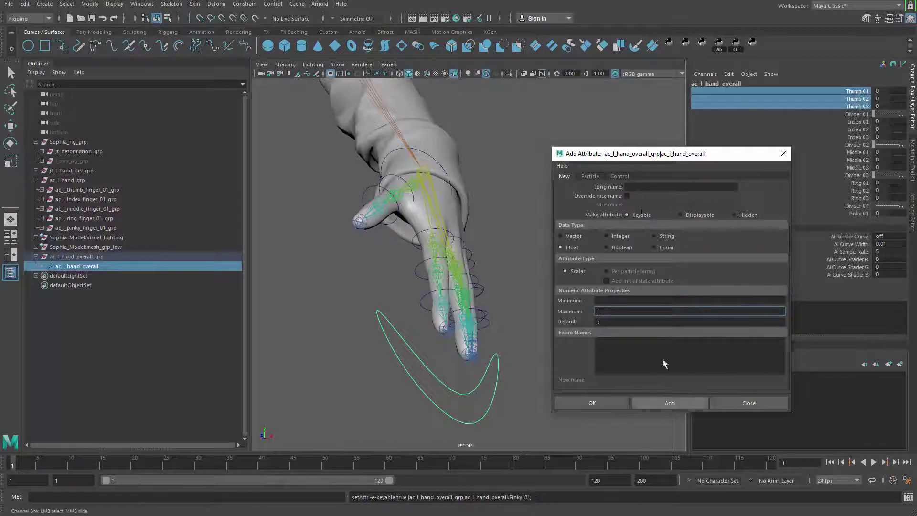
Add a keyable float attribute Pinky_02 to the hand control with minimum -10 and maximum 10
{"action": "left_click", "coordinate": [650, 187]}
{"action": "type", "text": "Pinky_02"}
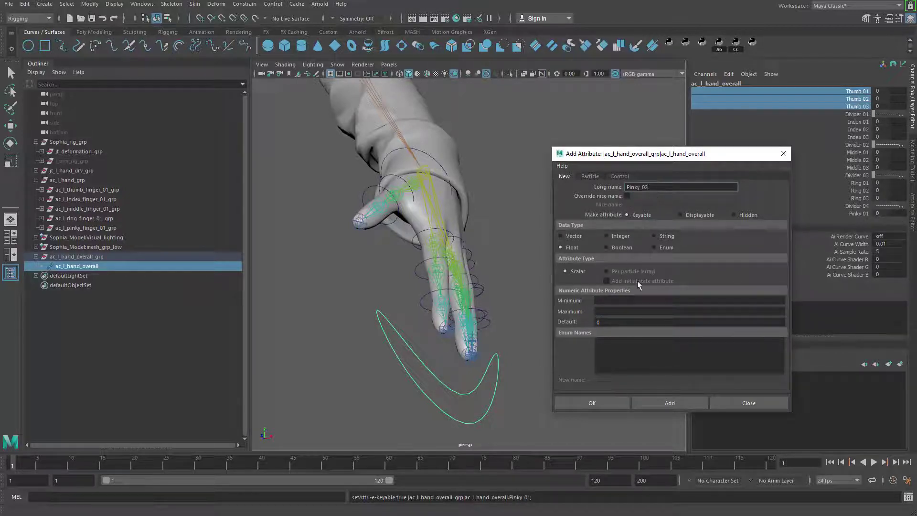
{"action": "left_click", "coordinate": [644, 300]}
{"action": "type", "text": "-10"}
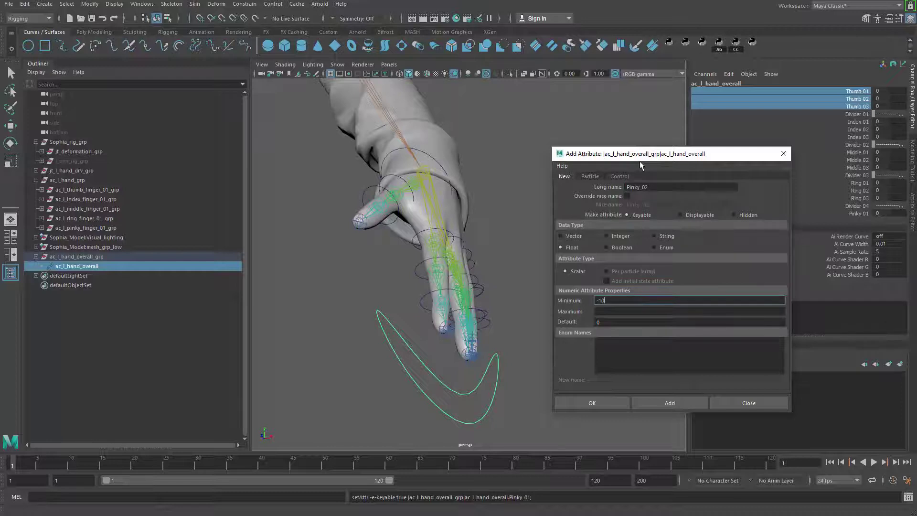
{"action": "key", "text": "Tab"}
{"action": "type", "text": "10"}
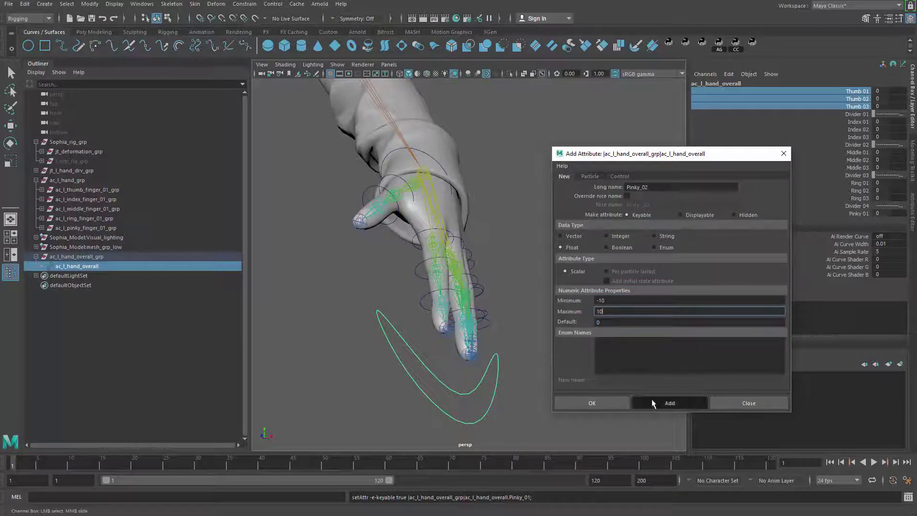
{"action": "left_click", "coordinate": [648, 402]}
Add a keyable float attribute Pinky_03 with minimum -10 and maximum 10, and finish adding attributes
{"action": "left_click", "coordinate": [640, 187]}
{"action": "type", "text": "Pinky_03"}
{"action": "left_click", "coordinate": [623, 300]}
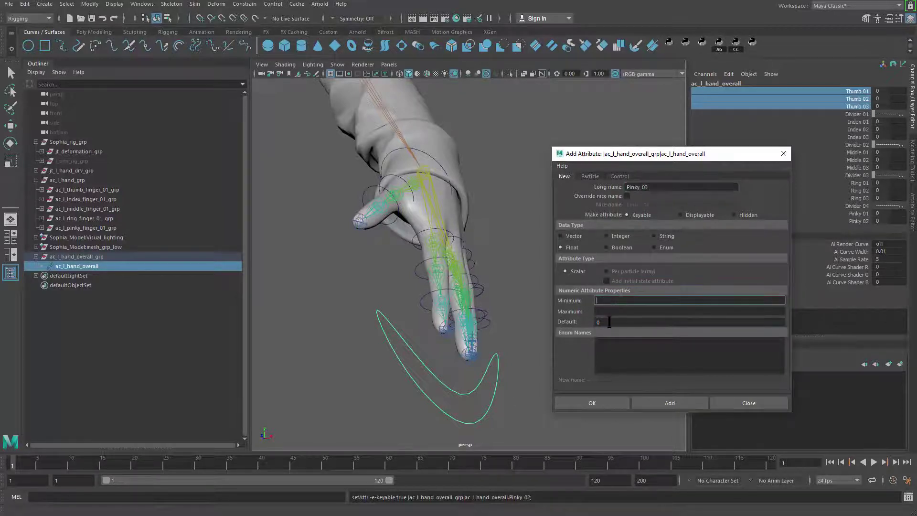
{"action": "type", "text": "-10"}
{"action": "key", "text": "Tab"}
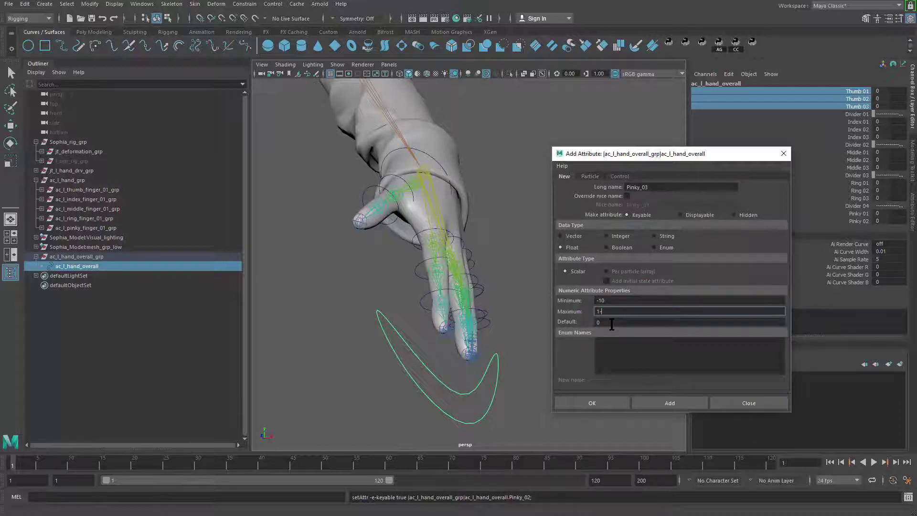
{"action": "type", "text": "10"}
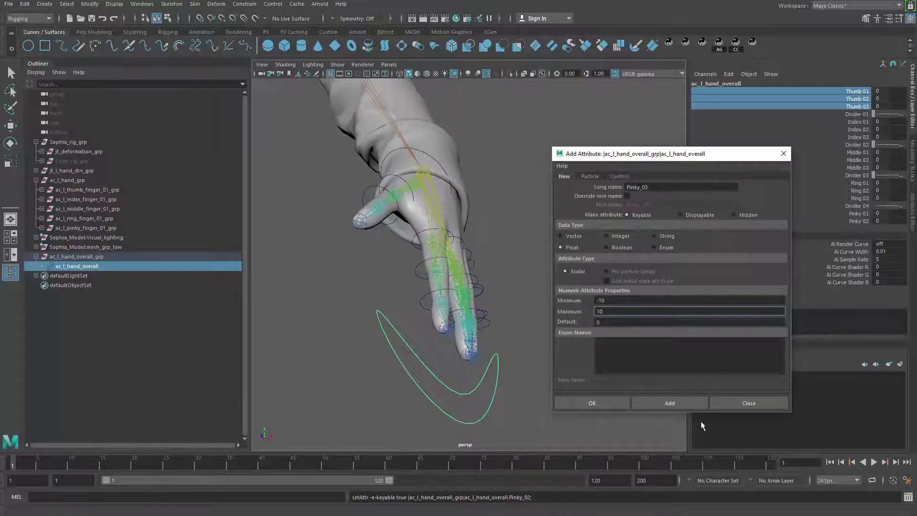
{"action": "left_click", "coordinate": [680, 401]}
{"action": "left_click", "coordinate": [752, 403]}
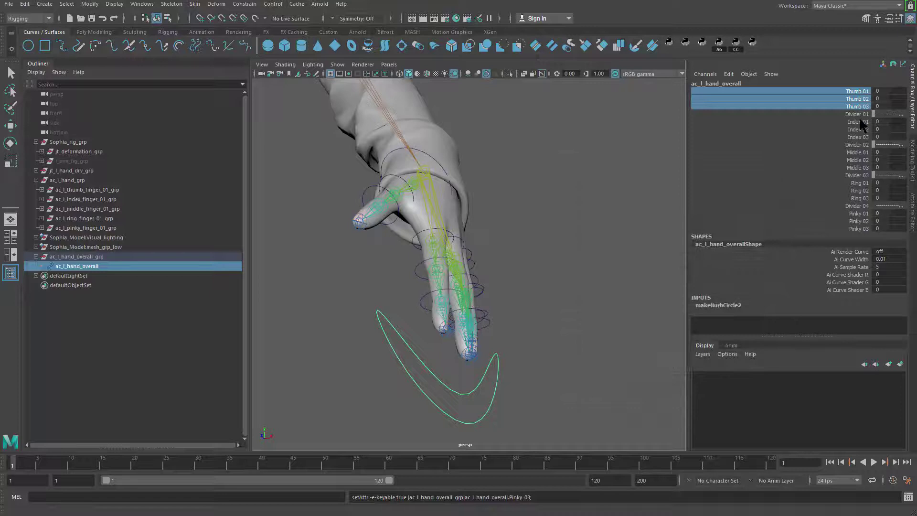
Test-scrub the hand control's attributes from Thumb 01 through Pinky 03 together and undo the change
{"action": "left_click_drag", "start_coordinate": [859, 122], "coordinate": [859, 198]}
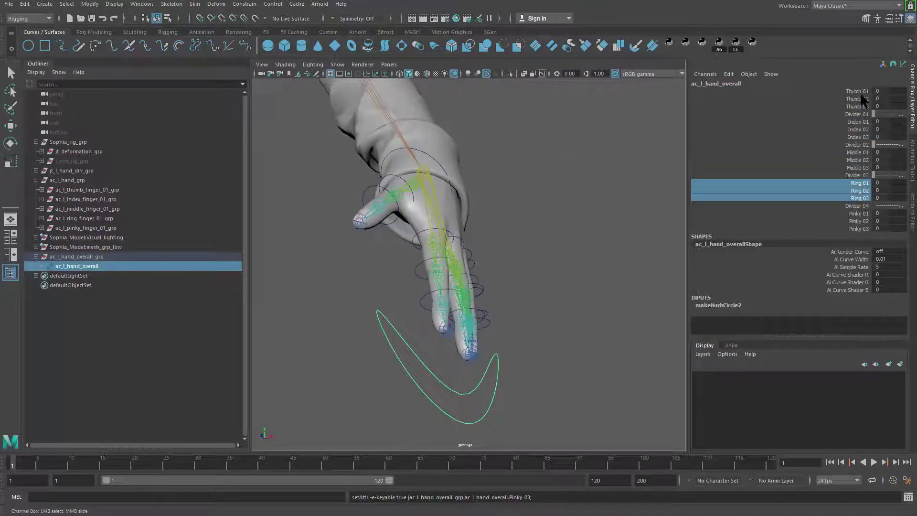
{"action": "left_click_drag", "start_coordinate": [859, 91], "coordinate": [859, 228]}
{"action": "middle_click_drag", "start_coordinate": [515, 360], "coordinate": [493, 390]}
{"action": "key", "text": "ctrl+z"}
{"action": "left_click_drag", "start_coordinate": [564, 356], "coordinate": [621, 310], "text": "alt"}
Test-scrub individual finger attribute rows of the hand control, including the Index set, and undo the changes
{"action": "left_click_drag", "start_coordinate": [855, 91], "coordinate": [856, 137]}
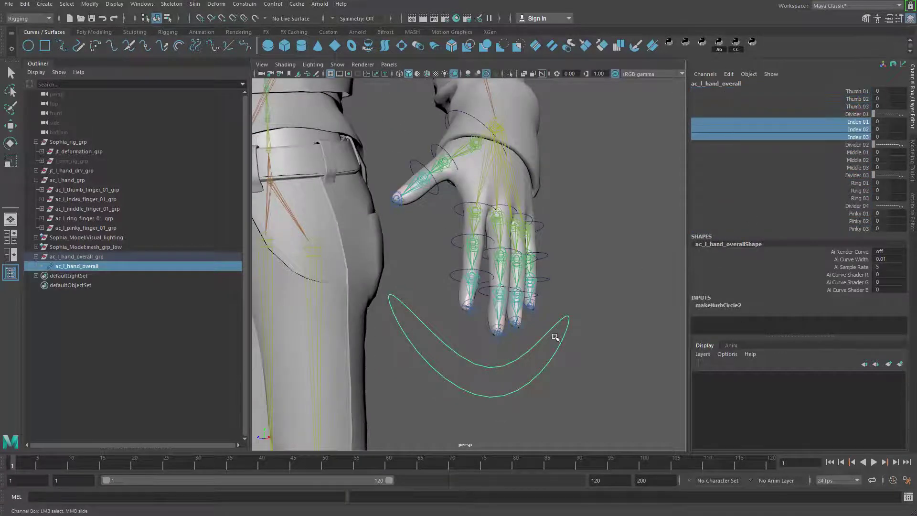
{"action": "middle_click_drag", "start_coordinate": [556, 337], "coordinate": [598, 355]}
{"action": "key", "text": "ctrl+z"}
{"action": "left_click_drag", "start_coordinate": [573, 360], "coordinate": [565, 368], "text": "alt"}
{"action": "middle_click_drag", "start_coordinate": [565, 368], "coordinate": [754, 275], "text": "alt"}
{"action": "left_click", "coordinate": [854, 129]}
{"action": "middle_click_drag", "start_coordinate": [562, 341], "coordinate": [525, 364], "text": "alt"}
{"action": "middle_click_drag", "start_coordinate": [556, 370], "coordinate": [553, 369]}
{"action": "key", "text": "ctrl+z"}
{"action": "left_click_drag", "start_coordinate": [857, 91], "coordinate": [860, 231]}
Examine the left arm and hand up close, comparing the thumb controls with the overall hand control
{"action": "left_click_drag", "start_coordinate": [596, 381], "coordinate": [487, 378], "text": "alt"}
{"action": "right_click_drag", "start_coordinate": [487, 379], "coordinate": [491, 200], "text": "alt"}
{"action": "left_click_drag", "start_coordinate": [533, 328], "coordinate": [450, 292], "text": "alt"}
{"action": "left_click_drag", "start_coordinate": [449, 336], "coordinate": [449, 338], "text": "shift"}
{"action": "left_click_drag", "start_coordinate": [450, 338], "coordinate": [496, 363], "text": "alt"}
{"action": "left_click", "coordinate": [620, 258]}
{"action": "right_click_drag", "start_coordinate": [496, 363], "coordinate": [503, 434], "text": "alt"}
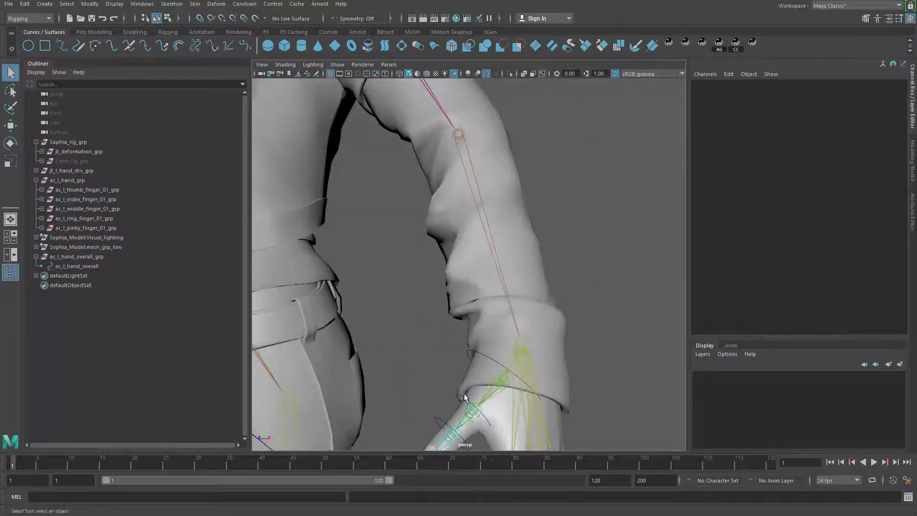
{"action": "left_click", "coordinate": [465, 396]}
{"action": "middle_click_drag", "start_coordinate": [492, 334], "coordinate": [497, 262], "text": "alt"}
{"action": "right_click_drag", "start_coordinate": [497, 262], "coordinate": [499, 288], "text": "alt"}
{"action": "left_click", "coordinate": [500, 288]}
{"action": "key", "text": "f"}
{"action": "middle_click_drag", "start_coordinate": [460, 322], "coordinate": [489, 288], "text": "alt"}
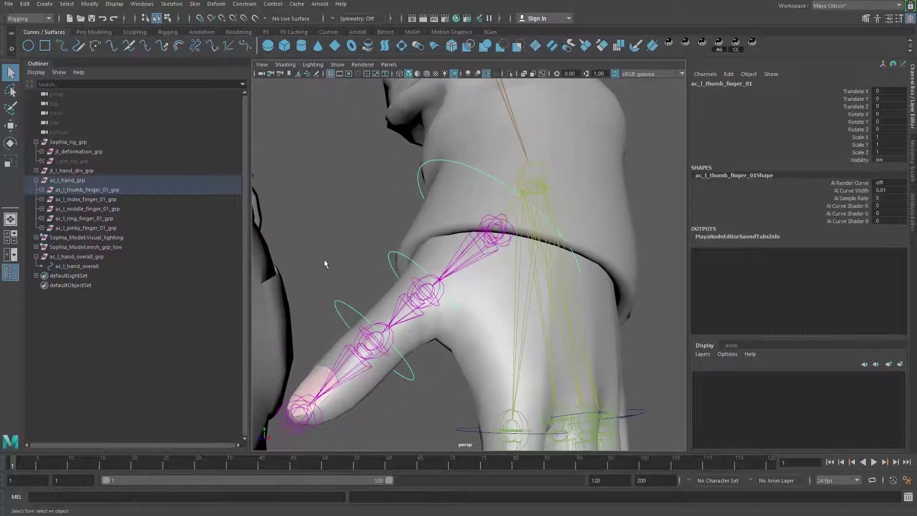
{"action": "right_click_drag", "start_coordinate": [490, 300], "coordinate": [407, 299], "text": "alt"}
{"action": "middle_click_drag", "start_coordinate": [416, 425], "coordinate": [447, 387], "text": "alt"}
{"action": "left_click", "coordinate": [477, 371]}
{"action": "right_click_drag", "start_coordinate": [415, 260], "coordinate": [459, 254], "text": "alt"}
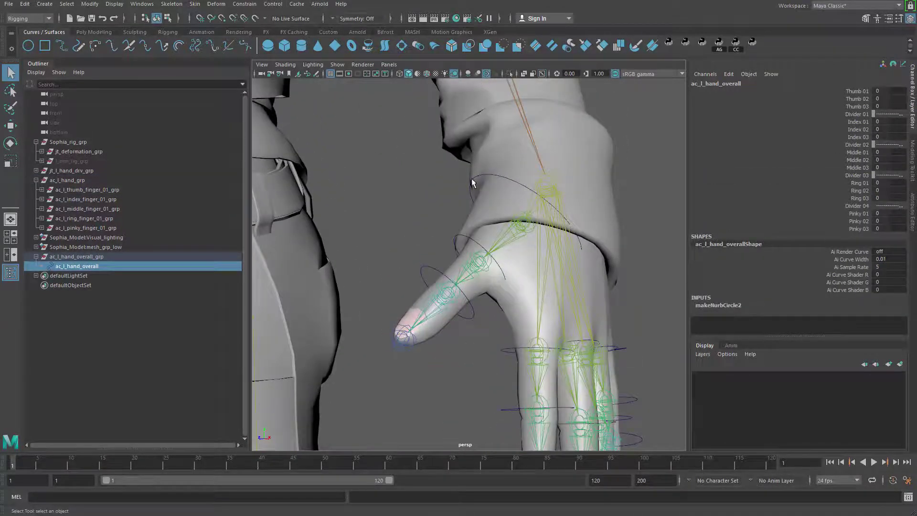
Test-rotate the ac_l_thumb_finger_01 control about its Z axis, undo the rotation and check its Rotate Z channel
{"action": "left_click", "coordinate": [463, 196]}
{"action": "key", "text": "f"}
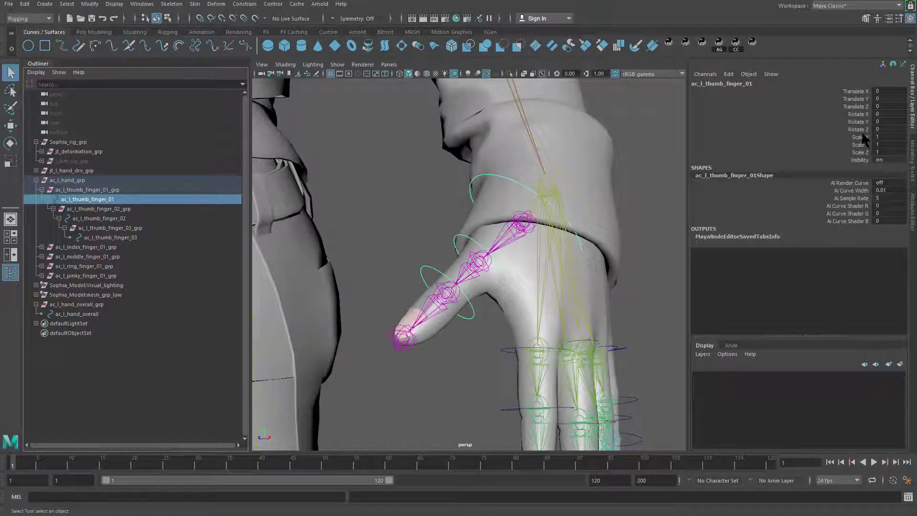
{"action": "middle_click_drag", "start_coordinate": [486, 245], "coordinate": [475, 242], "text": "alt"}
{"action": "key", "text": "e"}
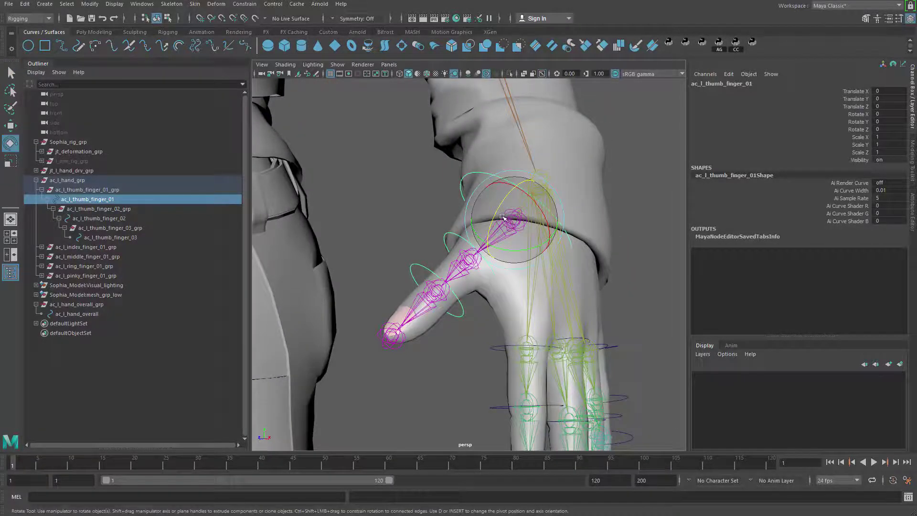
{"action": "left_click_drag", "start_coordinate": [494, 210], "coordinate": [488, 231]}
{"action": "key", "text": "ctrl+z"}
{"action": "left_click", "coordinate": [859, 129]}
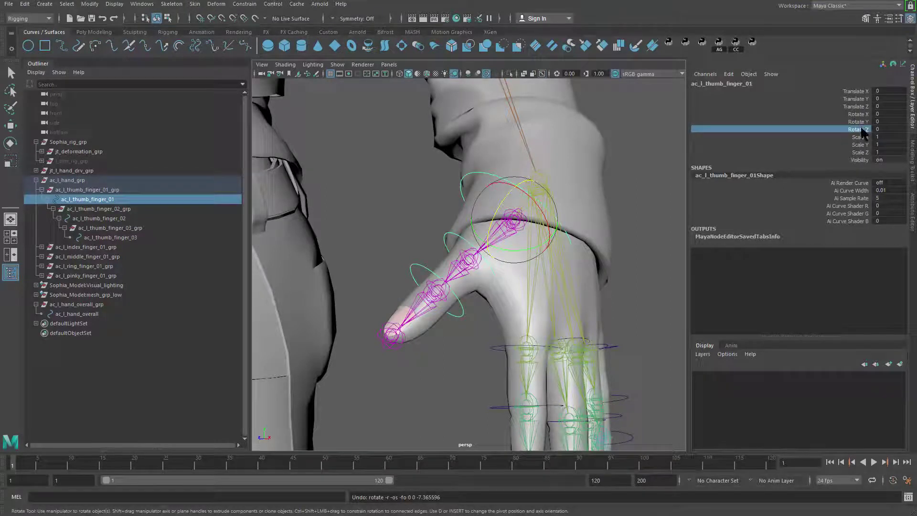
Test-rotate the parent group ac_l_thumb_finger_01_grp about its Z axis and undo the rotations
{"action": "key", "text": "Up"}
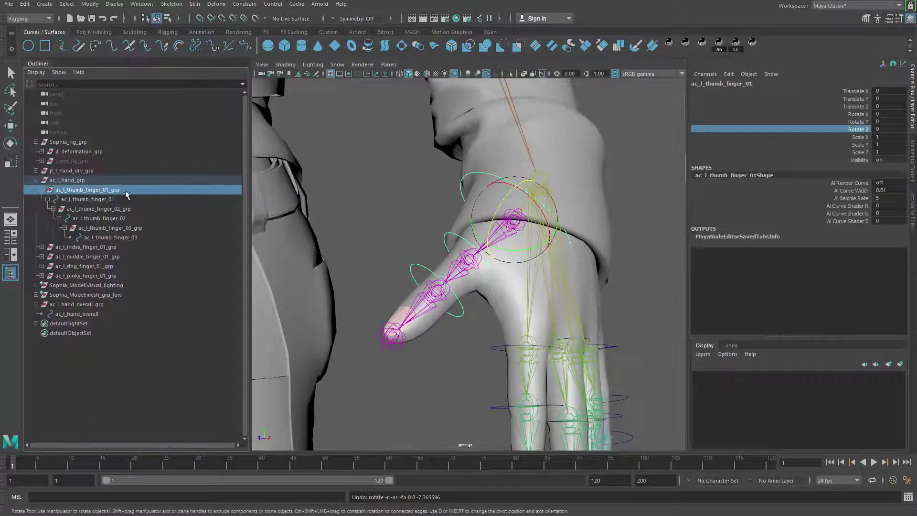
{"action": "left_click_drag", "start_coordinate": [528, 252], "coordinate": [499, 248], "text": "alt"}
{"action": "left_click_drag", "start_coordinate": [504, 195], "coordinate": [484, 245]}
{"action": "key", "text": "z"}
{"action": "key", "text": "z"}
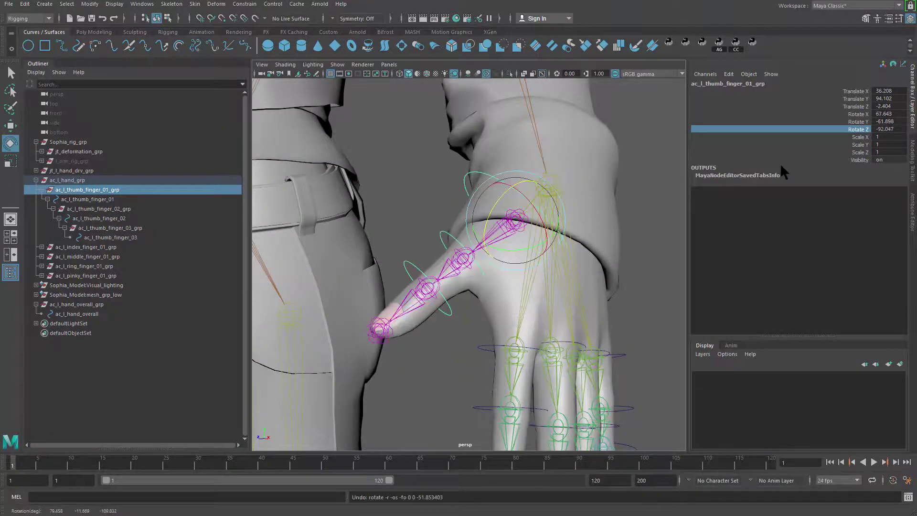
Select the controls ac_l_thumb_finger_01, ac_l_thumb_finger_02 and ac_l_thumb_finger_03 and examine them on the thumb
{"action": "left_click_drag", "start_coordinate": [470, 311], "coordinate": [416, 307], "text": "alt"}
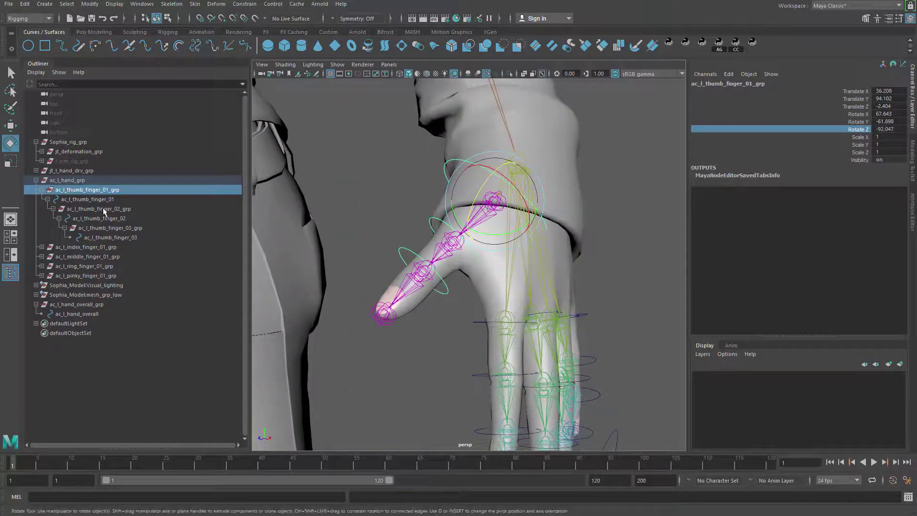
{"action": "left_click", "coordinate": [87, 199]}
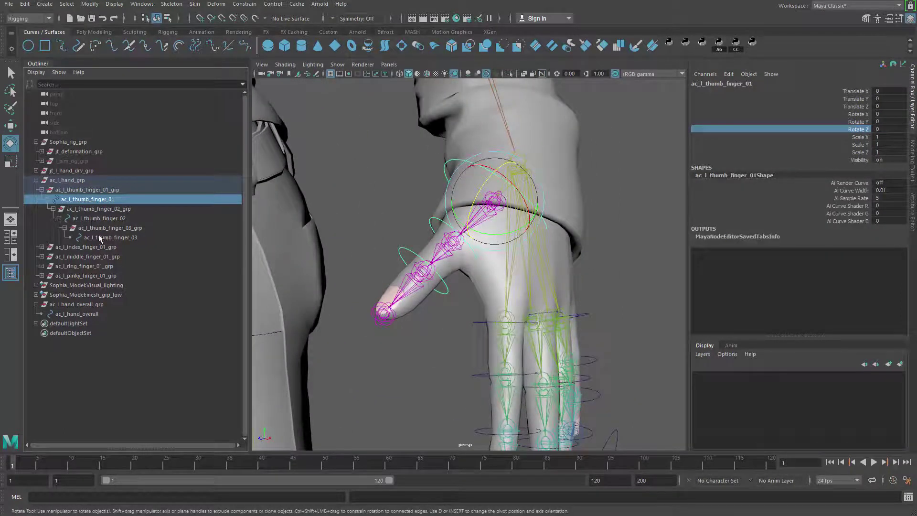
{"action": "middle_click_drag", "start_coordinate": [572, 299], "coordinate": [531, 298], "text": "alt"}
{"action": "mouse_move", "coordinate": [531, 299]}
{"action": "left_mouse_down", "text": "alt"}
{"action": "mouse_move", "coordinate": [429, 272]}
{"action": "mouse_move", "coordinate": [534, 287]}
{"action": "left_mouse_up", "text": "alt"}
{"action": "middle_click_drag", "start_coordinate": [535, 287], "coordinate": [551, 263], "text": "alt"}
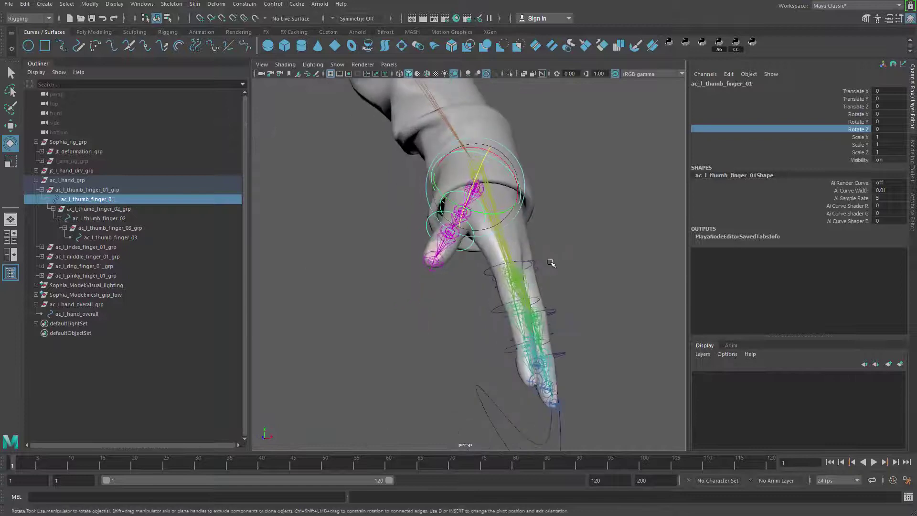
{"action": "left_click_drag", "start_coordinate": [551, 263], "coordinate": [534, 264], "text": "alt"}
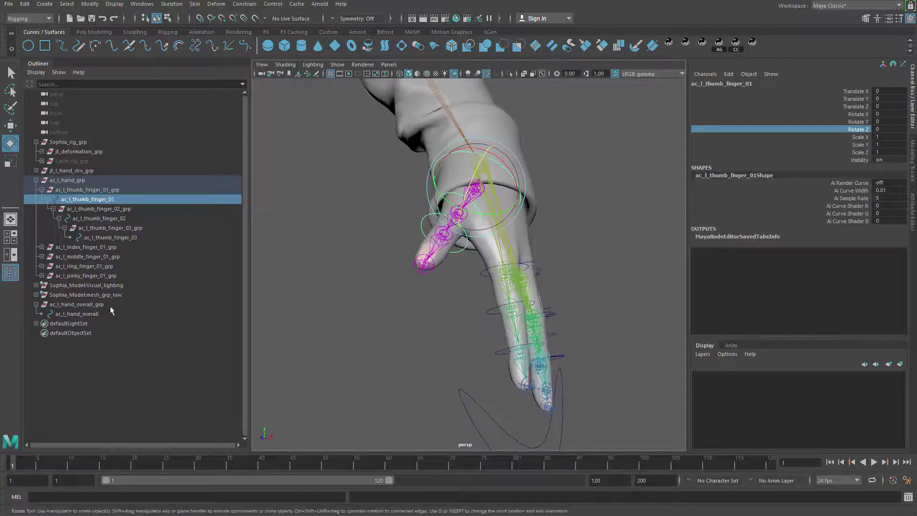
{"action": "left_click", "coordinate": [105, 218], "text": "ctrl"}
{"action": "left_click", "coordinate": [114, 237], "text": "ctrl"}
{"action": "left_click_drag", "start_coordinate": [444, 320], "coordinate": [456, 326], "text": "alt"}
{"action": "key", "text": "f"}
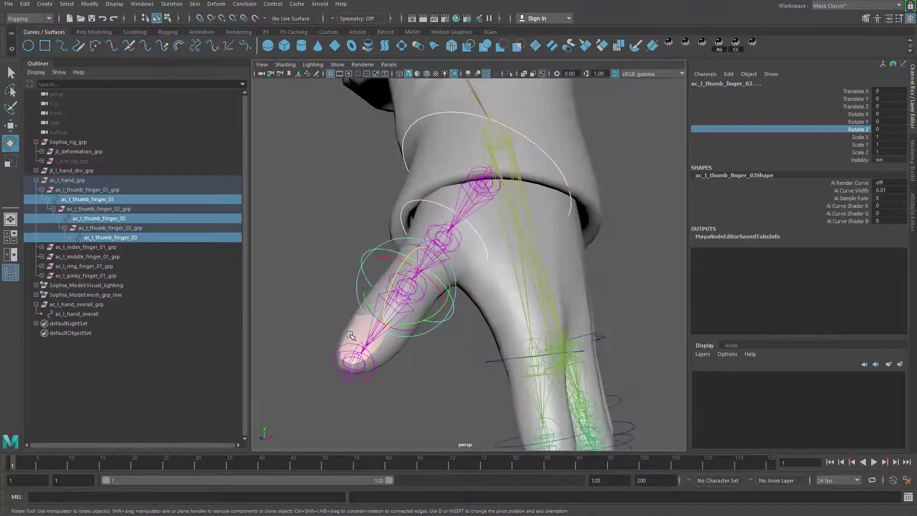
Group the ac_l_thumb_finger_01 control by itself and name the new group ac_l_thumb_finger_01_offset
{"action": "left_click", "coordinate": [98, 200]}
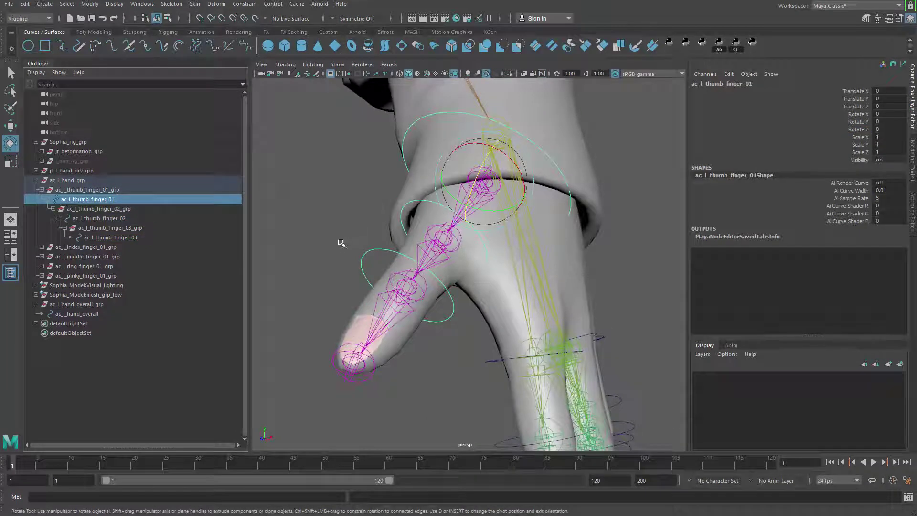
{"action": "key", "text": "ctrl+g"}
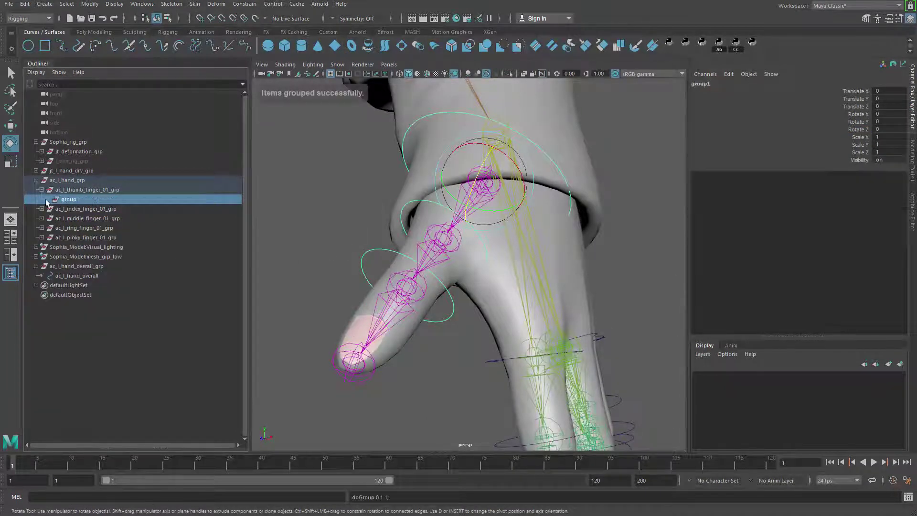
{"action": "double_click", "coordinate": [81, 210]}
{"action": "key", "text": "ctrl+c"}
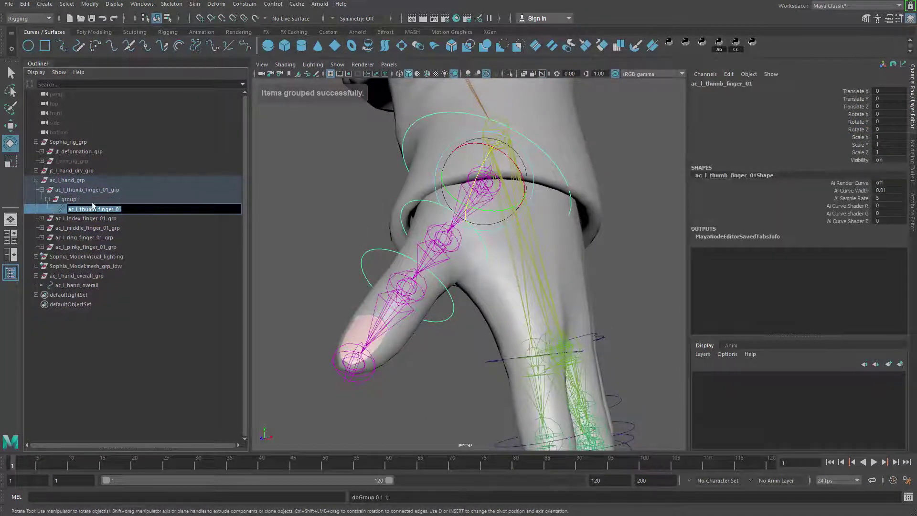
{"action": "double_click", "coordinate": [96, 200]}
{"action": "key", "text": "ctrl+v"}
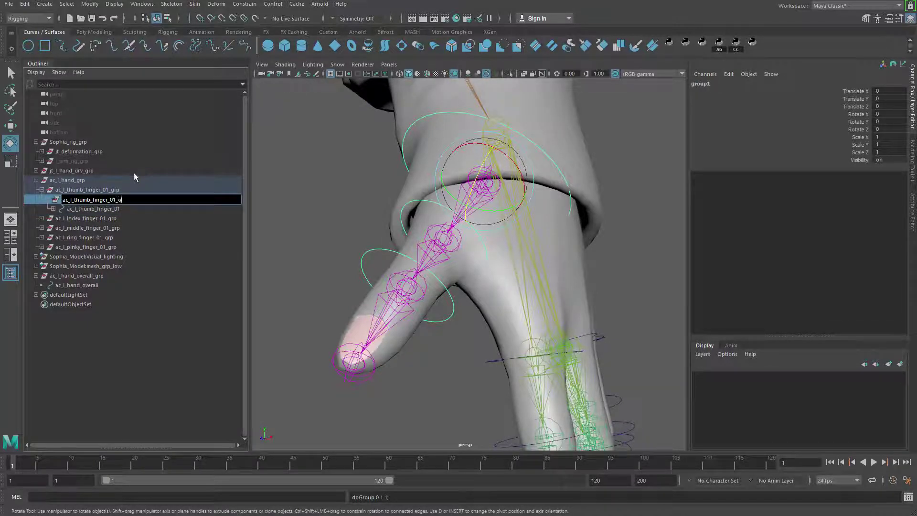
{"action": "type", "text": "_offset"}
{"action": "key", "text": "Return"}
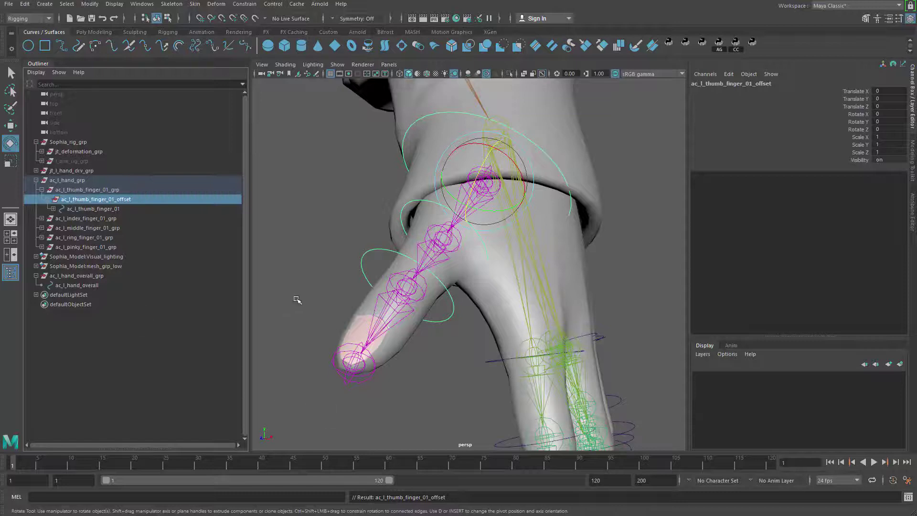
Undo the naming and grouping of the first thumb control's offset group
{"action": "left_click_drag", "start_coordinate": [297, 303], "coordinate": [410, 248], "text": "alt"}
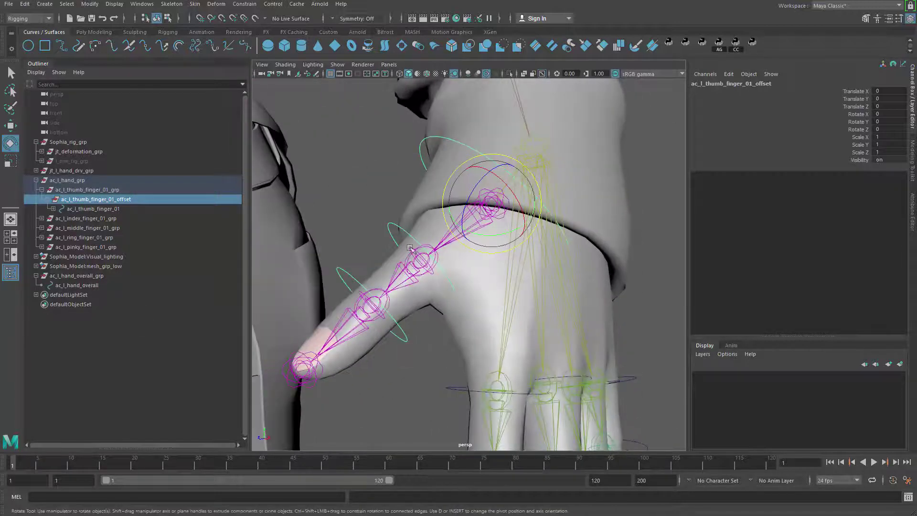
{"action": "key", "text": "ctrl+z"}
{"action": "right_click_drag", "start_coordinate": [465, 291], "coordinate": [394, 300], "text": "alt"}
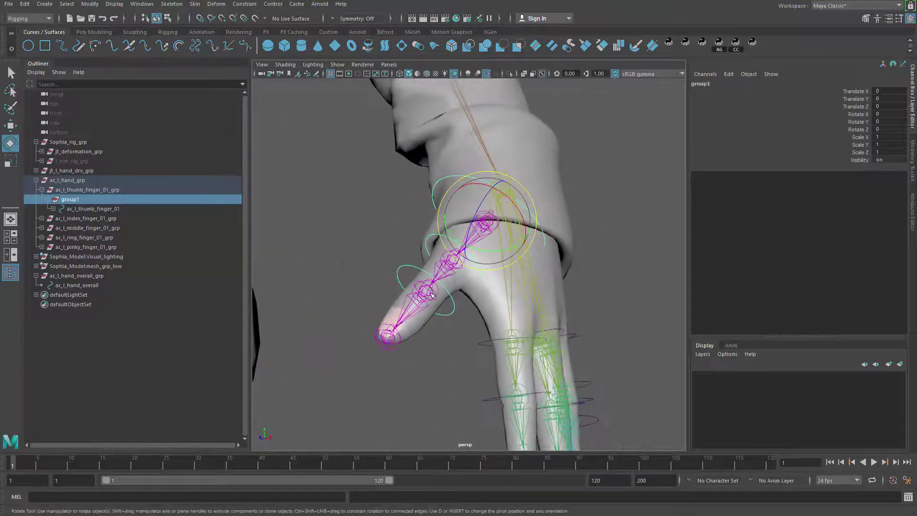
{"action": "key", "text": "ctrl+z"}
{"action": "key", "text": "ctrl+z"}
{"action": "key", "text": "ctrl+z"}
{"action": "left_click_drag", "start_coordinate": [399, 301], "coordinate": [440, 273], "text": "alt"}
Start a Python script in the Script Editor that imports maya.cmds as mc and sets selectedControllers = mc.ls(sl = True)
{"action": "left_click_drag", "start_coordinate": [916, 86], "coordinate": [601, 51]}
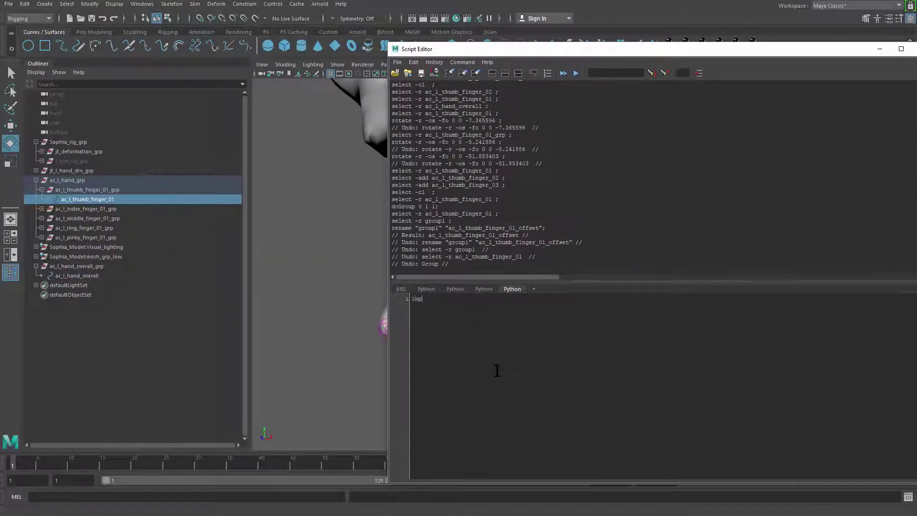
{"action": "type", "text": "import maya.cmds as"}
{"action": "key", "text": "BackSpace"}
{"action": "key", "text": "BackSpace"}
{"action": "type", "text": "lectedCmd"}
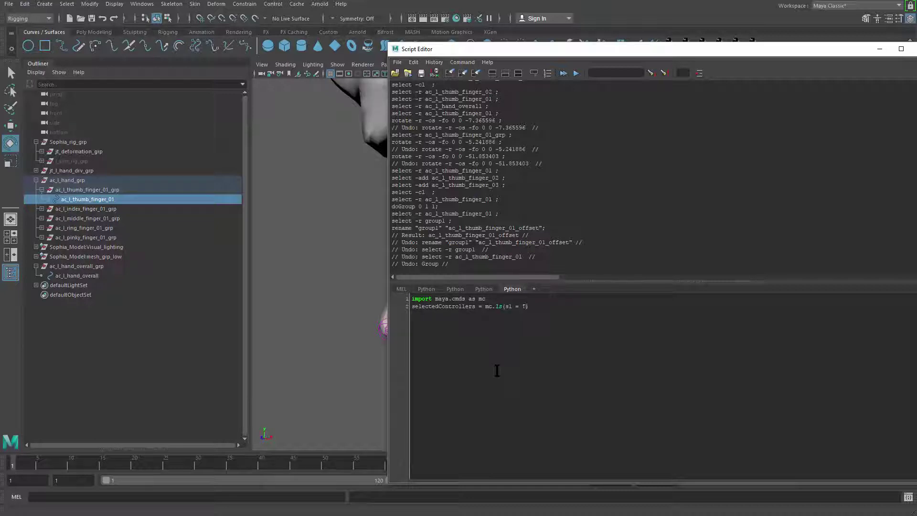
{"action": "type", "text": "ue)"}
{"action": "key", "text": "Left"}
Add the loop line "for Controller in selectedControllers:" to the Python script
{"action": "type", "text": "in"}
{"action": "double_click", "coordinate": [454, 306]}
{"action": "key", "text": "ctrl+c"}
{"action": "left_click", "coordinate": [474, 314]}
{"action": "key", "text": "ctrl+v"}
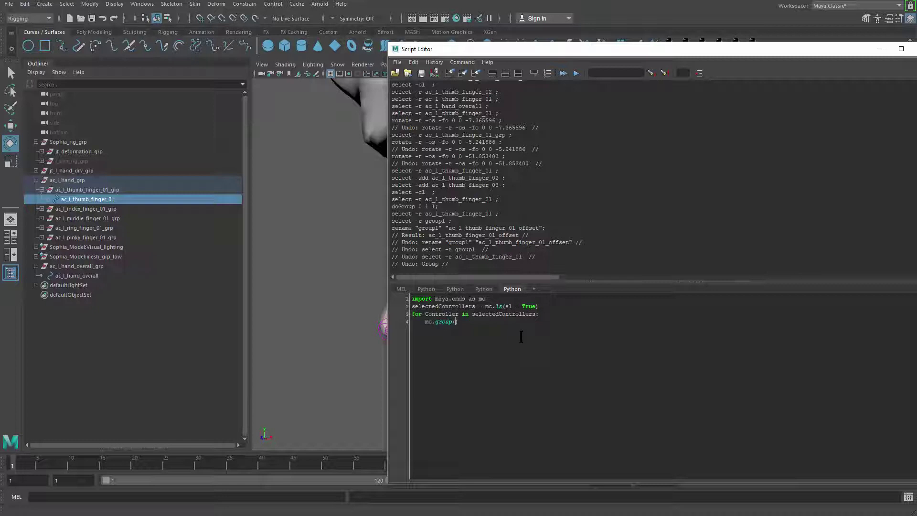
Write the loop body mc.group(Controller, n = Controller + "_offset") and select the whole script
{"action": "double_click", "coordinate": [453, 314]}
{"action": "key", "text": "ctrl+c"}
{"action": "left_click", "coordinate": [456, 321]}
{"action": "key", "text": "ctrl+v"}
{"action": "type", "text": ")"}
{"action": "type", "text": "Controller +"}
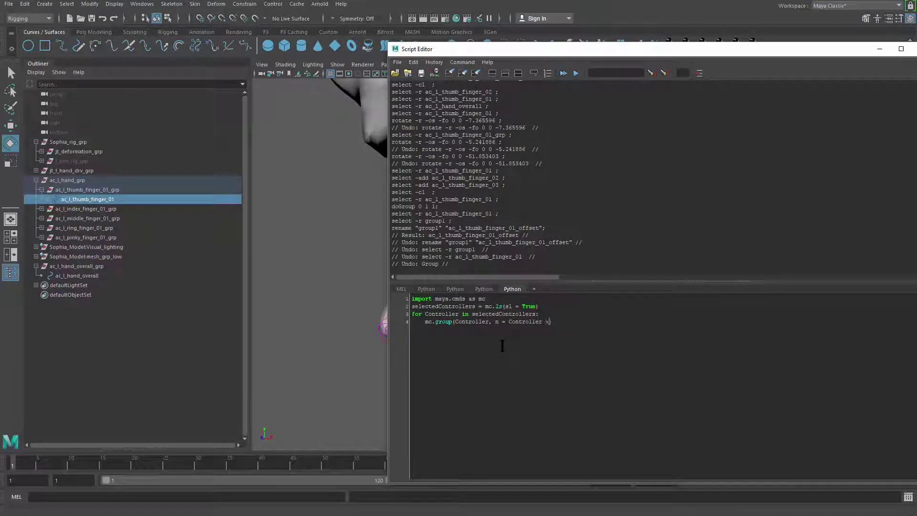
{"action": "type", "text": " \"_offset"}
{"action": "key", "text": "ctrl+a"}
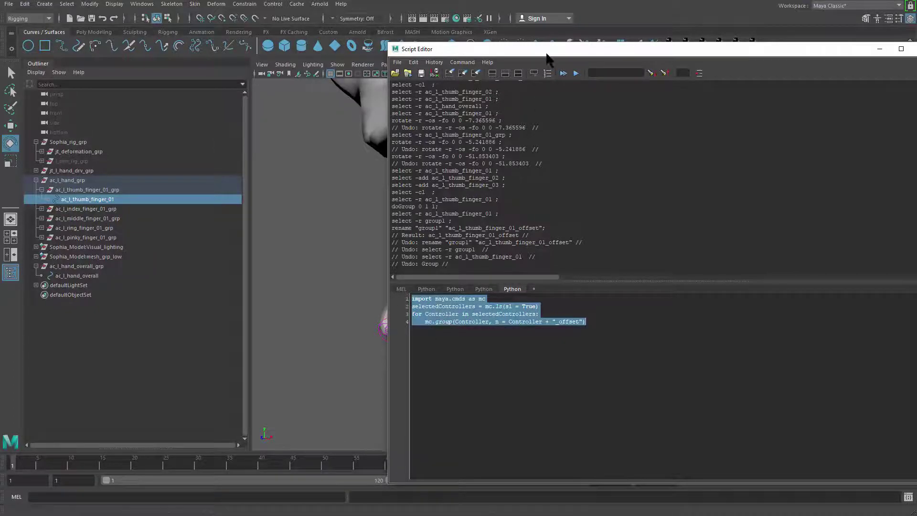
Uncover the viewport from the Script Editor and isolate ac_l_hand_grp so only the finger controls are displayed
{"action": "left_click_drag", "start_coordinate": [549, 49], "coordinate": [746, 87]}
{"action": "left_click", "coordinate": [71, 179]}
{"action": "right_click_drag", "start_coordinate": [335, 231], "coordinate": [266, 231], "text": "alt"}
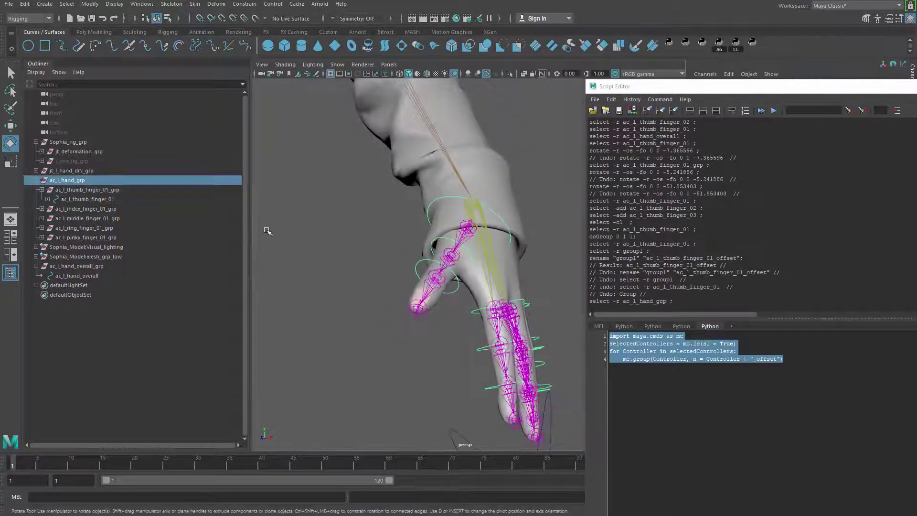
{"action": "left_click_drag", "start_coordinate": [266, 231], "coordinate": [327, 258], "text": "alt"}
{"action": "key", "text": "ctrl+1"}
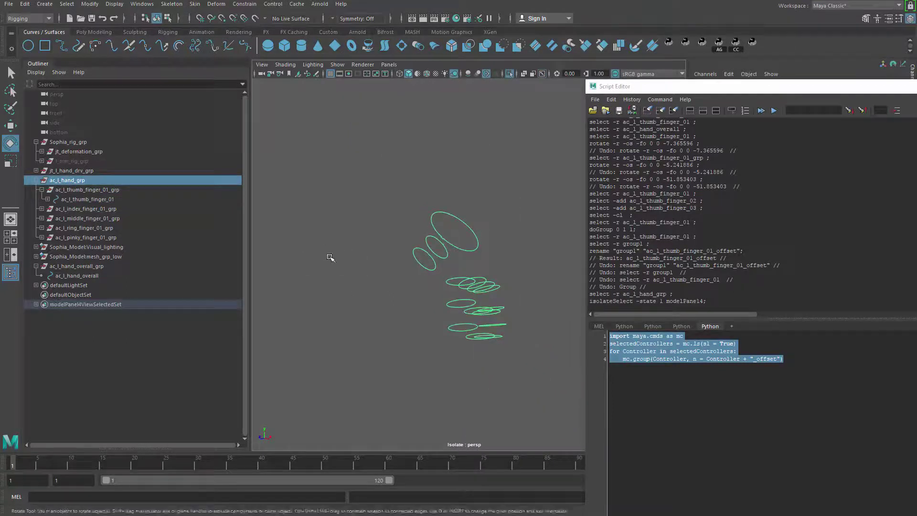
Select all finger controls from thumb to pinky and run the script to create an _offset group above each one
{"action": "left_click", "coordinate": [346, 182]}
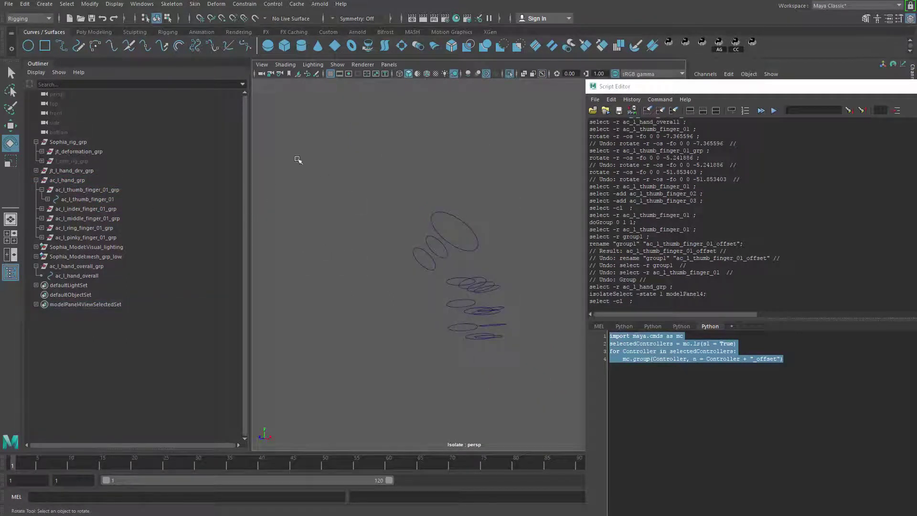
{"action": "left_click_drag", "start_coordinate": [298, 160], "coordinate": [564, 381]}
{"action": "key", "text": "f"}
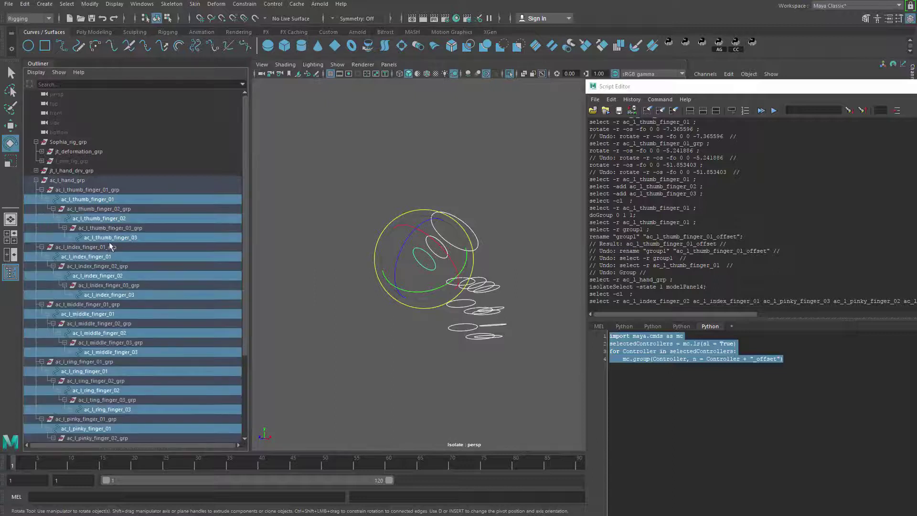
{"action": "scroll", "coordinate": [140, 289], "scroll_direction": "down", "scroll_amount": 4}
{"action": "scroll", "coordinate": [128, 303], "scroll_direction": "up", "scroll_amount": 4}
{"action": "scroll", "coordinate": [126, 267], "scroll_direction": "down", "scroll_amount": 4}
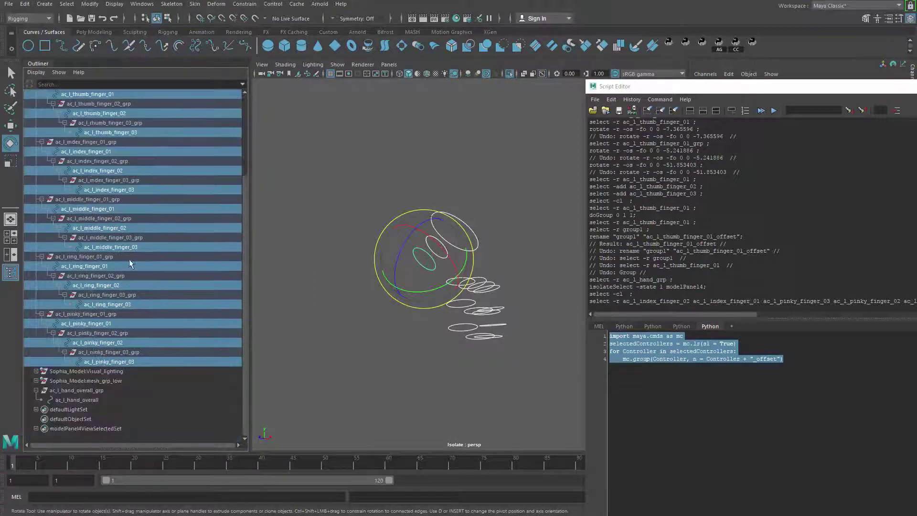
{"action": "left_click", "coordinate": [760, 111]}
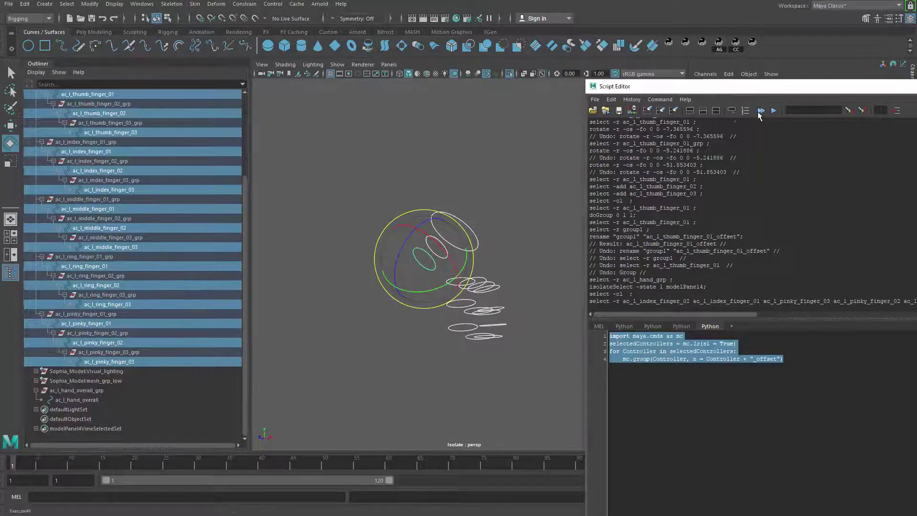
Turn off view isolation and snap the pivot of ac_l_thumb_finger_01_offset to the thumb's base joint
{"action": "left_click", "coordinate": [96, 199]}
{"action": "key", "text": "f"}
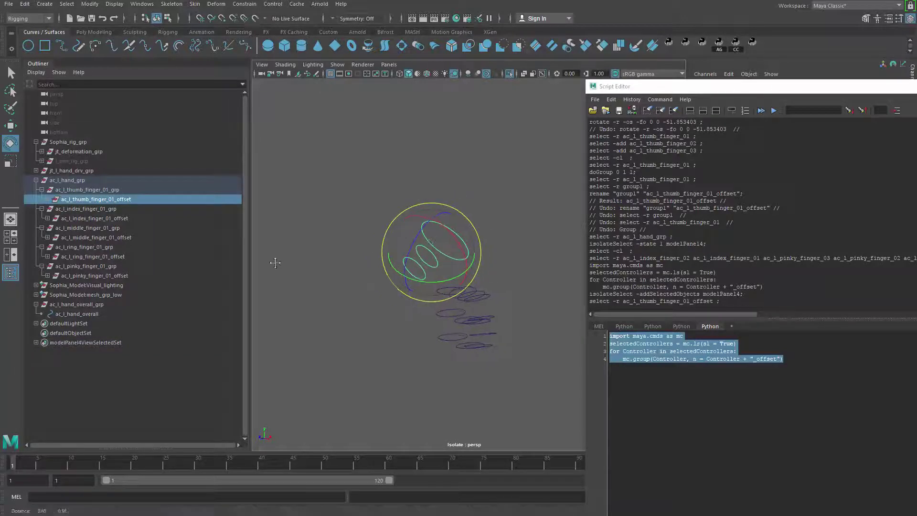
{"action": "key", "text": "w"}
{"action": "left_click_drag", "start_coordinate": [345, 299], "coordinate": [410, 315], "text": "alt"}
{"action": "mouse_move", "coordinate": [409, 271]}
{"action": "left_mouse_down", "text": "alt"}
{"action": "mouse_move", "coordinate": [425, 290]}
{"action": "mouse_move", "coordinate": [403, 266]}
{"action": "mouse_move", "coordinate": [408, 282]}
{"action": "left_mouse_up", "text": "alt"}
{"action": "key", "text": "ctrl+1"}
{"action": "key", "text": "d"}
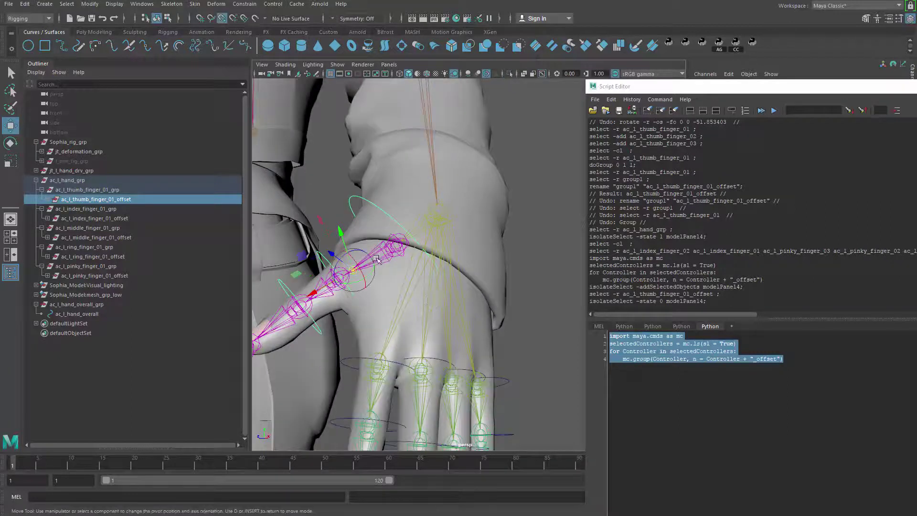
{"action": "left_click_drag", "start_coordinate": [362, 265], "coordinate": [398, 247]}
{"action": "key", "text": "v"}
{"action": "key", "text": "ctrl+z"}
{"action": "key", "text": "v"}
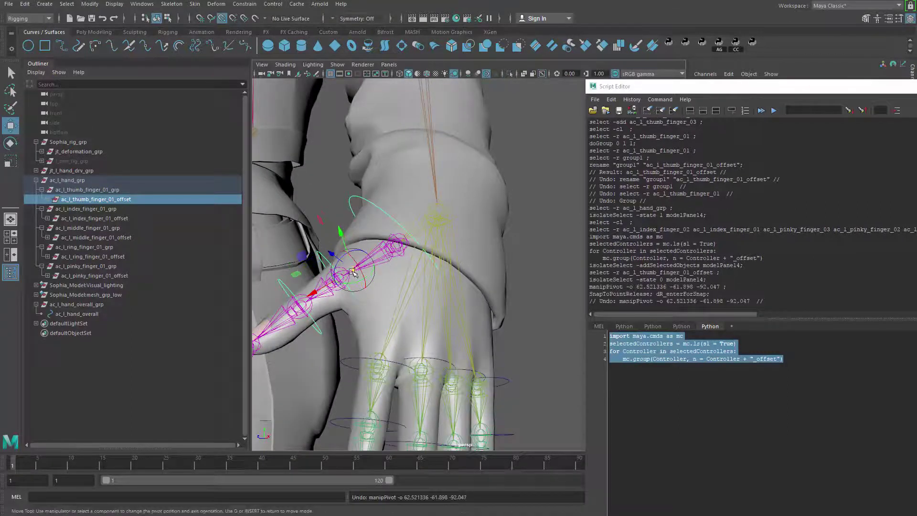
{"action": "left_click_drag", "start_coordinate": [353, 270], "coordinate": [436, 305]}
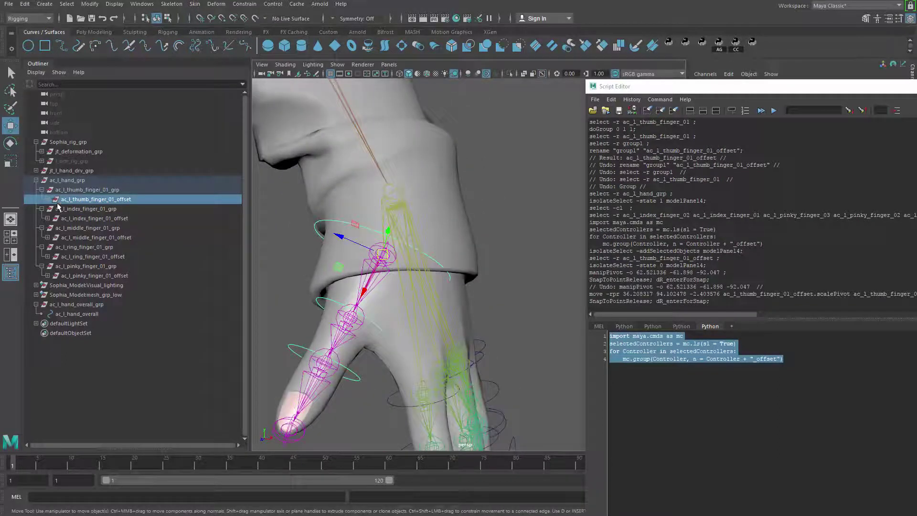
Expand the full ac_l_hand_grp hierarchy in the Outliner and put the Script Editor away
{"action": "left_click", "coordinate": [41, 190]}
{"action": "left_click", "coordinate": [37, 180]}
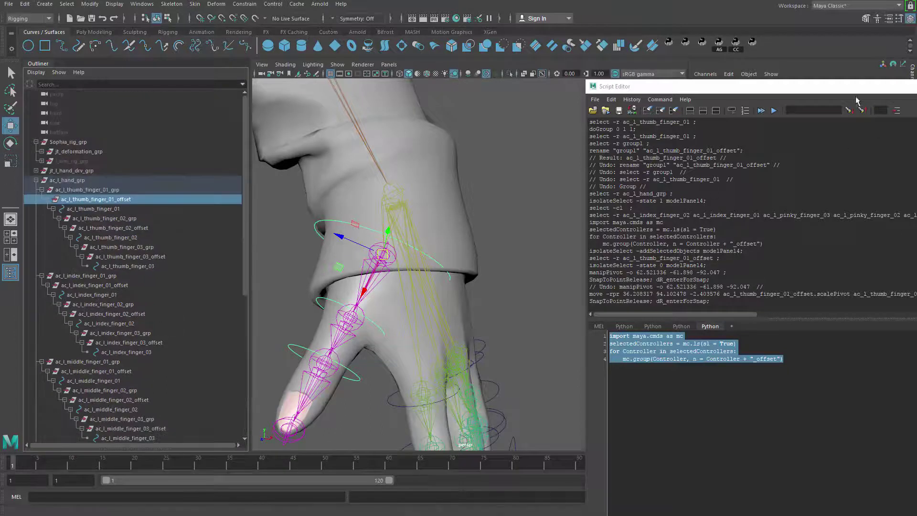
{"action": "left_click_drag", "start_coordinate": [744, 86], "coordinate": [443, 225]}
{"action": "left_click", "coordinate": [694, 220]}
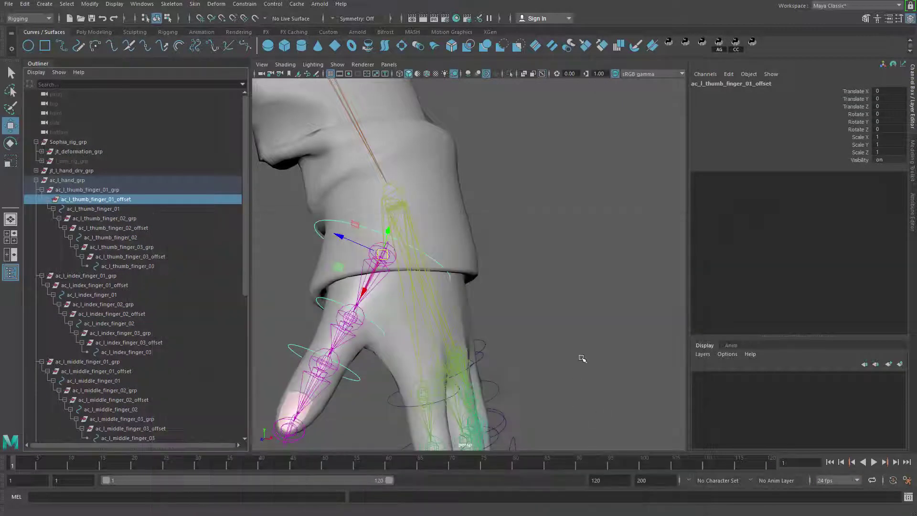
Select the curved ac_l_hand_overall control below the hand and switch from Rigging to the Animation toolset
{"action": "middle_click_drag", "start_coordinate": [440, 283], "coordinate": [566, 289], "text": "alt"}
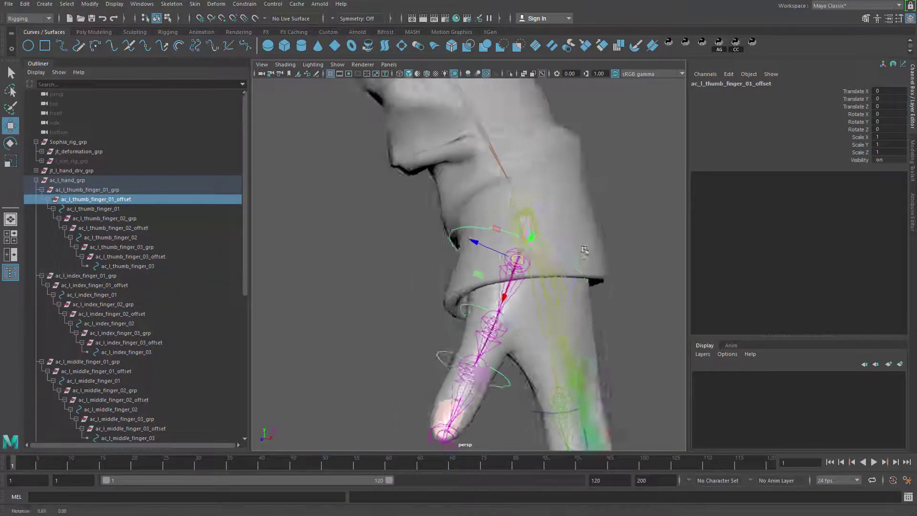
{"action": "right_click_drag", "start_coordinate": [565, 289], "coordinate": [497, 286], "text": "alt"}
{"action": "left_click_drag", "start_coordinate": [496, 287], "coordinate": [477, 273], "text": "alt"}
{"action": "right_click_drag", "start_coordinate": [477, 273], "coordinate": [521, 275], "text": "alt"}
{"action": "middle_click_drag", "start_coordinate": [487, 320], "coordinate": [498, 272], "text": "alt"}
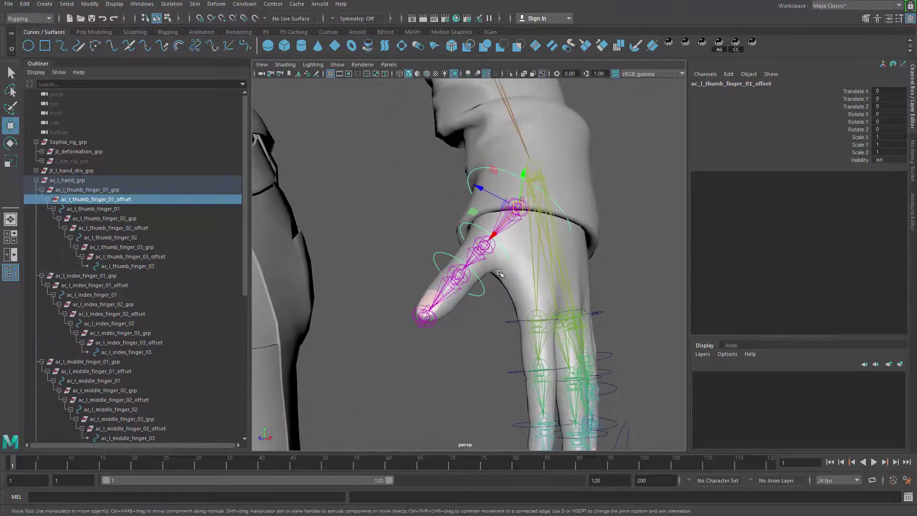
{"action": "left_click_drag", "start_coordinate": [499, 272], "coordinate": [487, 287], "text": "alt"}
{"action": "right_click_drag", "start_coordinate": [487, 286], "coordinate": [443, 353], "text": "alt"}
{"action": "middle_click_drag", "start_coordinate": [442, 353], "coordinate": [463, 304], "text": "alt"}
{"action": "left_click", "coordinate": [465, 307]}
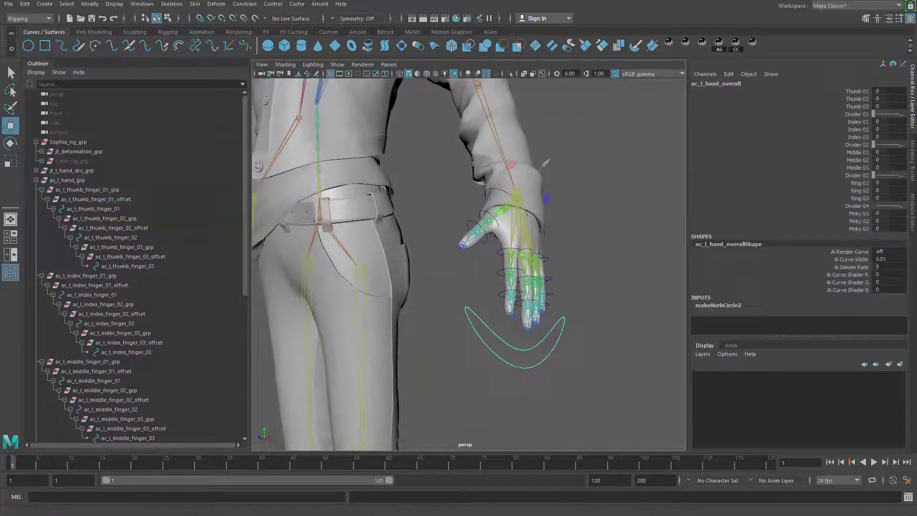
{"action": "left_click", "coordinate": [29, 18]}
{"action": "left_click", "coordinate": [24, 49]}
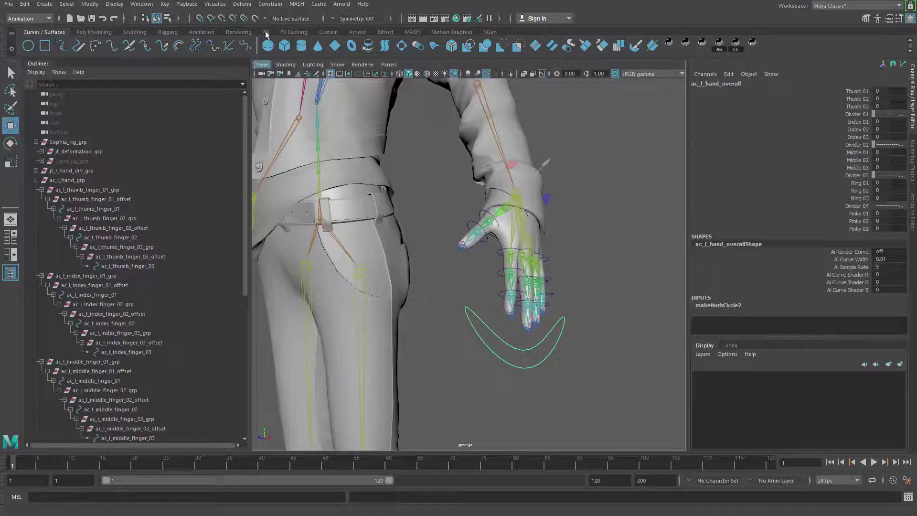
Open Set Driven Key and load ac_l_hand_overall as the driver
{"action": "left_click", "coordinate": [165, 4]}
{"action": "mouse_move", "coordinate": [278, 86]}
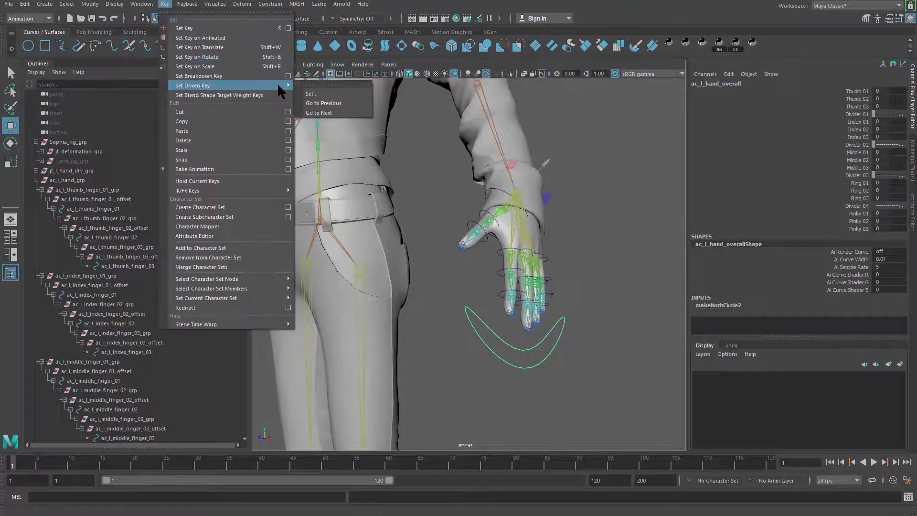
{"action": "left_click", "coordinate": [343, 93]}
{"action": "middle_click_drag", "start_coordinate": [433, 255], "coordinate": [491, 212], "text": "alt"}
{"action": "left_click_drag", "start_coordinate": [491, 212], "coordinate": [501, 213], "text": "alt"}
{"action": "left_click", "coordinate": [285, 373]}
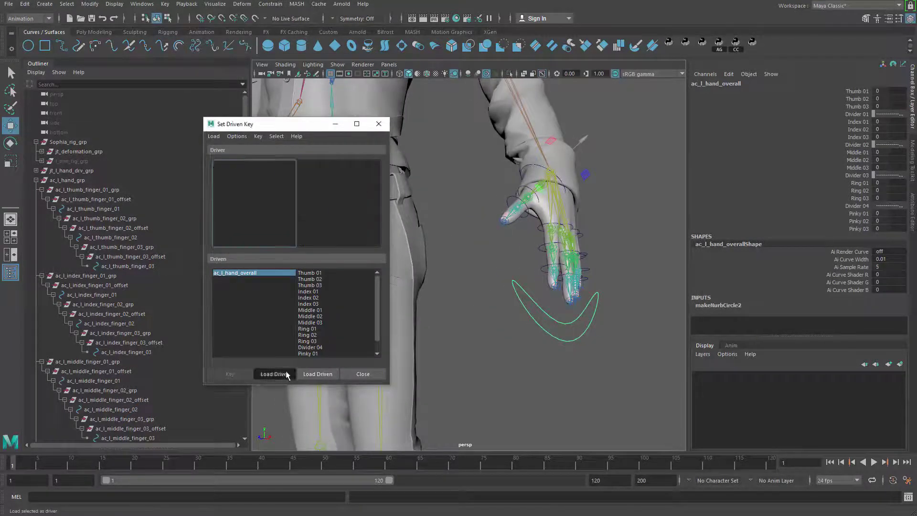
Load the first thumb control's offset group, ac_l_thumb_finger_01_offset, as the driven object
{"action": "middle_click_drag", "start_coordinate": [585, 252], "coordinate": [561, 319], "text": "alt"}
{"action": "left_click_drag", "start_coordinate": [530, 319], "coordinate": [503, 319], "text": "alt"}
{"action": "right_click_drag", "start_coordinate": [504, 319], "coordinate": [554, 319], "text": "alt"}
{"action": "left_click_drag", "start_coordinate": [554, 320], "coordinate": [592, 327], "text": "alt"}
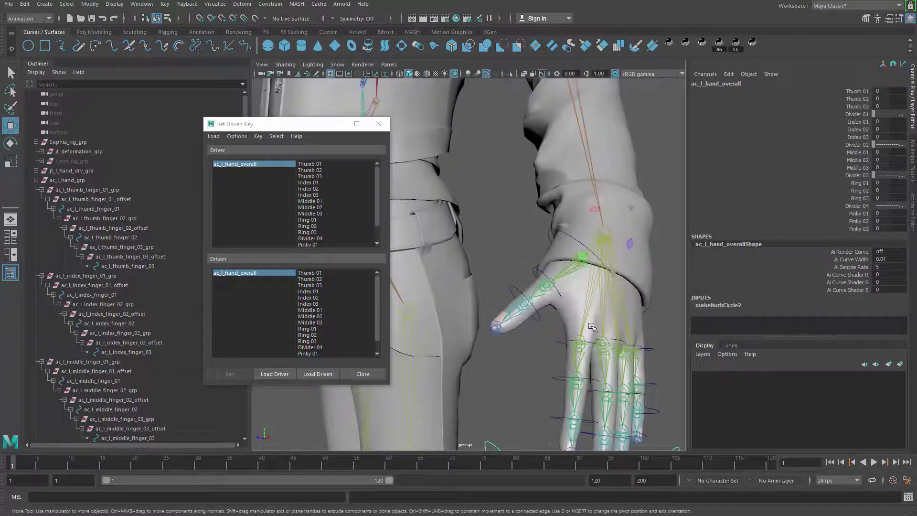
{"action": "left_click", "coordinate": [560, 247]}
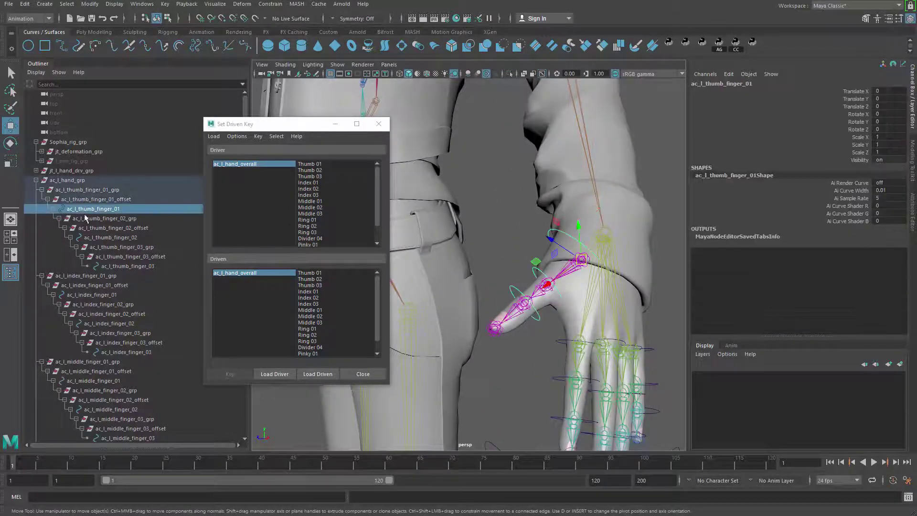
{"action": "left_click", "coordinate": [121, 200]}
{"action": "left_click_drag", "start_coordinate": [277, 123], "coordinate": [383, 94]}
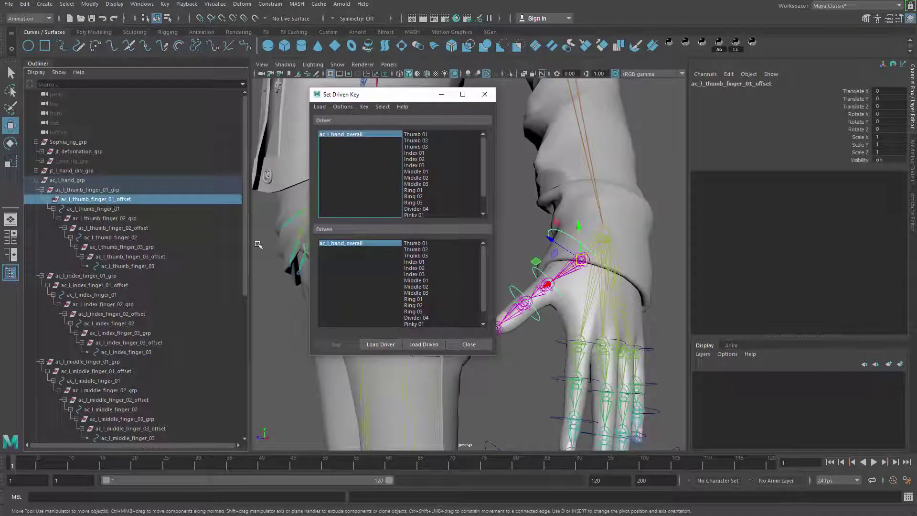
{"action": "left_click", "coordinate": [426, 344]}
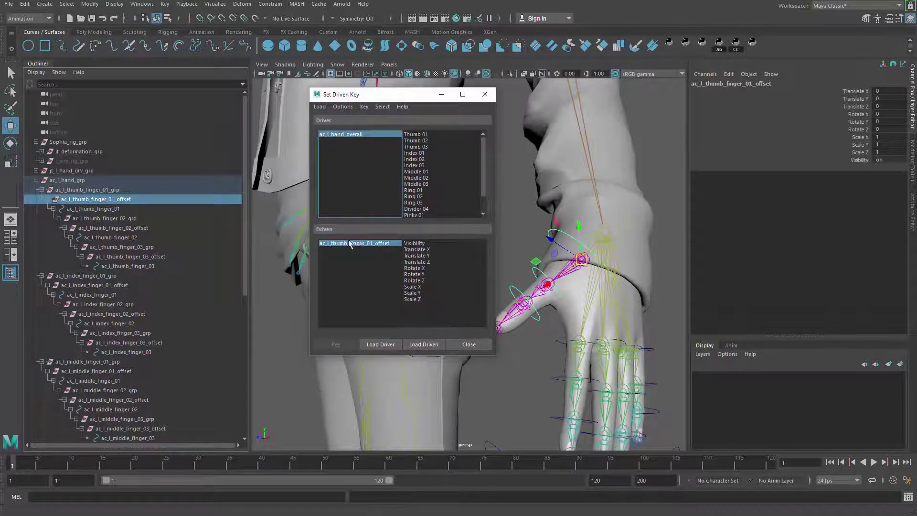
Pair the driver attribute Thumb 01 with the thumb offset's Rotate Z and key their neutral pose
{"action": "left_click", "coordinate": [429, 281]}
{"action": "scroll", "coordinate": [624, 300], "scroll_direction": "up", "scroll_amount": 3}
{"action": "middle_click_drag", "start_coordinate": [584, 330], "coordinate": [609, 356], "text": "alt"}
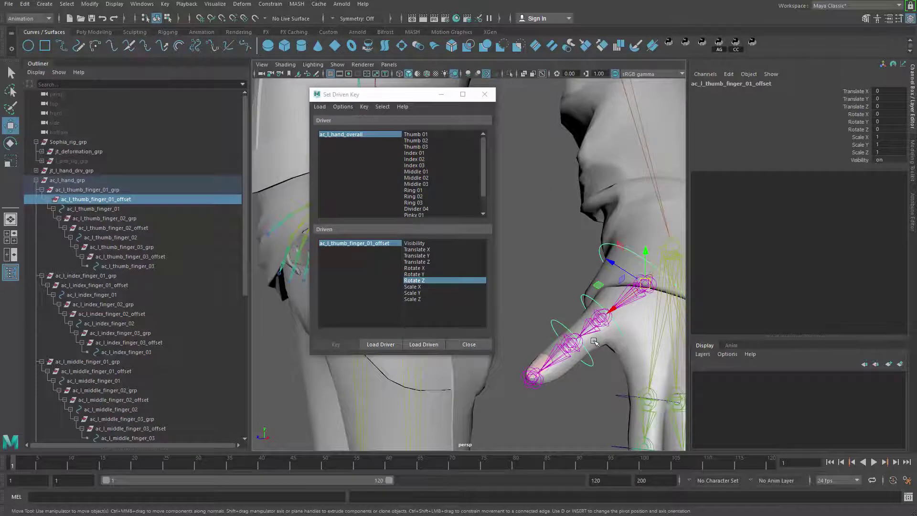
{"action": "left_click", "coordinate": [444, 132]}
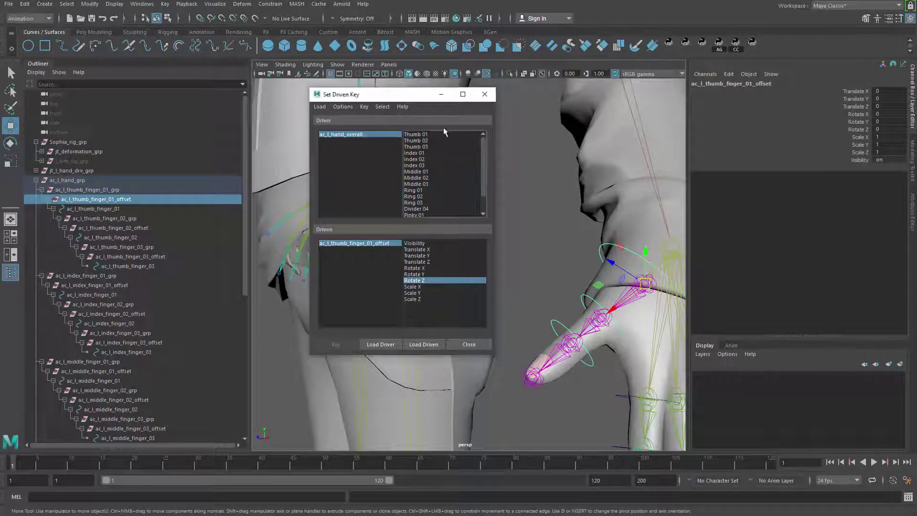
{"action": "left_click", "coordinate": [433, 135]}
{"action": "left_click_drag", "start_coordinate": [511, 213], "coordinate": [479, 162], "text": "alt"}
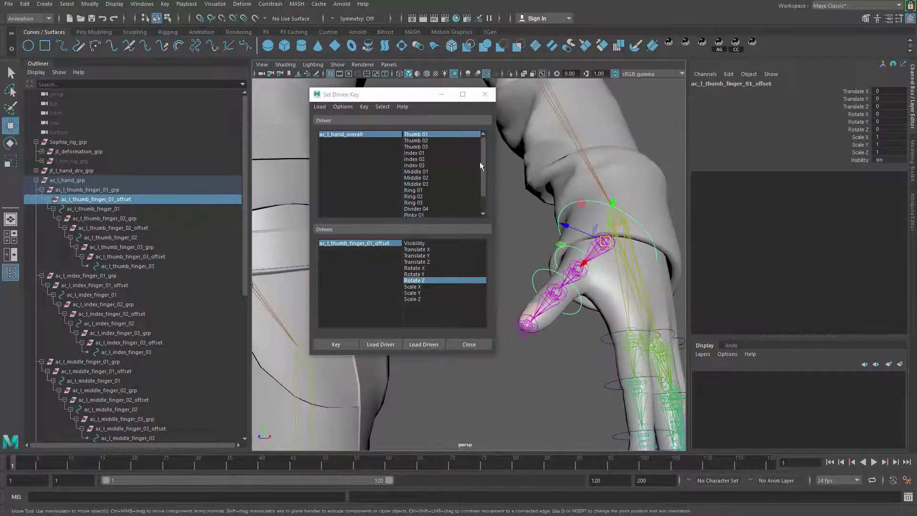
{"action": "right_click_drag", "start_coordinate": [506, 175], "coordinate": [552, 246], "text": "alt"}
{"action": "left_click", "coordinate": [336, 345]}
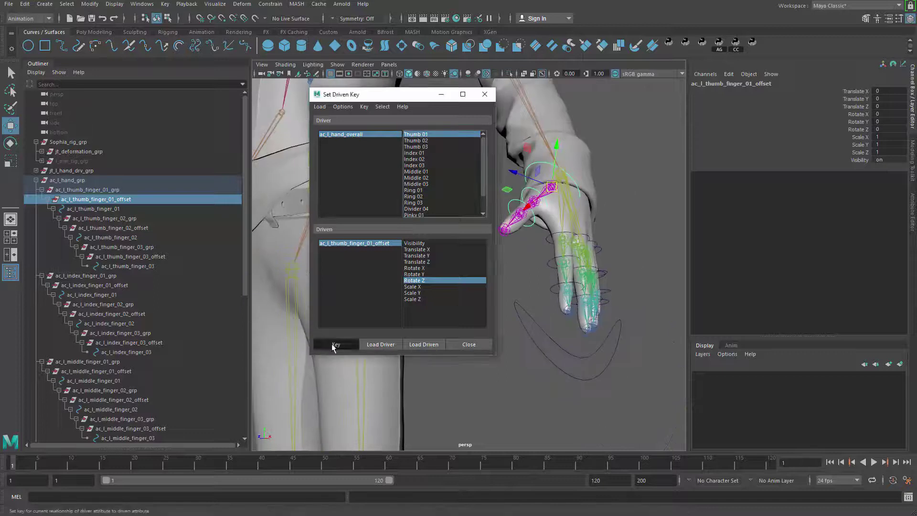
Set a driven key with Thumb 01 at 10 and the Rotate Z of ac_l_thumb_finger_01_offset at -50
{"action": "middle_click_drag", "start_coordinate": [585, 222], "coordinate": [626, 292], "text": "alt"}
{"action": "left_click", "coordinate": [373, 134]}
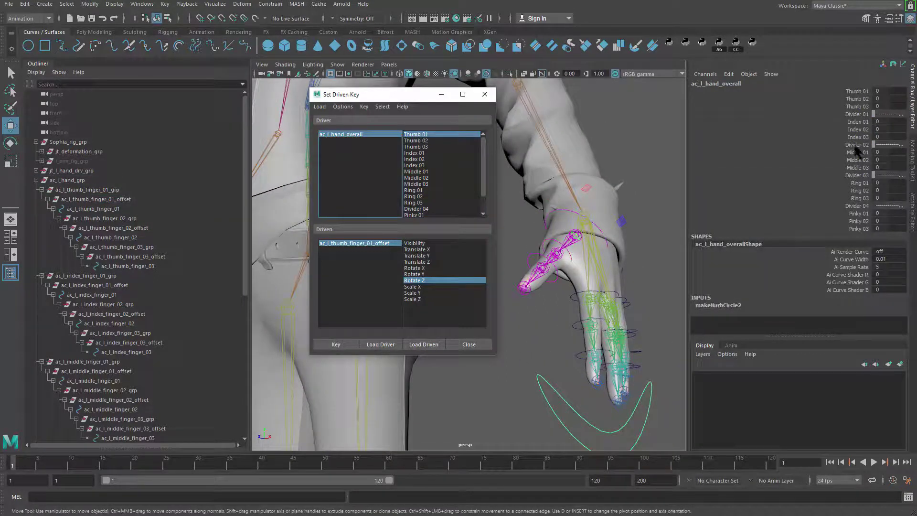
{"action": "left_click", "coordinate": [857, 91]}
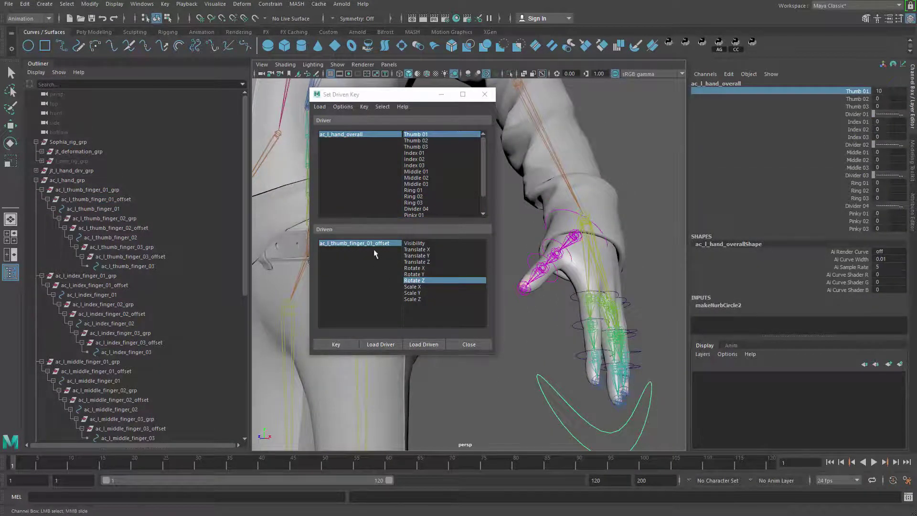
{"action": "left_click", "coordinate": [374, 243]}
{"action": "middle_click_drag", "start_coordinate": [603, 218], "coordinate": [628, 188], "text": "alt"}
{"action": "left_click", "coordinate": [857, 129]}
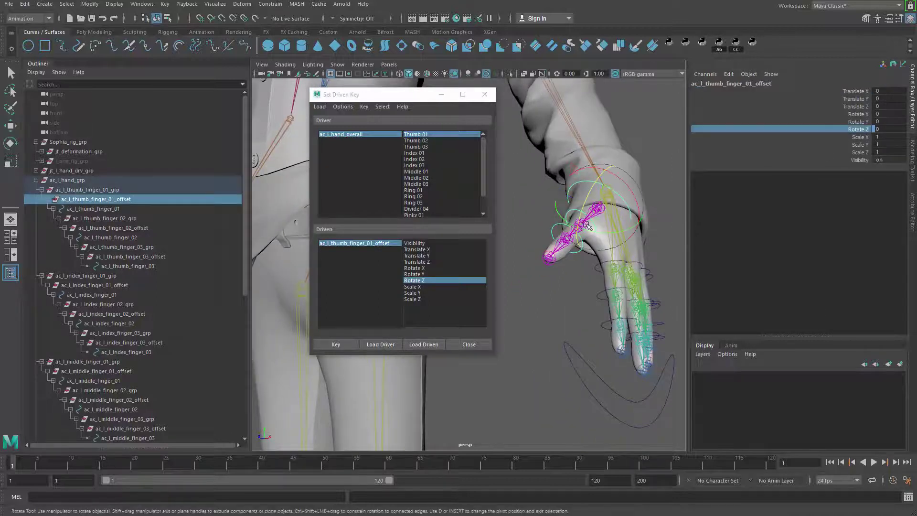
{"action": "left_click_drag", "start_coordinate": [586, 224], "coordinate": [607, 182]}
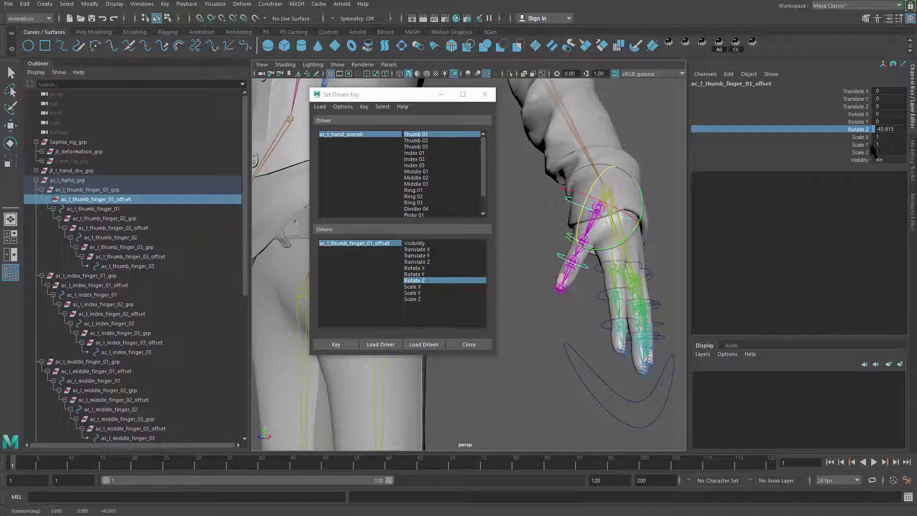
{"action": "left_click", "coordinate": [894, 129]}
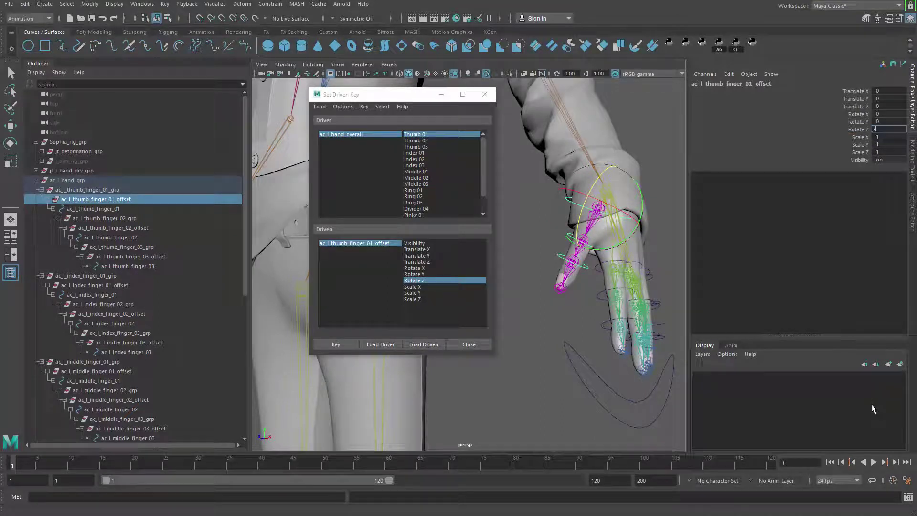
{"action": "key", "text": "Return"}
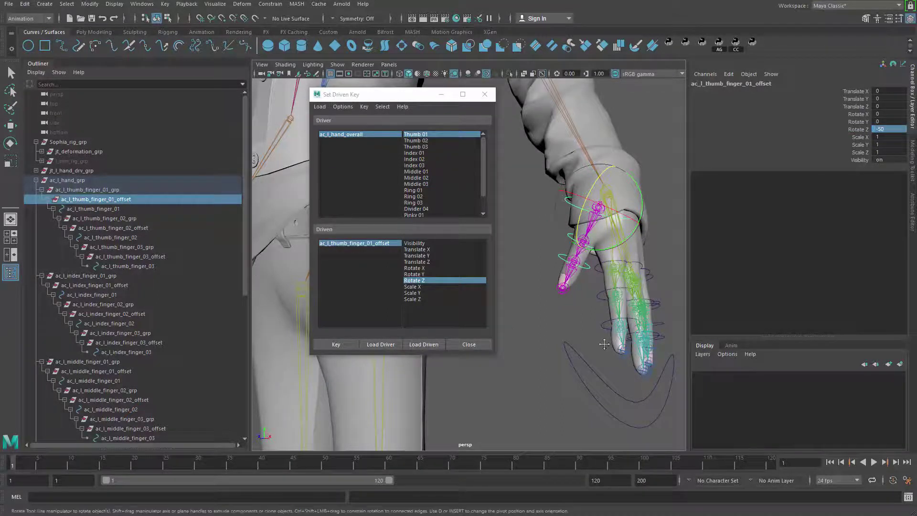
{"action": "left_click", "coordinate": [343, 345]}
Set a driven key with Thumb 01 at -10 and the Rotate Z of ac_l_thumb_finger_01_offset at 45
{"action": "left_click", "coordinate": [353, 134]}
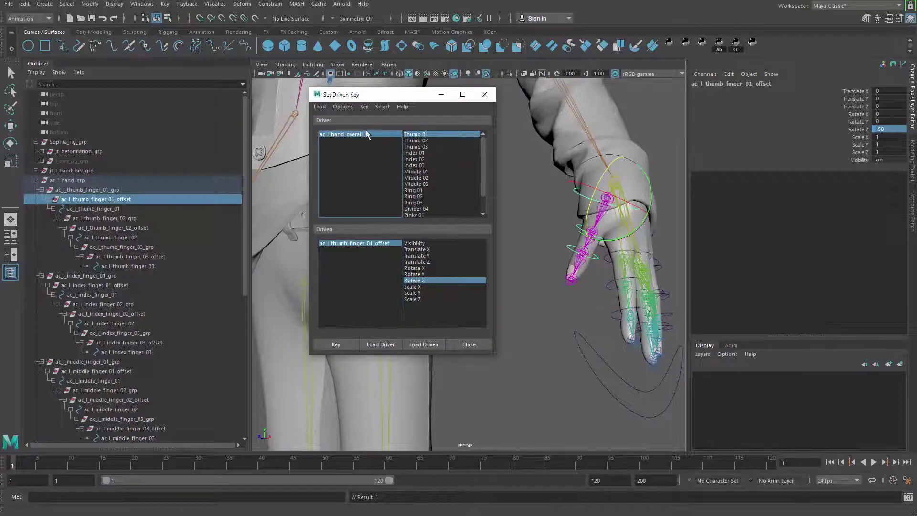
{"action": "left_click", "coordinate": [865, 91]}
{"action": "middle_click_drag", "start_coordinate": [621, 239], "coordinate": [308, 246]}
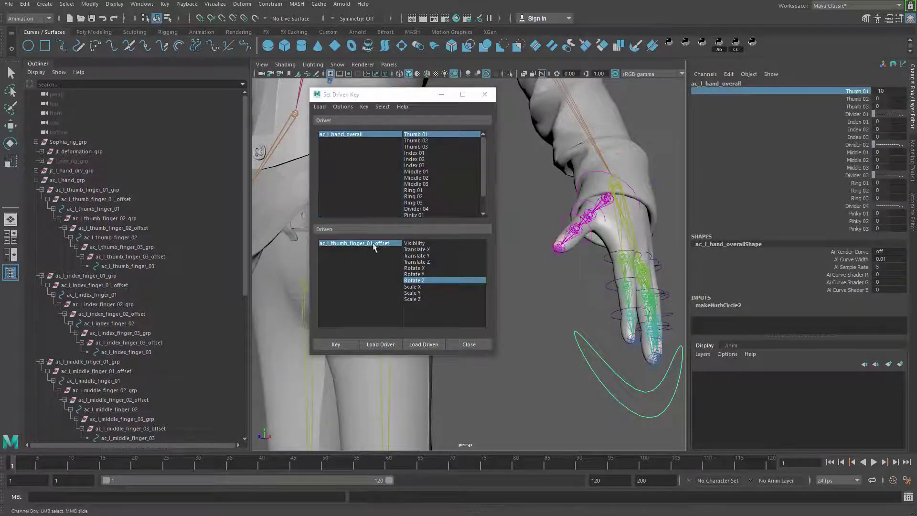
{"action": "left_click", "coordinate": [366, 242]}
{"action": "left_click", "coordinate": [366, 242]}
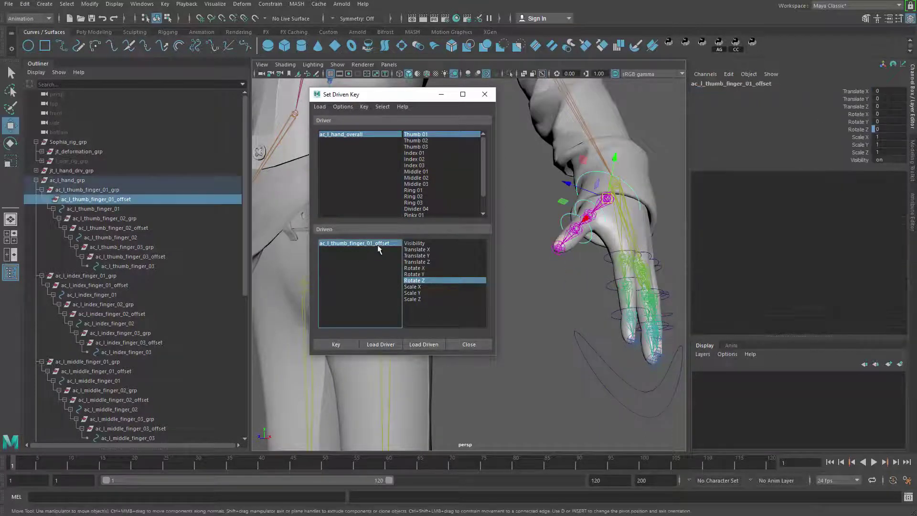
{"action": "left_click_drag", "start_coordinate": [580, 248], "coordinate": [614, 263], "text": "alt"}
{"action": "scroll", "coordinate": [615, 263], "scroll_direction": "up", "scroll_amount": 1}
{"action": "key", "text": "e"}
{"action": "left_click_drag", "start_coordinate": [600, 230], "coordinate": [605, 206]}
{"action": "double_click", "coordinate": [896, 129]}
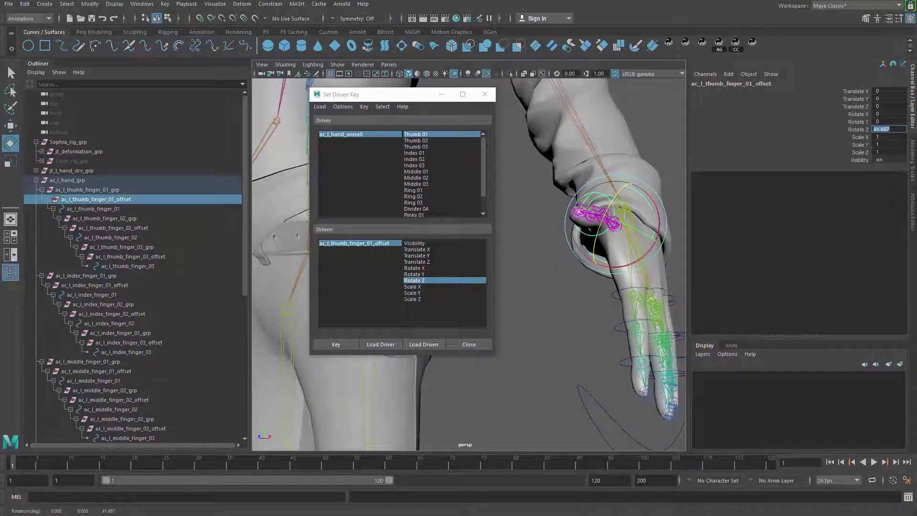
{"action": "type", "text": "45"}
{"action": "key", "text": "Return"}
{"action": "left_click", "coordinate": [336, 344]}
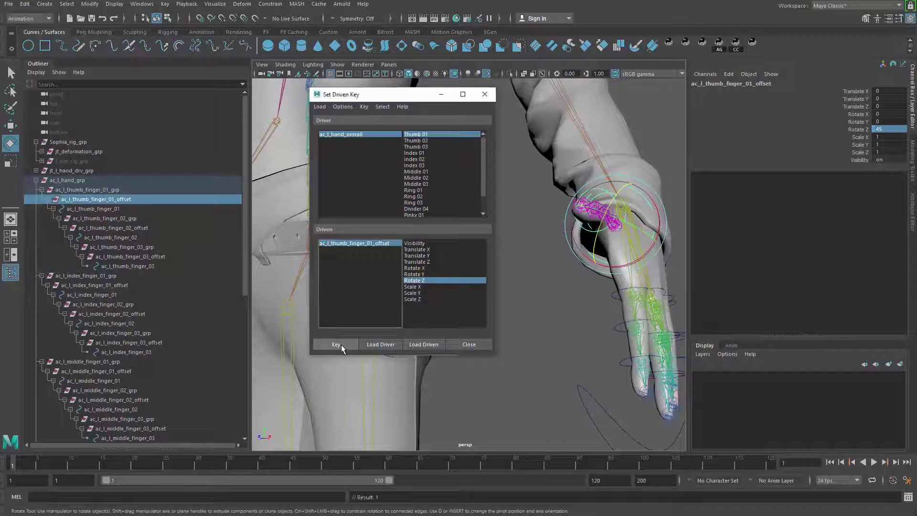
Test the Thumb 01 attribute on ac_l_hand_overall and reset it to 0
{"action": "left_click", "coordinate": [354, 134]}
{"action": "left_click", "coordinate": [857, 91]}
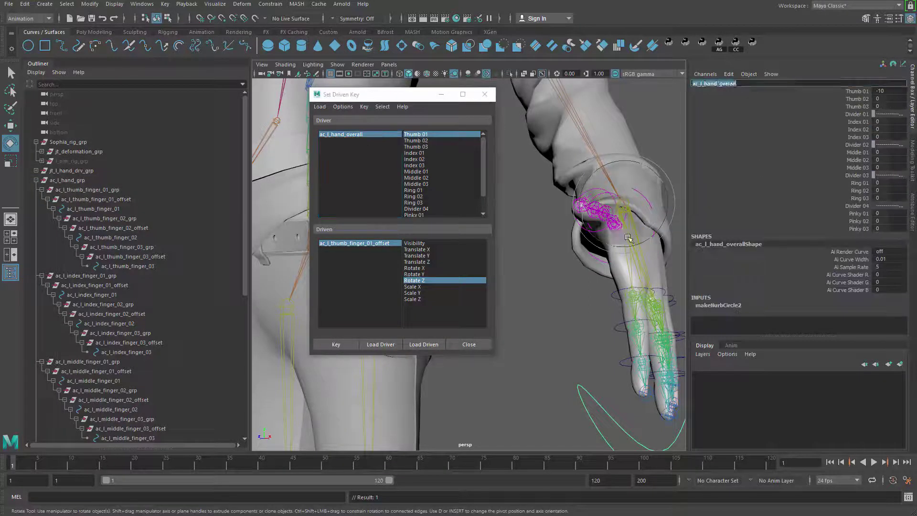
{"action": "mouse_move", "coordinate": [635, 244]}
{"action": "middle_mouse_down"}
{"action": "mouse_move", "coordinate": [660, 263]}
{"action": "mouse_move", "coordinate": [639, 262]}
{"action": "middle_mouse_up"}
{"action": "key", "text": "ctrl+z"}
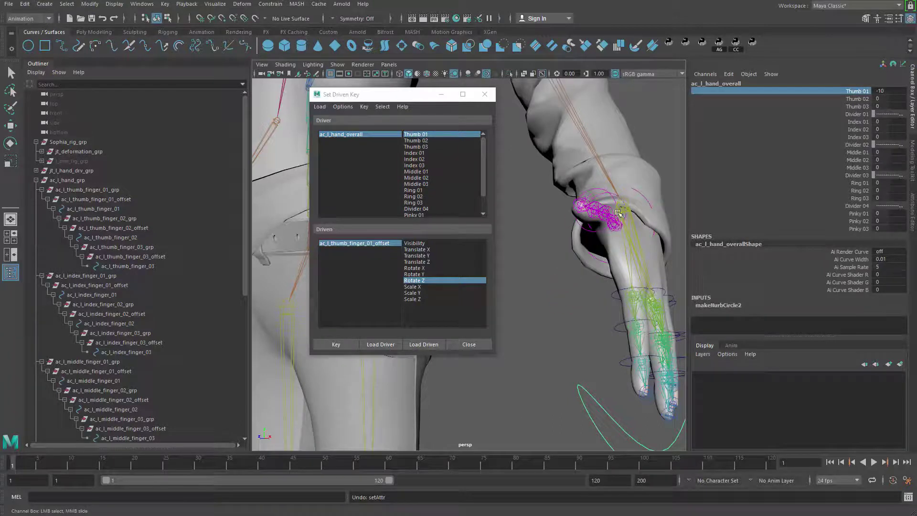
{"action": "left_click_drag", "start_coordinate": [622, 213], "coordinate": [525, 239], "text": "alt"}
{"action": "middle_click_drag", "start_coordinate": [525, 238], "coordinate": [596, 252], "text": "alt"}
{"action": "left_click", "coordinate": [896, 90]}
{"action": "double_click", "coordinate": [897, 90]}
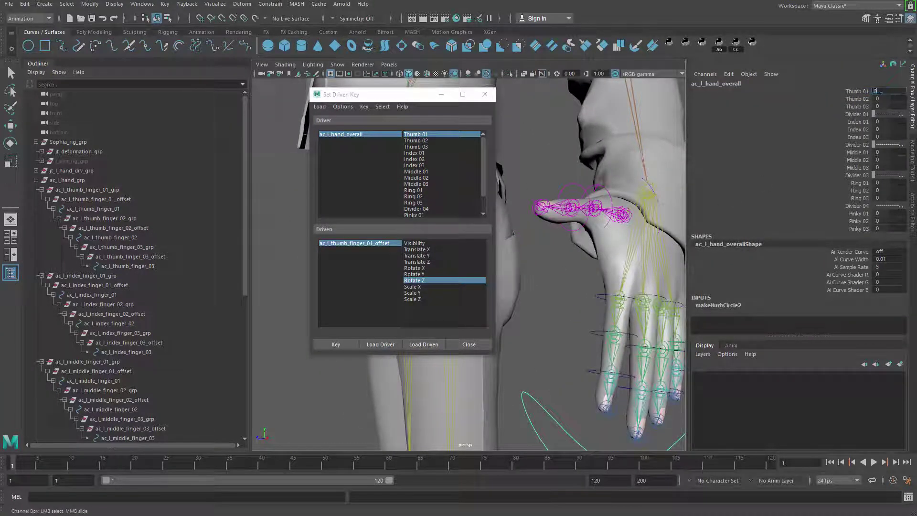
{"action": "type", "text": "0"}
{"action": "key", "text": "Return"}
Choose Thumb 02 as the driver attribute and snap the pivot of ac_l_thumb_finger_02_offset to the second thumb joint
{"action": "left_click_drag", "start_coordinate": [599, 289], "coordinate": [455, 173], "text": "alt"}
{"action": "left_click", "coordinate": [415, 141]}
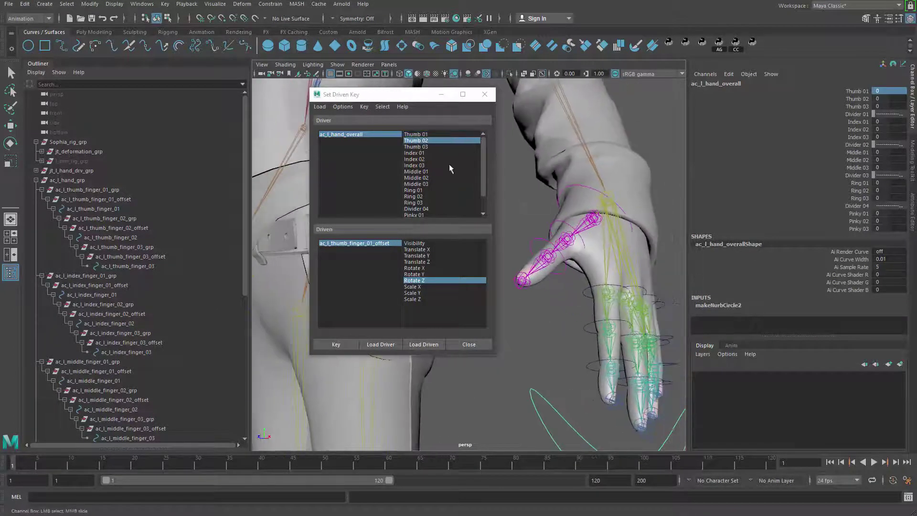
{"action": "left_click_drag", "start_coordinate": [558, 206], "coordinate": [556, 195], "text": "alt"}
{"action": "right_click_drag", "start_coordinate": [557, 194], "coordinate": [560, 196], "text": "alt"}
{"action": "left_click", "coordinate": [560, 195]}
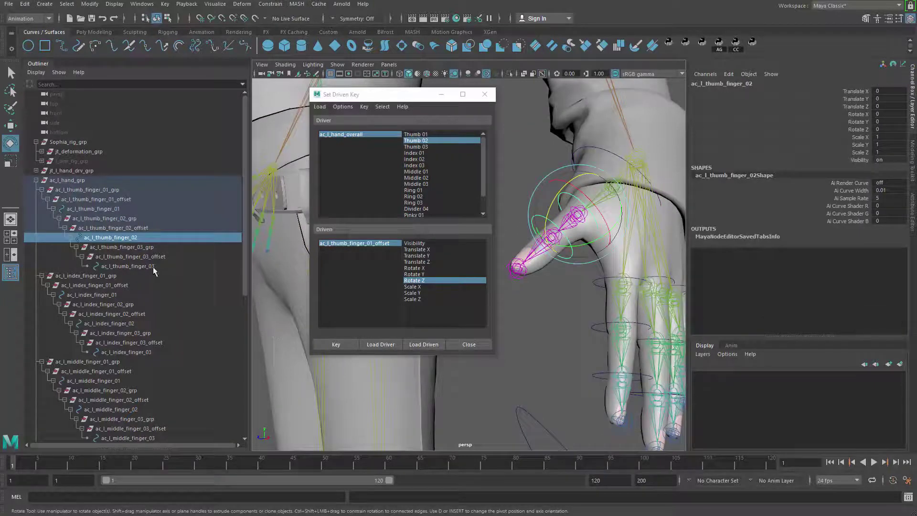
{"action": "left_click", "coordinate": [142, 228]}
{"action": "key", "text": "w"}
{"action": "left_click_drag", "start_coordinate": [549, 287], "coordinate": [573, 327], "text": "alt"}
{"action": "scroll", "coordinate": [573, 327], "scroll_direction": "up", "scroll_amount": 2}
{"action": "key", "text": "d"}
{"action": "key", "text": "v"}
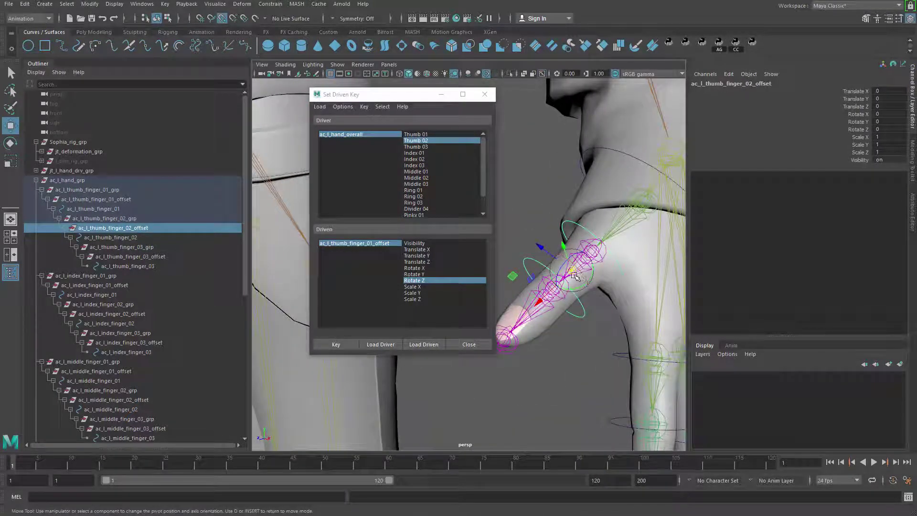
{"action": "left_click_drag", "start_coordinate": [575, 276], "coordinate": [554, 310], "text": "alt"}
Load ac_l_thumb_finger_02_offset as the driven object and key its Rotate Z against Thumb 02 in the neutral pose
{"action": "left_click", "coordinate": [424, 344]}
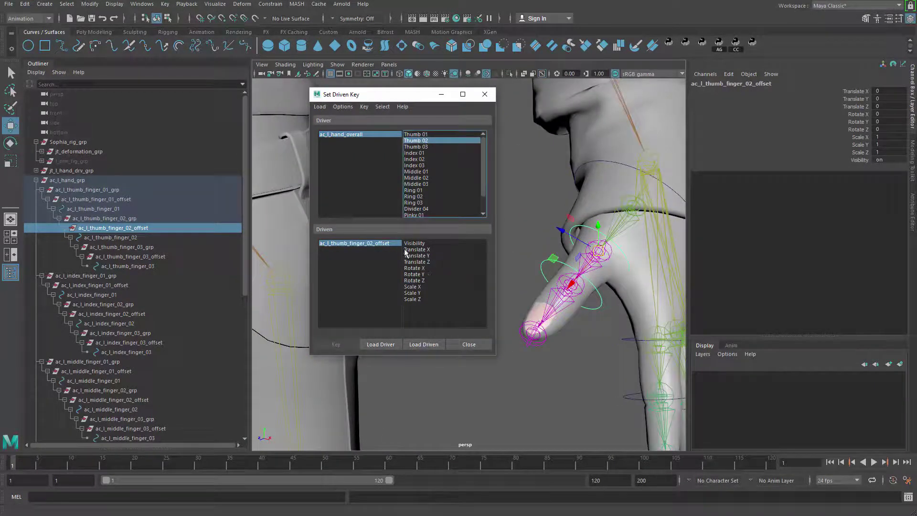
{"action": "left_click", "coordinate": [426, 279]}
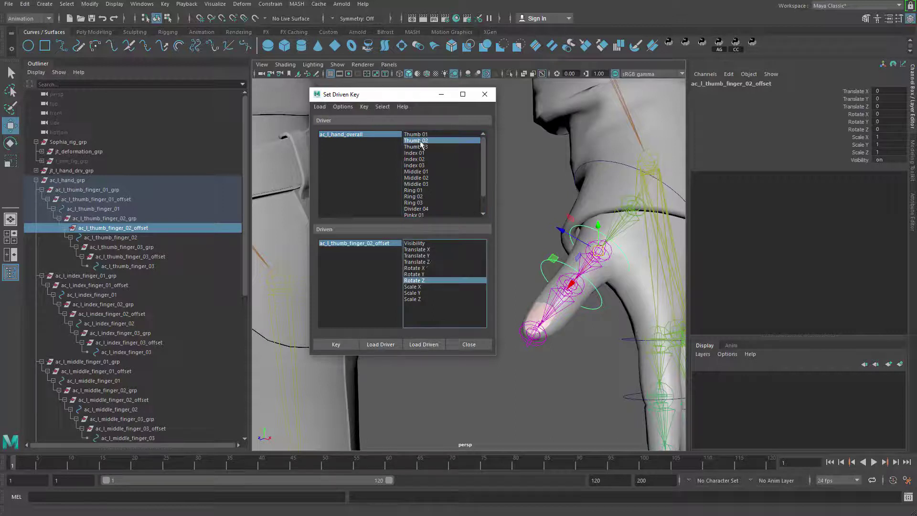
{"action": "left_click", "coordinate": [346, 344]}
Set a driven key with Thumb 02 at 10 and the Rotate Z of ac_l_thumb_finger_02_offset at -80
{"action": "left_click", "coordinate": [367, 134]}
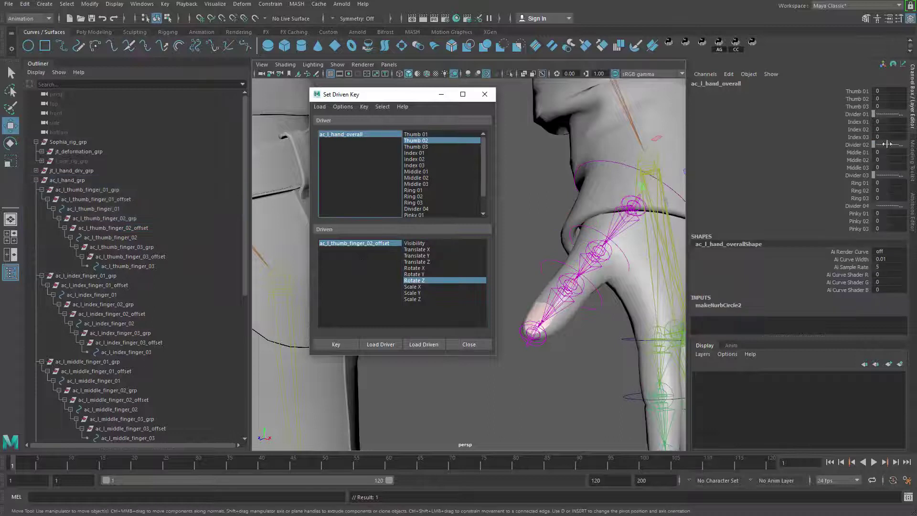
{"action": "left_click", "coordinate": [857, 98]}
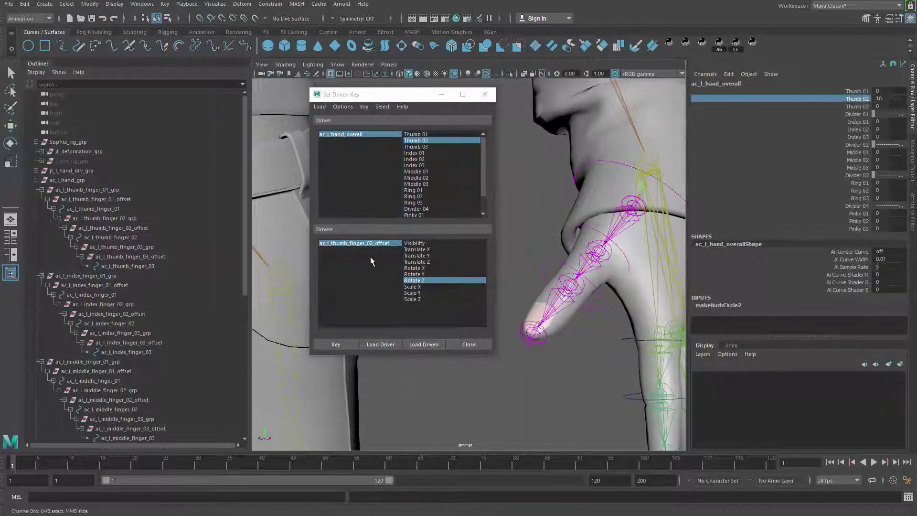
{"action": "left_click", "coordinate": [370, 243]}
{"action": "middle_click_drag", "start_coordinate": [568, 243], "coordinate": [537, 227], "text": "alt"}
{"action": "key", "text": "e"}
{"action": "left_click_drag", "start_coordinate": [554, 224], "coordinate": [516, 345]}
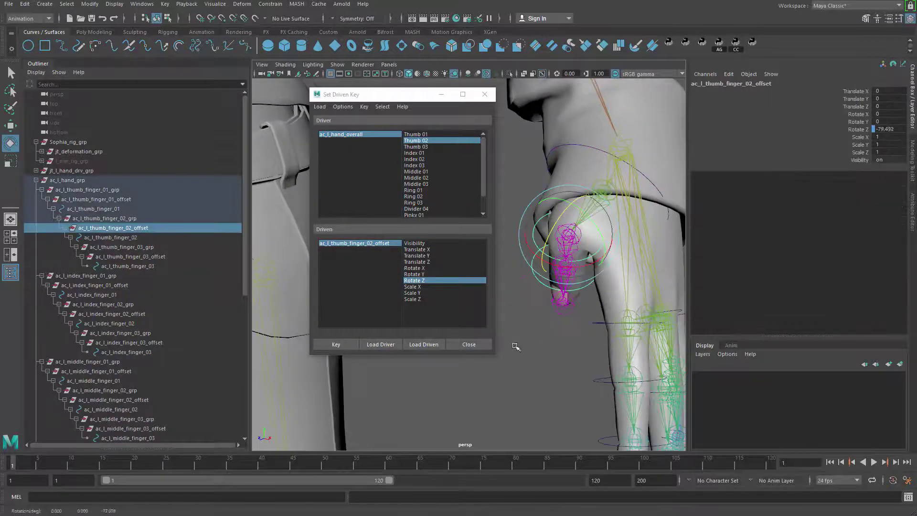
{"action": "double_click", "coordinate": [887, 129]}
{"action": "type", "text": "-80"}
{"action": "key", "text": "Return"}
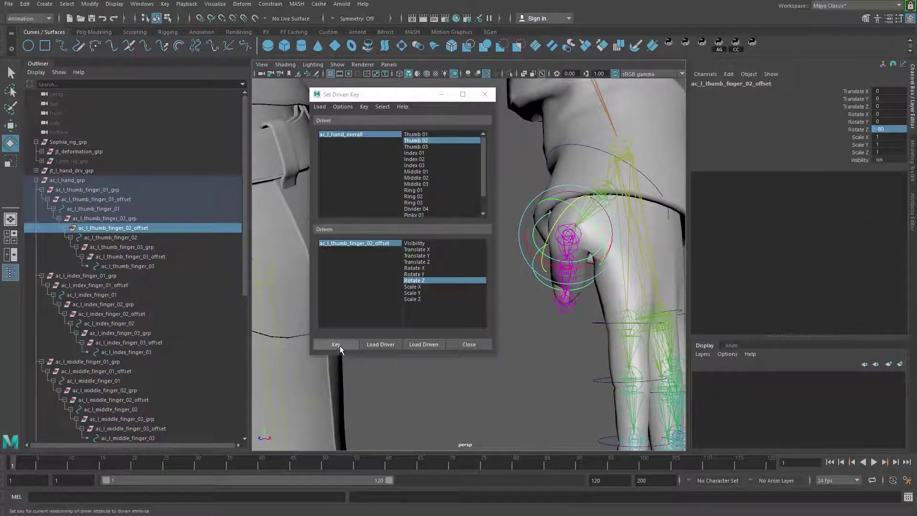
{"action": "left_click", "coordinate": [340, 346]}
Set a driven key with Thumb 02 at -10 and the Rotate Z of ac_l_thumb_finger_02_offset at 70
{"action": "left_click", "coordinate": [363, 135]}
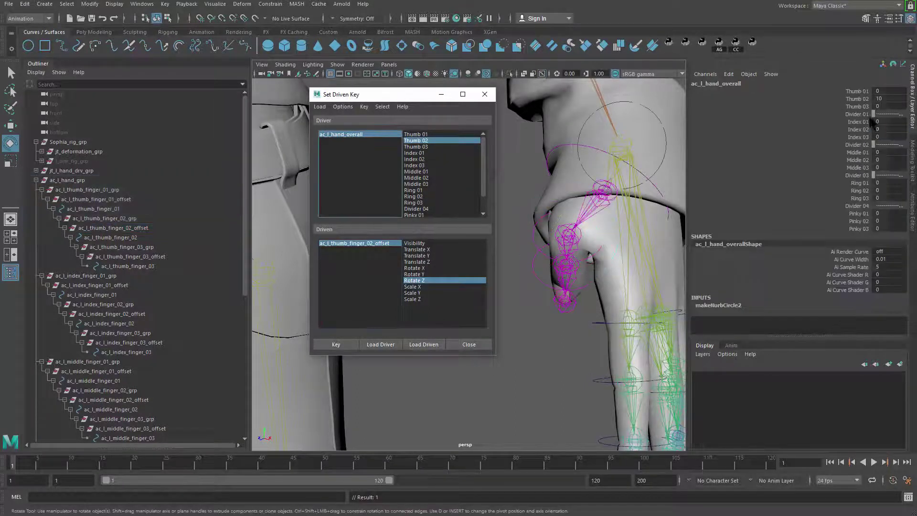
{"action": "left_click", "coordinate": [857, 99]}
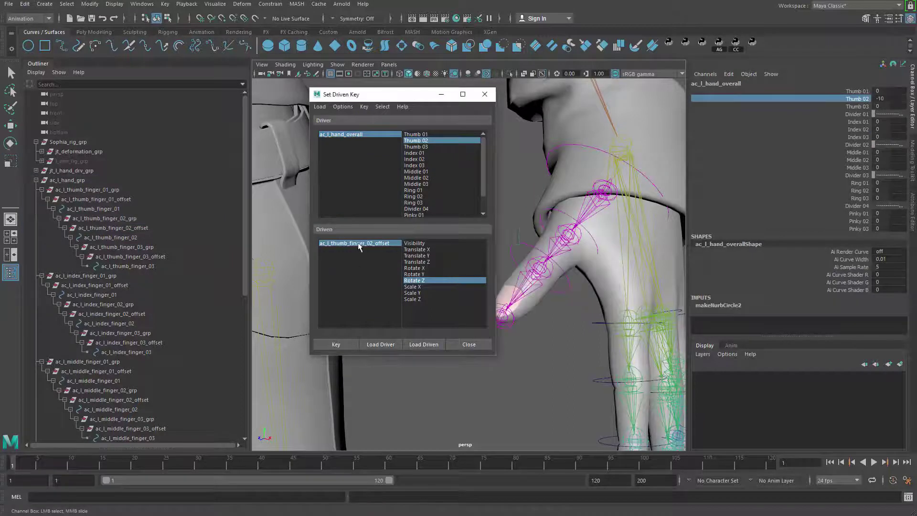
{"action": "left_click", "coordinate": [358, 244]}
{"action": "key", "text": "e"}
{"action": "left_click_drag", "start_coordinate": [550, 238], "coordinate": [636, 225]}
{"action": "double_click", "coordinate": [891, 129]}
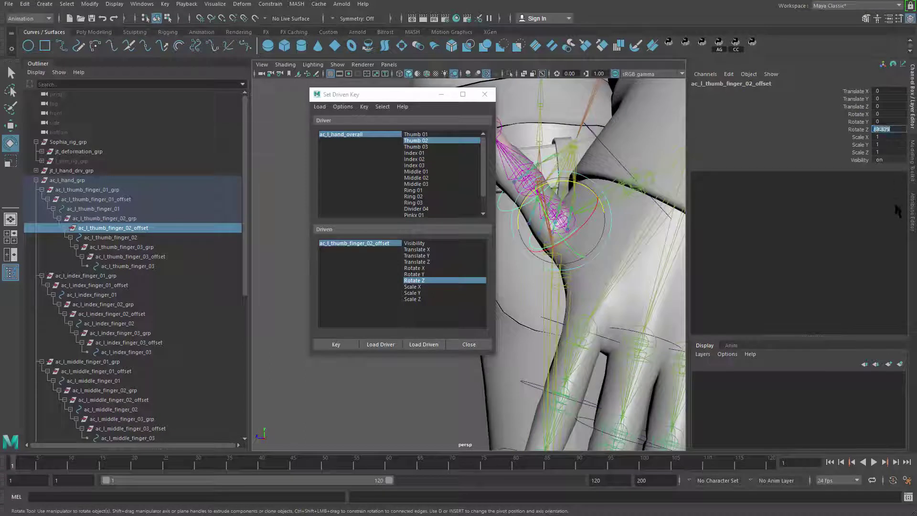
{"action": "type", "text": "70"}
{"action": "key", "text": "Return"}
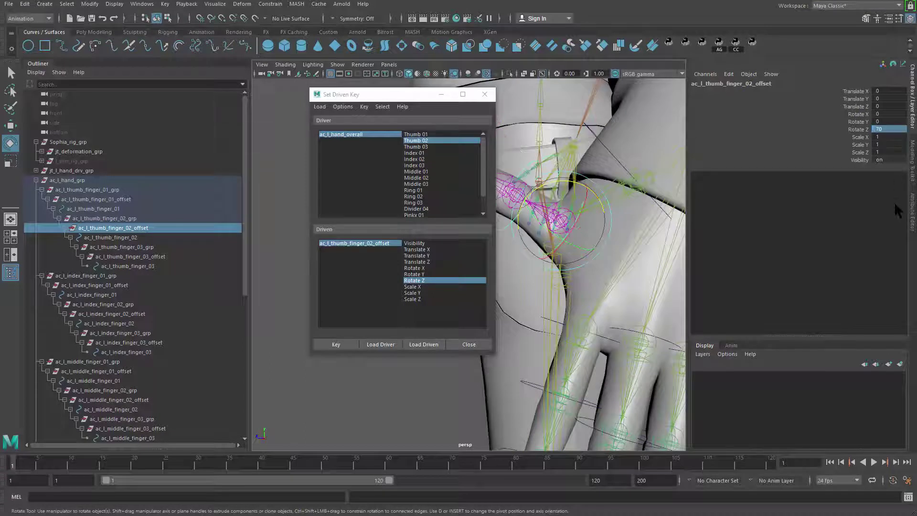
{"action": "left_click_drag", "start_coordinate": [596, 307], "coordinate": [564, 306], "text": "alt"}
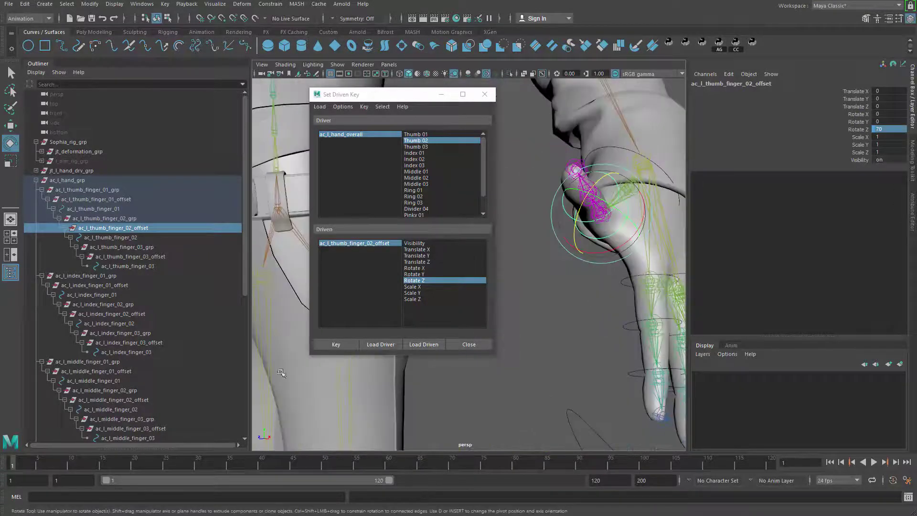
{"action": "left_click", "coordinate": [331, 344]}
Test the Thumb 02 attribute on ac_l_hand_overall and reset it to 0
{"action": "left_click", "coordinate": [361, 135]}
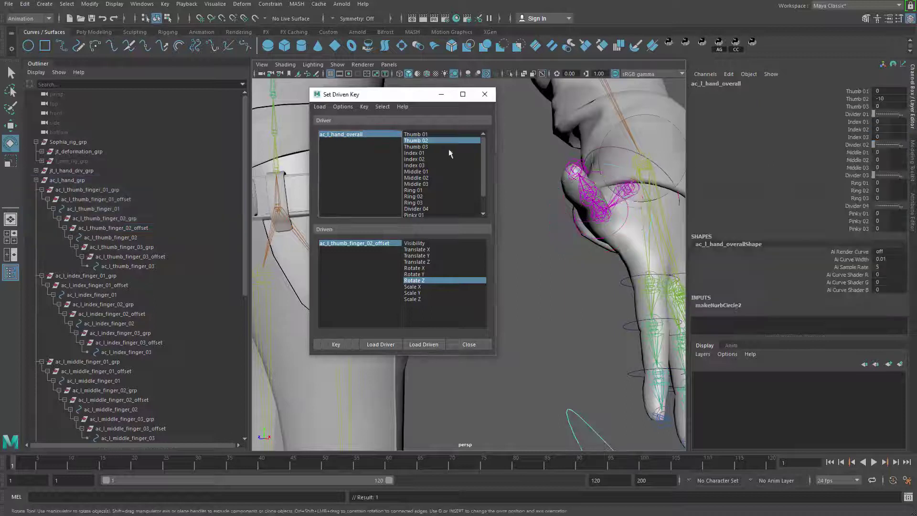
{"action": "left_click", "coordinate": [857, 99]}
{"action": "middle_click_drag", "start_coordinate": [792, 250], "coordinate": [760, 250]}
{"action": "left_click", "coordinate": [878, 98]}
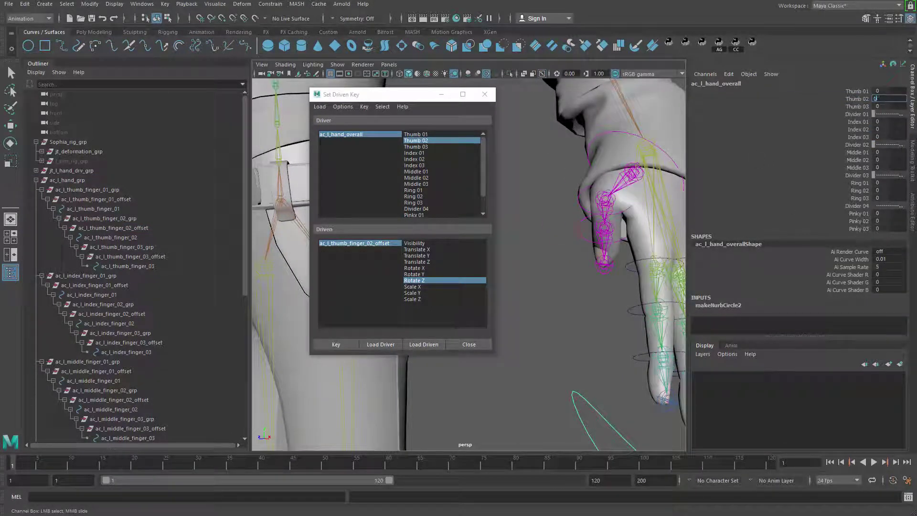
{"action": "key", "text": "Return"}
{"action": "left_click_drag", "start_coordinate": [575, 264], "coordinate": [555, 272], "text": "alt"}
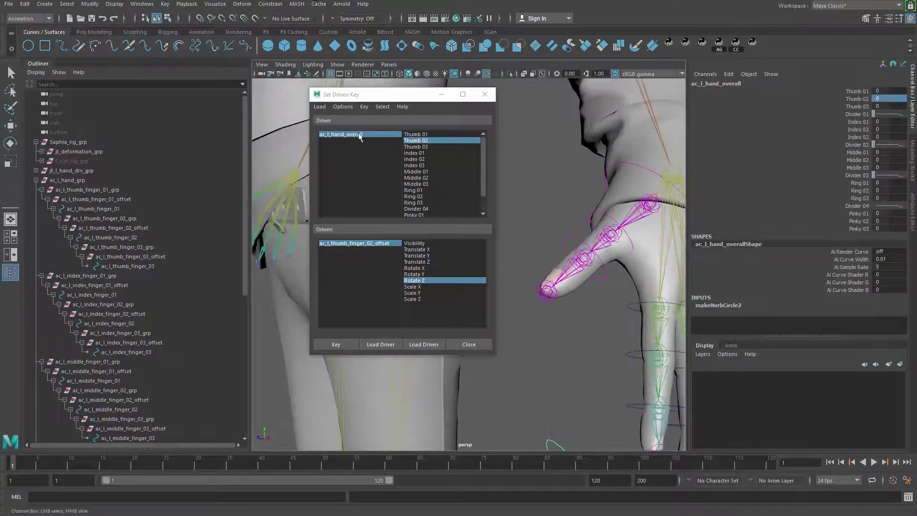
{"action": "left_click", "coordinate": [369, 134]}
{"action": "middle_click_drag", "start_coordinate": [586, 226], "coordinate": [566, 246], "text": "alt"}
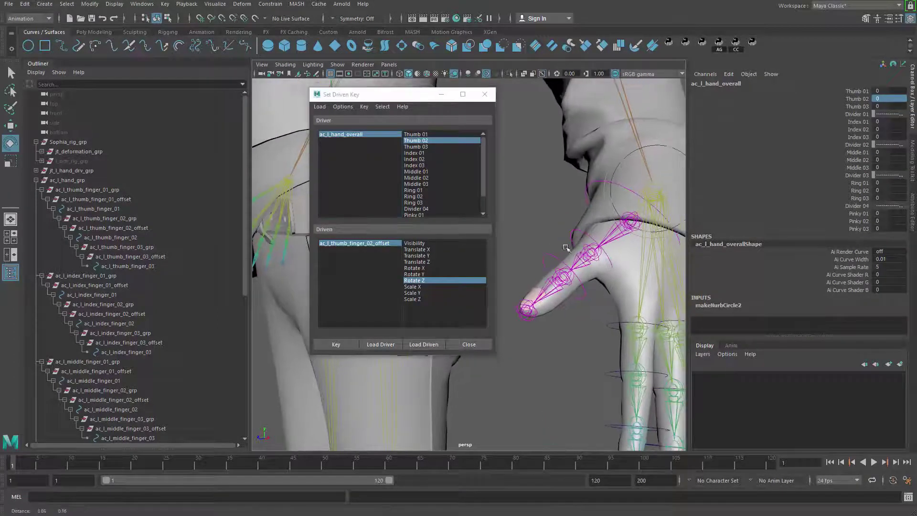
Try rotating the second thumb control, ac_l_thumb_finger_02, and undo the rotation
{"action": "key", "text": "q"}
{"action": "left_click", "coordinate": [383, 243]}
{"action": "left_click", "coordinate": [384, 137]}
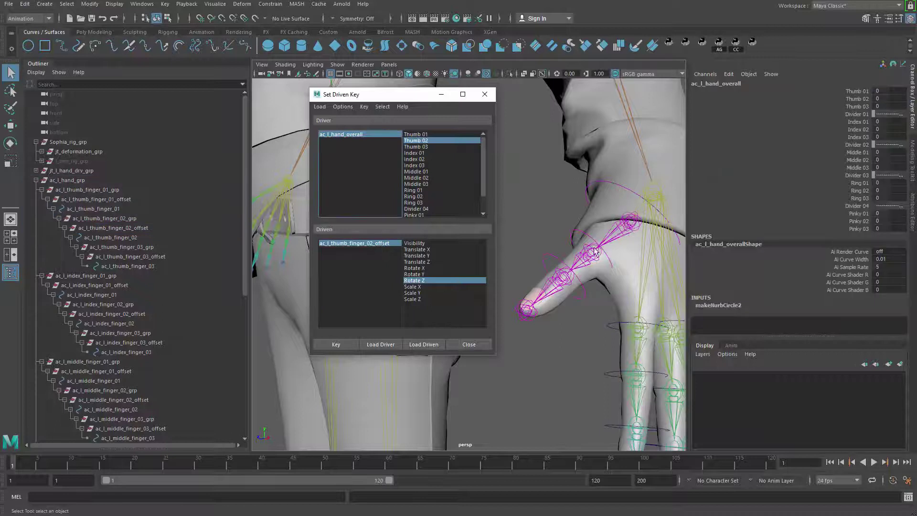
{"action": "left_click", "coordinate": [584, 232]}
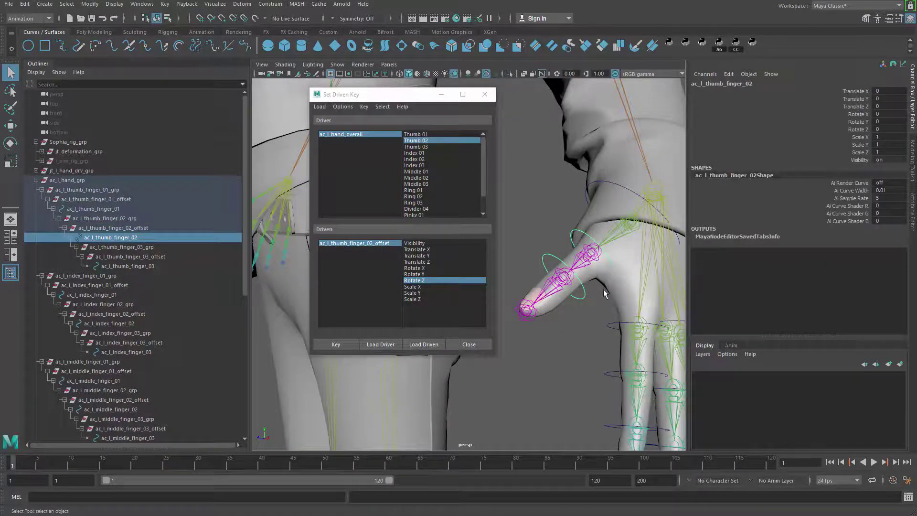
{"action": "left_click_drag", "start_coordinate": [603, 288], "coordinate": [585, 295], "text": "alt"}
{"action": "middle_click_drag", "start_coordinate": [585, 296], "coordinate": [569, 323], "text": "alt"}
{"action": "key", "text": "e"}
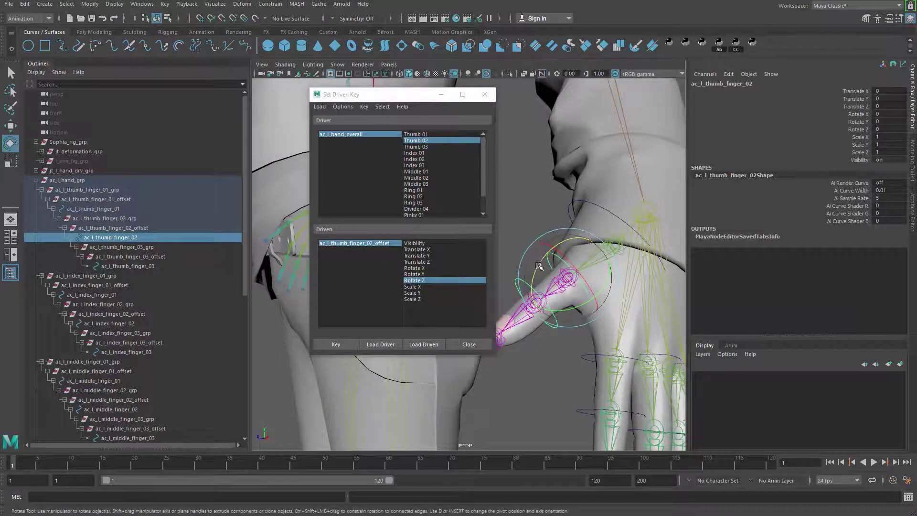
{"action": "left_click_drag", "start_coordinate": [539, 266], "coordinate": [551, 251]}
{"action": "key", "text": "ctrl+z"}
Select the ac_l_hand_overall control, try out its Thumb 02 attribute on the thumb, and undo the change
{"action": "right_click_drag", "start_coordinate": [620, 316], "coordinate": [554, 374], "text": "alt"}
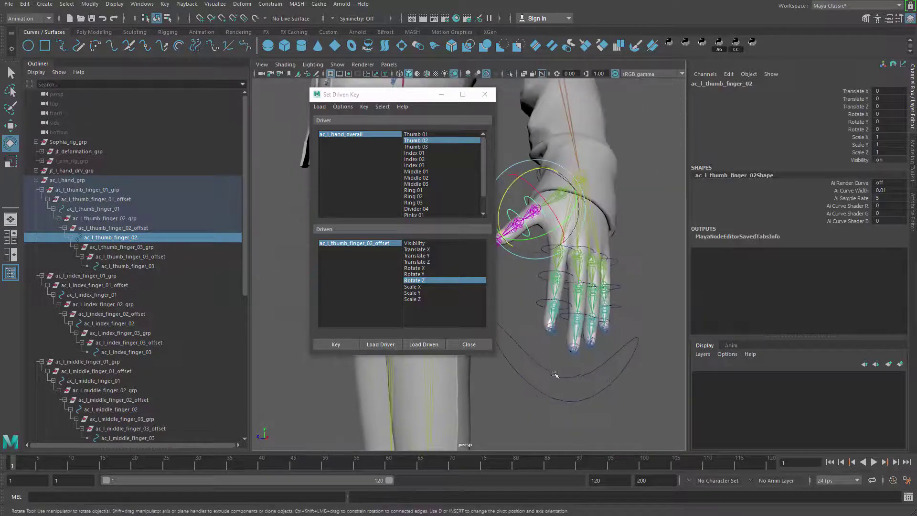
{"action": "left_click", "coordinate": [555, 374]}
{"action": "middle_click_drag", "start_coordinate": [557, 374], "coordinate": [652, 340], "text": "alt"}
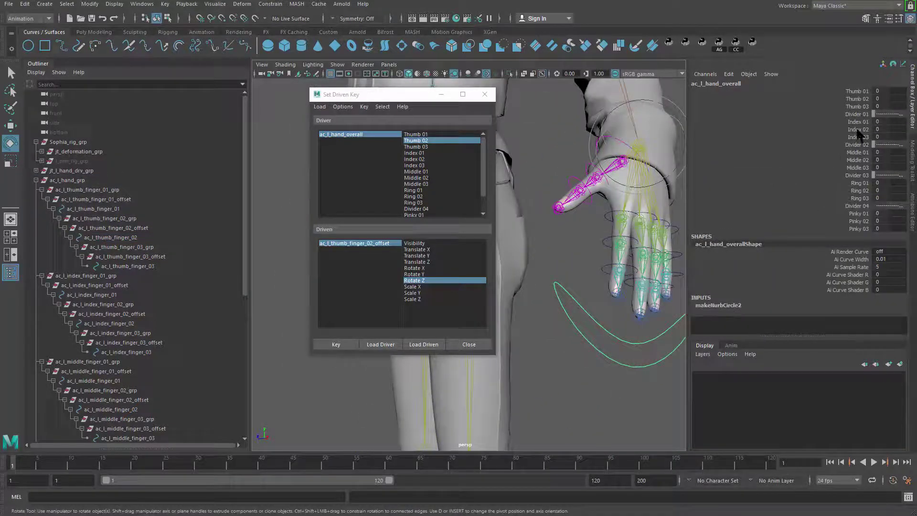
{"action": "left_click", "coordinate": [857, 98]}
{"action": "middle_click_drag", "start_coordinate": [600, 262], "coordinate": [612, 314]}
{"action": "key", "text": "ctrl+z"}
{"action": "right_click_drag", "start_coordinate": [612, 314], "coordinate": [649, 288], "text": "alt"}
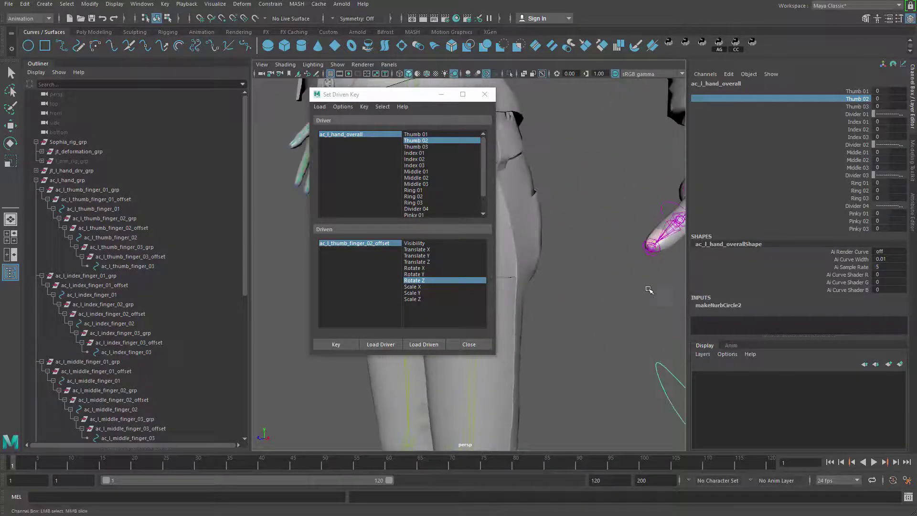
{"action": "middle_click_drag", "start_coordinate": [648, 289], "coordinate": [564, 336], "text": "alt"}
{"action": "left_click_drag", "start_coordinate": [565, 335], "coordinate": [589, 314], "text": "alt"}
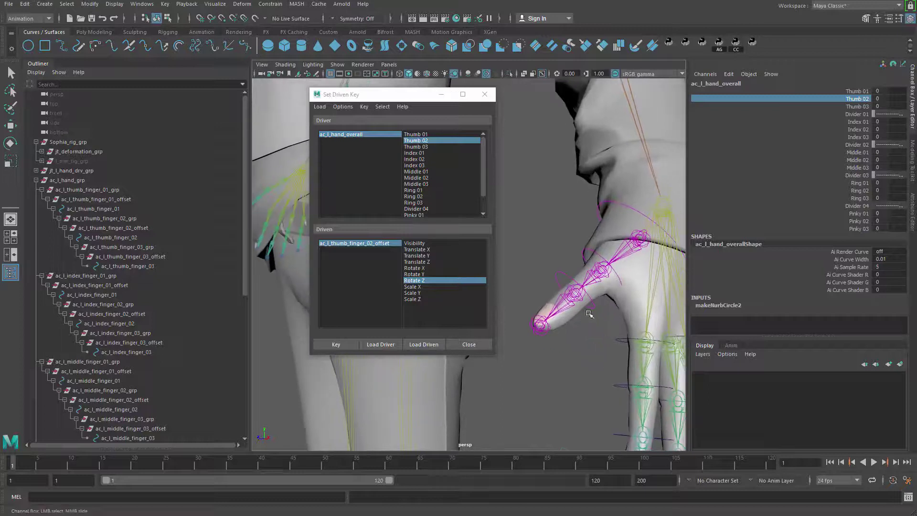
Load the third thumb joint's offset group, ac_l_thumb_finger_03_offset, as the driven object
{"action": "left_click_drag", "start_coordinate": [562, 272], "coordinate": [570, 282]}
{"action": "key", "text": "e"}
{"action": "key", "text": "f"}
{"action": "right_click_drag", "start_coordinate": [591, 268], "coordinate": [497, 282], "text": "alt"}
{"action": "middle_click_drag", "start_coordinate": [496, 281], "coordinate": [614, 254], "text": "alt"}
{"action": "left_click_drag", "start_coordinate": [615, 257], "coordinate": [601, 281], "text": "alt"}
{"action": "left_click_drag", "start_coordinate": [605, 320], "coordinate": [575, 350], "text": "alt"}
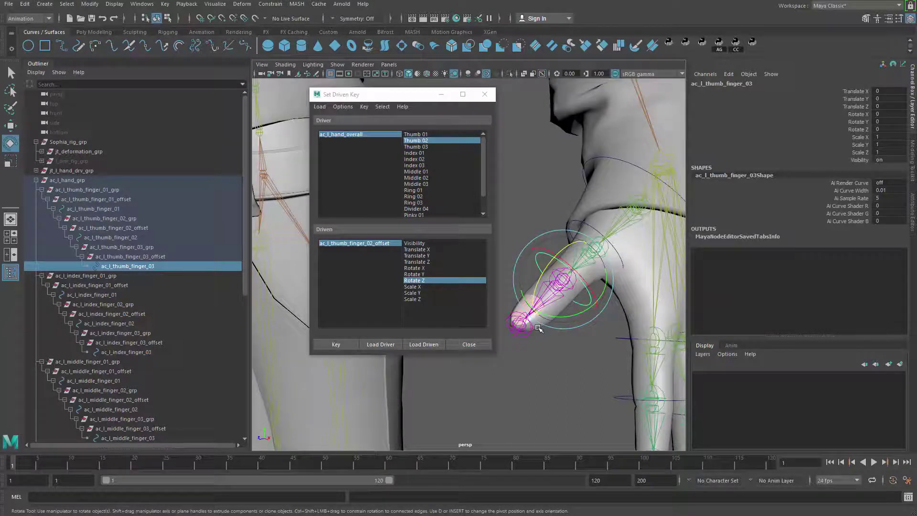
{"action": "left_click_drag", "start_coordinate": [567, 390], "coordinate": [551, 343], "text": "alt"}
{"action": "key", "text": "q"}
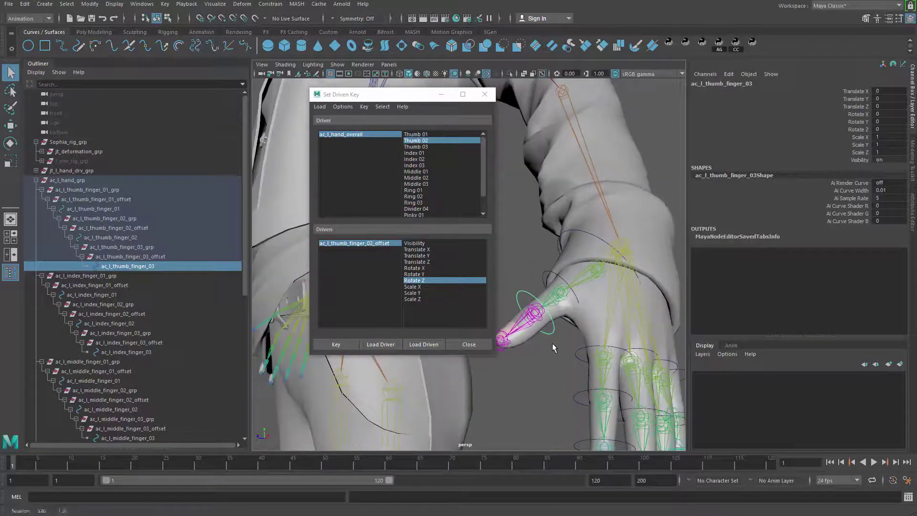
{"action": "key", "text": "Up"}
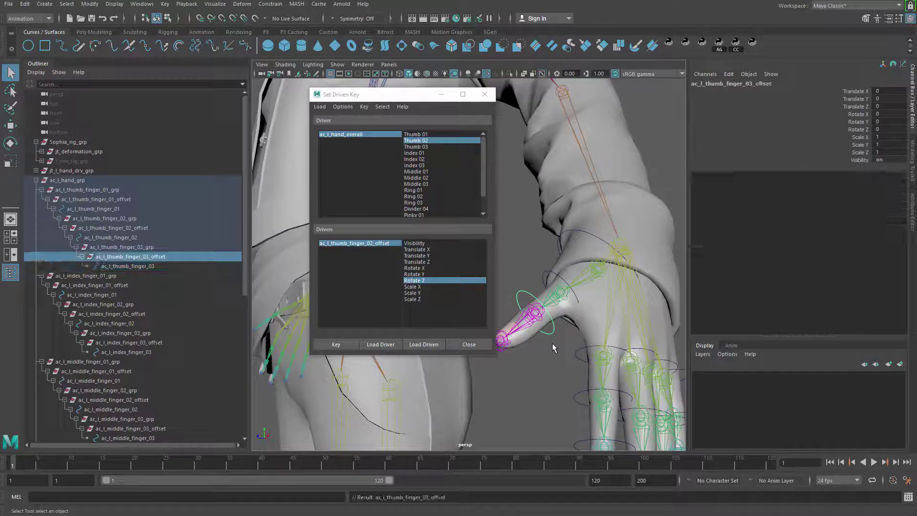
{"action": "left_click_drag", "start_coordinate": [575, 353], "coordinate": [558, 376], "text": "alt"}
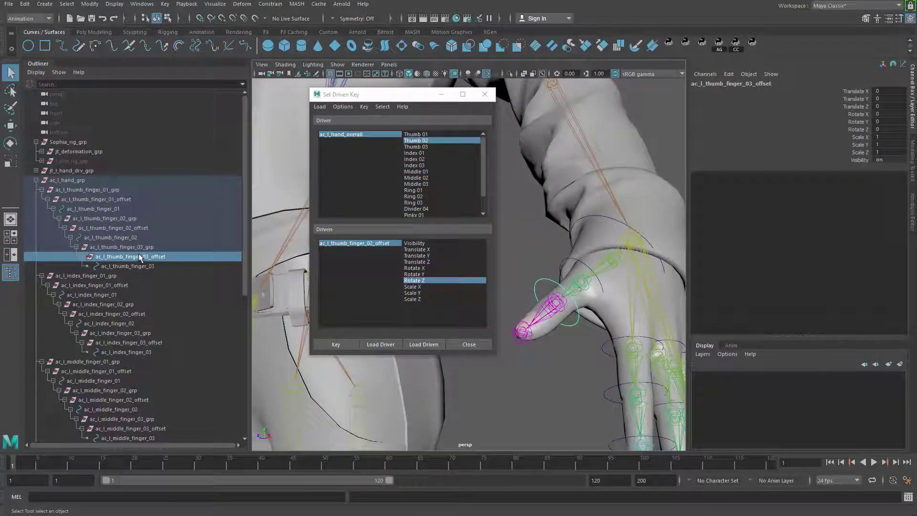
{"action": "key", "text": "w"}
{"action": "left_click_drag", "start_coordinate": [581, 359], "coordinate": [566, 351], "text": "alt"}
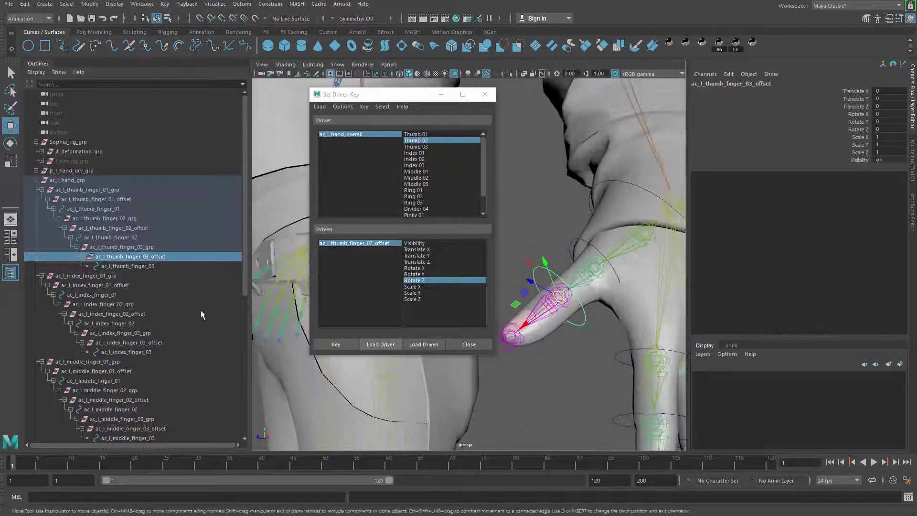
{"action": "left_click", "coordinate": [422, 344]}
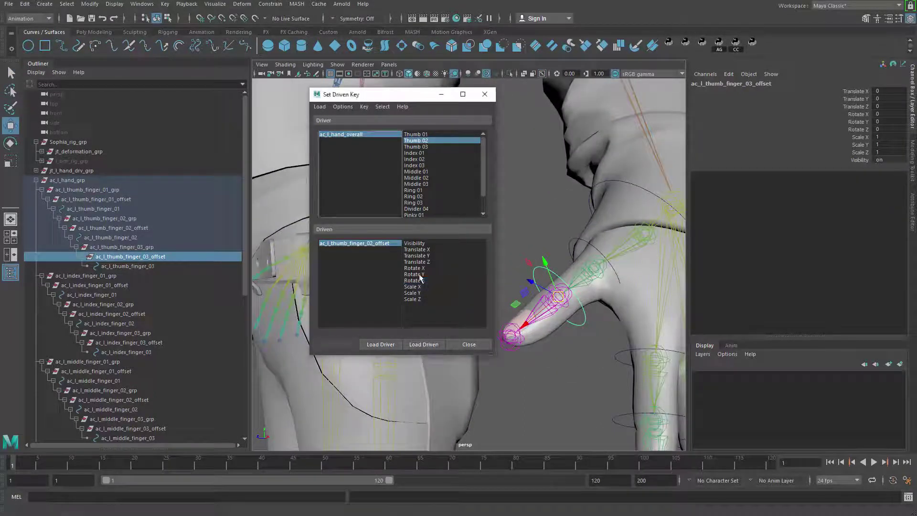
Set a driven key linking Rotate Z of ac_l_thumb_finger_03_offset to Thumb 03, with both at 0
{"action": "left_click", "coordinate": [423, 281]}
{"action": "left_click", "coordinate": [415, 147]}
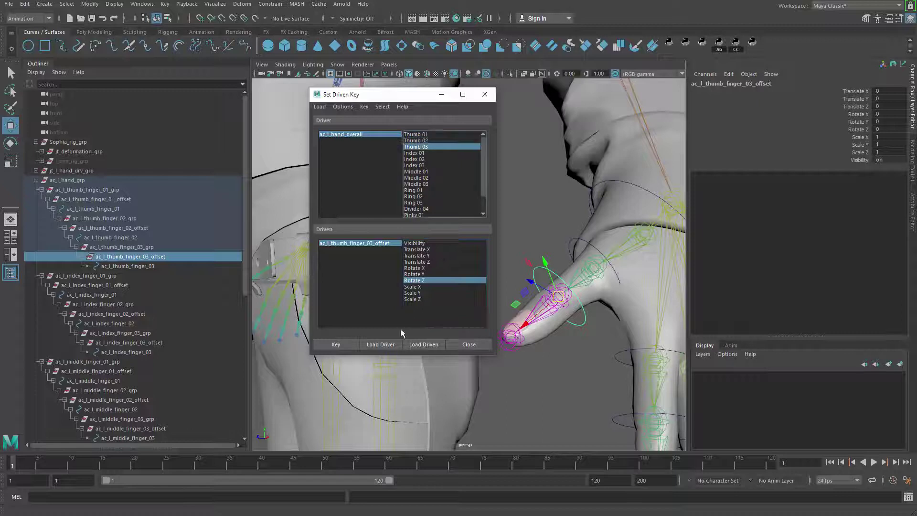
{"action": "left_click", "coordinate": [340, 344]}
Set Thumb 03 to 10 and key ac_l_thumb_finger_03_offset against it with Rotate Z at -90
{"action": "left_click", "coordinate": [366, 134]}
{"action": "left_click", "coordinate": [858, 106]}
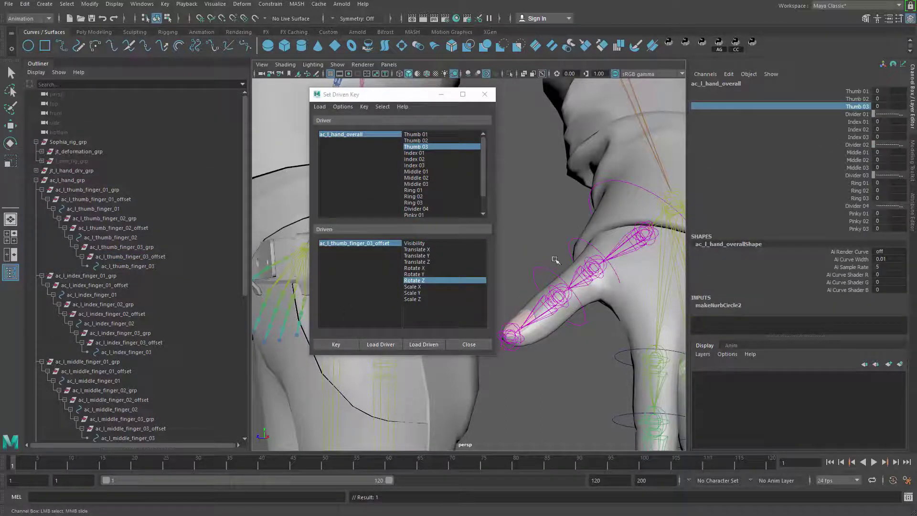
{"action": "left_click", "coordinate": [357, 241]}
{"action": "middle_click_drag", "start_coordinate": [573, 272], "coordinate": [604, 250], "text": "alt"}
{"action": "left_click", "coordinate": [372, 243]}
{"action": "key", "text": "w"}
{"action": "key", "text": "e"}
{"action": "left_click_drag", "start_coordinate": [604, 249], "coordinate": [601, 365], "text": "alt"}
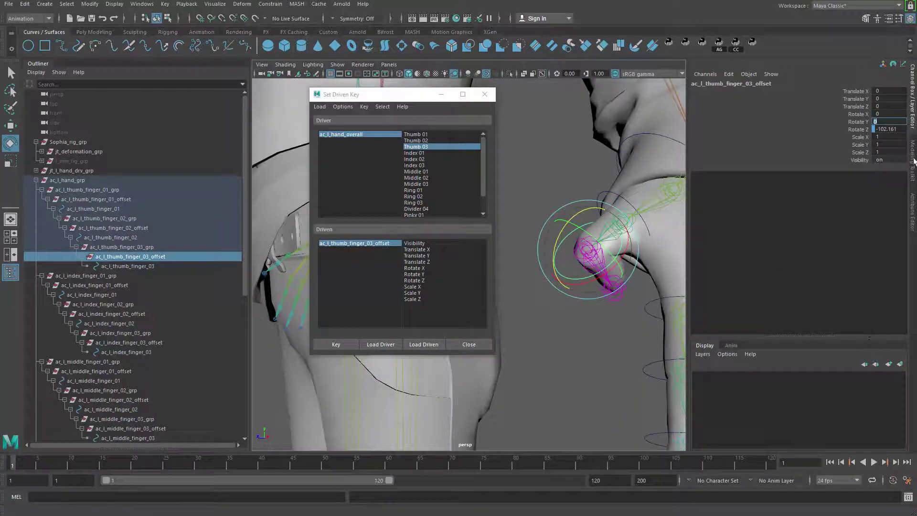
{"action": "left_click", "coordinate": [893, 130]}
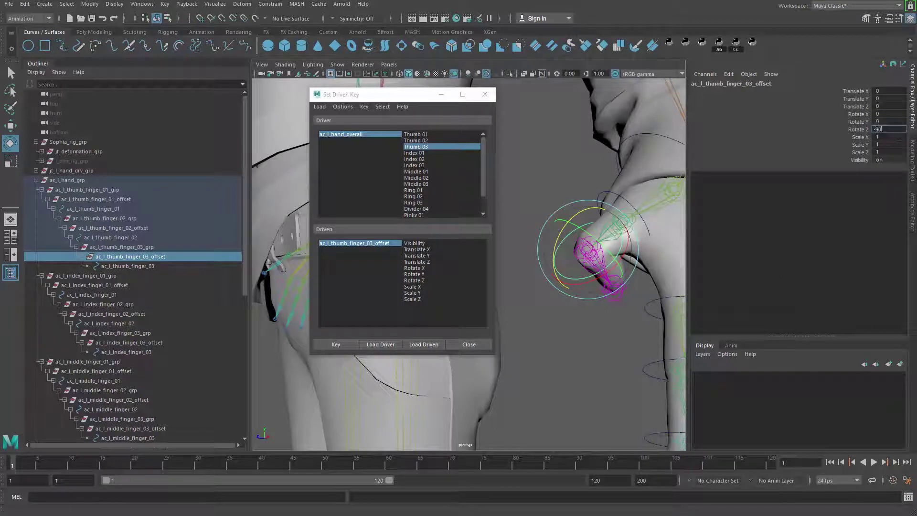
{"action": "type", "text": "-90"}
{"action": "key", "text": "Return"}
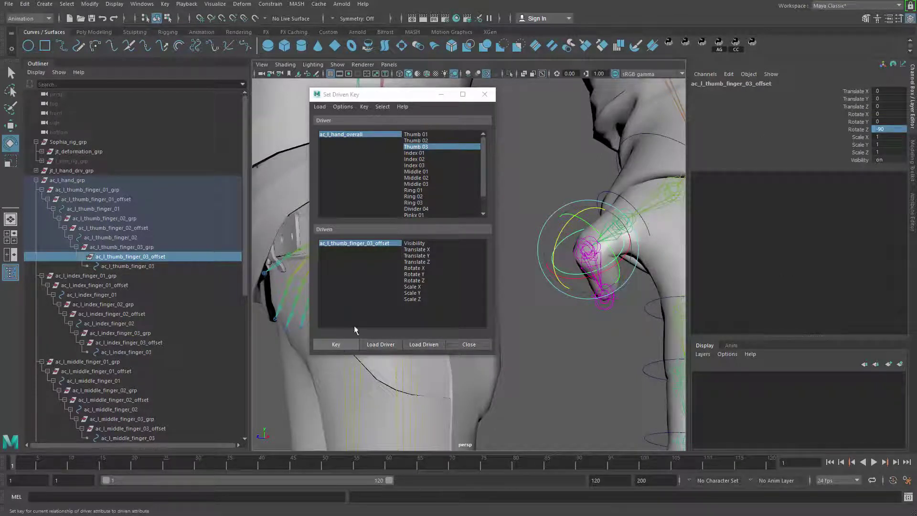
{"action": "left_click", "coordinate": [416, 280]}
{"action": "left_click", "coordinate": [353, 347]}
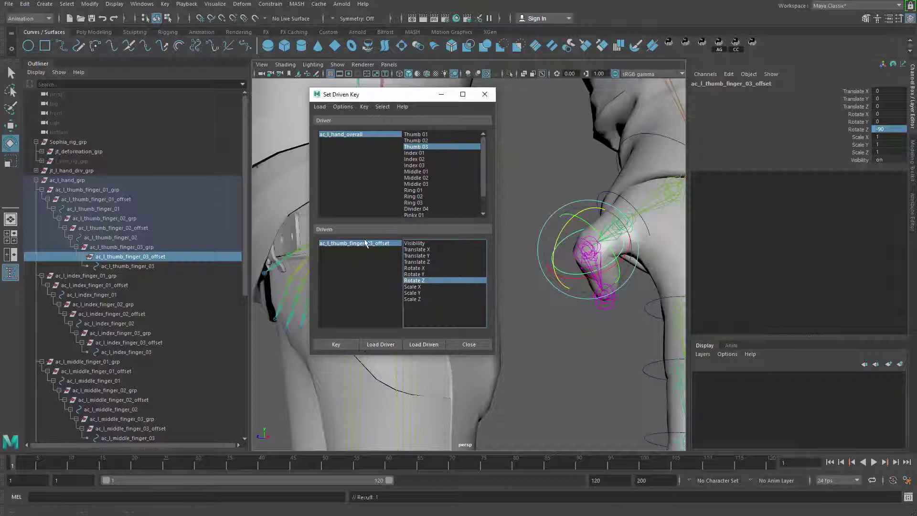
Set Thumb 03 to -10 and key ac_l_thumb_finger_03_offset against it with Rotate Z at 55
{"action": "left_click", "coordinate": [387, 135]}
{"action": "left_click", "coordinate": [857, 106]}
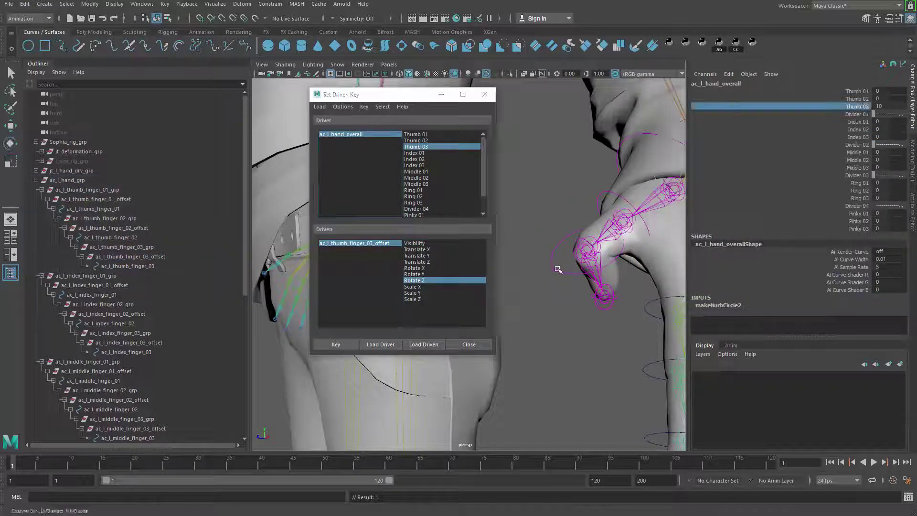
{"action": "middle_click_drag", "start_coordinate": [557, 269], "coordinate": [91, 400]}
{"action": "left_click", "coordinate": [365, 243]}
{"action": "key", "text": "e"}
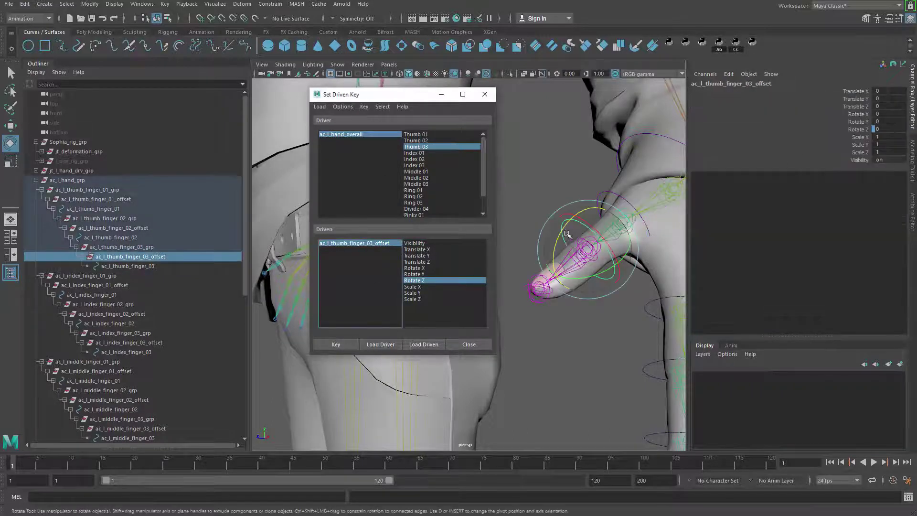
{"action": "left_click_drag", "start_coordinate": [567, 233], "coordinate": [540, 225]}
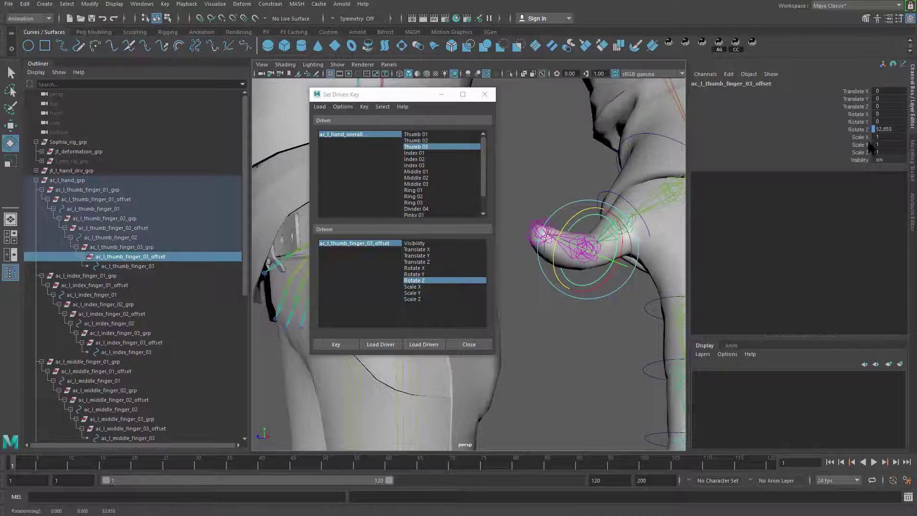
{"action": "double_click", "coordinate": [892, 129]}
{"action": "type", "text": "55"}
{"action": "key", "text": "Return"}
{"action": "left_click", "coordinate": [336, 344]}
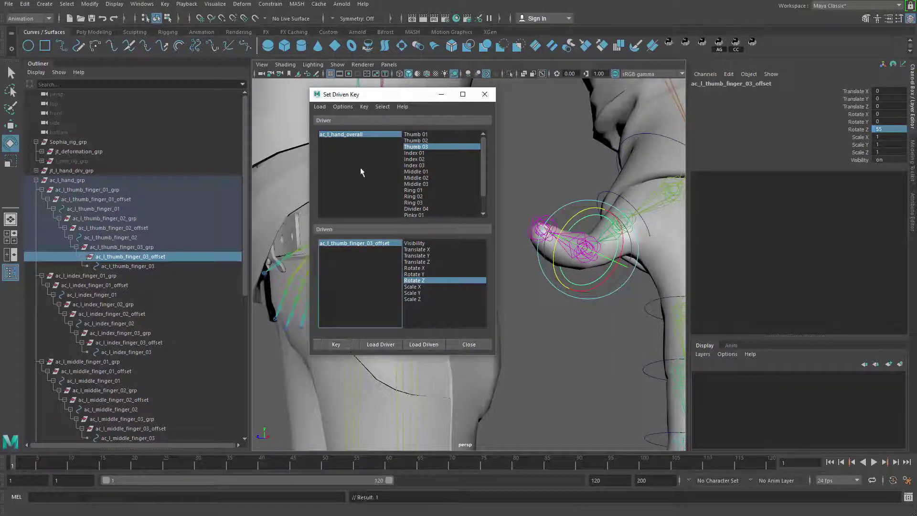
Try out the Thumb 03 attribute on ac_l_hand_overall and undo the change
{"action": "left_click", "coordinate": [359, 134]}
{"action": "left_click", "coordinate": [858, 106]}
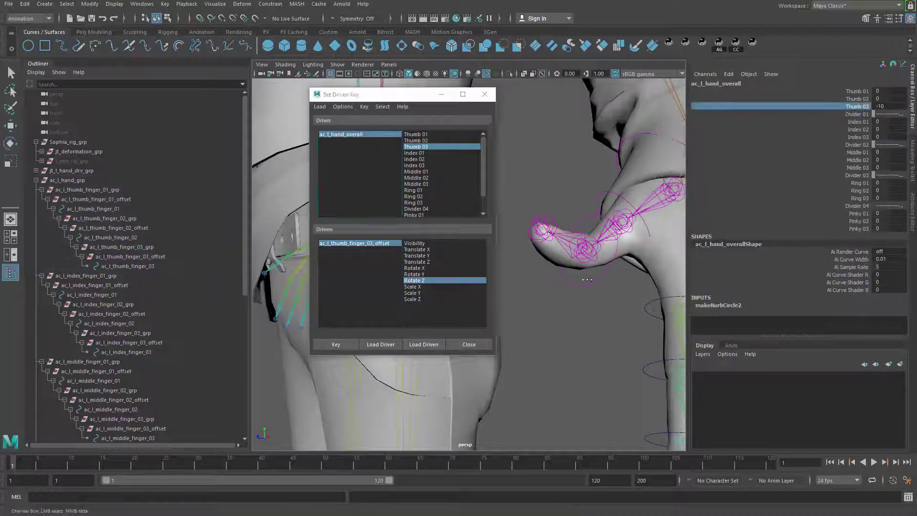
{"action": "middle_click_drag", "start_coordinate": [660, 269], "coordinate": [821, 189]}
{"action": "key", "text": "ctrl+z"}
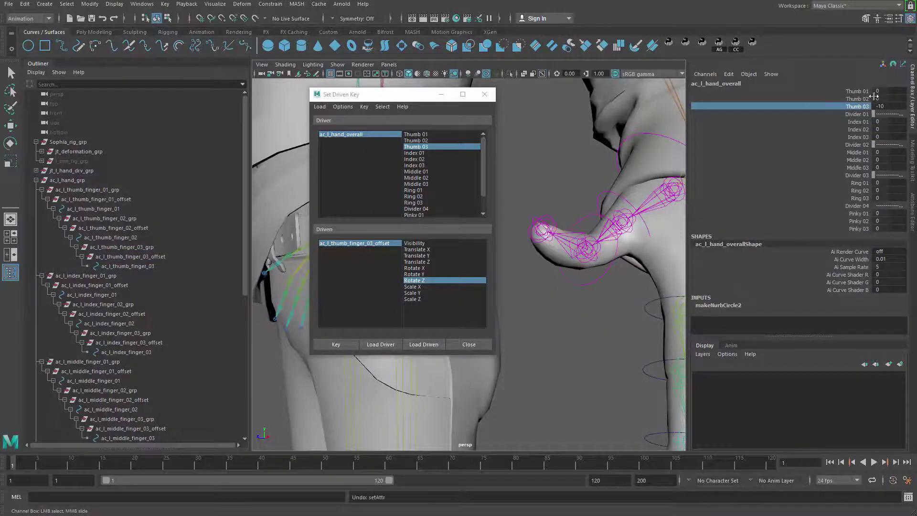
Reset the Thumb 03 attribute of ac_l_hand_overall to 0
{"action": "left_click_drag", "start_coordinate": [868, 91], "coordinate": [895, 107]}
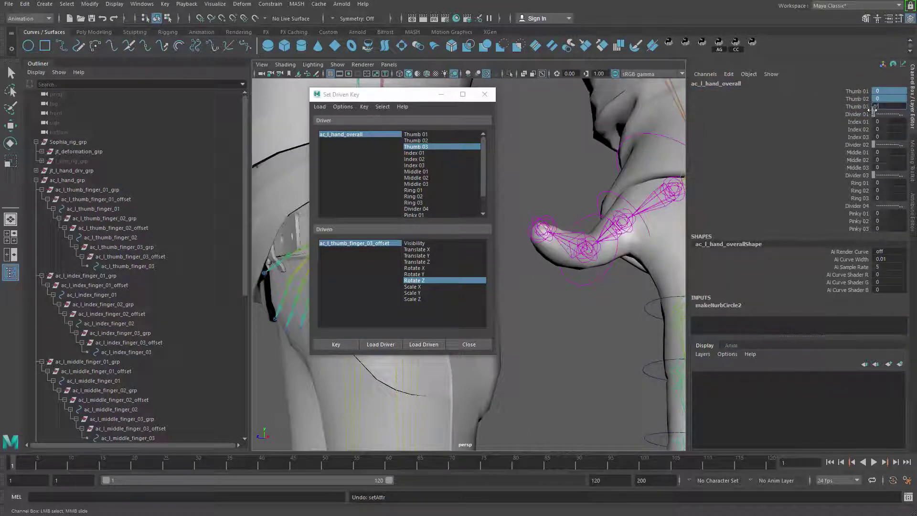
{"action": "key", "text": "Return"}
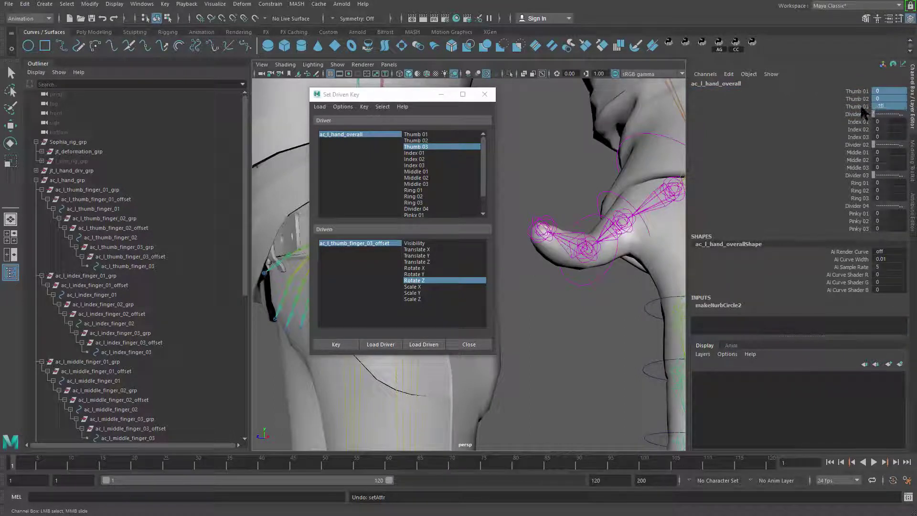
{"action": "left_click", "coordinate": [891, 107]}
{"action": "type", "text": "0"}
{"action": "key", "text": "Return"}
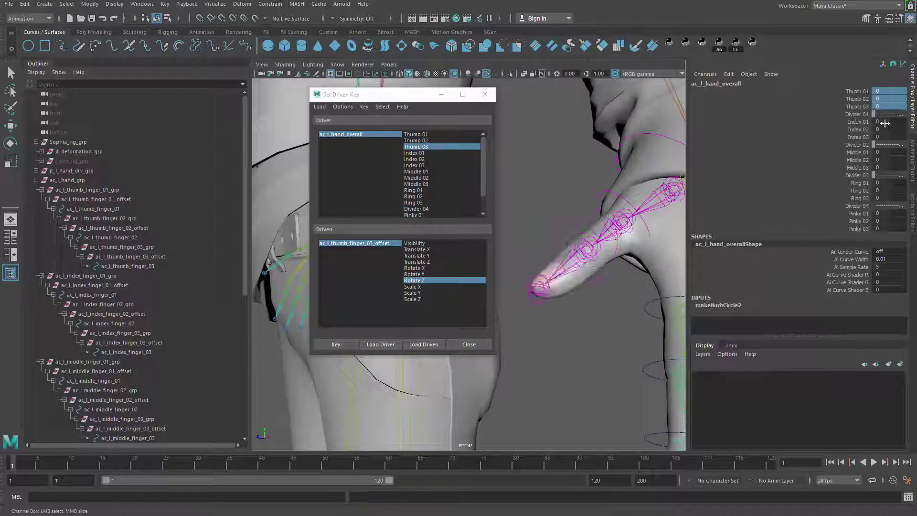
Try bending the whole thumb with Thumb 01, Thumb 02 and Thumb 03 together, and undo the change
{"action": "left_click_drag", "start_coordinate": [857, 91], "coordinate": [835, 106]}
{"action": "mouse_move", "coordinate": [573, 263]}
{"action": "middle_mouse_down"}
{"action": "mouse_move", "coordinate": [610, 260]}
{"action": "mouse_move", "coordinate": [530, 266]}
{"action": "mouse_move", "coordinate": [614, 267]}
{"action": "mouse_move", "coordinate": [580, 267]}
{"action": "middle_mouse_up"}
{"action": "key", "text": "ctrl+z"}
Select ac_l_index_finger_01_offset, the offset group above the first index finger control
{"action": "scroll", "coordinate": [580, 266], "scroll_direction": "down", "scroll_amount": 3}
{"action": "left_click_drag", "start_coordinate": [587, 272], "coordinate": [573, 286], "text": "alt"}
{"action": "middle_click_drag", "start_coordinate": [573, 296], "coordinate": [572, 248], "text": "alt"}
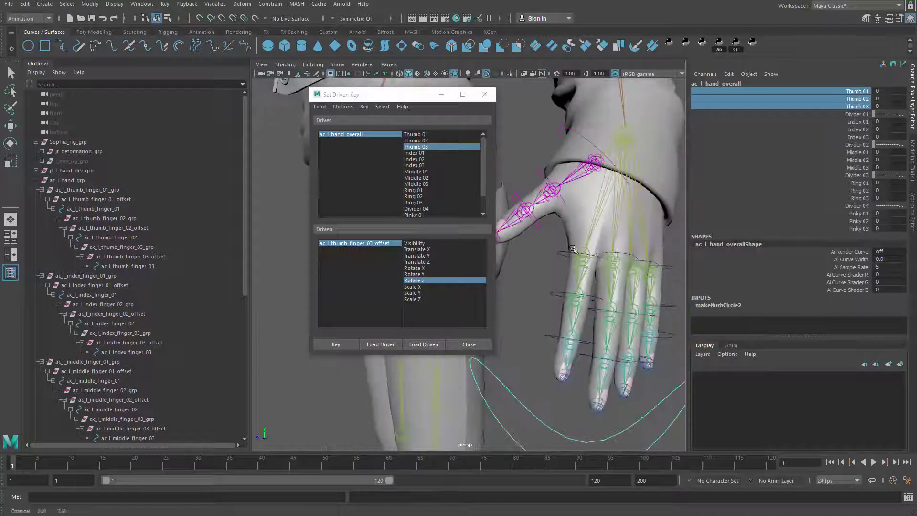
{"action": "left_click_drag", "start_coordinate": [572, 248], "coordinate": [561, 272], "text": "alt"}
{"action": "left_click", "coordinate": [573, 245]}
{"action": "left_click", "coordinate": [563, 256]}
{"action": "key", "text": "f"}
{"action": "key", "text": "w"}
{"action": "scroll", "coordinate": [600, 303], "scroll_direction": "down", "scroll_amount": 3}
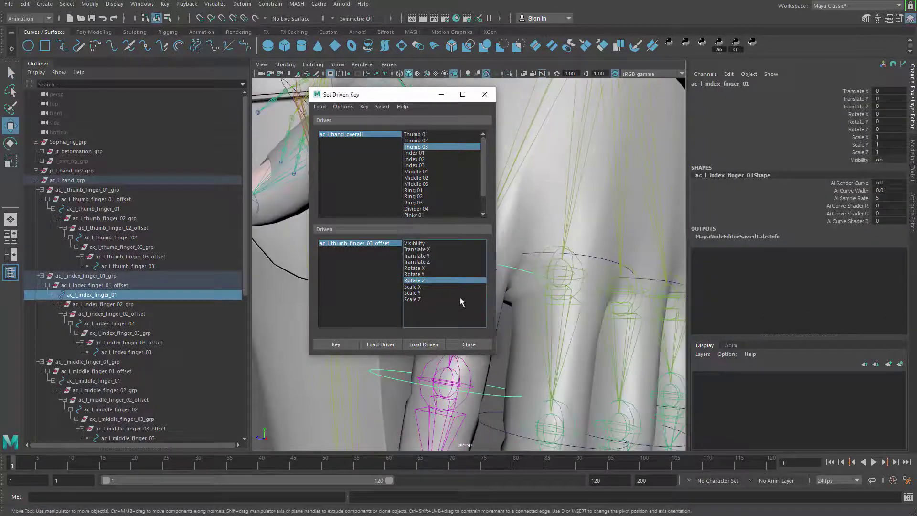
{"action": "left_click", "coordinate": [112, 285]}
{"action": "key", "text": "f"}
Snap the pivot of ac_l_index_finger_01_offset onto the index finger's base joint
{"action": "left_click_drag", "start_coordinate": [382, 94], "coordinate": [175, 126]}
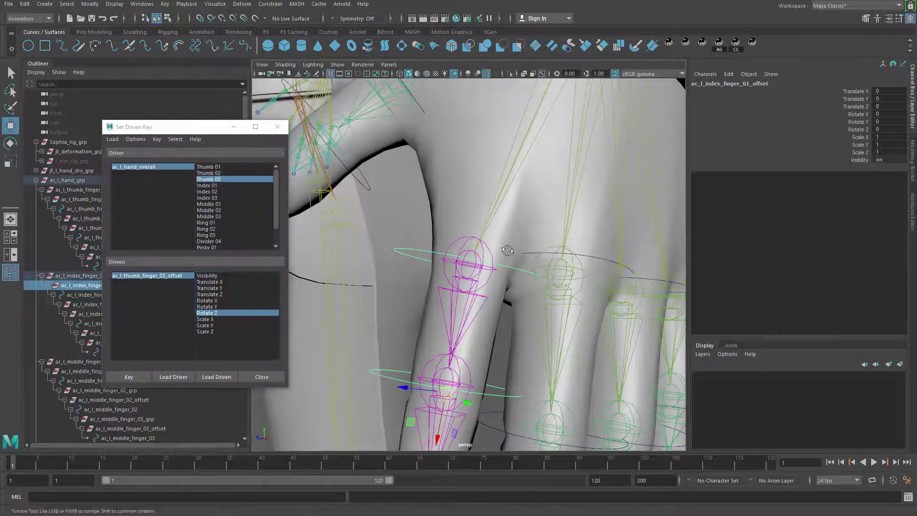
{"action": "left_click_drag", "start_coordinate": [491, 320], "coordinate": [451, 320], "text": "alt"}
{"action": "middle_click_drag", "start_coordinate": [448, 323], "coordinate": [466, 256]}
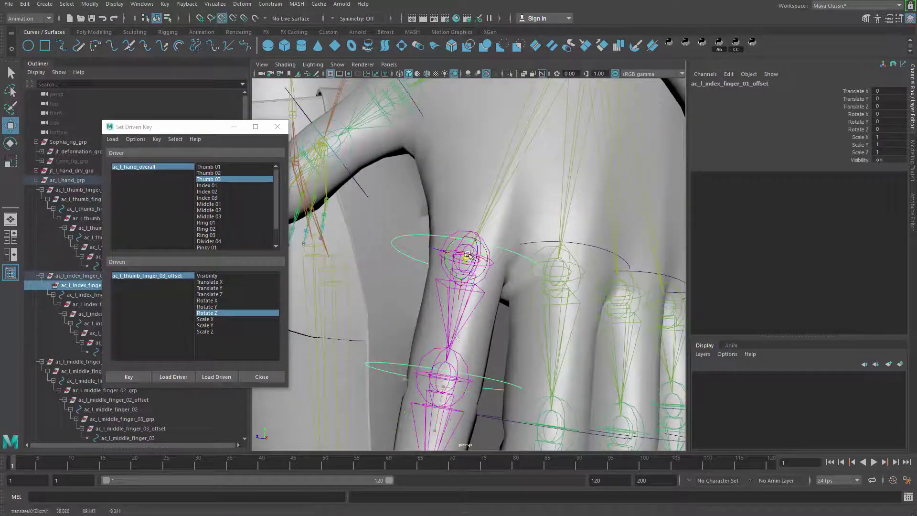
Load ac_l_index_finger_01_offset as the driven object and key its Rotate Z against Index 01, with both at 0
{"action": "right_click_drag", "start_coordinate": [516, 303], "coordinate": [415, 291], "text": "alt"}
{"action": "middle_click_drag", "start_coordinate": [416, 290], "coordinate": [460, 279], "text": "alt"}
{"action": "left_click", "coordinate": [218, 377]}
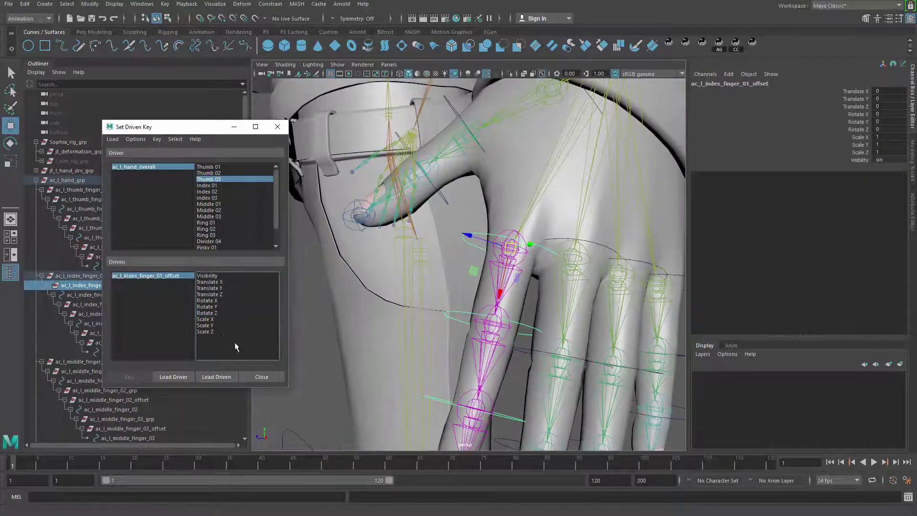
{"action": "left_click", "coordinate": [215, 313]}
{"action": "left_click_drag", "start_coordinate": [477, 286], "coordinate": [444, 262], "text": "alt"}
{"action": "left_click", "coordinate": [213, 186]}
{"action": "left_click", "coordinate": [137, 379]}
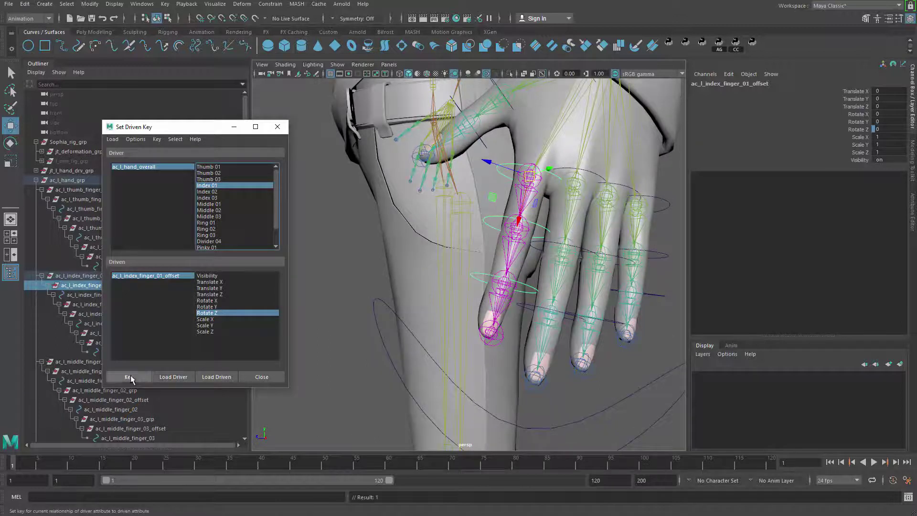
Set Index 01 on the hand's overall control to 10
{"action": "left_click", "coordinate": [160, 168]}
{"action": "left_click_drag", "start_coordinate": [525, 205], "coordinate": [617, 185], "text": "alt"}
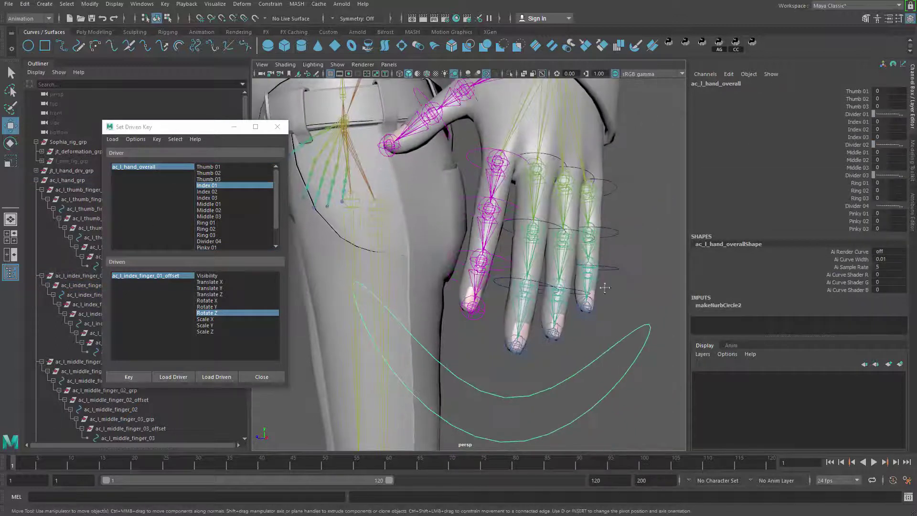
{"action": "left_click_drag", "start_coordinate": [605, 288], "coordinate": [620, 272], "text": "alt"}
{"action": "left_click", "coordinate": [858, 122]}
{"action": "right_click_drag", "start_coordinate": [391, 324], "coordinate": [511, 272], "text": "alt"}
{"action": "left_click_drag", "start_coordinate": [512, 272], "coordinate": [549, 248], "text": "alt"}
{"action": "middle_click_drag", "start_coordinate": [575, 186], "coordinate": [551, 256], "text": "alt"}
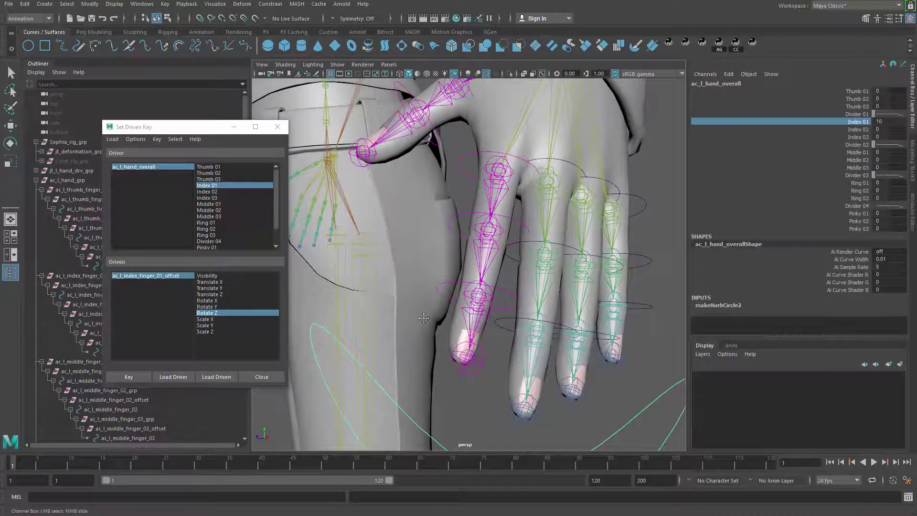
{"action": "middle_click_drag", "start_coordinate": [424, 318], "coordinate": [422, 354], "text": "alt"}
Set Rotate Z of ac_l_index_finger_01_offset to -90 and key it against Index 01
{"action": "left_click", "coordinate": [170, 275]}
{"action": "left_click_drag", "start_coordinate": [491, 229], "coordinate": [478, 258], "text": "alt"}
{"action": "key", "text": "e"}
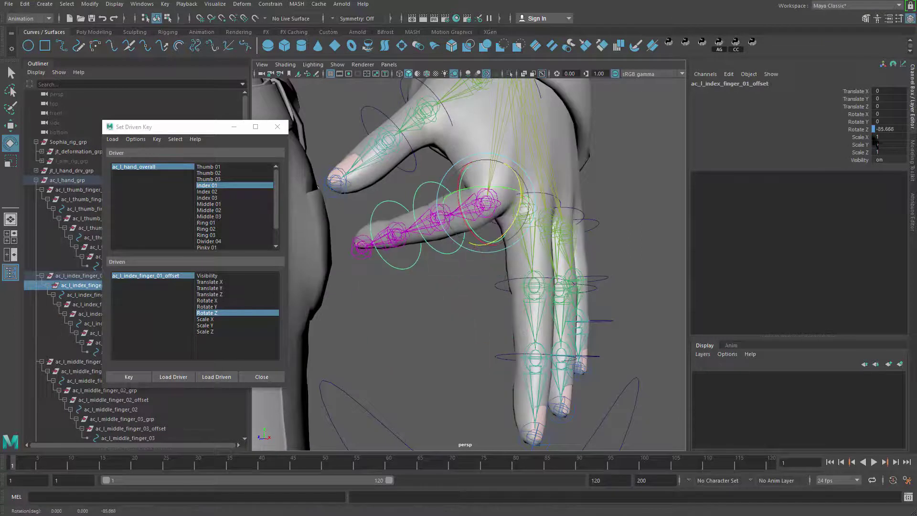
{"action": "left_click", "coordinate": [876, 129]}
{"action": "type", "text": "-90"}
{"action": "key", "text": "Return"}
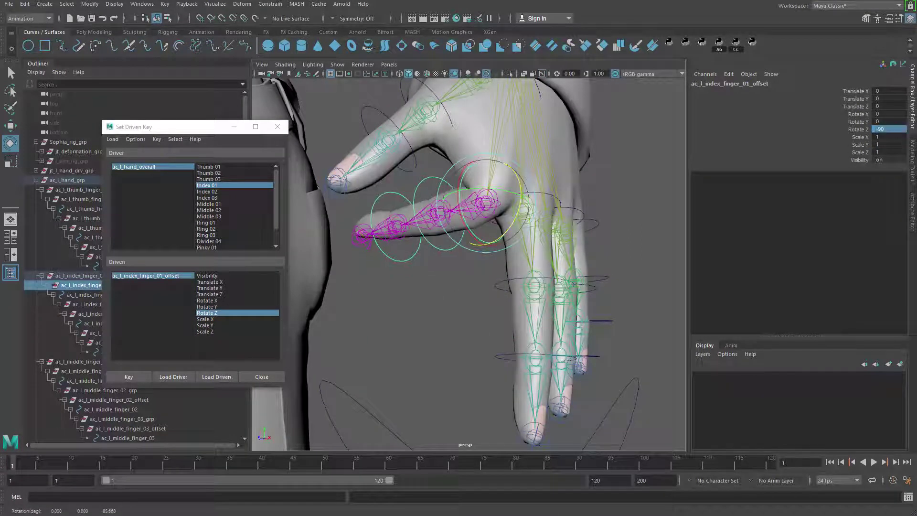
{"action": "left_click", "coordinate": [129, 375]}
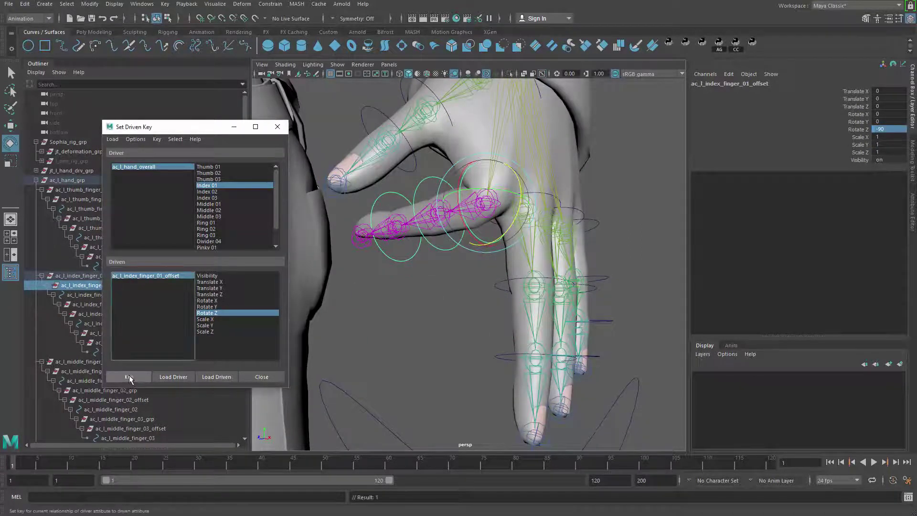
Set Index 01 on ac_l_hand_overall to -10 for the backward bend
{"action": "left_click", "coordinate": [169, 167]}
{"action": "left_click", "coordinate": [849, 123]}
{"action": "middle_click_drag", "start_coordinate": [573, 201], "coordinate": [185, 281]}
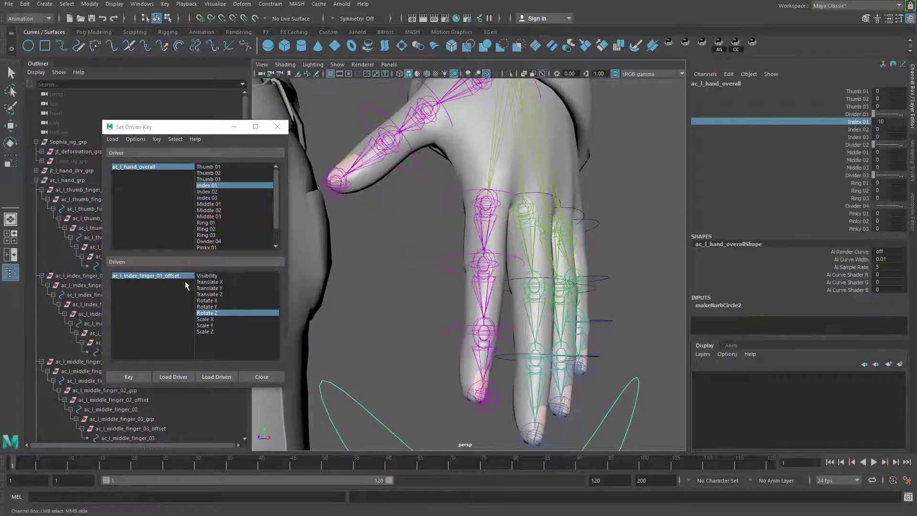
Rotate ac_l_index_finger_01_offset backwards and set its Rotate Z to 50
{"action": "left_click", "coordinate": [155, 276]}
{"action": "left_click_drag", "start_coordinate": [420, 229], "coordinate": [520, 190], "text": "alt"}
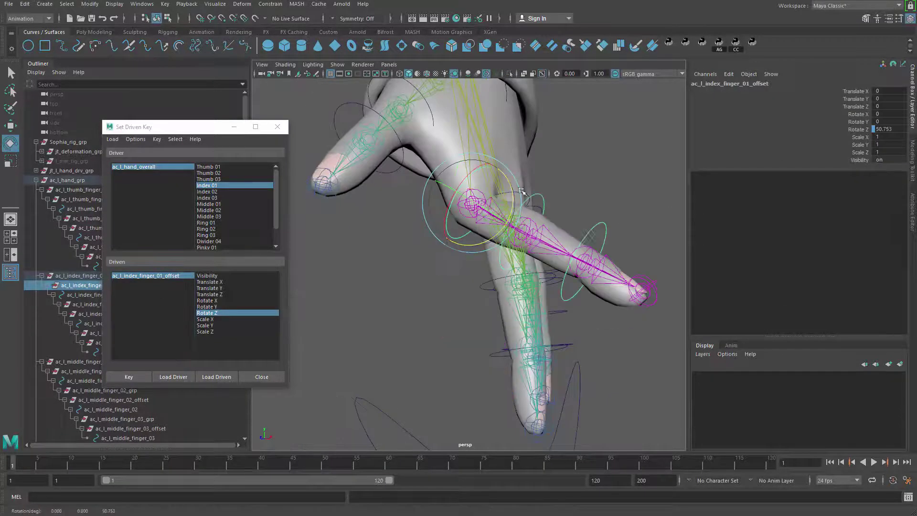
{"action": "middle_click_drag", "start_coordinate": [633, 210], "coordinate": [618, 222], "text": "alt"}
{"action": "left_click_drag", "start_coordinate": [619, 222], "coordinate": [638, 220], "text": "alt"}
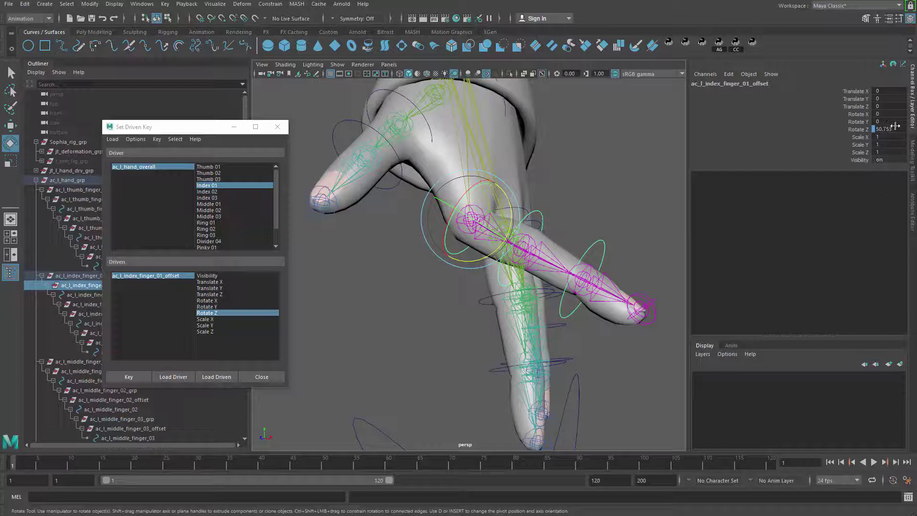
{"action": "double_click", "coordinate": [894, 127]}
{"action": "type", "text": "50"}
{"action": "key", "text": "Return"}
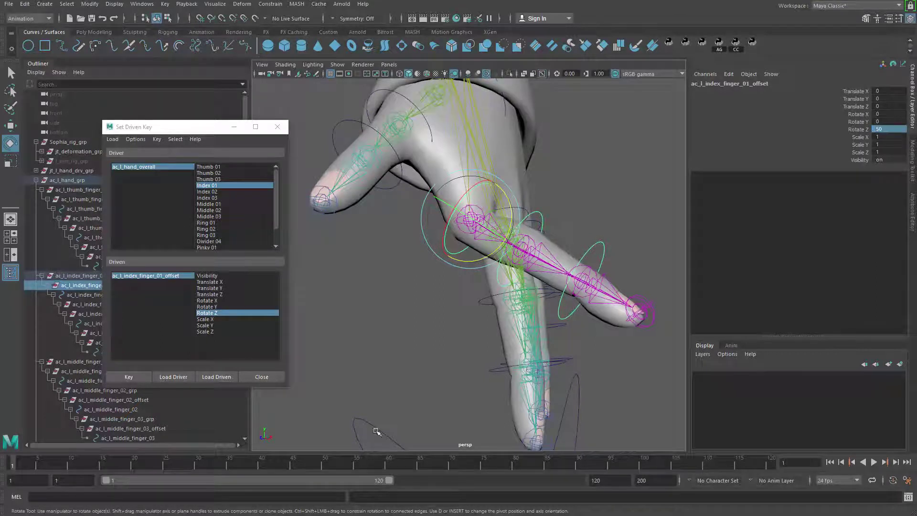
Try bending the index finger further back to a Rotate Z of about 84, and undo it
{"action": "left_click_drag", "start_coordinate": [377, 431], "coordinate": [432, 387], "text": "alt"}
{"action": "left_click_drag", "start_coordinate": [518, 210], "coordinate": [519, 181]}
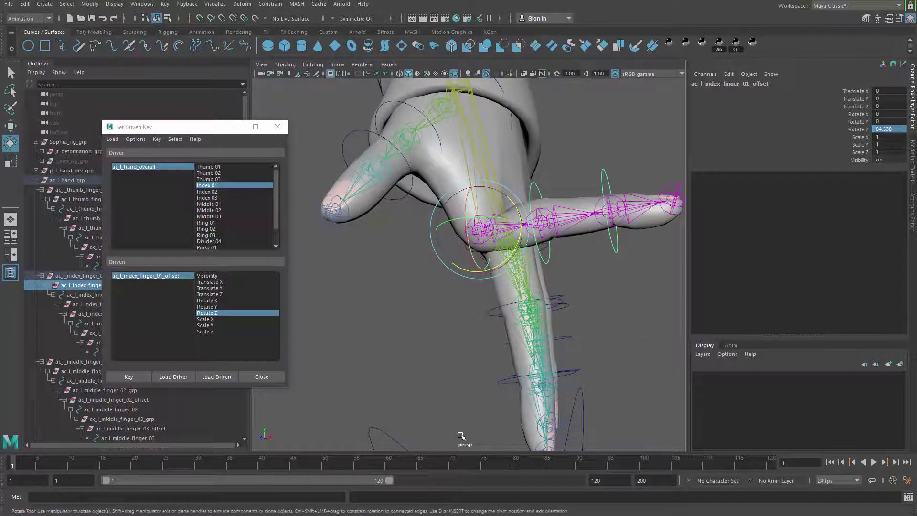
{"action": "key", "text": "ctrl+z"}
{"action": "left_click", "coordinate": [886, 129]}
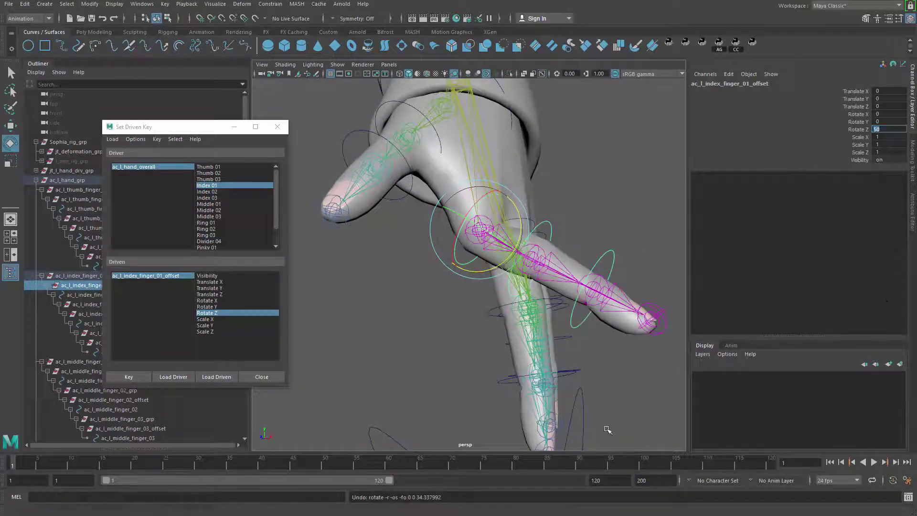
Key the backward Rotate Z of ac_l_index_finger_01_offset against Index 01
{"action": "middle_click_drag", "start_coordinate": [517, 380], "coordinate": [504, 349], "text": "alt"}
{"action": "left_click_drag", "start_coordinate": [470, 358], "coordinate": [519, 208], "text": "alt"}
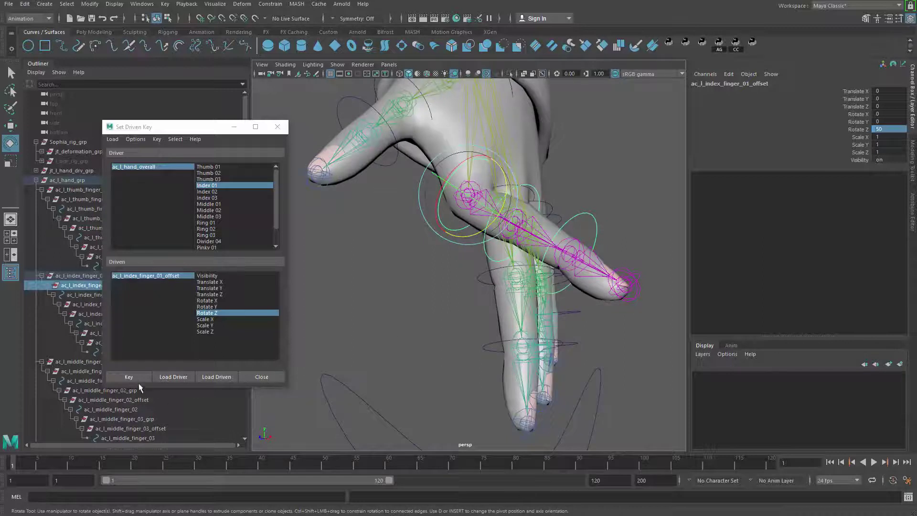
{"action": "left_click", "coordinate": [134, 377]}
Test the index finger's base bend by varying Index 01 on the overall control, and reset it to 0
{"action": "left_click", "coordinate": [160, 165]}
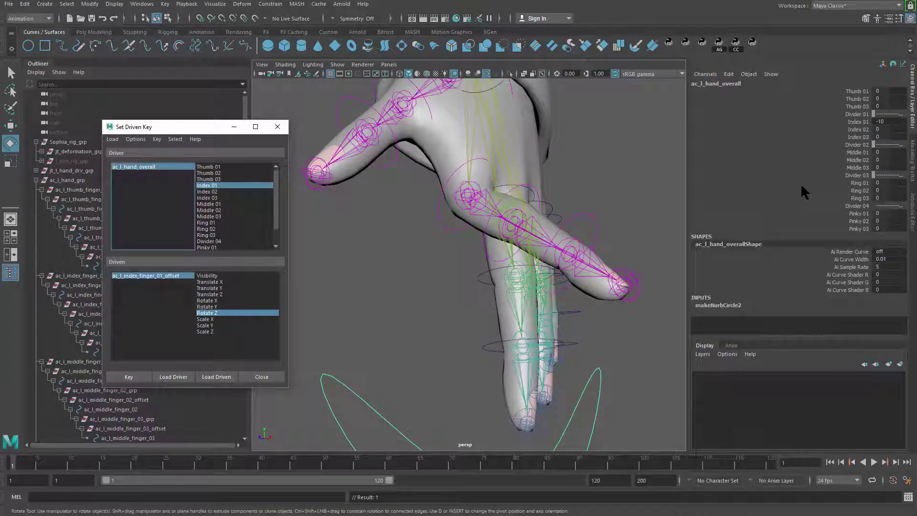
{"action": "left_click", "coordinate": [857, 122]}
{"action": "middle_click_drag", "start_coordinate": [553, 286], "coordinate": [668, 268]}
{"action": "left_click", "coordinate": [887, 124]}
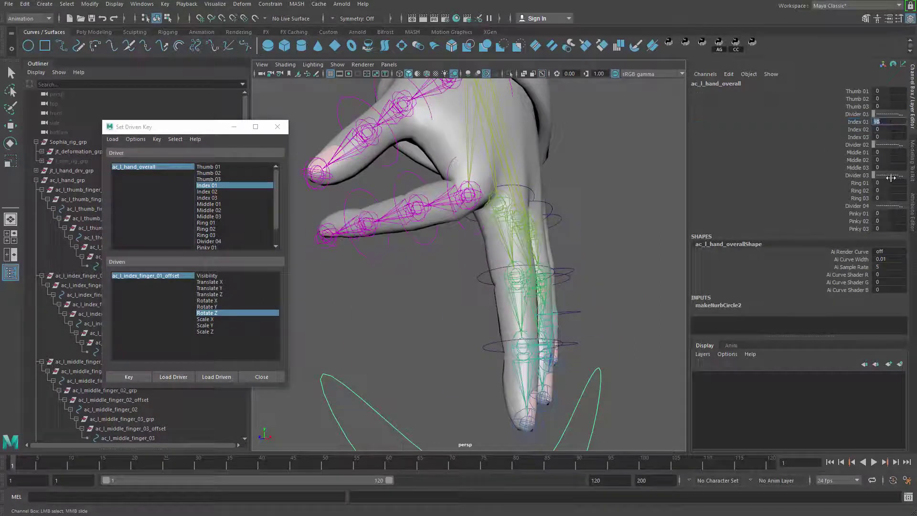
{"action": "type", "text": "0"}
{"action": "key", "text": "Return"}
{"action": "left_click_drag", "start_coordinate": [402, 335], "coordinate": [374, 337], "text": "alt"}
{"action": "scroll", "coordinate": [419, 231], "scroll_direction": "up", "scroll_amount": 1}
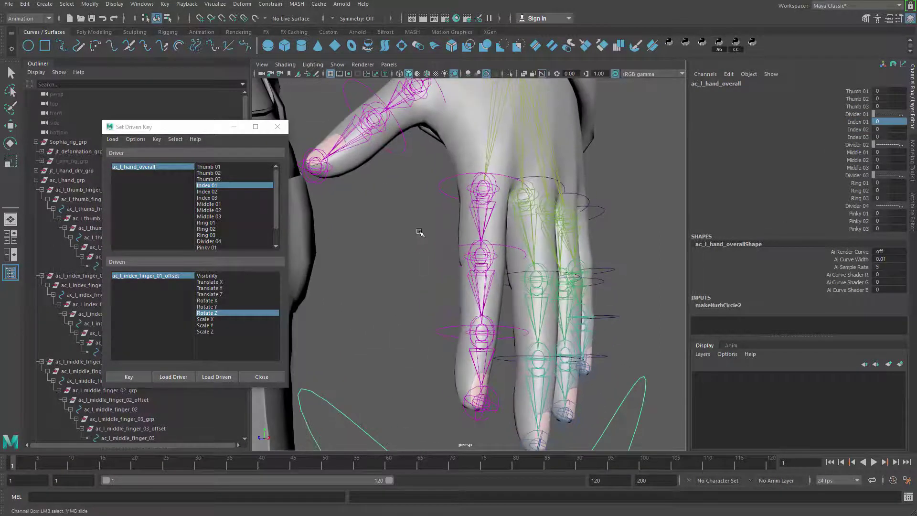
Select ac_l_index_finger_02_offset, the offset group above the second index finger control
{"action": "left_click", "coordinate": [436, 257]}
{"action": "key", "text": "e"}
{"action": "left_click_drag", "start_coordinate": [186, 127], "coordinate": [268, 93]}
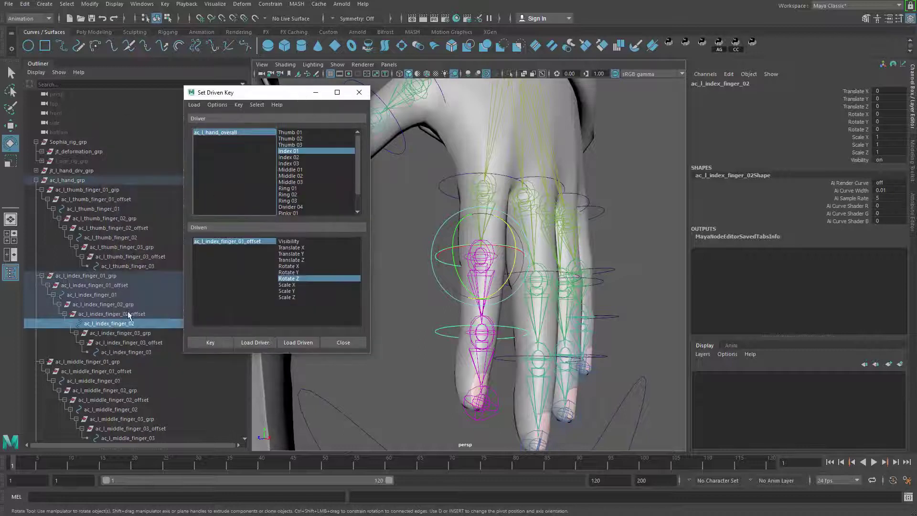
{"action": "left_click", "coordinate": [111, 314]}
Snap the pivot of ac_l_index_finger_02_offset onto the index finger's second joint
{"action": "key", "text": "f"}
{"action": "key", "text": "w"}
{"action": "left_click_drag", "start_coordinate": [544, 300], "coordinate": [542, 311], "text": "alt"}
{"action": "scroll", "coordinate": [542, 311], "scroll_direction": "up", "scroll_amount": 2}
{"action": "key", "text": "alt+d"}
{"action": "key", "text": "v"}
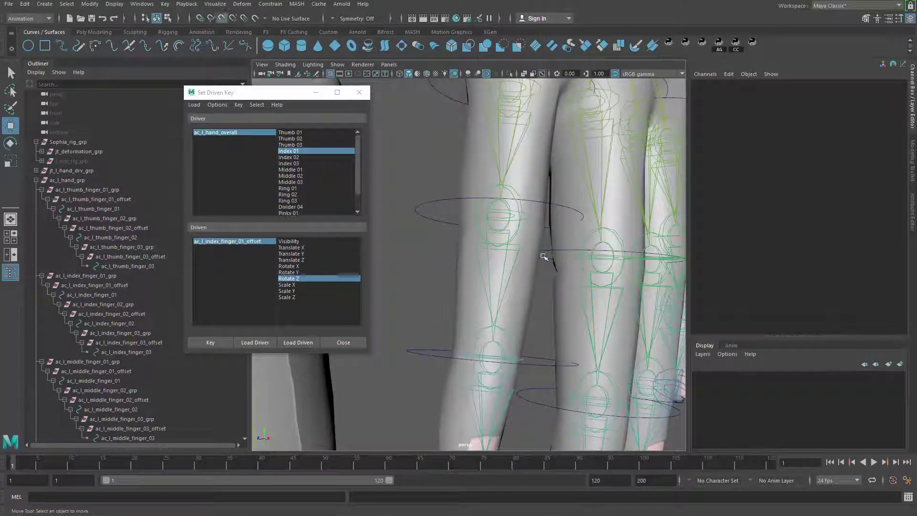
{"action": "key", "text": "ctrl+z"}
{"action": "key", "text": "d"}
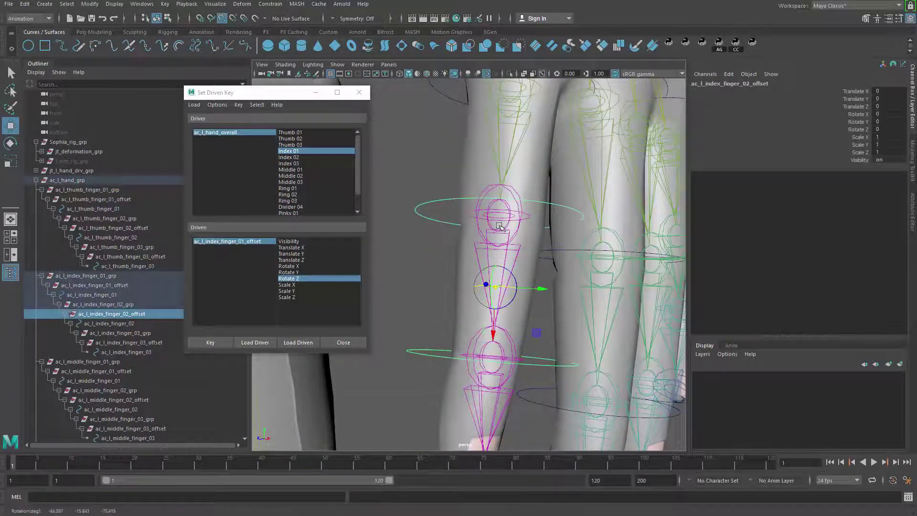
{"action": "left_click_drag", "start_coordinate": [488, 277], "coordinate": [492, 226]}
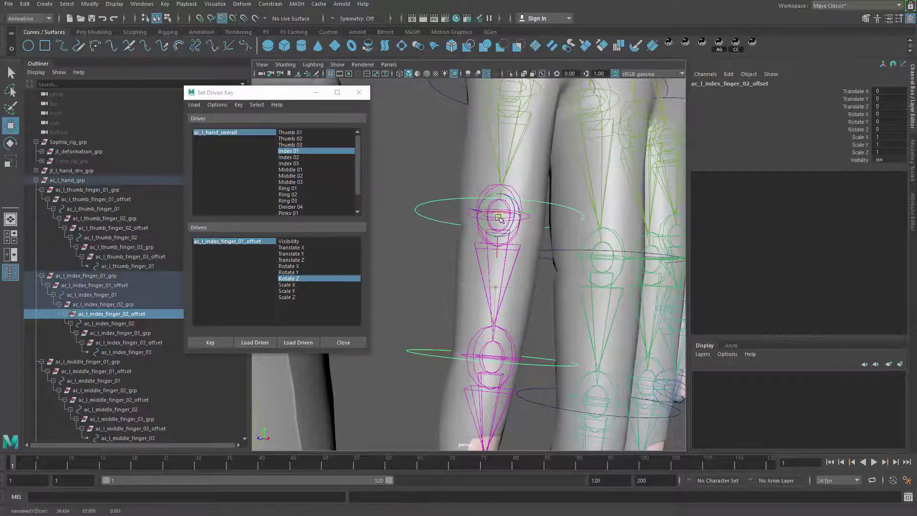
Load ac_l_index_finger_02_offset as the driven object and key its Rotate Z against Index 02, with both at 0
{"action": "left_click", "coordinate": [299, 342]}
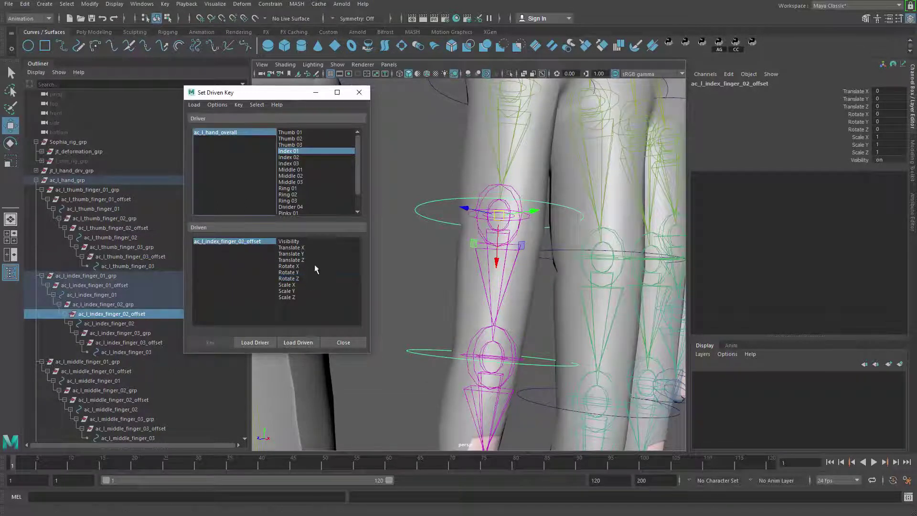
{"action": "left_click", "coordinate": [288, 278]}
{"action": "left_click", "coordinate": [303, 158]}
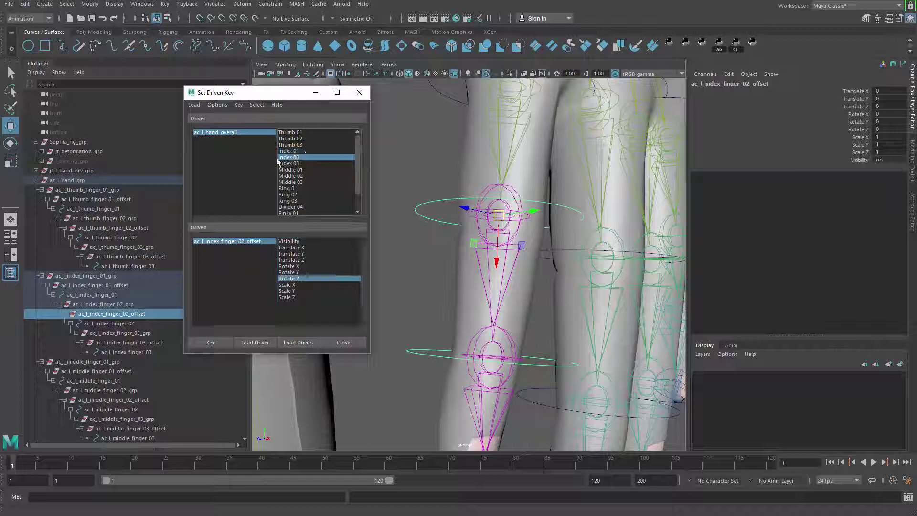
{"action": "left_click", "coordinate": [217, 342]}
Set Index 02 on the hand's overall control to 10
{"action": "left_click", "coordinate": [238, 133]}
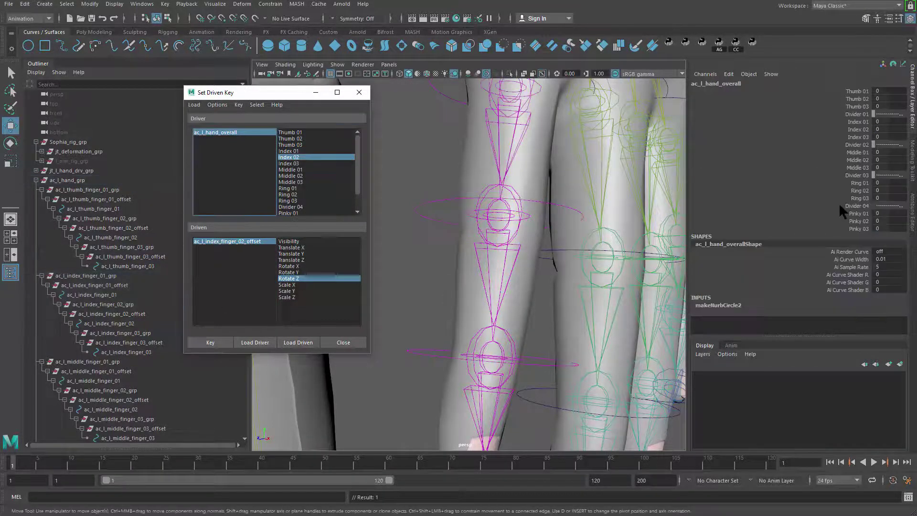
{"action": "left_click", "coordinate": [858, 129]}
{"action": "scroll", "coordinate": [497, 334], "scroll_direction": "down", "scroll_amount": 3}
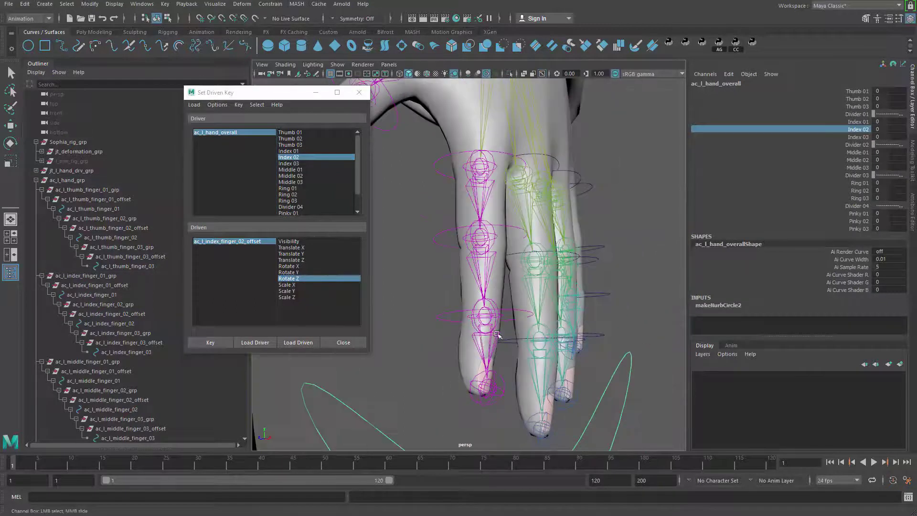
Set Rotate Z of ac_l_index_finger_02_offset to -100 and key it against Index 02
{"action": "left_click", "coordinate": [241, 240]}
{"action": "middle_click_drag", "start_coordinate": [514, 236], "coordinate": [515, 218], "text": "alt"}
{"action": "key", "text": "e"}
{"action": "left_click_drag", "start_coordinate": [518, 216], "coordinate": [479, 311]}
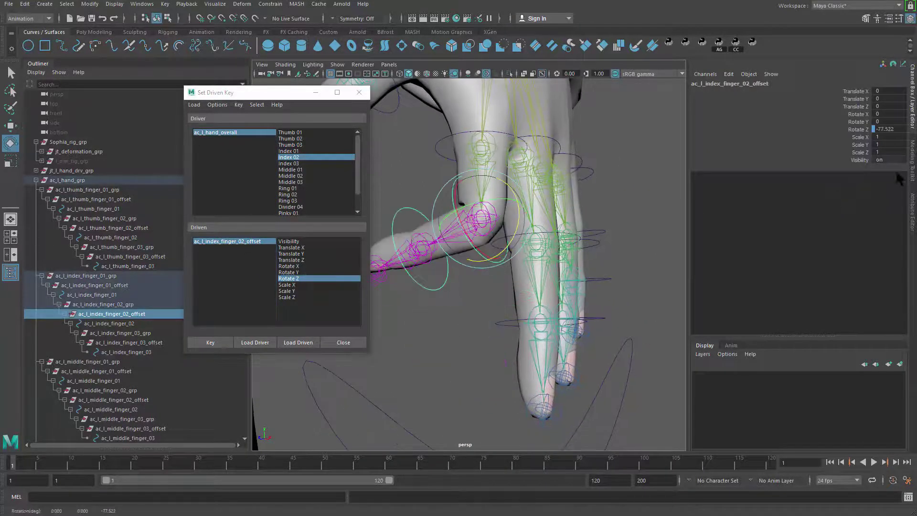
{"action": "key", "text": "Tab"}
{"action": "key", "text": "Return"}
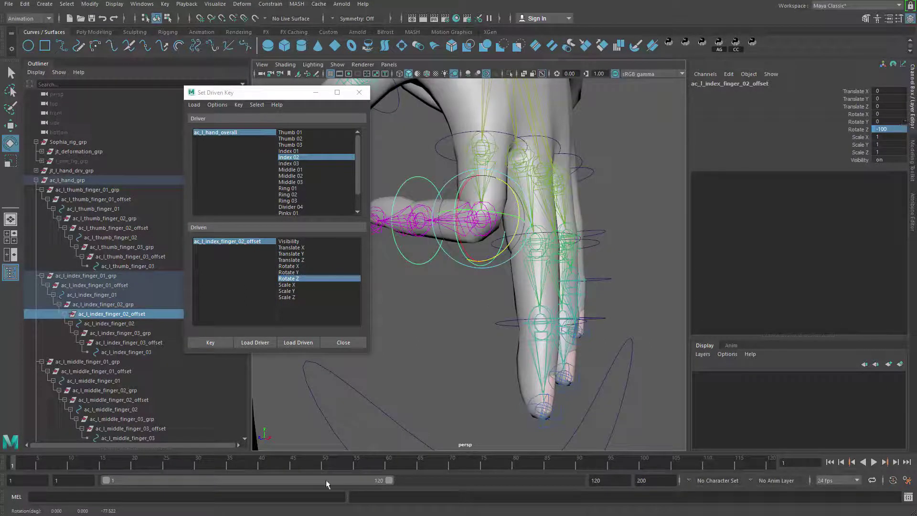
{"action": "left_click", "coordinate": [214, 344]}
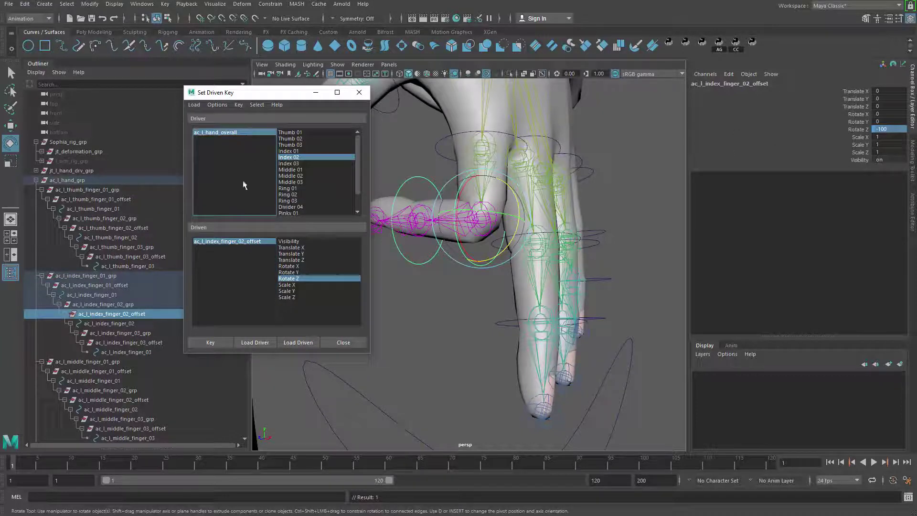
Set Index 02 on ac_l_hand_overall to -10 for the backward bend
{"action": "left_click", "coordinate": [225, 133]}
{"action": "left_click", "coordinate": [857, 129]}
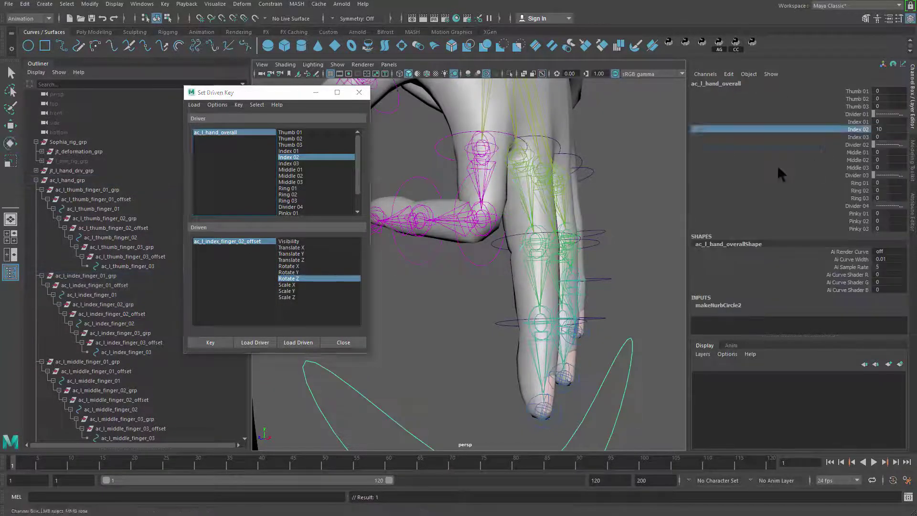
{"action": "middle_click_drag", "start_coordinate": [535, 273], "coordinate": [110, 301]}
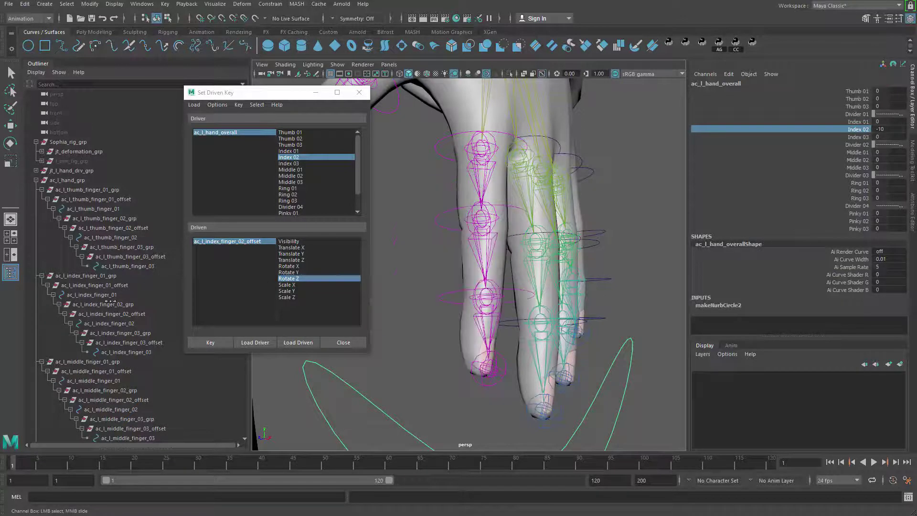
Set Rotate Z of ac_l_index_finger_02_offset to 50 and key it against Index 02
{"action": "left_click", "coordinate": [234, 245]}
{"action": "key", "text": "e"}
{"action": "middle_click_drag", "start_coordinate": [574, 228], "coordinate": [904, 148]}
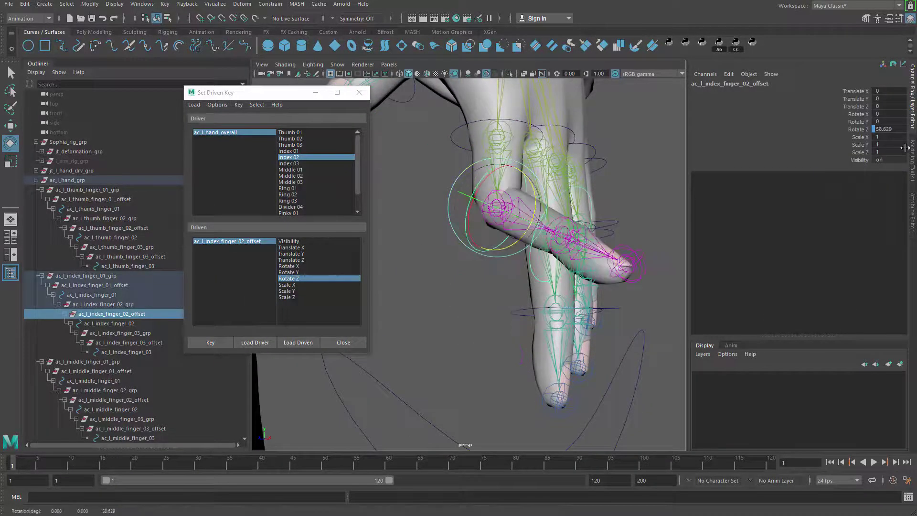
{"action": "type", "text": "50"}
{"action": "key", "text": "Return"}
{"action": "left_click", "coordinate": [204, 341]}
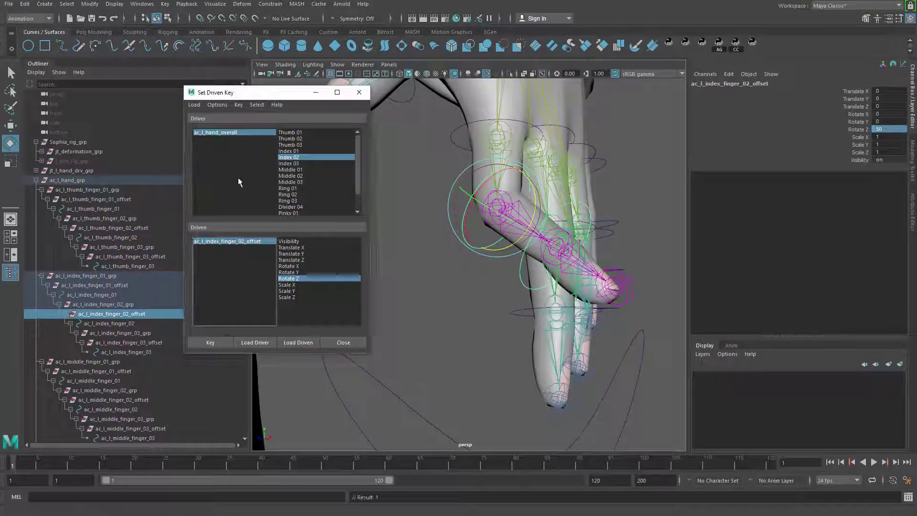
Test the second index joint's bend by varying Index 02 on the overall control, ending at -3.5
{"action": "left_click", "coordinate": [243, 132]}
{"action": "left_click", "coordinate": [859, 124]}
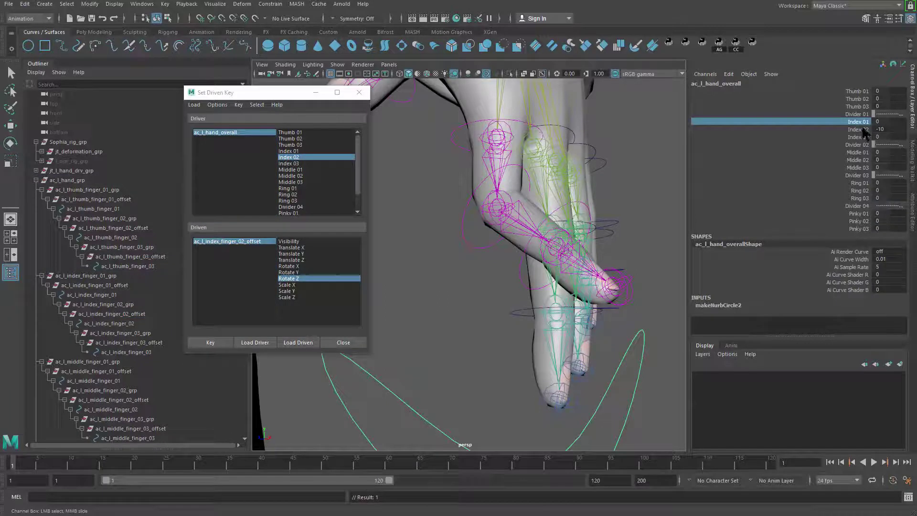
{"action": "left_click", "coordinate": [858, 130]}
{"action": "middle_click_drag", "start_coordinate": [606, 240], "coordinate": [581, 256]}
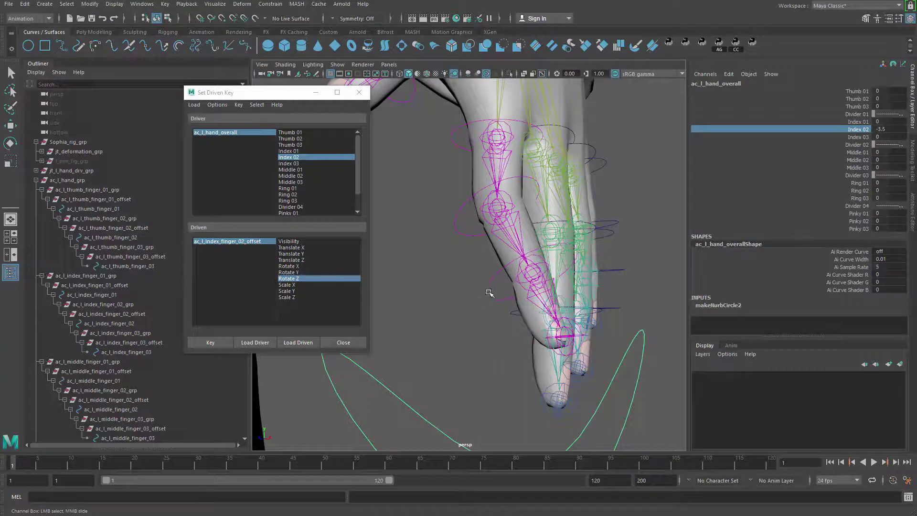
Examine the bent index finger and its mesh deformation from several angles and distances
{"action": "right_click_drag", "start_coordinate": [483, 301], "coordinate": [507, 337], "text": "alt"}
{"action": "left_click_drag", "start_coordinate": [477, 313], "coordinate": [414, 286], "text": "alt"}
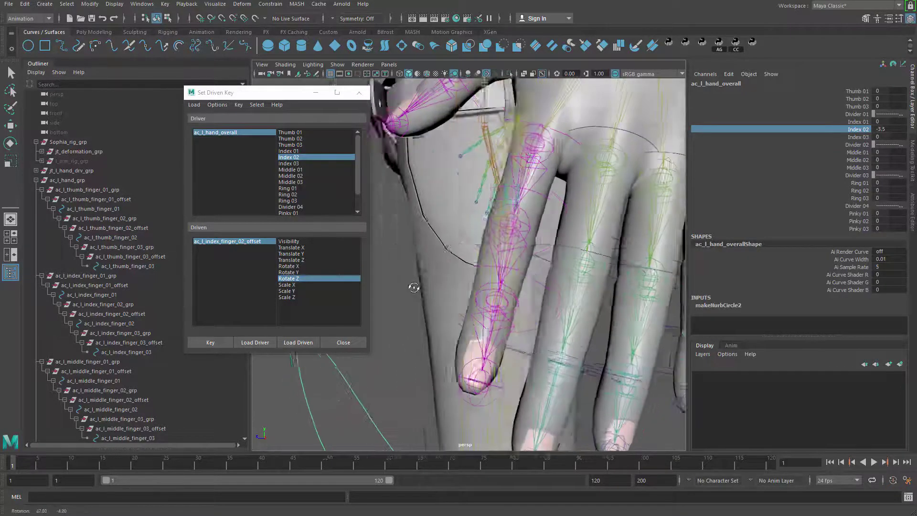
{"action": "scroll", "coordinate": [413, 286], "scroll_direction": "down", "scroll_amount": 8}
{"action": "left_click_drag", "start_coordinate": [491, 200], "coordinate": [504, 106], "text": "alt"}
{"action": "scroll", "coordinate": [528, 242], "scroll_direction": "up", "scroll_amount": 8}
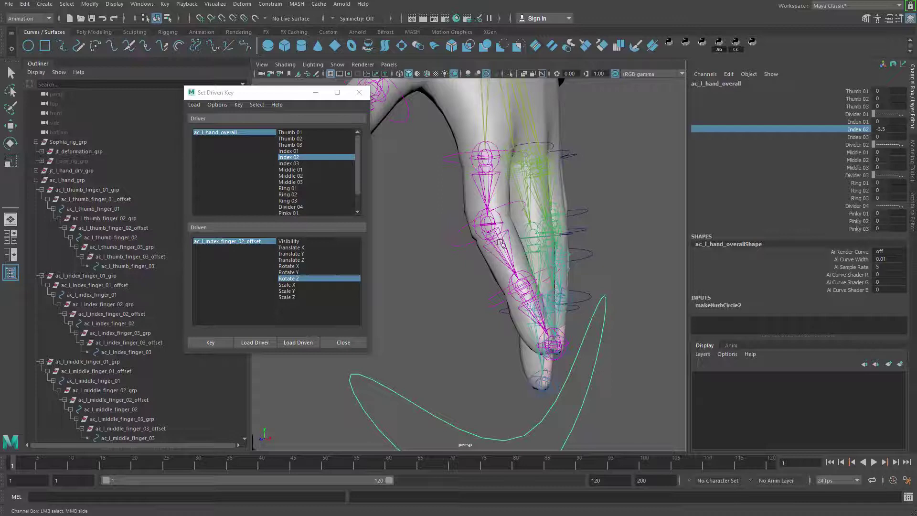
{"action": "left_click_drag", "start_coordinate": [477, 163], "coordinate": [483, 292], "text": "alt"}
{"action": "scroll", "coordinate": [415, 285], "scroll_direction": "down", "scroll_amount": 6}
{"action": "scroll", "coordinate": [483, 292], "scroll_direction": "up", "scroll_amount": 6}
{"action": "left_click", "coordinate": [492, 308]}
{"action": "key", "text": "e"}
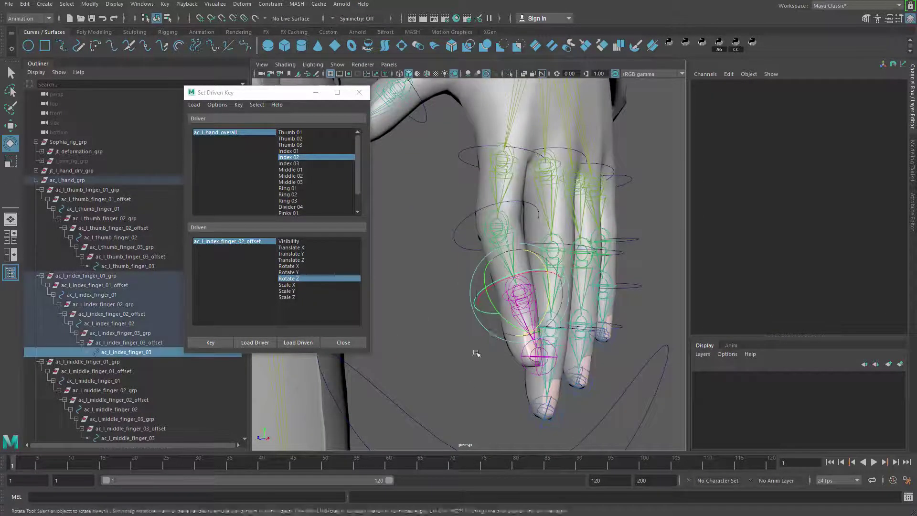
{"action": "left_click_drag", "start_coordinate": [477, 352], "coordinate": [459, 360], "text": "alt"}
{"action": "left_click", "coordinate": [472, 348]}
{"action": "key", "text": "ctrl+z"}
{"action": "left_click", "coordinate": [129, 344]}
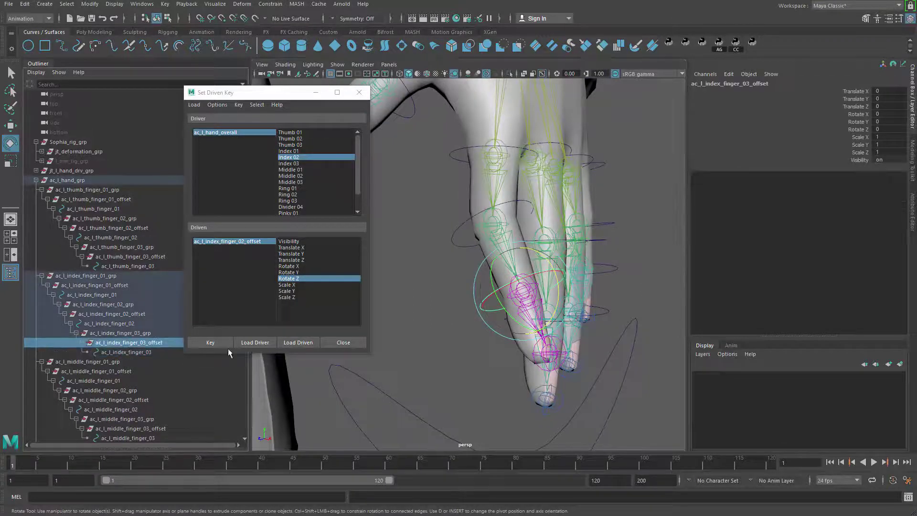
{"action": "middle_click_drag", "start_coordinate": [426, 345], "coordinate": [431, 352], "text": "alt"}
{"action": "mouse_move", "coordinate": [431, 351]}
{"action": "left_mouse_down", "text": "alt"}
{"action": "mouse_move", "coordinate": [440, 343]}
{"action": "mouse_move", "coordinate": [424, 359]}
{"action": "left_mouse_up", "text": "alt"}
{"action": "left_click_drag", "start_coordinate": [434, 268], "coordinate": [451, 307]}
Reset Index 02 on ac_l_hand_overall to 0
{"action": "left_click", "coordinate": [237, 131]}
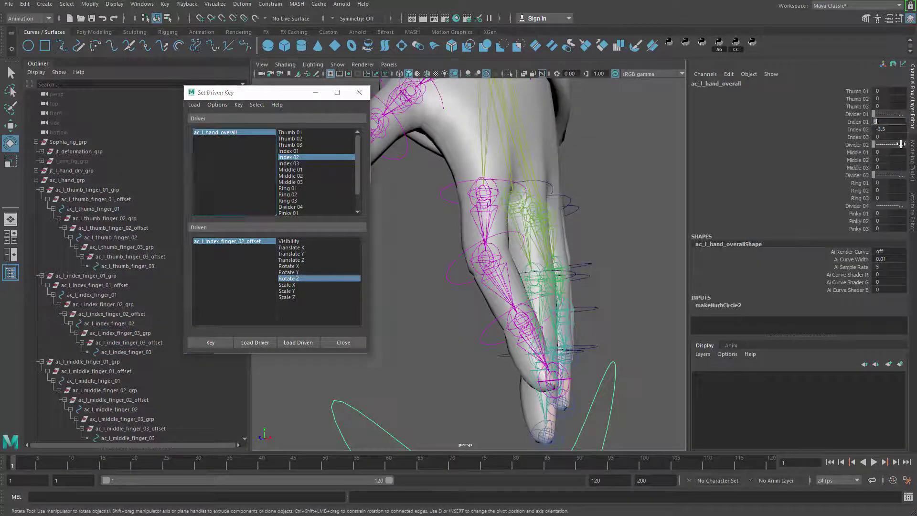
{"action": "left_click", "coordinate": [889, 129]}
{"action": "type", "text": "0"}
{"action": "key", "text": "Return"}
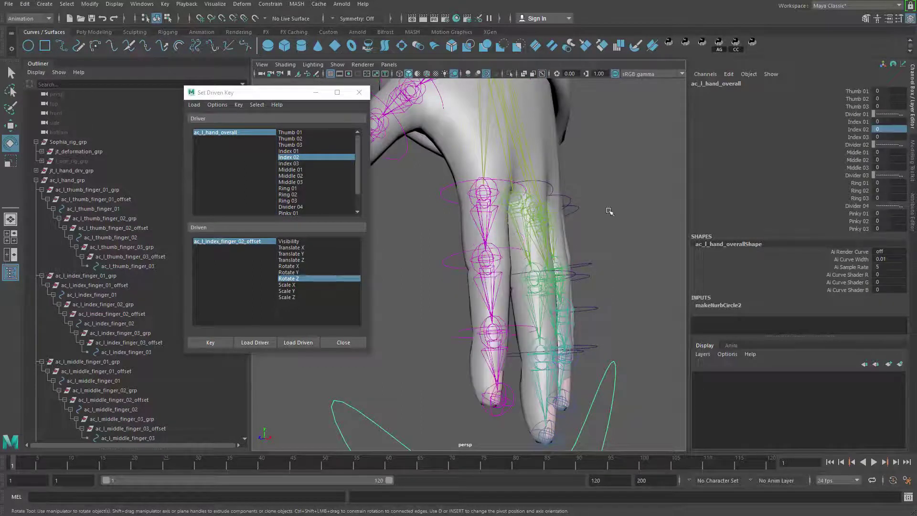
Load ac_l_index_finger_03_offset as the driven object and key its Rotate Z against Index 03 in the rest pose
{"action": "left_click", "coordinate": [305, 163]}
{"action": "left_click_drag", "start_coordinate": [441, 268], "coordinate": [454, 316], "text": "alt"}
{"action": "left_click", "coordinate": [125, 342]}
{"action": "left_click", "coordinate": [298, 342]}
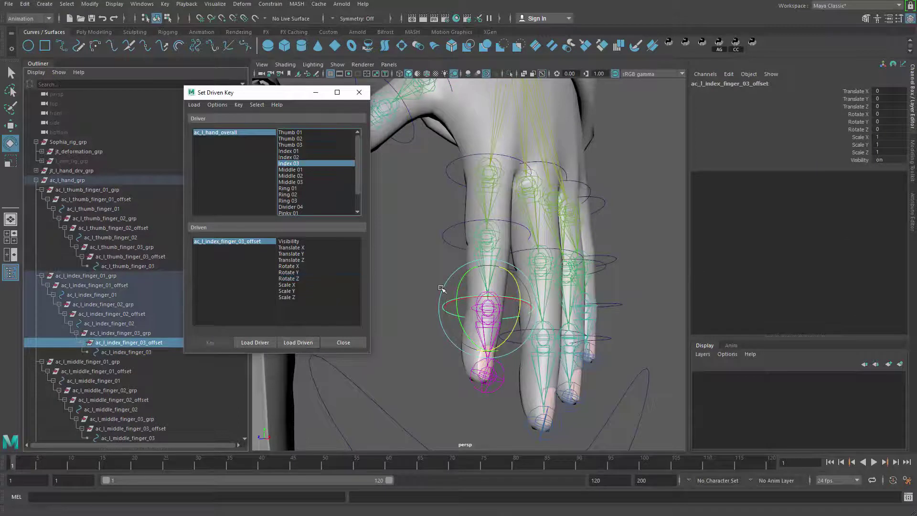
{"action": "left_click", "coordinate": [288, 278]}
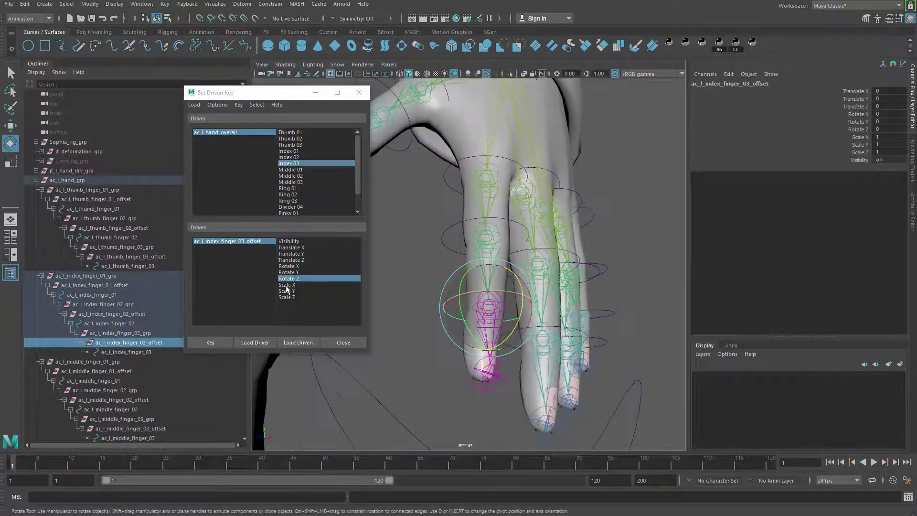
{"action": "left_click", "coordinate": [210, 342]}
With Index 03 on ac_l_hand_overall set to 10, set Rotate Z of ac_l_index_finger_03_offset to -90 and key it
{"action": "left_click", "coordinate": [253, 135]}
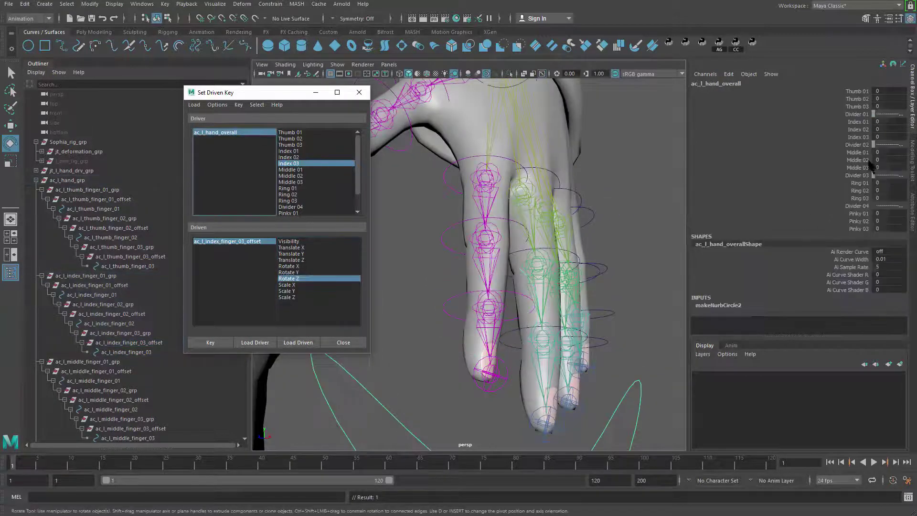
{"action": "left_click", "coordinate": [857, 137]}
{"action": "left_click", "coordinate": [262, 241]}
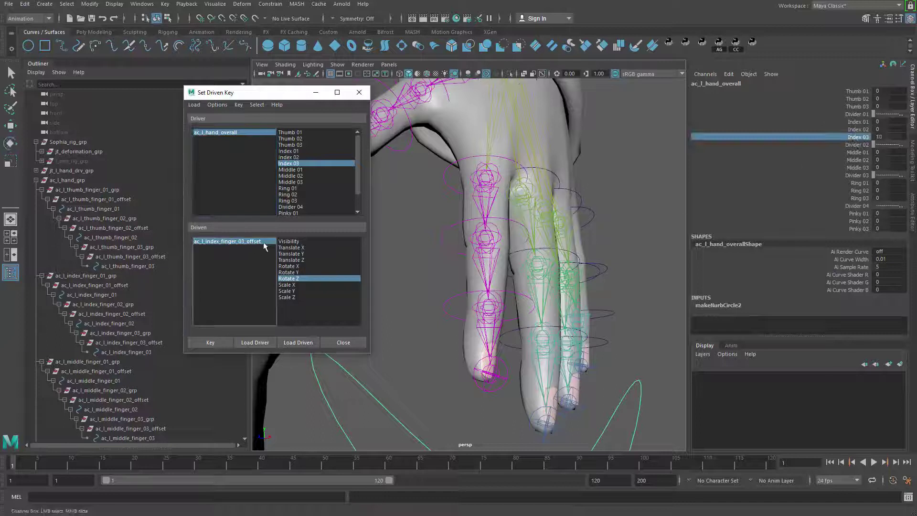
{"action": "key", "text": "e"}
{"action": "middle_click_drag", "start_coordinate": [488, 324], "coordinate": [500, 305], "text": "alt"}
{"action": "left_click_drag", "start_coordinate": [496, 330], "coordinate": [448, 308]}
{"action": "left_click", "coordinate": [889, 128]}
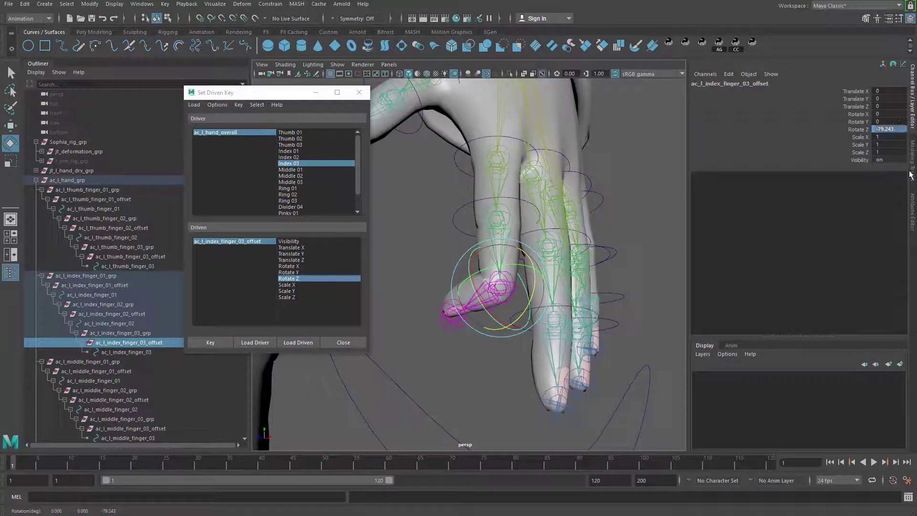
{"action": "type", "text": "-90"}
{"action": "key", "text": "Return"}
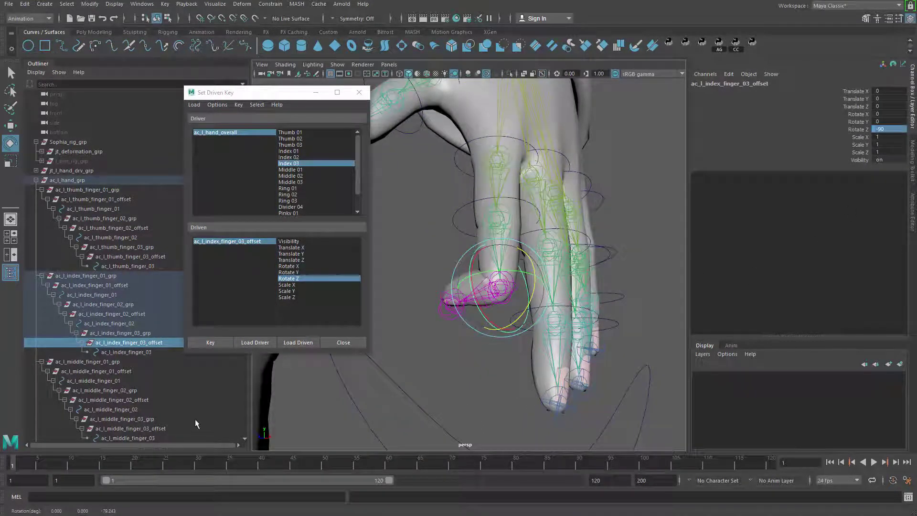
{"action": "left_click", "coordinate": [210, 342]}
With Index 03 on ac_l_hand_overall set to -10, set Rotate Z of ac_l_index_finger_03_offset to 50 and key it
{"action": "left_click", "coordinate": [222, 132]}
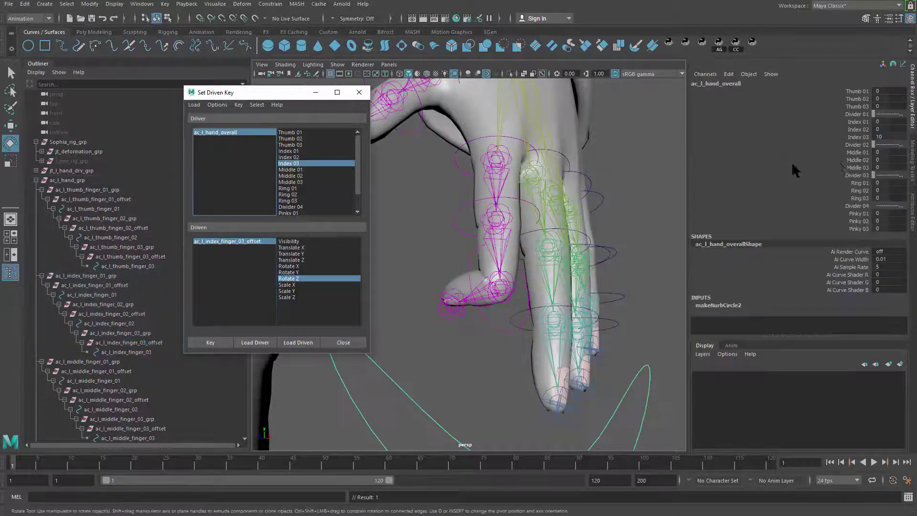
{"action": "left_click", "coordinate": [858, 136]}
{"action": "middle_click_drag", "start_coordinate": [611, 242], "coordinate": [240, 276]}
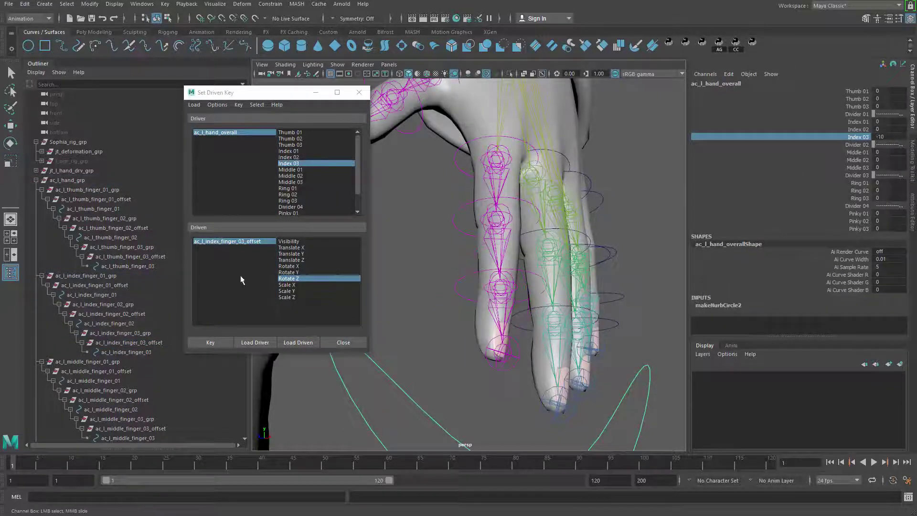
{"action": "left_click", "coordinate": [234, 240]}
{"action": "key", "text": "e"}
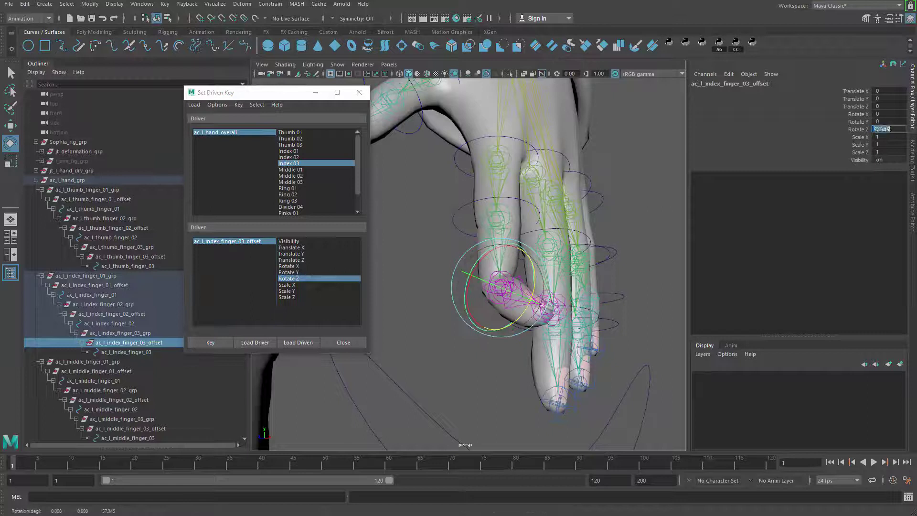
{"action": "type", "text": "50"}
{"action": "key", "text": "Return"}
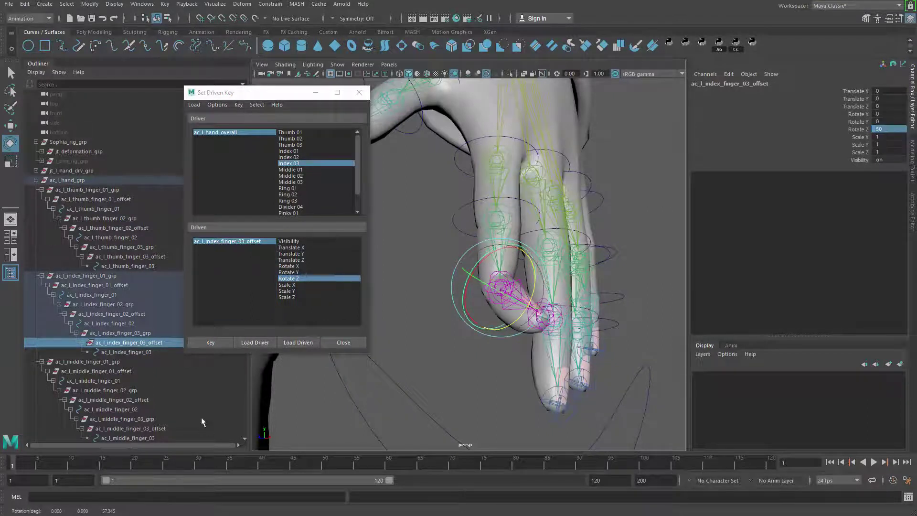
{"action": "left_click", "coordinate": [210, 342]}
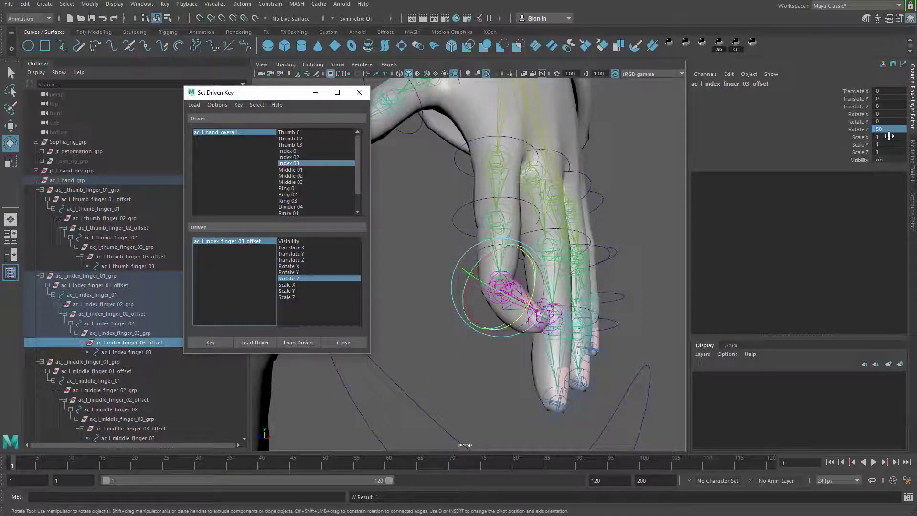
Reset Index 03 on ac_l_hand_overall to 0
{"action": "left_click", "coordinate": [230, 133]}
{"action": "double_click", "coordinate": [903, 136]}
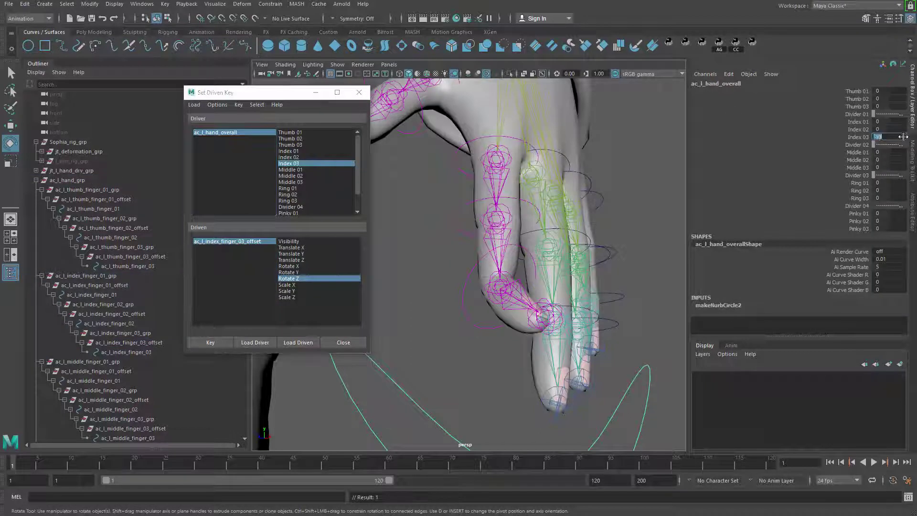
{"action": "type", "text": "0"}
{"action": "key", "text": "Return"}
{"action": "left_click_drag", "start_coordinate": [860, 145], "coordinate": [864, 229]}
{"action": "left_click", "coordinate": [854, 152]}
Select ac_l_middle_finger_01_offset and snap its pivot onto the middle finger's first joint
{"action": "left_click_drag", "start_coordinate": [442, 316], "coordinate": [501, 296], "text": "alt"}
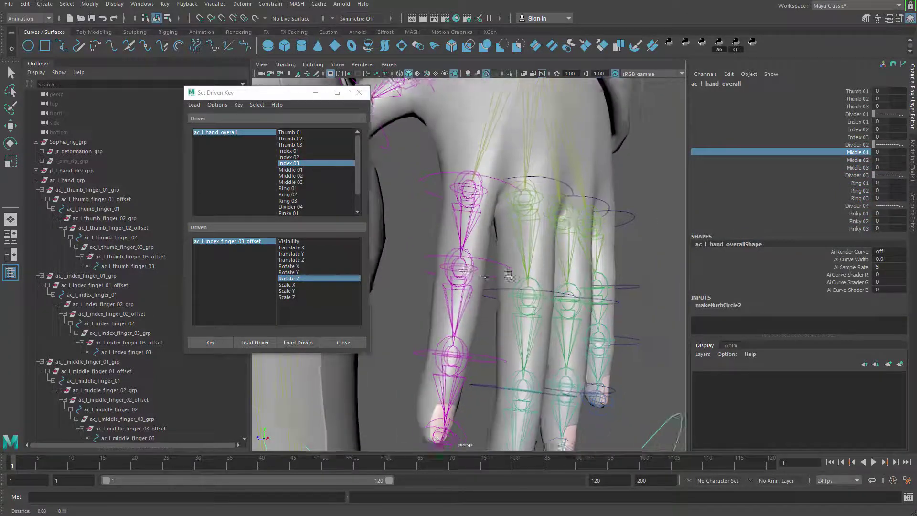
{"action": "middle_click_drag", "start_coordinate": [502, 296], "coordinate": [530, 274], "text": "alt"}
{"action": "left_click_drag", "start_coordinate": [530, 274], "coordinate": [499, 212], "text": "alt"}
{"action": "middle_click_drag", "start_coordinate": [499, 212], "coordinate": [512, 236], "text": "alt"}
{"action": "right_click_drag", "start_coordinate": [513, 237], "coordinate": [481, 236], "text": "alt"}
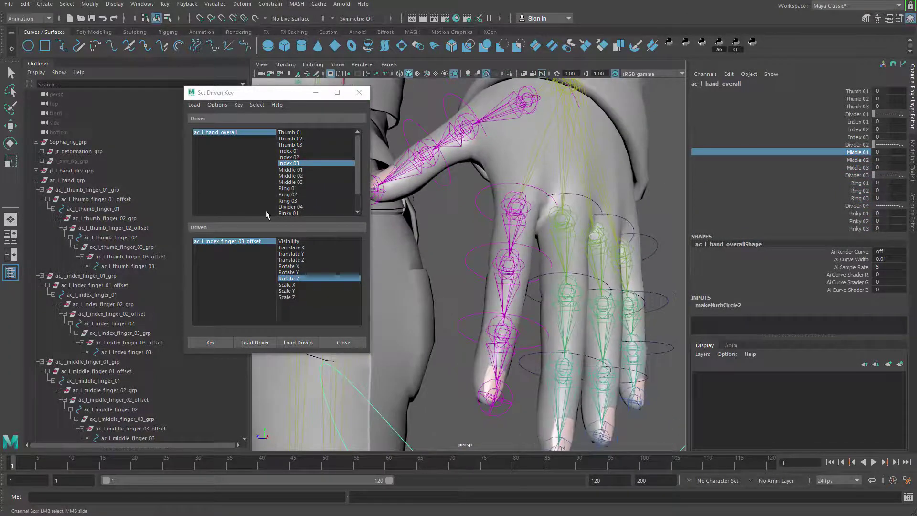
{"action": "left_click", "coordinate": [576, 195]}
{"action": "key", "text": "e"}
{"action": "left_click", "coordinate": [127, 372]}
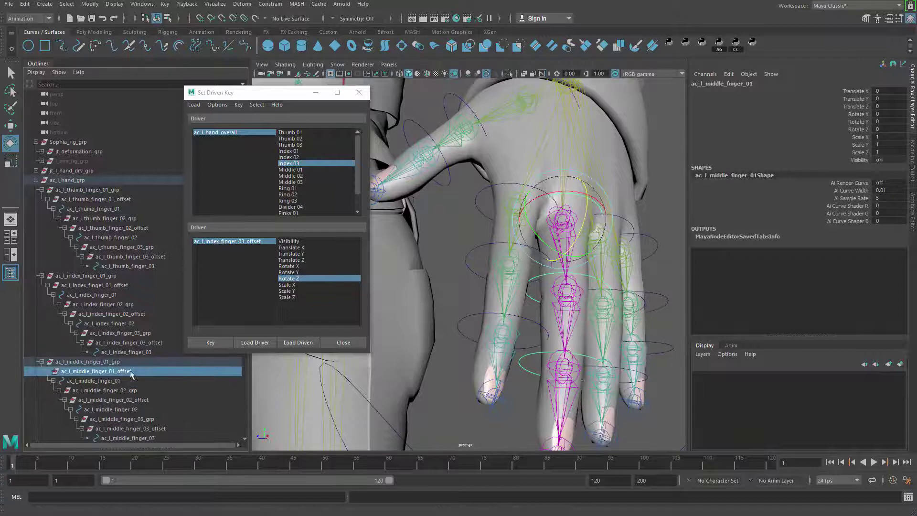
{"action": "key", "text": "w"}
{"action": "left_click_drag", "start_coordinate": [559, 290], "coordinate": [482, 306], "text": "alt"}
{"action": "right_click_drag", "start_coordinate": [482, 306], "coordinate": [514, 304], "text": "alt"}
{"action": "key", "text": "d+v"}
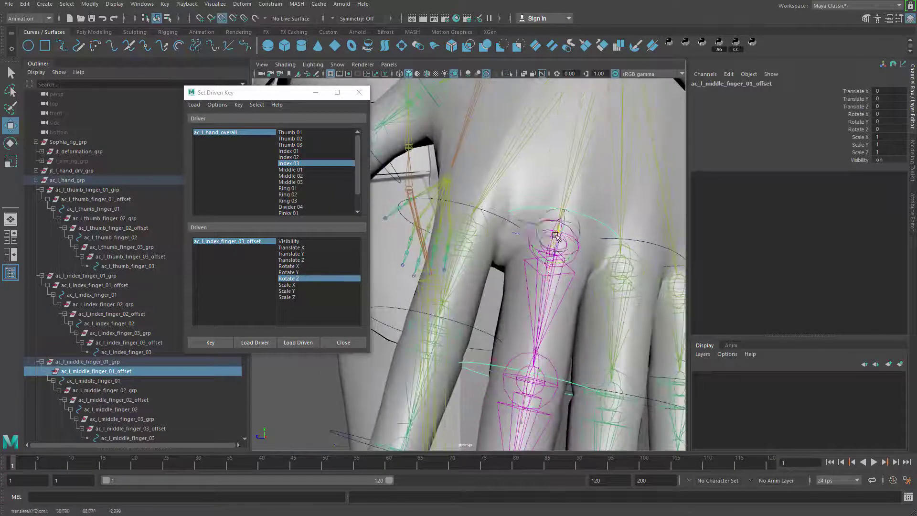
{"action": "left_click_drag", "start_coordinate": [515, 305], "coordinate": [535, 326], "text": "alt"}
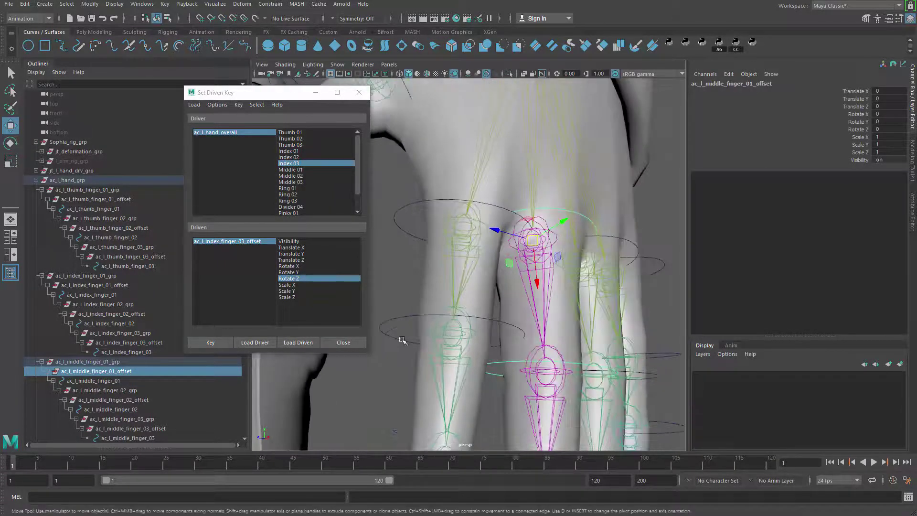
Load ac_l_middle_finger_01_offset as the driven object and key its Rotate Z against Middle 01 in the rest pose
{"action": "left_click", "coordinate": [295, 342]}
{"action": "left_click_drag", "start_coordinate": [420, 306], "coordinate": [419, 262], "text": "alt"}
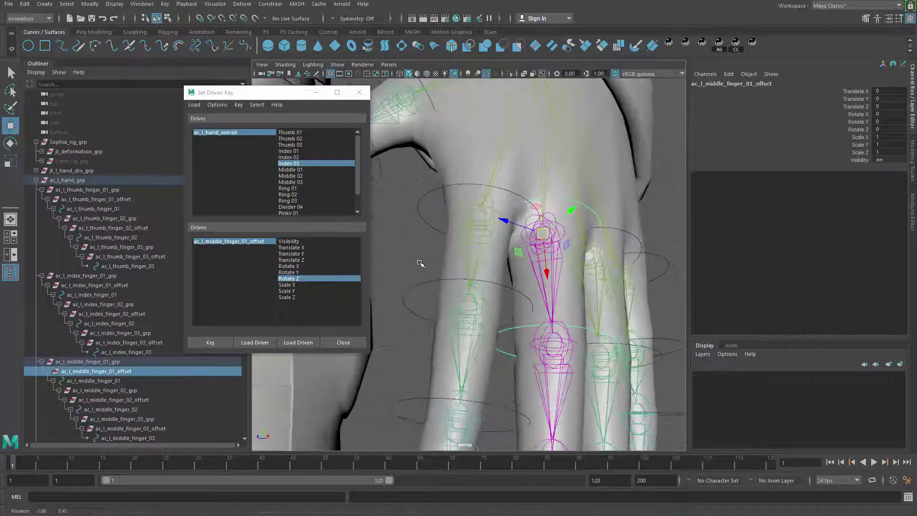
{"action": "left_click", "coordinate": [299, 170]}
{"action": "left_click_drag", "start_coordinate": [400, 226], "coordinate": [349, 206], "text": "alt"}
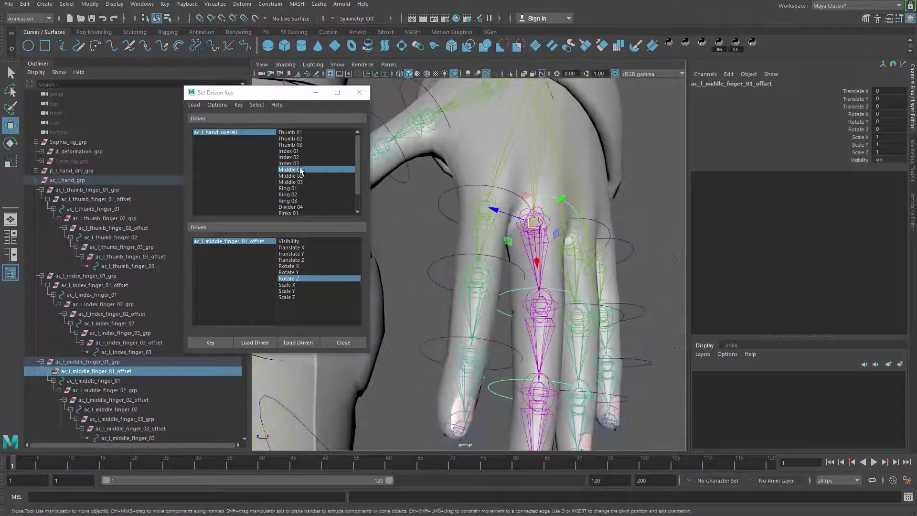
{"action": "scroll", "coordinate": [463, 241], "scroll_direction": "up", "scroll_amount": 3}
{"action": "left_click", "coordinate": [210, 342]}
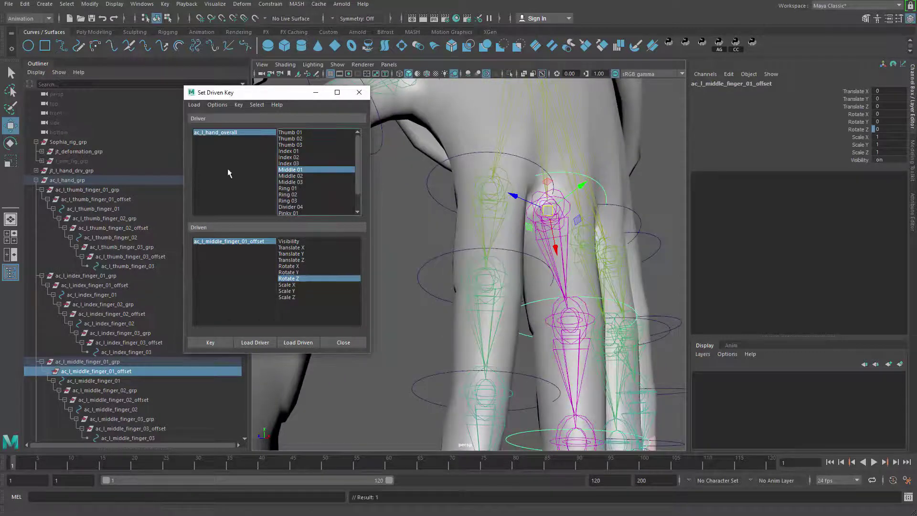
With Middle 01 on ac_l_hand_overall set to 10, set Rotate Z of ac_l_middle_finger_01_offset to -90 and key it
{"action": "left_click", "coordinate": [216, 132]}
{"action": "left_click", "coordinate": [858, 152]}
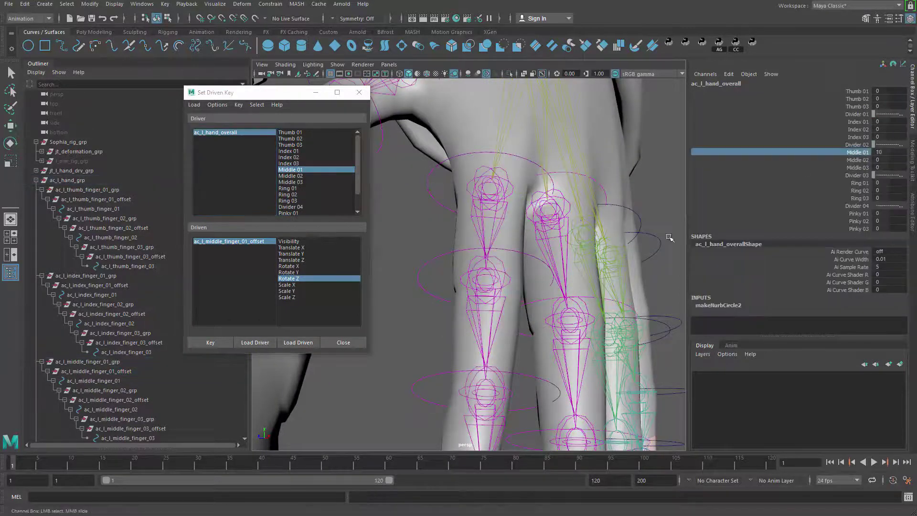
{"action": "left_click", "coordinate": [234, 241]}
{"action": "left_click_drag", "start_coordinate": [477, 249], "coordinate": [480, 217], "text": "alt"}
{"action": "key", "text": "e"}
{"action": "left_click_drag", "start_coordinate": [579, 166], "coordinate": [549, 205]}
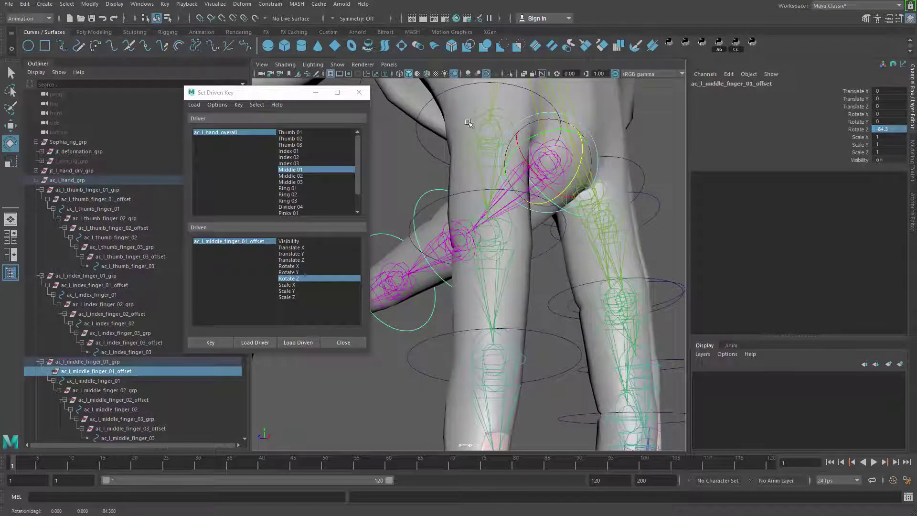
{"action": "double_click", "coordinate": [888, 129]}
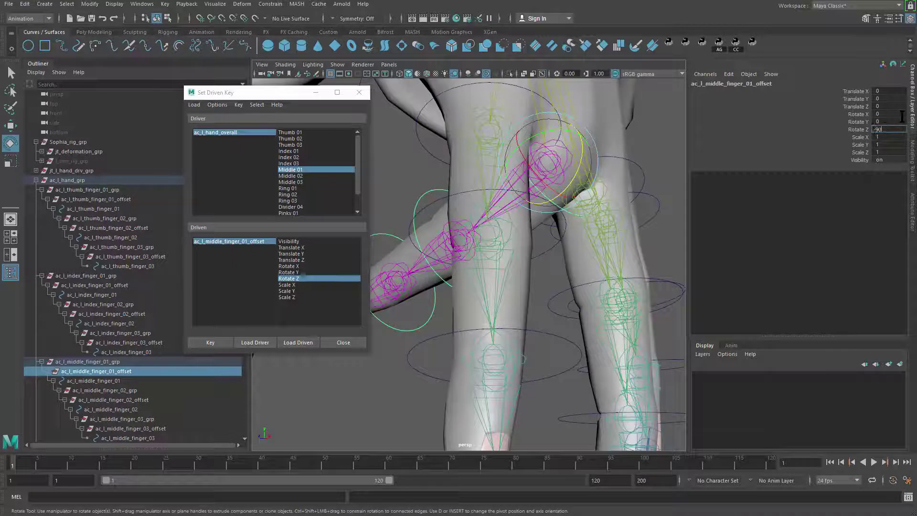
{"action": "type", "text": "-90"}
{"action": "key", "text": "Return"}
{"action": "left_click", "coordinate": [212, 343]}
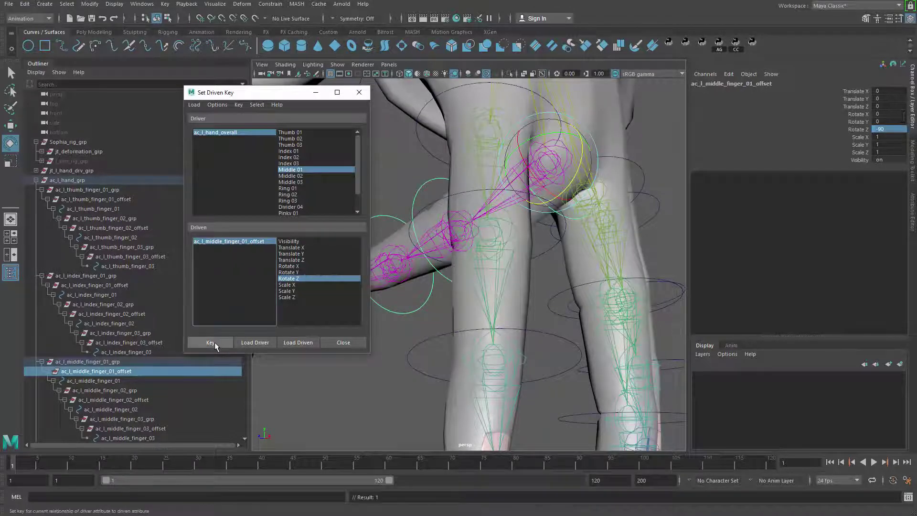
Lower Middle 01 for the backward bend, set Rotate Z of ac_l_middle_finger_01_offset to 50 and key it
{"action": "left_click", "coordinate": [239, 133]}
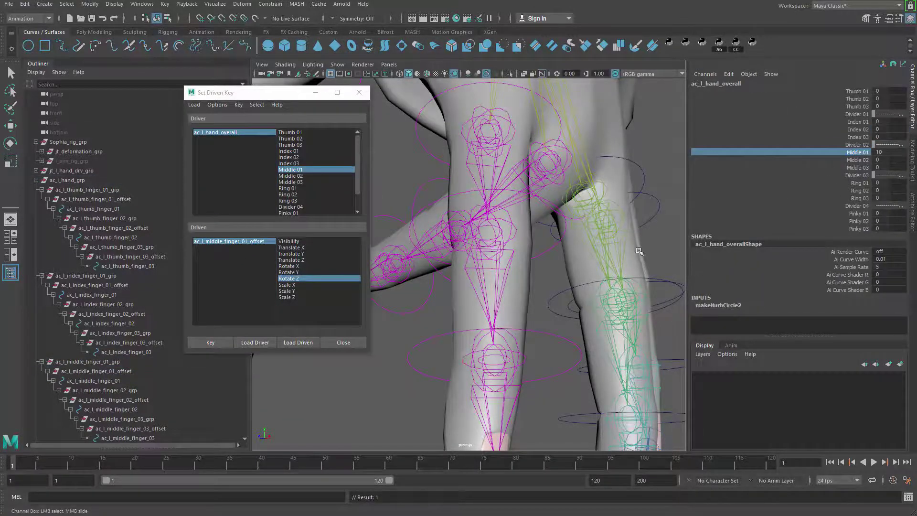
{"action": "middle_click_drag", "start_coordinate": [640, 251], "coordinate": [267, 265]}
{"action": "left_click", "coordinate": [248, 242]}
{"action": "scroll", "coordinate": [430, 243], "scroll_direction": "down", "scroll_amount": 5}
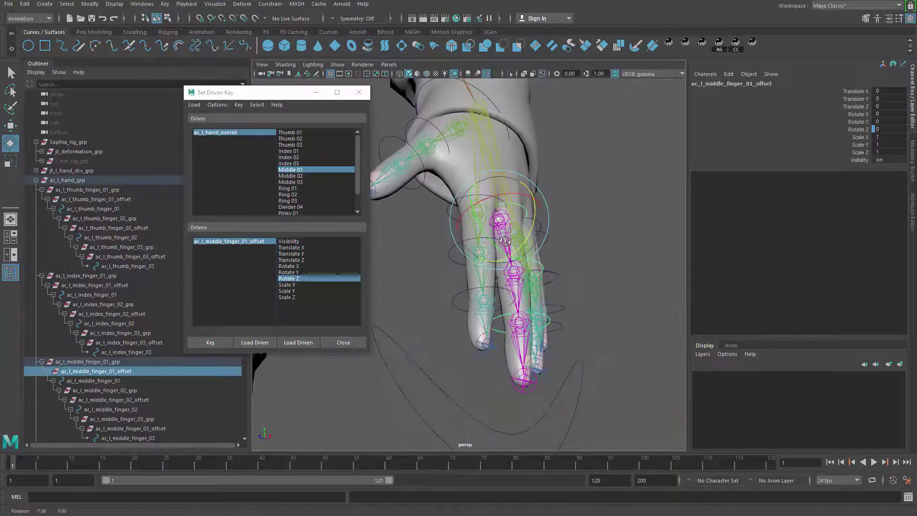
{"action": "middle_click_drag", "start_coordinate": [564, 176], "coordinate": [852, 154]}
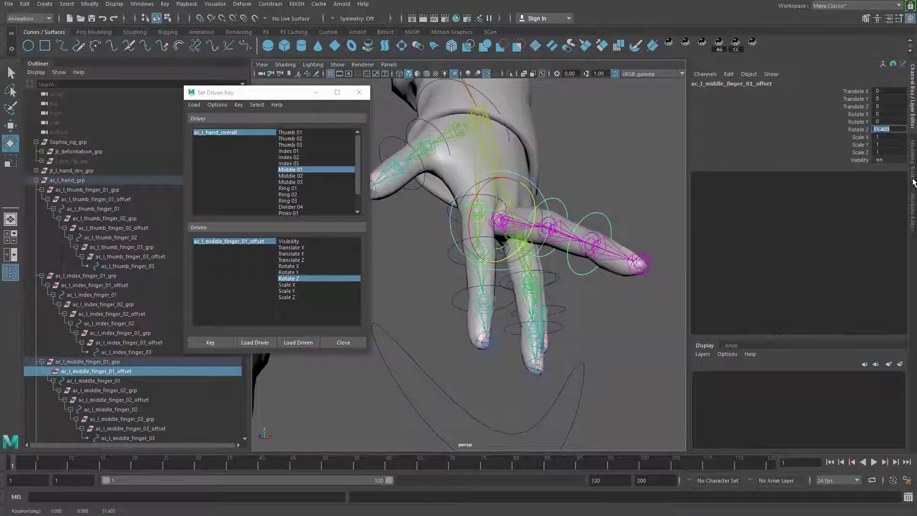
{"action": "type", "text": "50"}
{"action": "key", "text": "Return"}
{"action": "left_click", "coordinate": [210, 342]}
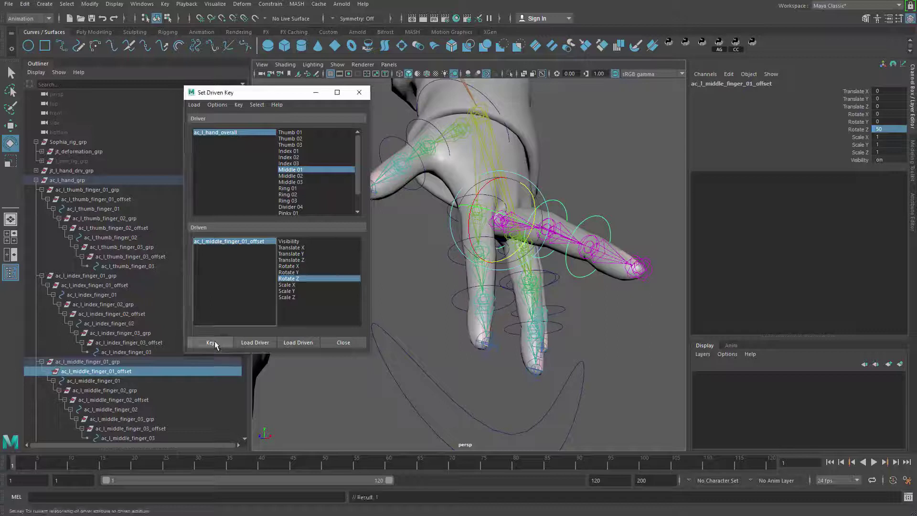
Test the first middle joint's bend by varying Middle 01 on ac_l_hand_overall, and reset the attribute to 0
{"action": "left_click", "coordinate": [230, 131]}
{"action": "middle_click_drag", "start_coordinate": [893, 156], "coordinate": [902, 155]}
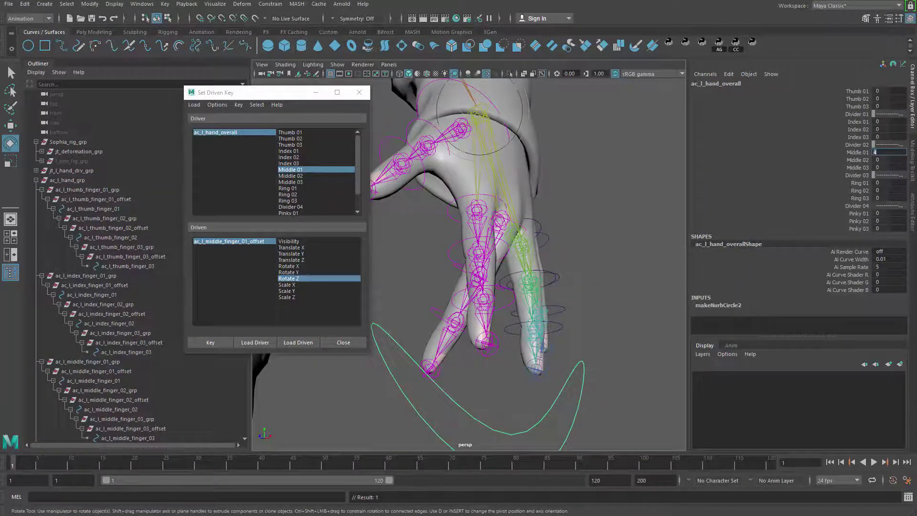
{"action": "type", "text": "0"}
{"action": "key", "text": "Return"}
Select ac_l_middle_finger_02_offset, the offset group of the middle finger's second joint
{"action": "left_click_drag", "start_coordinate": [615, 287], "coordinate": [456, 287], "text": "alt"}
{"action": "scroll", "coordinate": [539, 286], "scroll_direction": "up", "scroll_amount": 4}
{"action": "left_click", "coordinate": [475, 276]}
{"action": "key", "text": "q"}
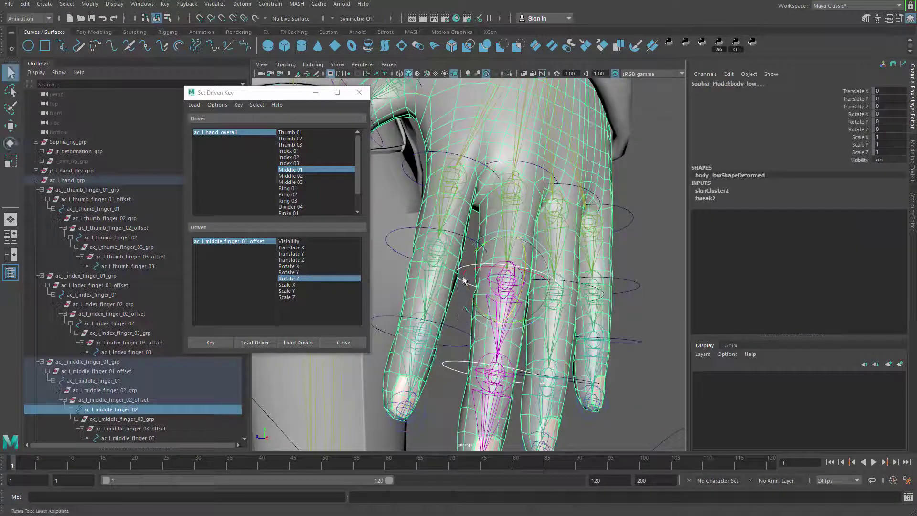
{"action": "left_click", "coordinate": [137, 409]}
{"action": "left_click", "coordinate": [143, 400]}
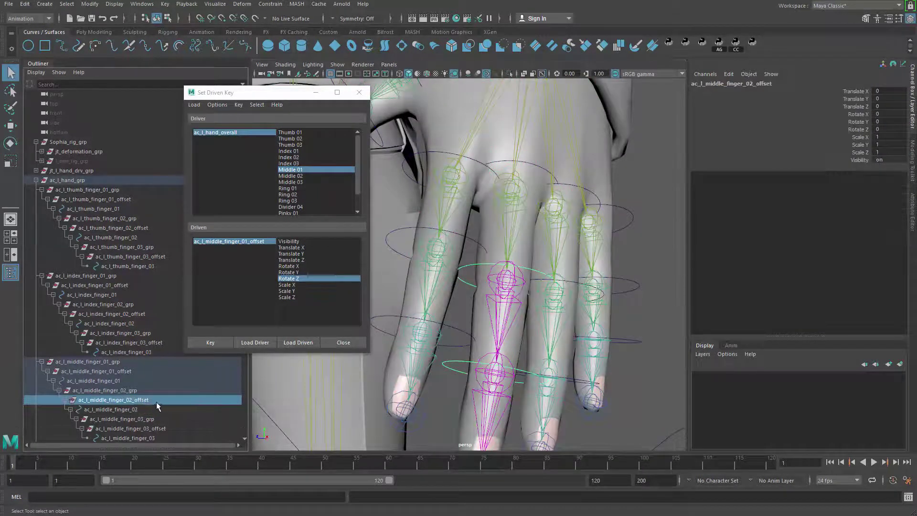
Load ac_l_middle_finger_02_offset as driven, pair its Rotate Z with Middle 02 of ac_l_hand_overall, and key the neutral pose
{"action": "left_click", "coordinate": [313, 343]}
{"action": "scroll", "coordinate": [470, 325], "scroll_direction": "up", "scroll_amount": 5}
{"action": "key", "text": "w"}
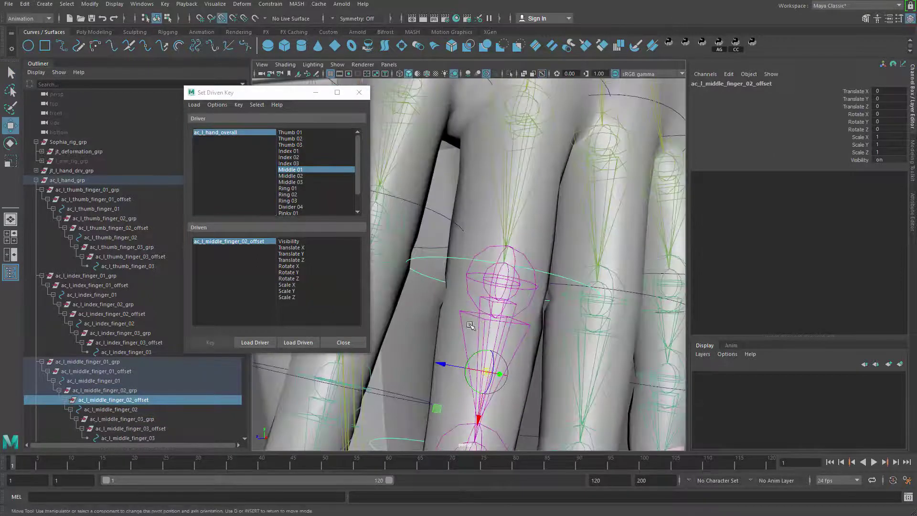
{"action": "scroll", "coordinate": [470, 325], "scroll_direction": "down", "scroll_amount": 5}
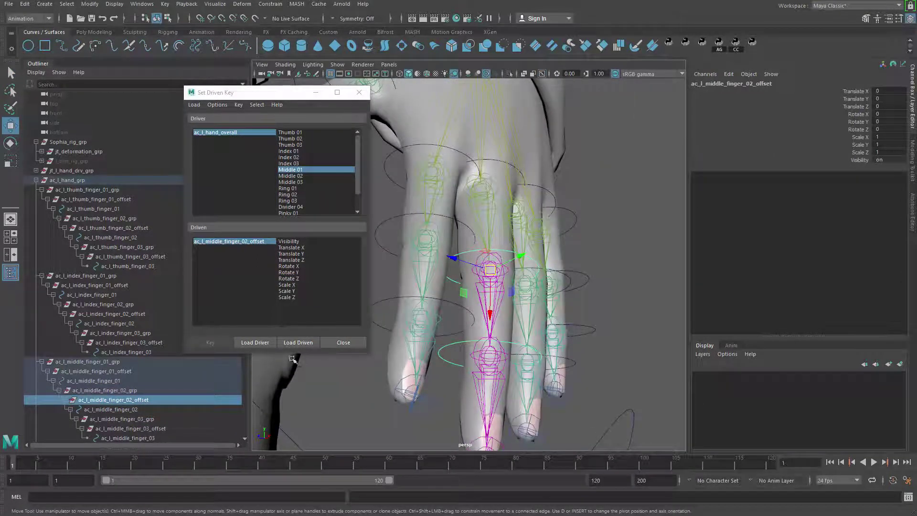
{"action": "left_click", "coordinate": [289, 278]}
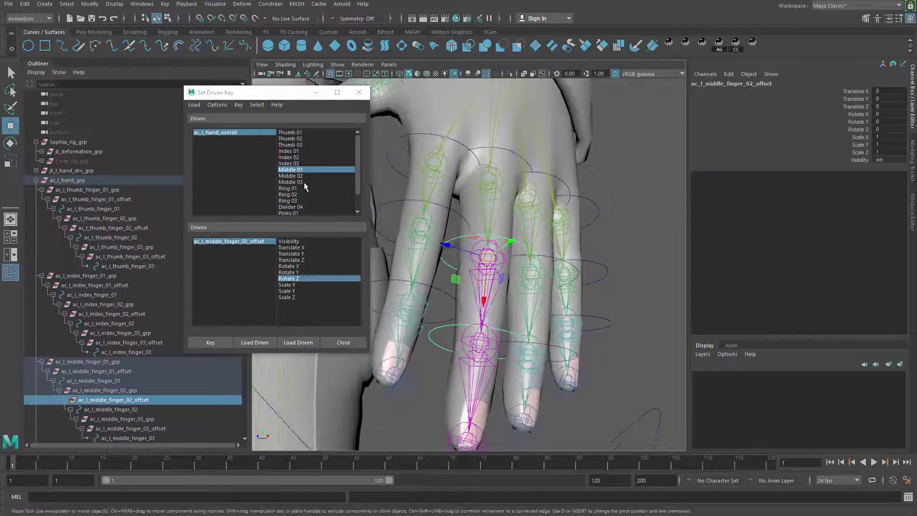
{"action": "left_click", "coordinate": [303, 176]}
{"action": "left_click", "coordinate": [215, 343]}
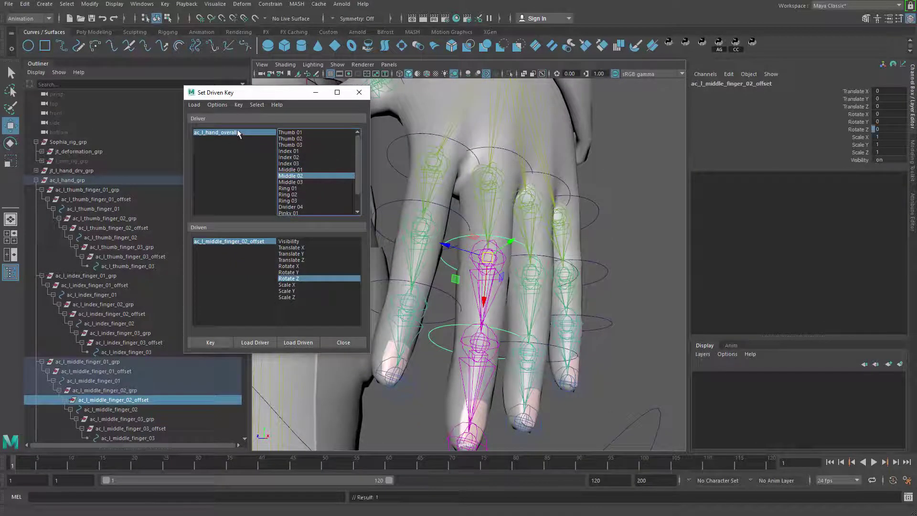
With Middle 02 on ac_l_hand_overall set to 10, set Rotate Z of ac_l_middle_finger_02_offset to -100 and key it
{"action": "left_click", "coordinate": [235, 130]}
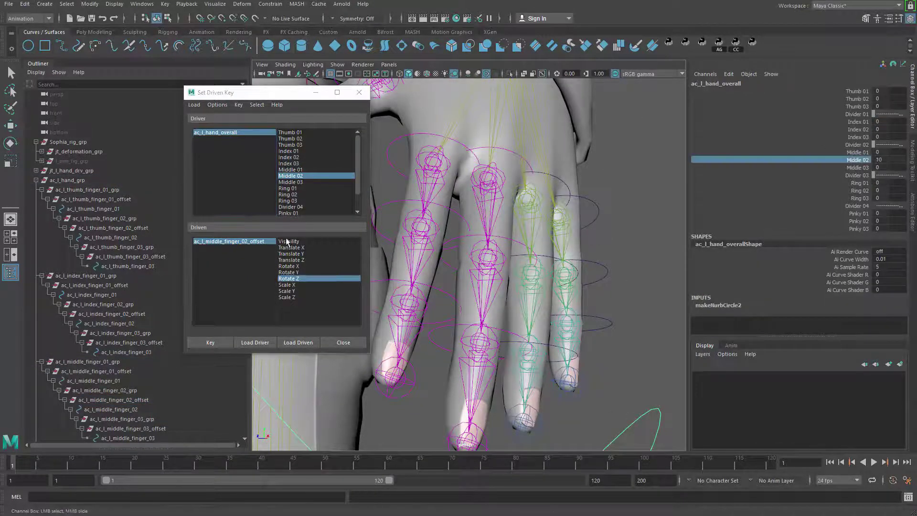
{"action": "left_click", "coordinate": [254, 243]}
{"action": "left_click_drag", "start_coordinate": [429, 258], "coordinate": [482, 300], "text": "alt"}
{"action": "key", "text": "e"}
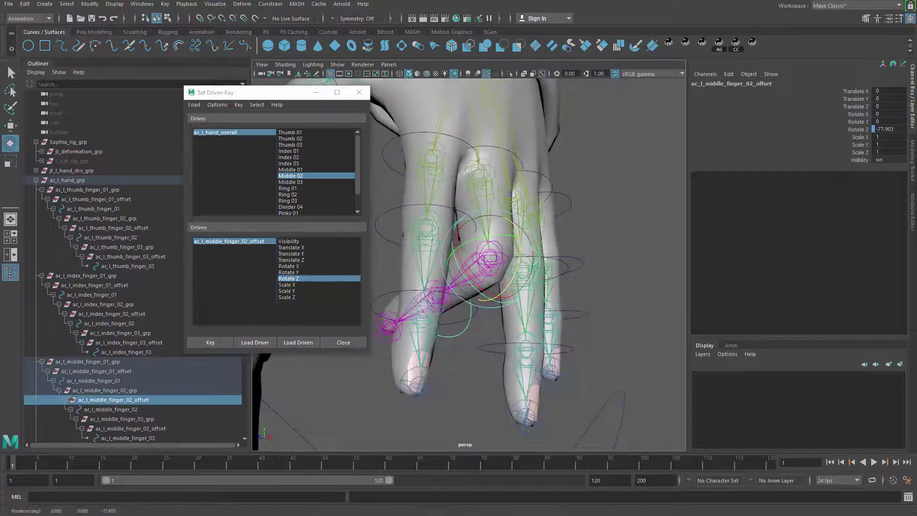
{"action": "type", "text": "-100"}
{"action": "key", "text": "Return"}
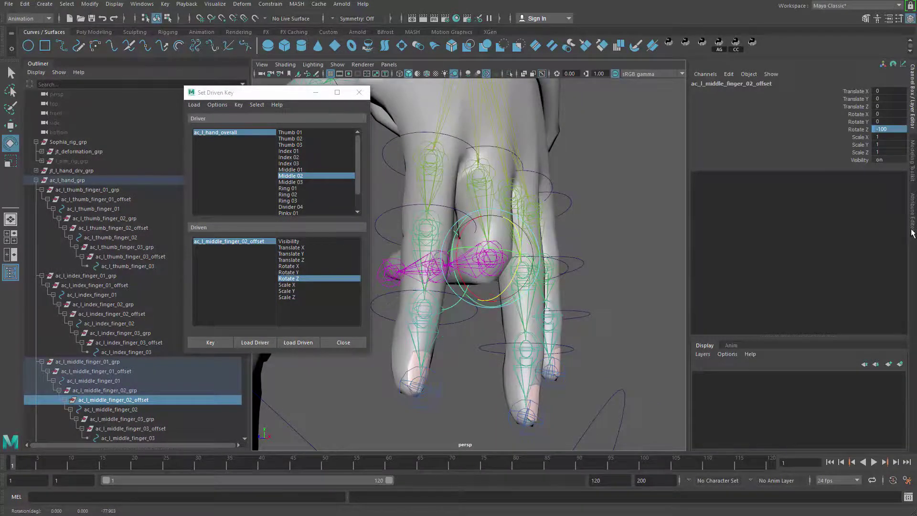
{"action": "left_click_drag", "start_coordinate": [616, 234], "coordinate": [527, 353], "text": "alt"}
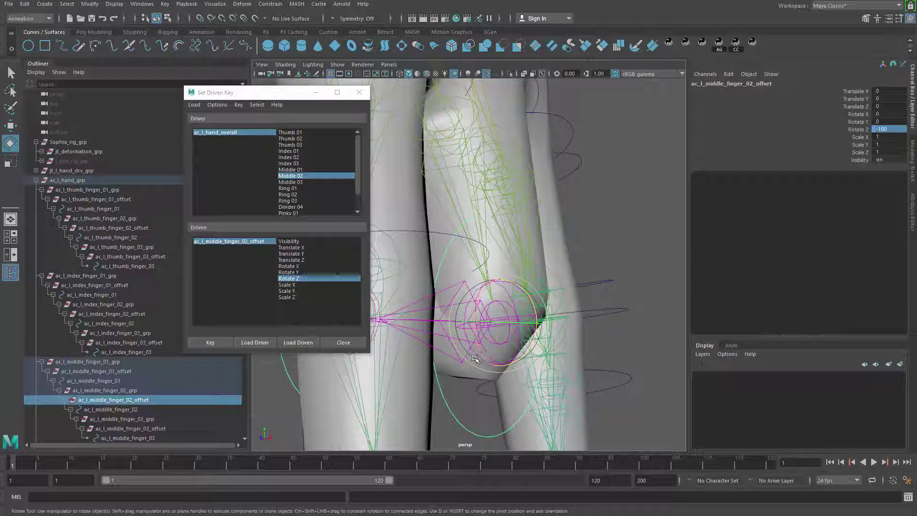
{"action": "left_click_drag", "start_coordinate": [474, 358], "coordinate": [506, 365], "text": "alt"}
{"action": "left_click", "coordinate": [211, 343]}
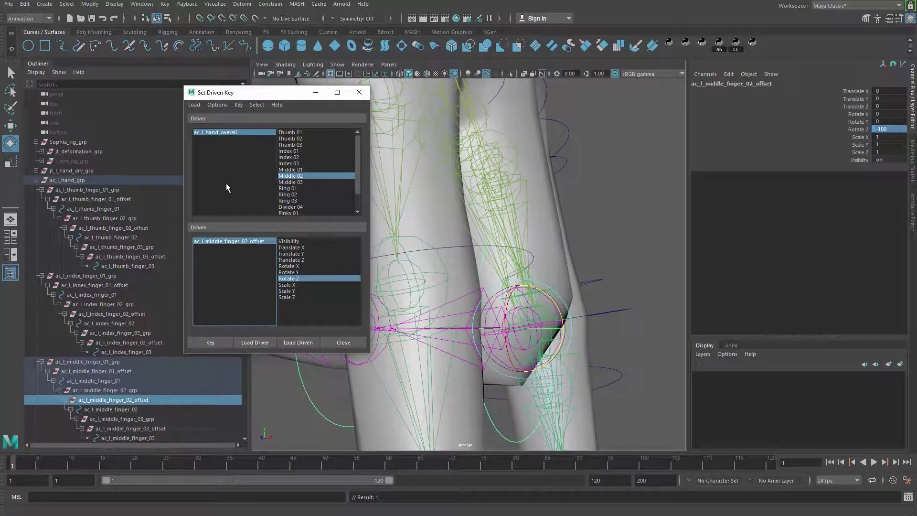
Set Middle 02 on ac_l_hand_overall to -10 for the backward bend, and set Rotate Z of ac_l_middle_finger_02_offset to 50
{"action": "left_click", "coordinate": [232, 133]}
{"action": "right_click_drag", "start_coordinate": [549, 229], "coordinate": [483, 224], "text": "alt"}
{"action": "left_click", "coordinate": [855, 153]}
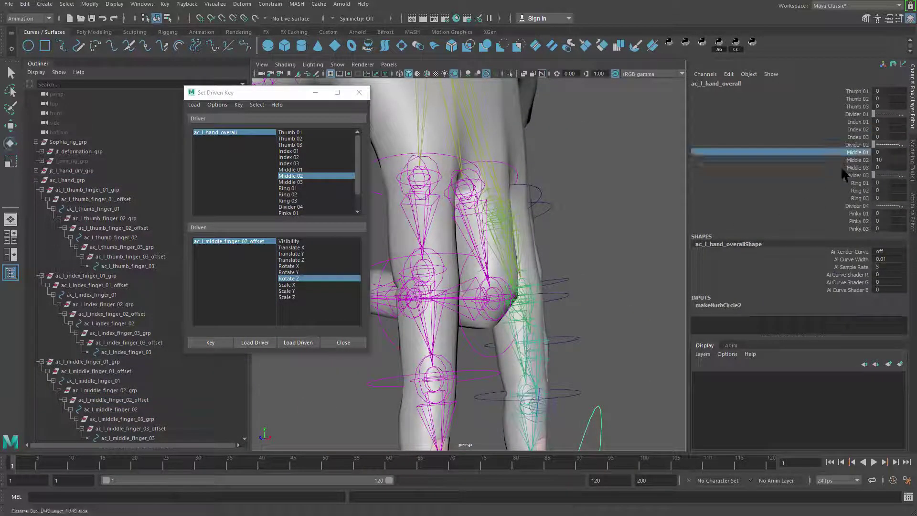
{"action": "left_click", "coordinate": [854, 160]}
{"action": "middle_click_drag", "start_coordinate": [667, 229], "coordinate": [635, 229]}
{"action": "left_click", "coordinate": [222, 242]}
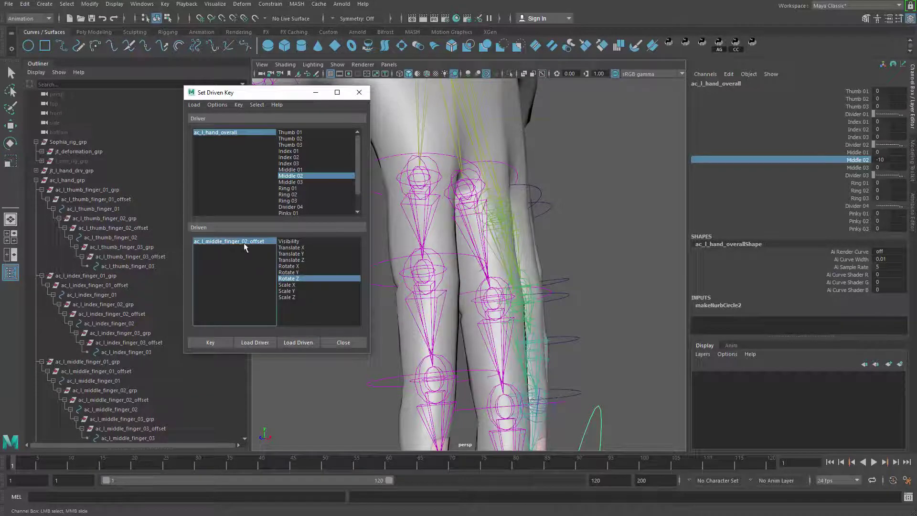
{"action": "left_click", "coordinate": [229, 241]}
{"action": "key", "text": "f"}
{"action": "type", "text": "e"}
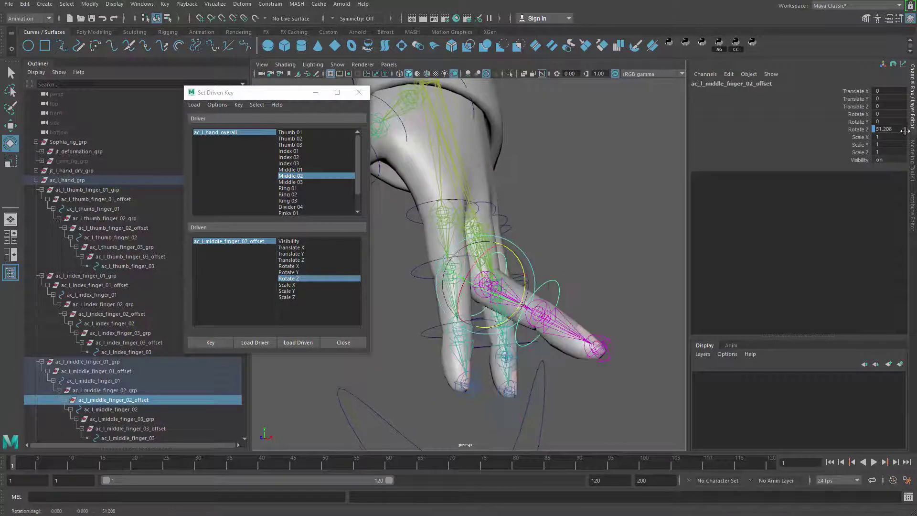
{"action": "type", "text": "50"}
{"action": "key", "text": "Return"}
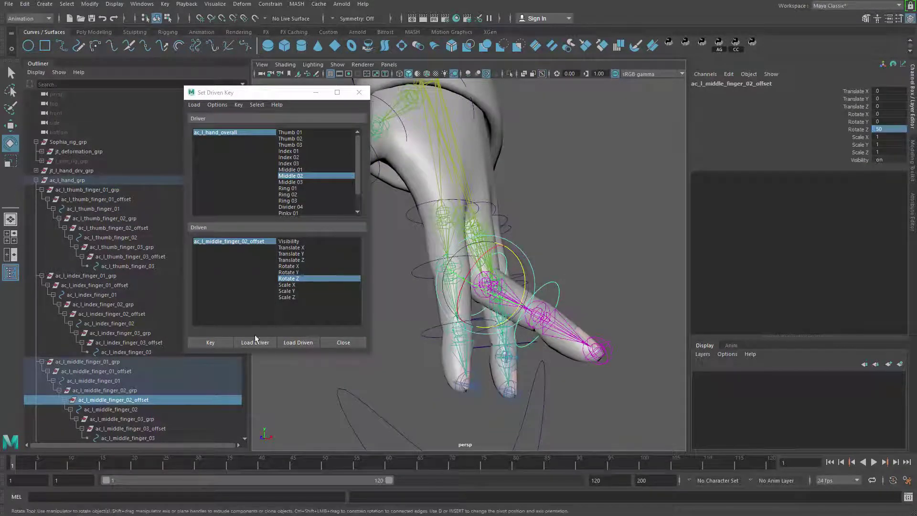
{"action": "right_click_drag", "start_coordinate": [602, 266], "coordinate": [648, 262], "text": "alt"}
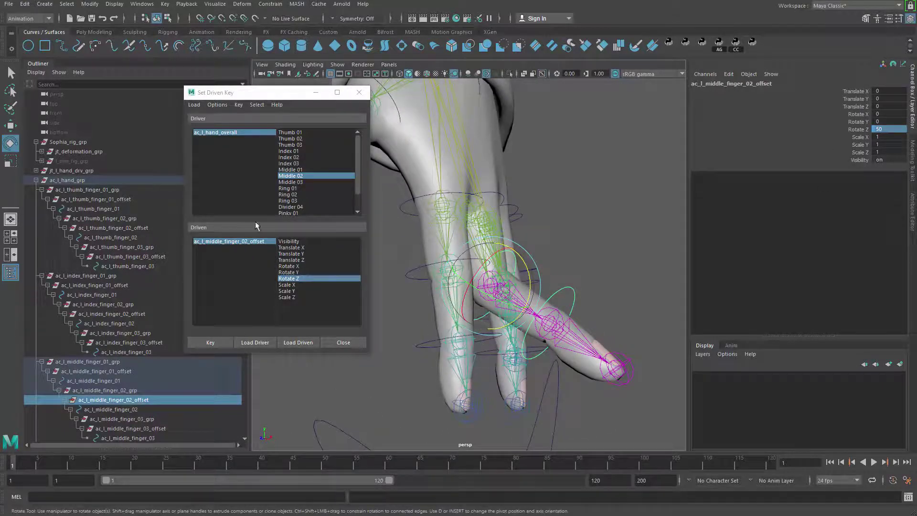
Reset Middle 02 on ac_l_hand_overall to 0
{"action": "left_click", "coordinate": [251, 135]}
{"action": "left_click", "coordinate": [884, 161]}
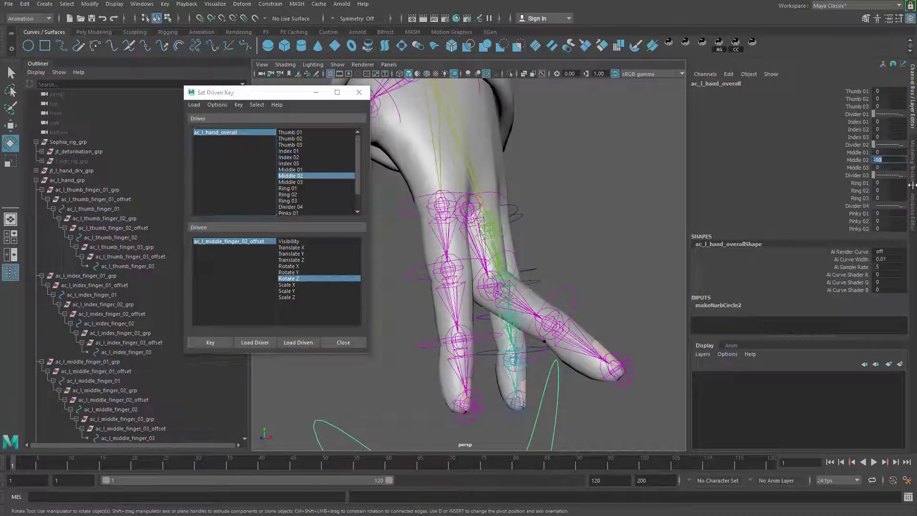
{"action": "type", "text": "0"}
{"action": "key", "text": "Return"}
Load ac_l_middle_finger_03_offset as driven, pair its Rotate Z with Middle 03 of ac_l_hand_overall, and key the neutral pose
{"action": "left_click", "coordinate": [863, 167]}
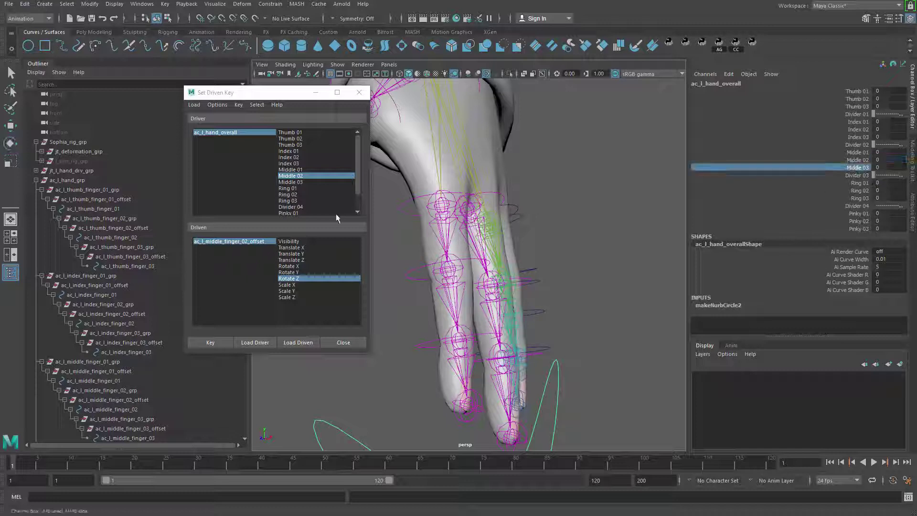
{"action": "left_click", "coordinate": [291, 182]}
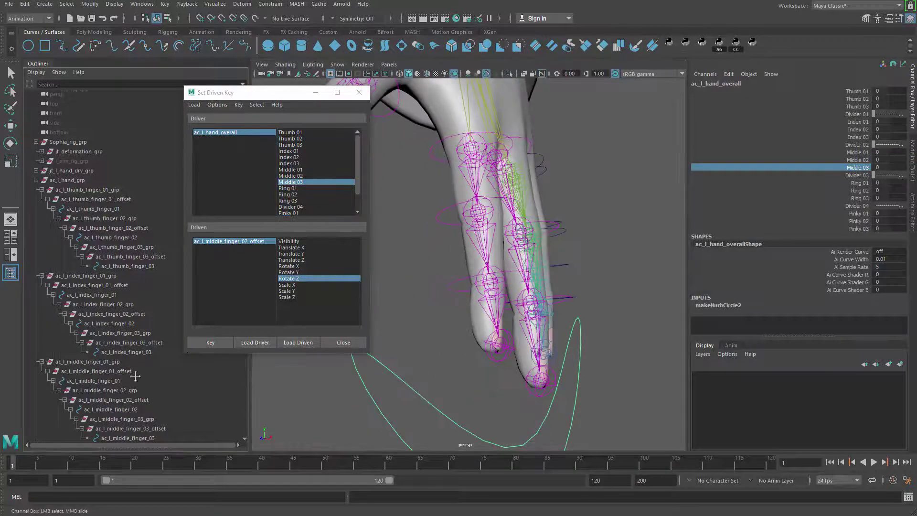
{"action": "scroll", "coordinate": [135, 375], "scroll_direction": "down", "scroll_amount": 3}
{"action": "left_click", "coordinate": [149, 356]}
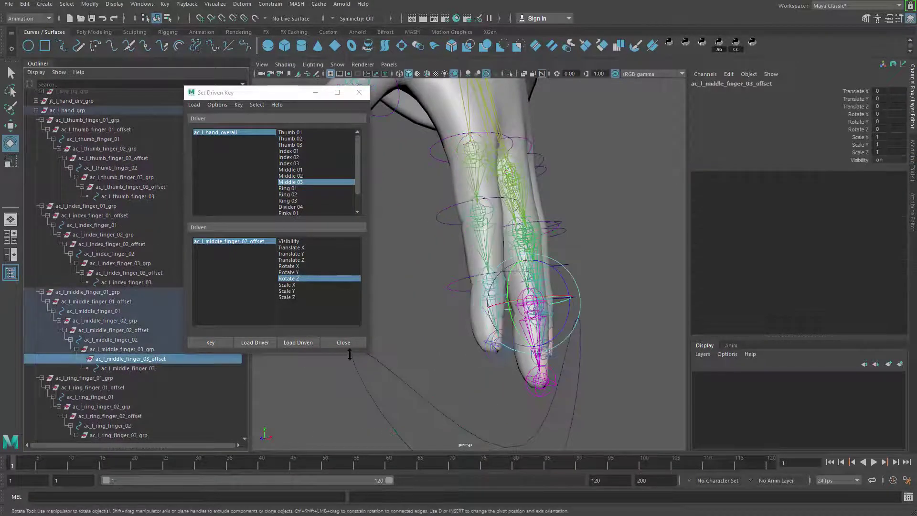
{"action": "left_click", "coordinate": [298, 342]}
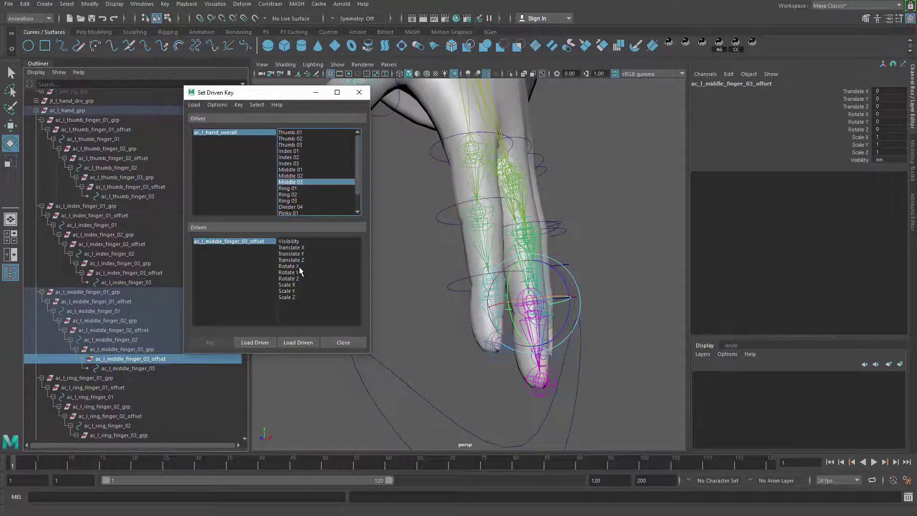
{"action": "left_click", "coordinate": [288, 279]}
{"action": "left_click", "coordinate": [224, 343]}
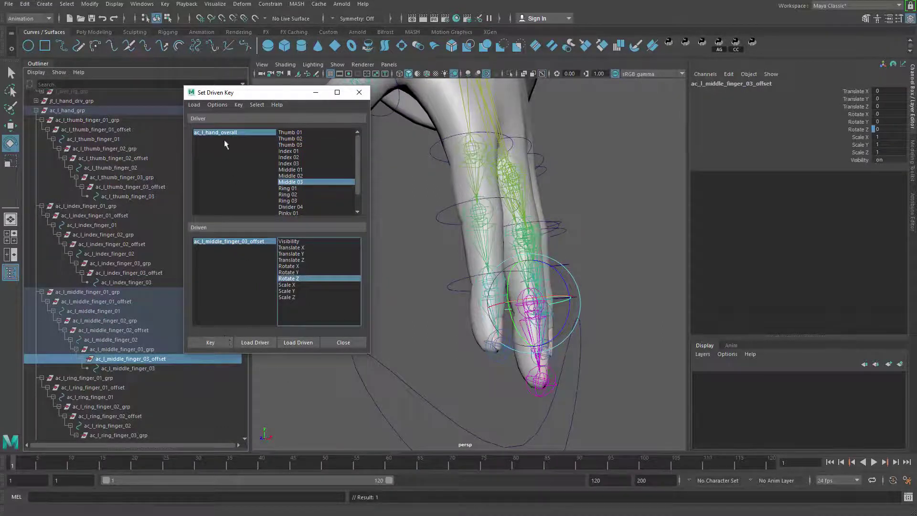
With Middle 03 on ac_l_hand_overall set to 10, set Rotate Z of ac_l_middle_finger_03_offset to -90 and key it
{"action": "left_click", "coordinate": [221, 133]}
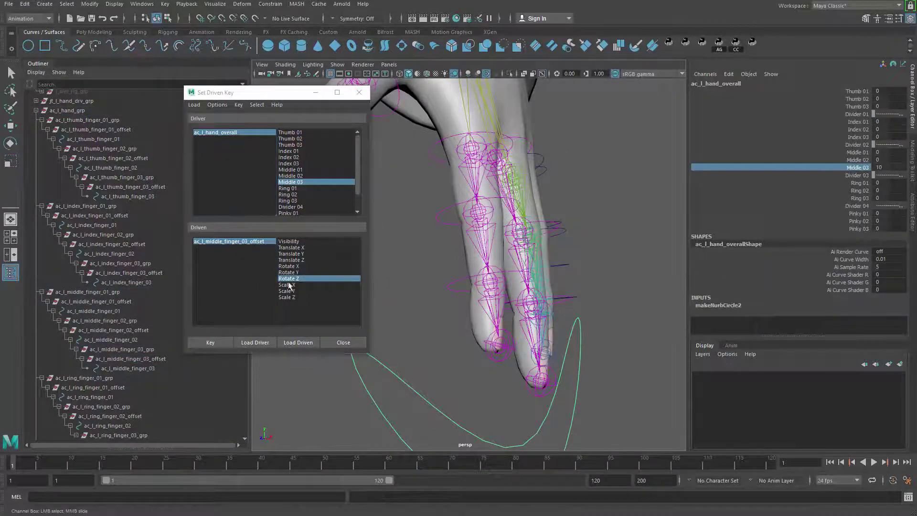
{"action": "left_click", "coordinate": [258, 241]}
{"action": "key", "text": "f"}
{"action": "left_click_drag", "start_coordinate": [583, 285], "coordinate": [542, 302]}
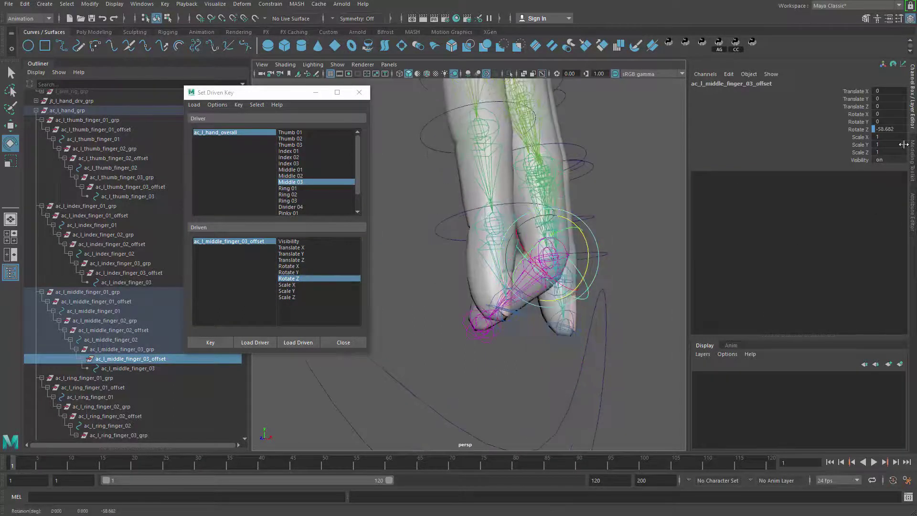
{"action": "type", "text": "-90"}
{"action": "key", "text": "Return"}
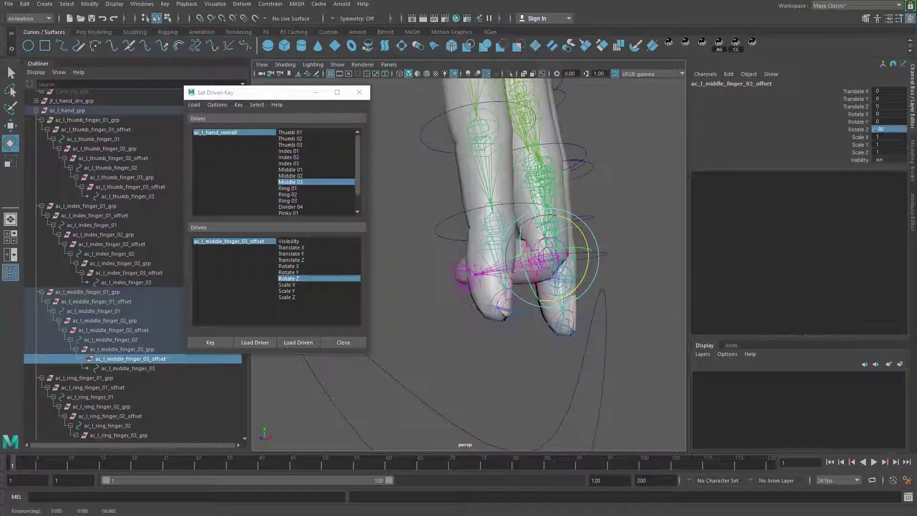
{"action": "left_click", "coordinate": [209, 342]}
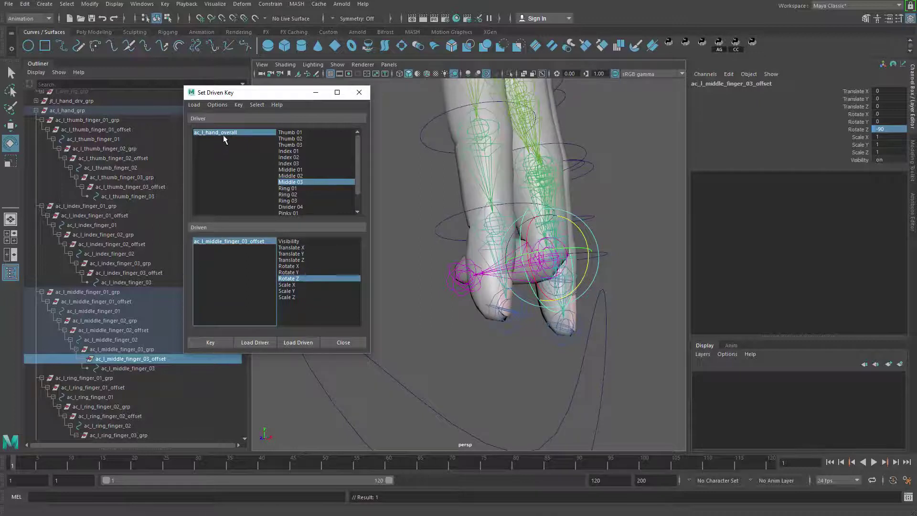
With Middle 03 on ac_l_hand_overall set to -10, set Rotate Z of ac_l_middle_finger_03_offset to 50 and key it
{"action": "left_click", "coordinate": [229, 133]}
{"action": "left_click_drag", "start_coordinate": [858, 179], "coordinate": [858, 167]}
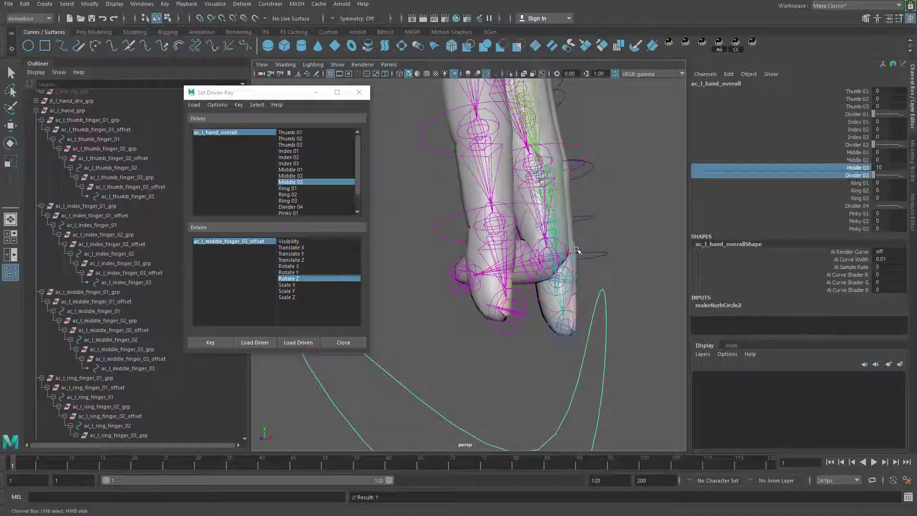
{"action": "left_click", "coordinate": [857, 167]}
{"action": "middle_click_drag", "start_coordinate": [495, 283], "coordinate": [280, 306]}
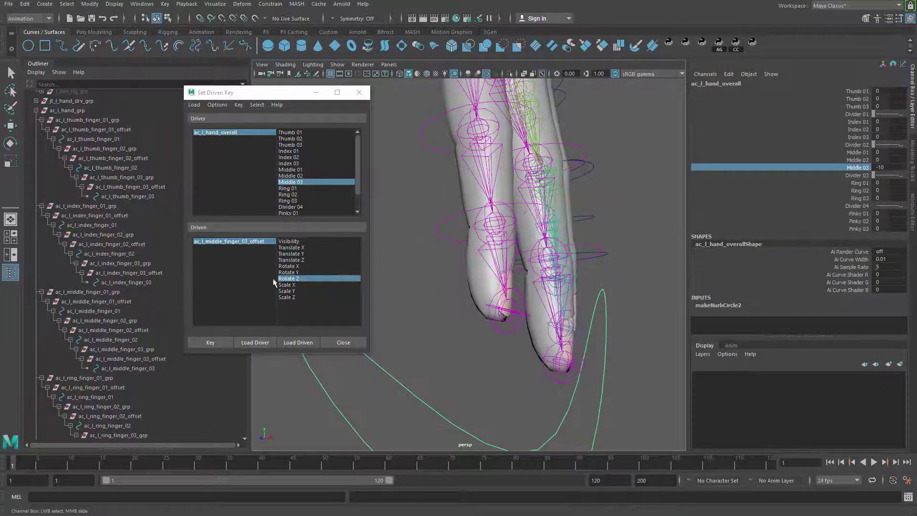
{"action": "left_click", "coordinate": [249, 242]}
{"action": "key", "text": "e"}
{"action": "left_click_drag", "start_coordinate": [616, 267], "coordinate": [563, 211], "text": "alt"}
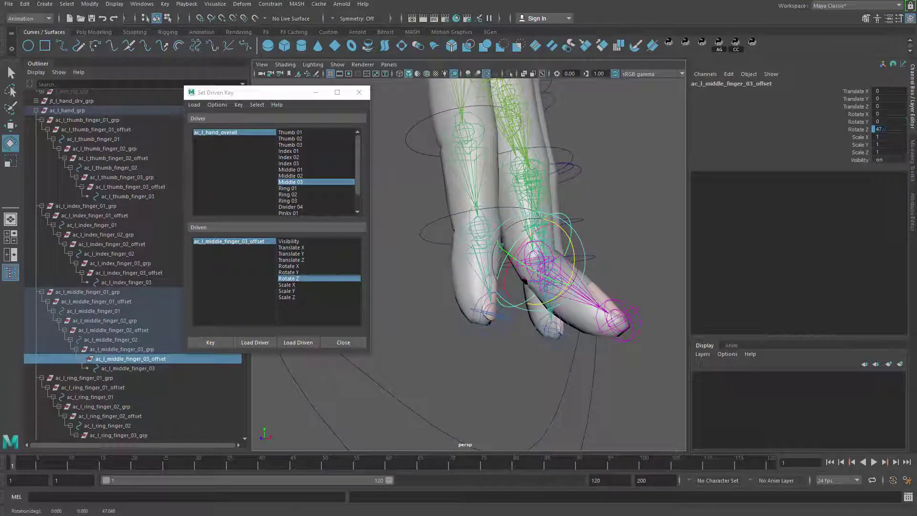
{"action": "type", "text": "50"}
{"action": "key", "text": "Return"}
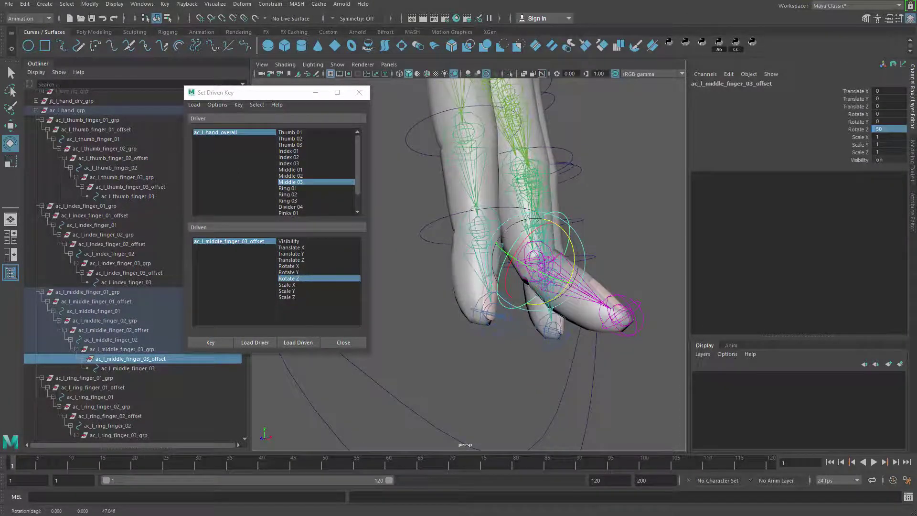
{"action": "left_click", "coordinate": [211, 342]}
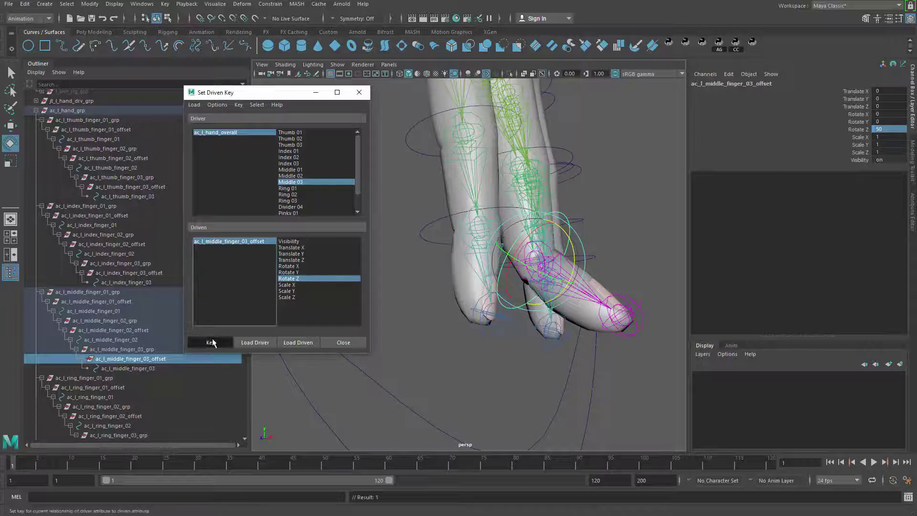
Reset Middle 03 on ac_l_hand_overall to 0
{"action": "left_click", "coordinate": [233, 133]}
{"action": "left_click", "coordinate": [882, 167]}
{"action": "type", "text": "-10"}
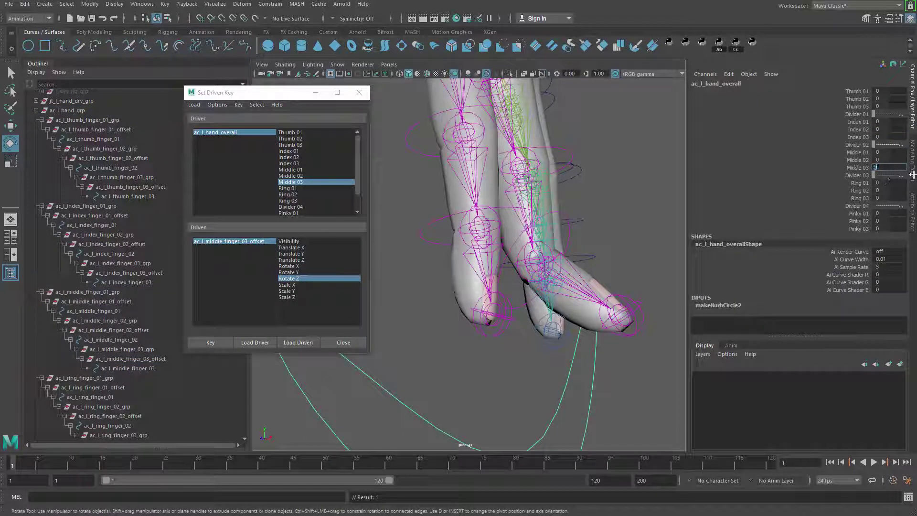
{"action": "key", "text": "Return"}
Test the thumb, index and middle finger bends by varying Thumb 01 through Middle 03 together, and undo the change
{"action": "left_click_drag", "start_coordinate": [857, 92], "coordinate": [857, 159]}
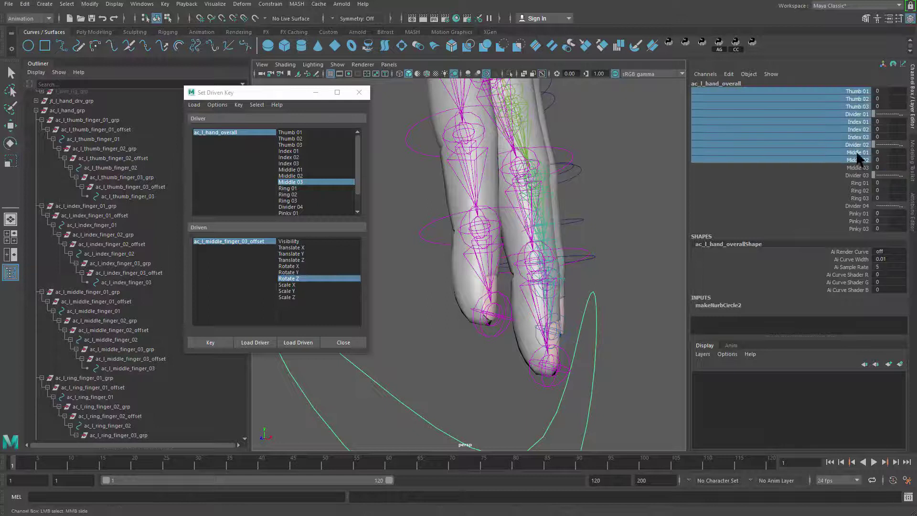
{"action": "left_click_drag", "start_coordinate": [857, 114], "coordinate": [854, 167]}
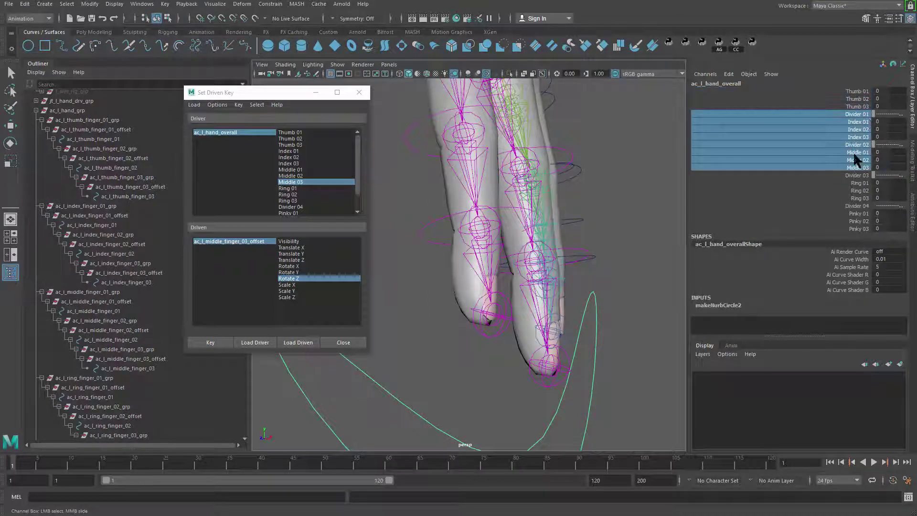
{"action": "left_click_drag", "start_coordinate": [854, 92], "coordinate": [853, 168]}
{"action": "right_click_drag", "start_coordinate": [545, 241], "coordinate": [494, 256], "text": "alt"}
{"action": "middle_click_drag", "start_coordinate": [494, 256], "coordinate": [562, 292]}
{"action": "key", "text": "ctrl+z"}
{"action": "left_click_drag", "start_coordinate": [562, 291], "coordinate": [549, 288], "text": "alt"}
{"action": "right_click_drag", "start_coordinate": [549, 289], "coordinate": [601, 268], "text": "alt"}
Select ac_l_ring_finger_01_offset, the offset group of the ring finger's first joint
{"action": "key", "text": "q"}
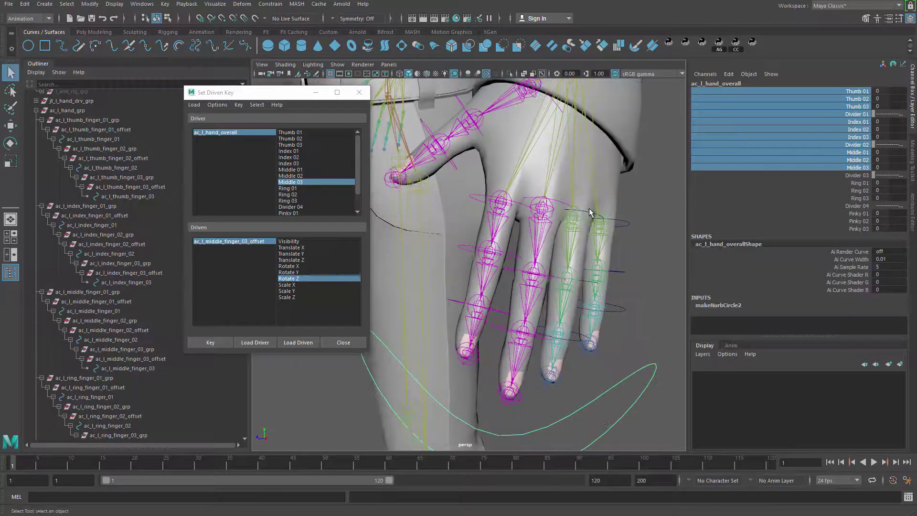
{"action": "left_click", "coordinate": [577, 219]}
{"action": "left_click_drag", "start_coordinate": [575, 225], "coordinate": [538, 288], "text": "alt"}
{"action": "right_click_drag", "start_coordinate": [539, 288], "coordinate": [592, 215], "text": "alt"}
{"action": "middle_click_drag", "start_coordinate": [592, 215], "coordinate": [548, 229], "text": "alt"}
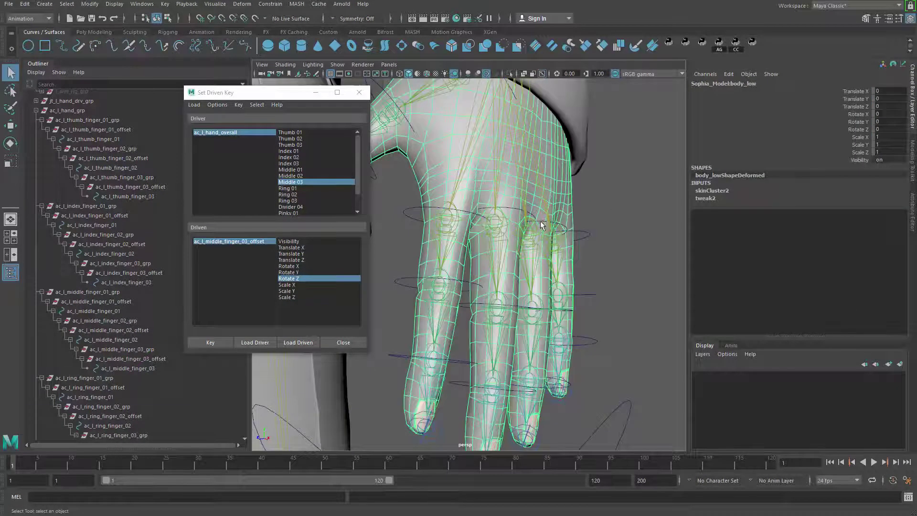
{"action": "left_click", "coordinate": [540, 220]}
{"action": "key", "text": "f"}
{"action": "left_click", "coordinate": [123, 389]}
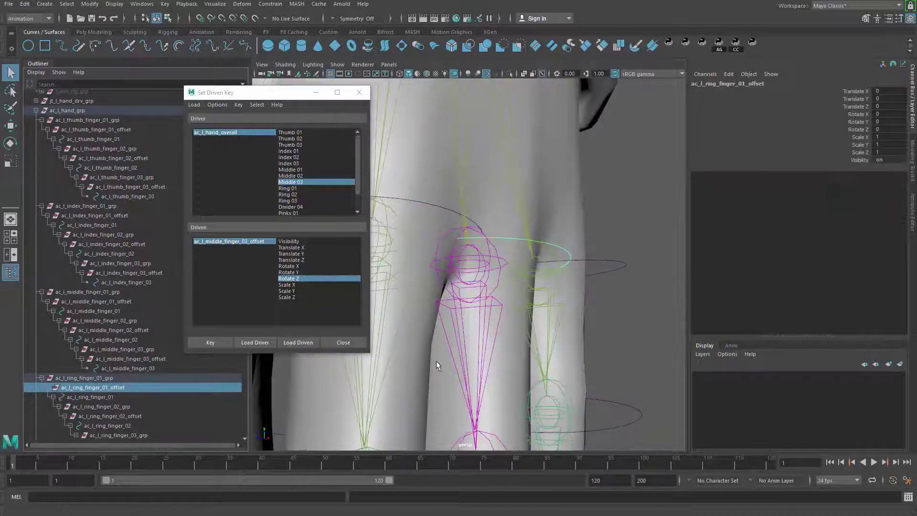
Load ac_l_ring_finger_01_offset as the driven object and move its pivot onto the ring finger's first joint
{"action": "left_click_drag", "start_coordinate": [434, 368], "coordinate": [468, 242], "text": "alt"}
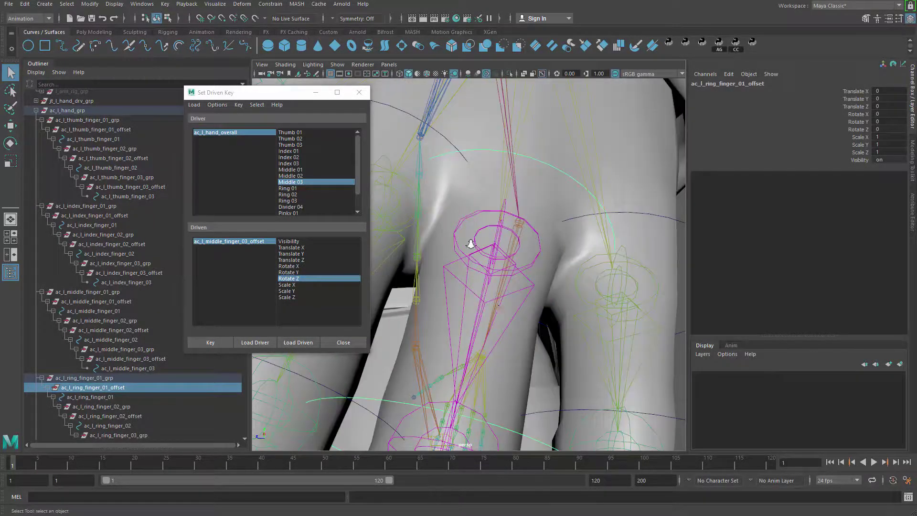
{"action": "right_click_drag", "start_coordinate": [469, 241], "coordinate": [376, 238], "text": "alt"}
{"action": "left_click_drag", "start_coordinate": [376, 237], "coordinate": [500, 290], "text": "alt"}
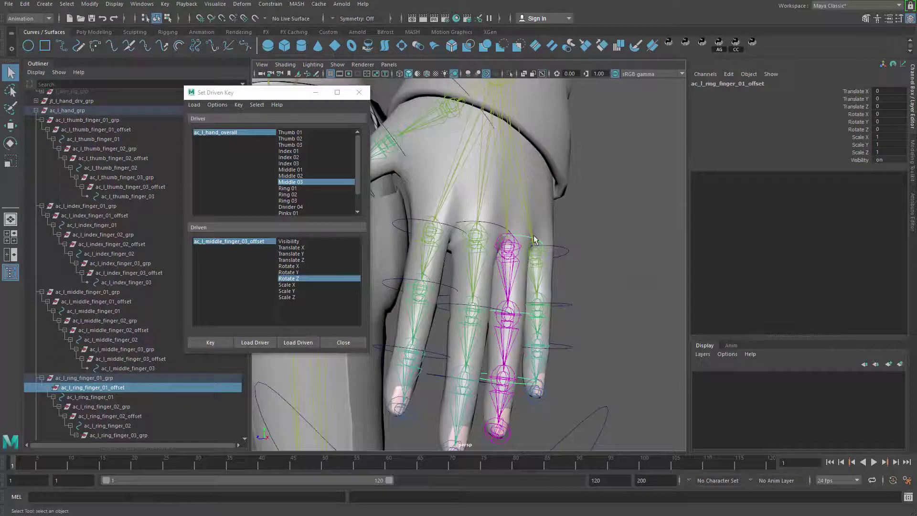
{"action": "left_click_drag", "start_coordinate": [546, 382], "coordinate": [570, 327], "text": "alt"}
{"action": "left_click", "coordinate": [297, 342]}
{"action": "right_click_drag", "start_coordinate": [570, 328], "coordinate": [601, 328], "text": "alt"}
{"action": "key", "text": "w"}
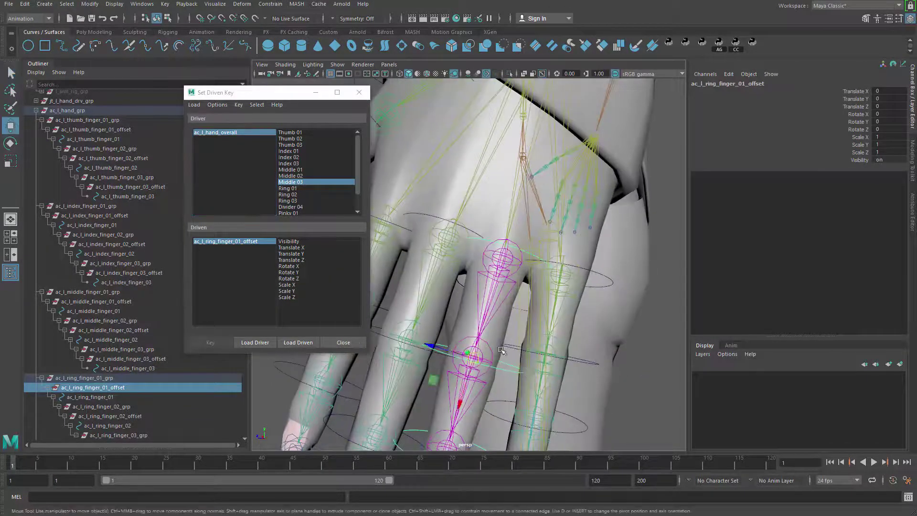
{"action": "right_click_drag", "start_coordinate": [501, 315], "coordinate": [566, 313], "text": "alt"}
{"action": "key", "text": "d"}
{"action": "middle_click_drag", "start_coordinate": [565, 313], "coordinate": [532, 313]}
{"action": "left_click_drag", "start_coordinate": [532, 314], "coordinate": [375, 312], "text": "alt"}
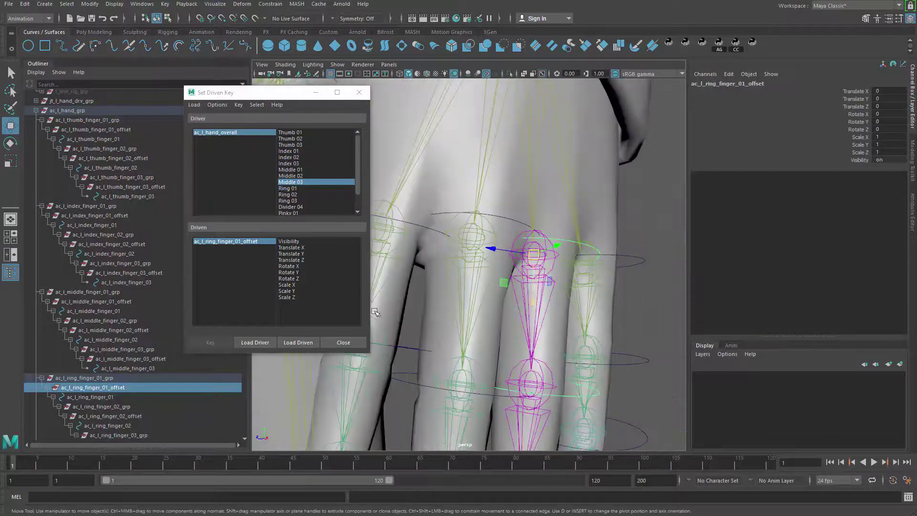
Pair Ring 01 of ac_l_hand_overall with Rotate Z of ac_l_ring_finger_01_offset and key the neutral pose
{"action": "left_click", "coordinate": [297, 278]}
{"action": "left_click", "coordinate": [302, 188]}
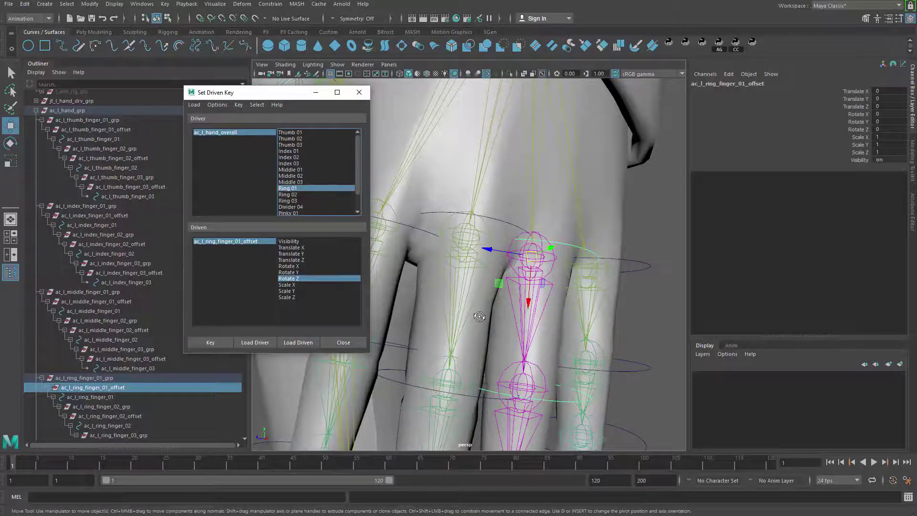
{"action": "left_click_drag", "start_coordinate": [479, 316], "coordinate": [563, 311], "text": "alt"}
{"action": "left_click", "coordinate": [210, 342]}
With Ring 01 on ac_l_hand_overall set to 10, set Rotate Z of ac_l_ring_finger_01_offset to -90 and key it
{"action": "left_click", "coordinate": [233, 132]}
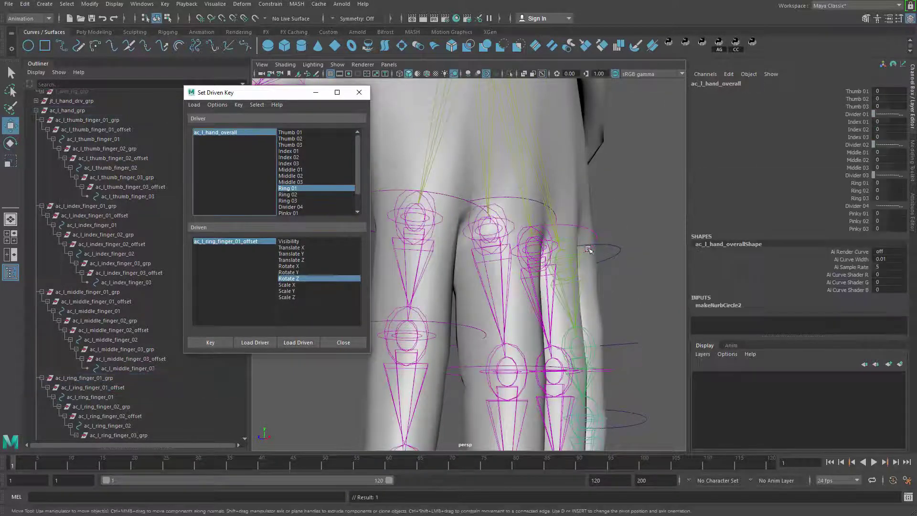
{"action": "middle_click_drag", "start_coordinate": [588, 249], "coordinate": [695, 229], "text": "alt"}
{"action": "left_click", "coordinate": [860, 183]}
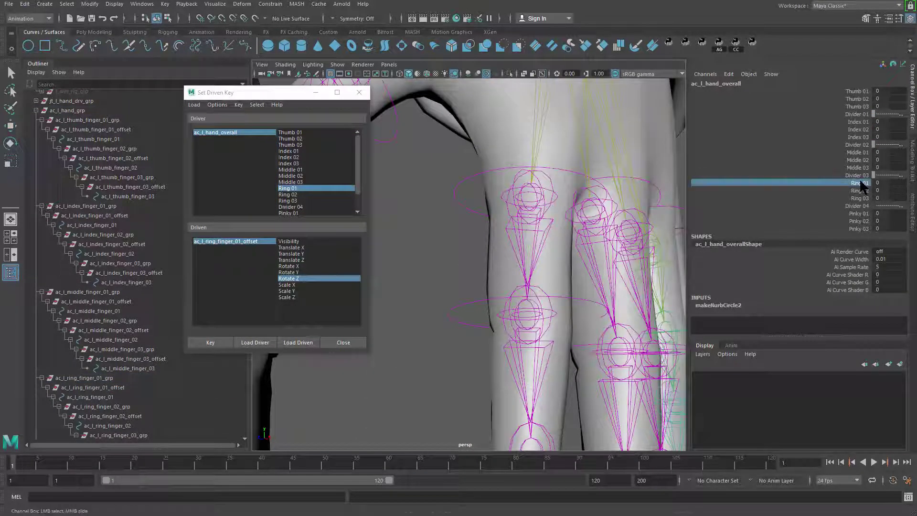
{"action": "left_click", "coordinate": [241, 242]}
{"action": "key", "text": "f"}
{"action": "key", "text": "e"}
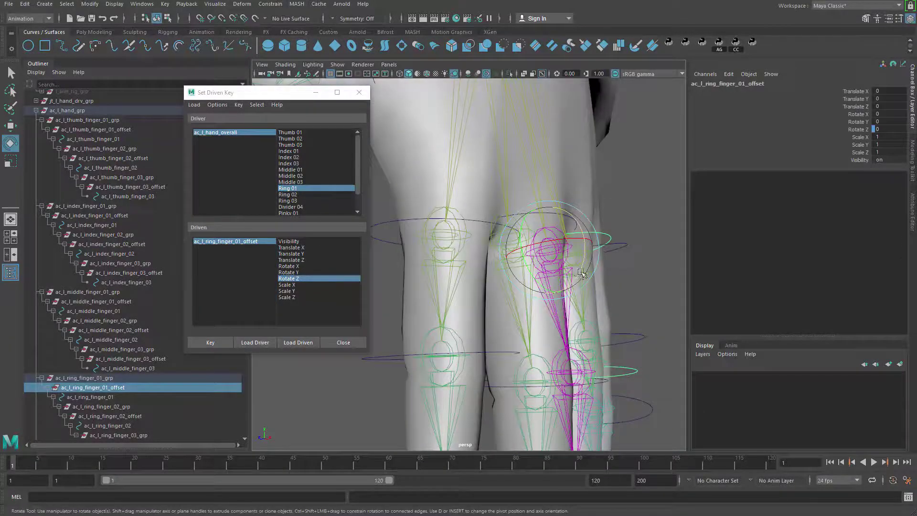
{"action": "left_click_drag", "start_coordinate": [581, 272], "coordinate": [538, 295]}
{"action": "left_click", "coordinate": [883, 129]}
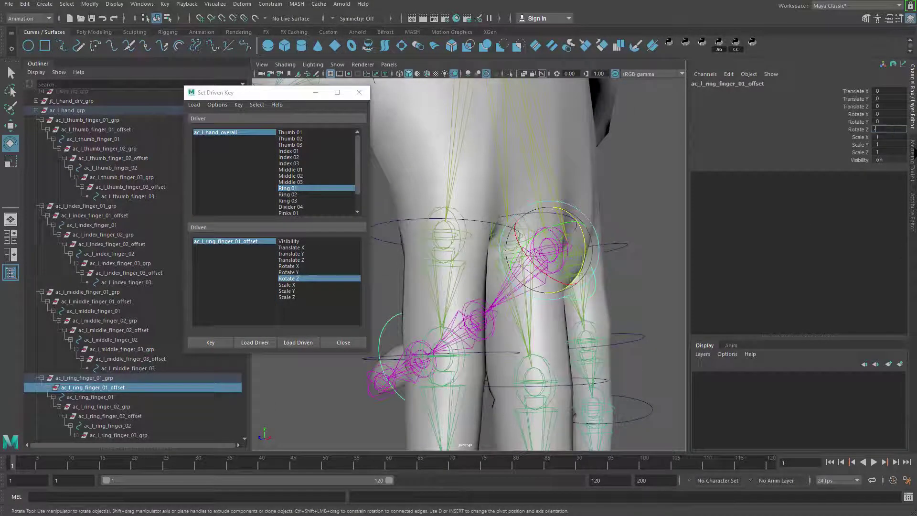
{"action": "type", "text": "-90"}
{"action": "key", "text": "Return"}
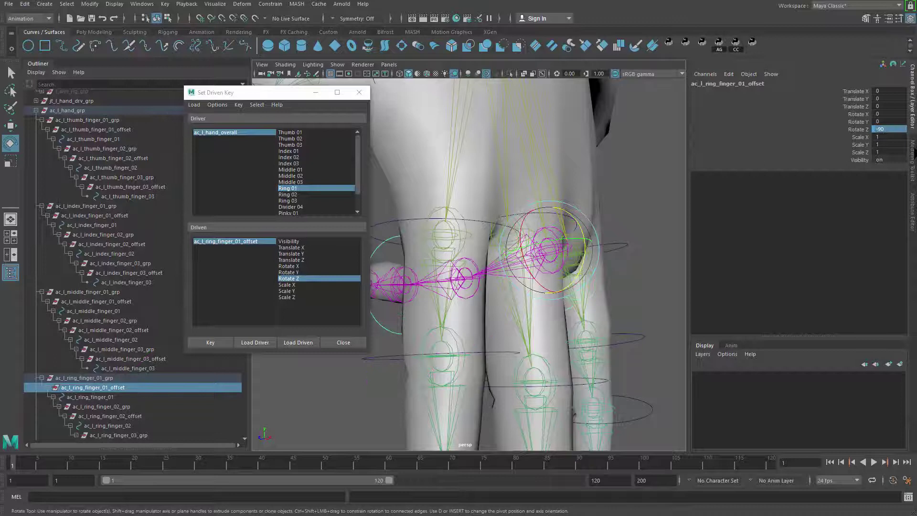
{"action": "left_click", "coordinate": [210, 342]}
With Ring 01 on ac_l_hand_overall set to -10, set Rotate Z of ac_l_ring_finger_01_offset to 50 and key it
{"action": "middle_click_drag", "start_coordinate": [548, 222], "coordinate": [519, 259], "text": "alt"}
{"action": "left_click", "coordinate": [241, 133]}
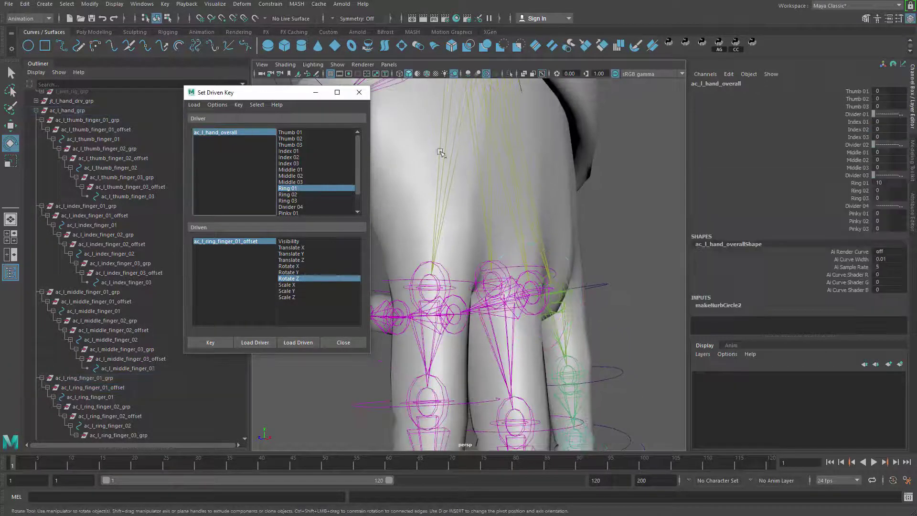
{"action": "middle_click_drag", "start_coordinate": [525, 217], "coordinate": [580, 192], "text": "alt"}
{"action": "left_click", "coordinate": [861, 184]}
{"action": "middle_click_drag", "start_coordinate": [592, 244], "coordinate": [513, 244]}
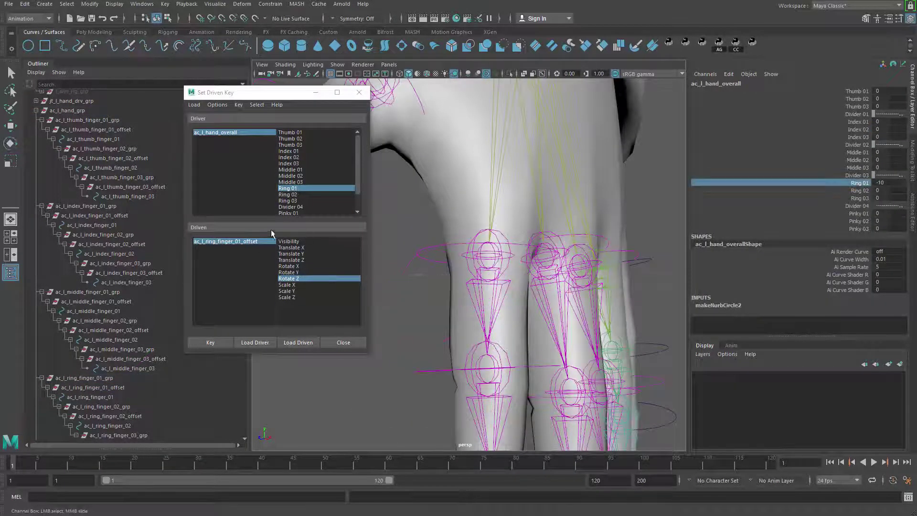
{"action": "left_click", "coordinate": [243, 240]}
{"action": "middle_click_drag", "start_coordinate": [582, 248], "coordinate": [534, 241], "text": "alt"}
{"action": "key", "text": "e"}
{"action": "left_click_drag", "start_coordinate": [566, 246], "coordinate": [616, 191]}
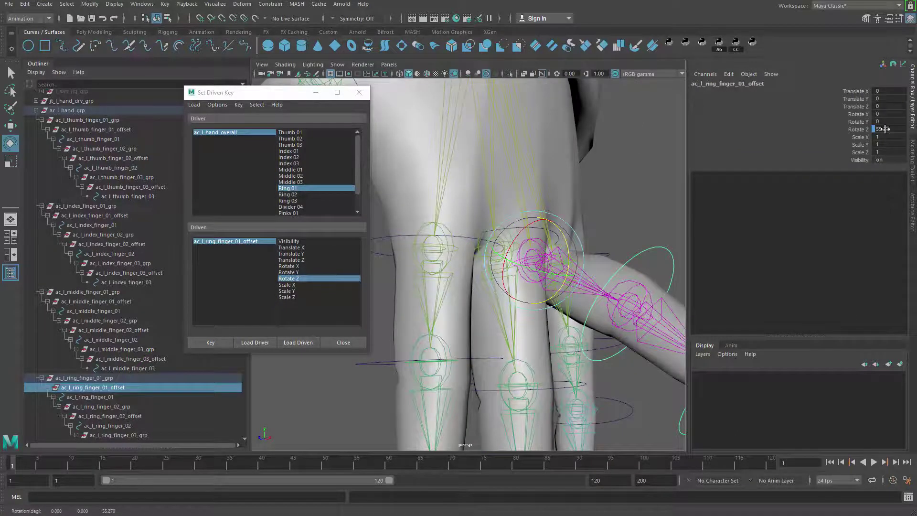
{"action": "left_click", "coordinate": [884, 129]}
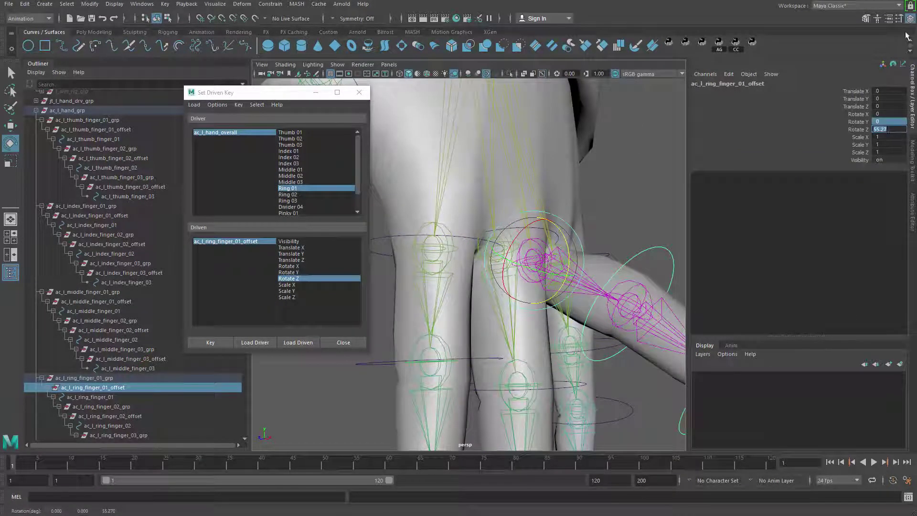
{"action": "left_click", "coordinate": [858, 130]}
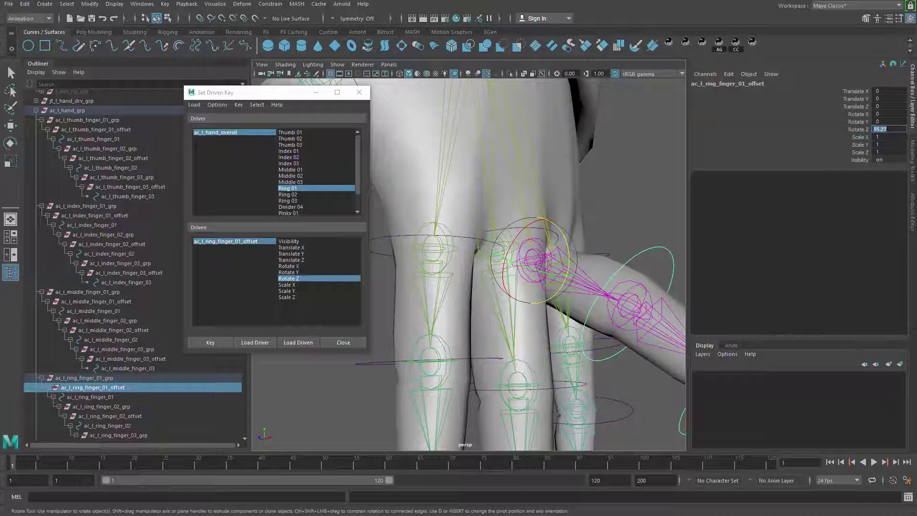
{"action": "key", "text": "Return"}
{"action": "left_click", "coordinate": [210, 343]}
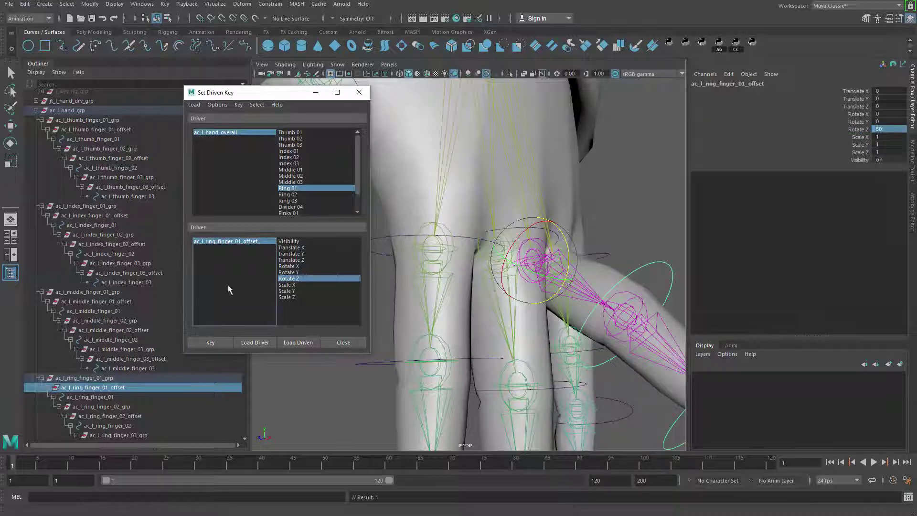
Test the ring finger's first-joint bend by varying Ring 01 on ac_l_hand_overall, and reset it to 0
{"action": "left_click", "coordinate": [233, 133]}
{"action": "left_click", "coordinate": [882, 190]}
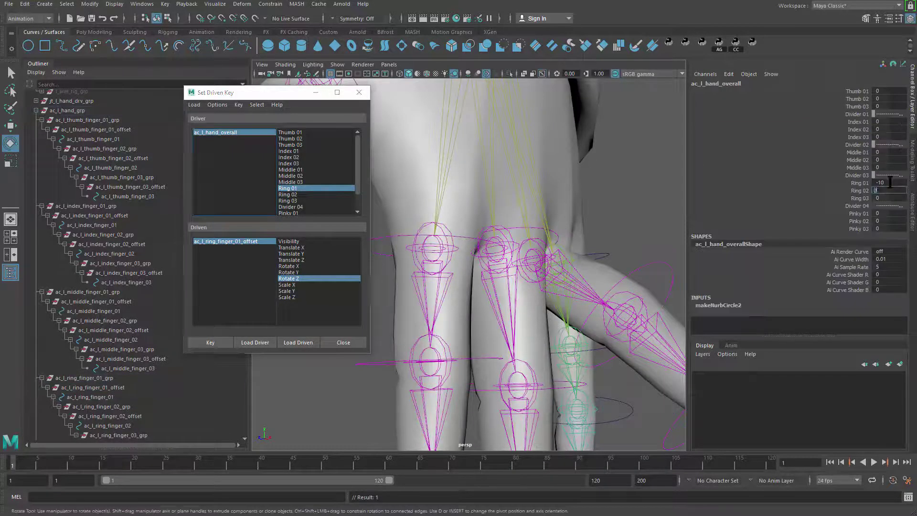
{"action": "left_click", "coordinate": [857, 175]}
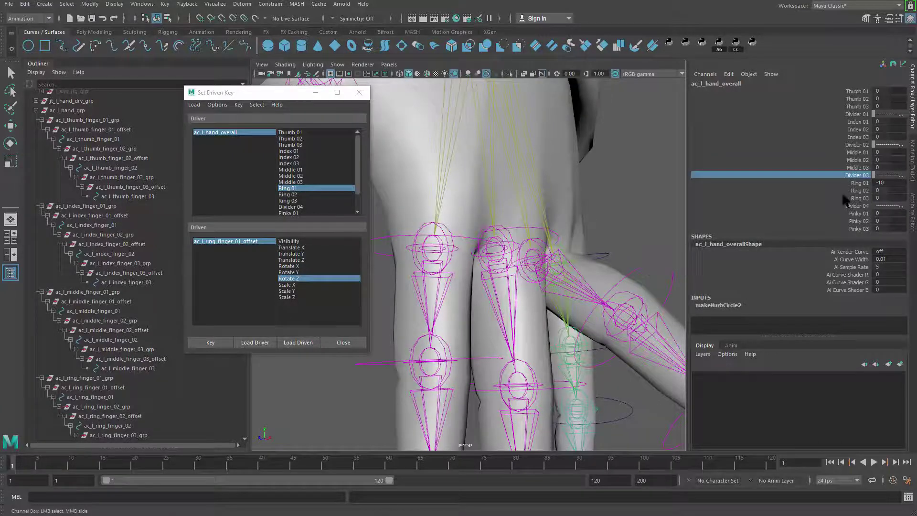
{"action": "left_click", "coordinate": [859, 183]}
{"action": "middle_click_drag", "start_coordinate": [859, 183], "coordinate": [848, 203]}
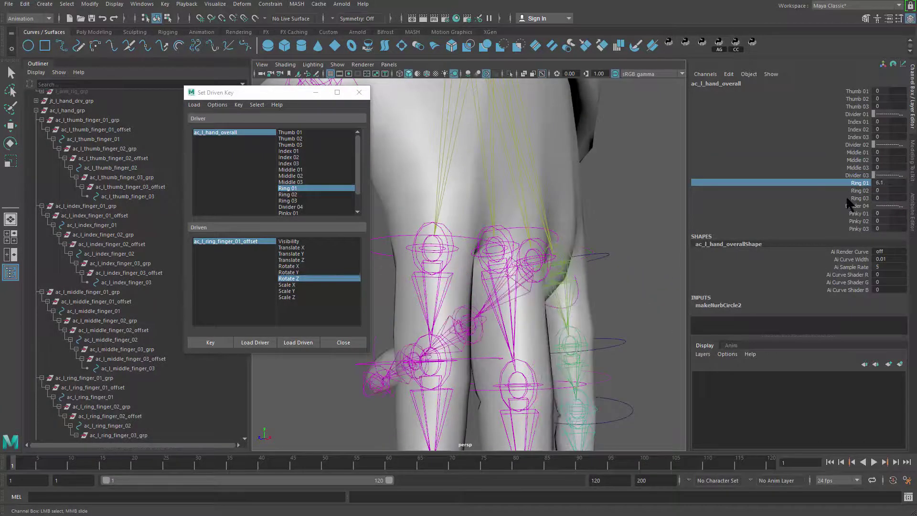
{"action": "double_click", "coordinate": [889, 183]}
{"action": "key", "text": "Return"}
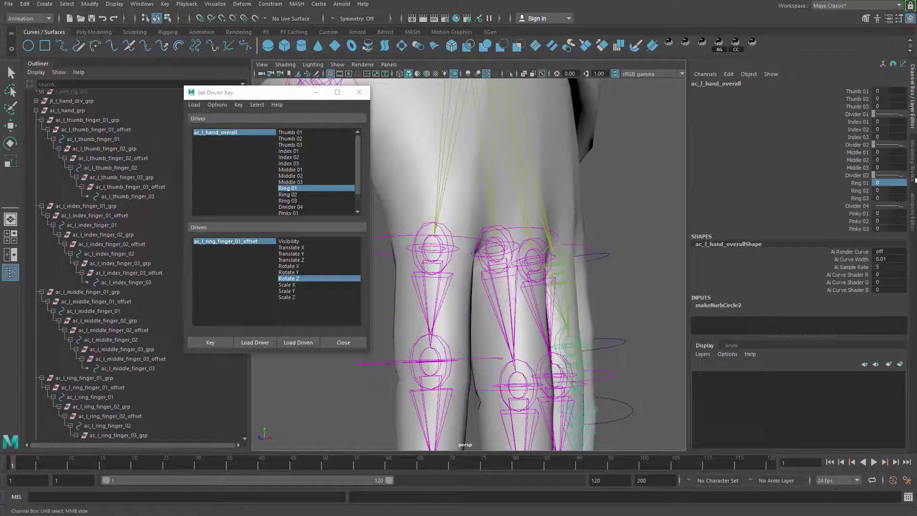
Choose Ring 02 as the driver attribute and load ac_l_ring_finger_02_offset as the driven object
{"action": "left_click_drag", "start_coordinate": [495, 329], "coordinate": [382, 283], "text": "alt"}
{"action": "left_click", "coordinate": [303, 194]}
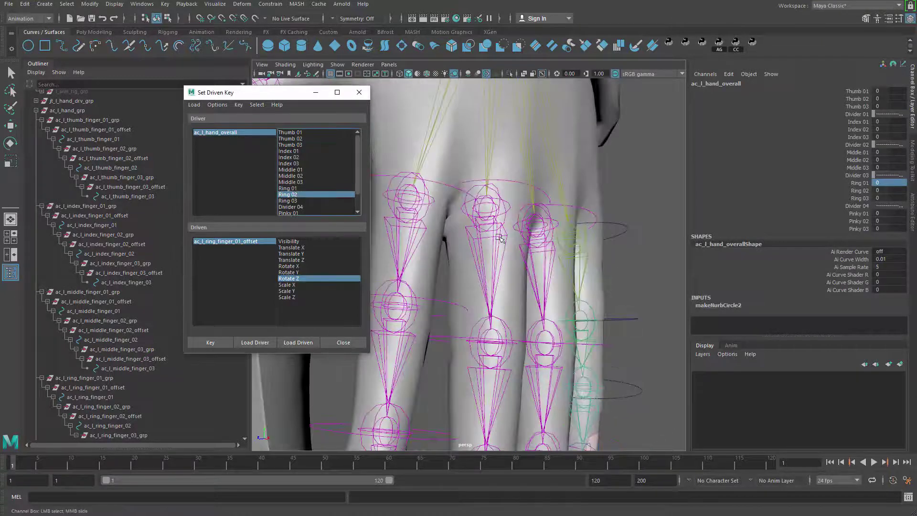
{"action": "middle_click_drag", "start_coordinate": [490, 258], "coordinate": [503, 216], "text": "alt"}
{"action": "middle_click_drag", "start_coordinate": [125, 365], "coordinate": [127, 287], "text": "alt"}
{"action": "scroll", "coordinate": [127, 286], "scroll_direction": "down", "scroll_amount": 2}
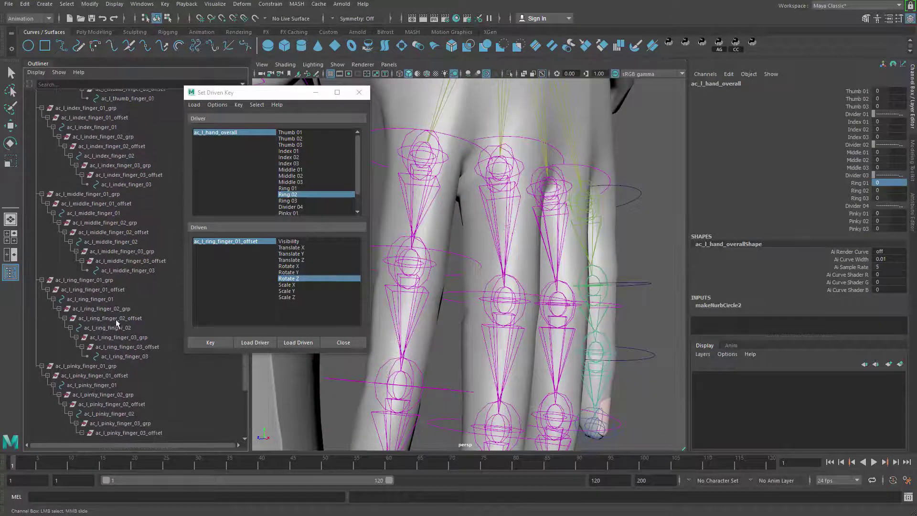
{"action": "left_click", "coordinate": [127, 319]}
{"action": "left_click", "coordinate": [306, 342]}
Snap the pivot of ac_l_ring_finger_02_offset onto the ring finger's second joint
{"action": "left_click_drag", "start_coordinate": [552, 306], "coordinate": [501, 310], "text": "alt"}
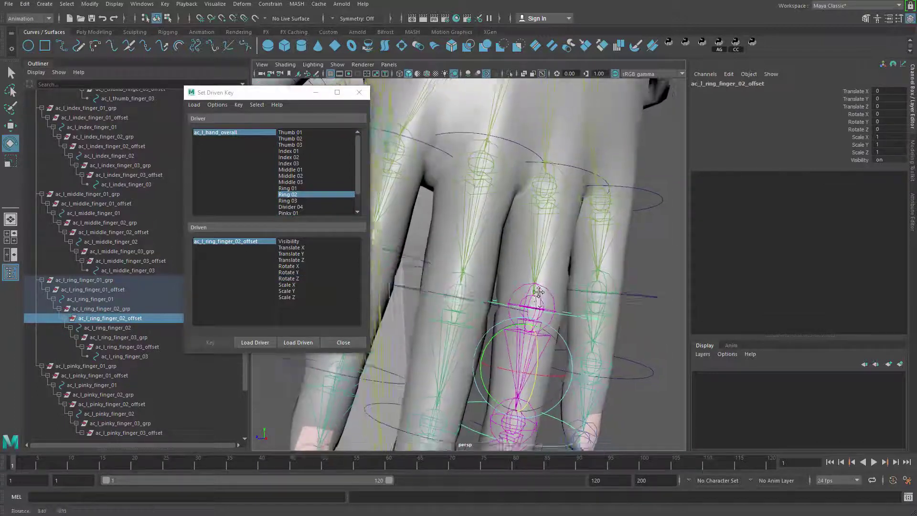
{"action": "right_click_drag", "start_coordinate": [549, 267], "coordinate": [612, 235], "text": "alt"}
{"action": "key", "text": "w"}
{"action": "key", "text": "d"}
{"action": "key", "text": "v"}
{"action": "middle_click_drag", "start_coordinate": [529, 340], "coordinate": [555, 300]}
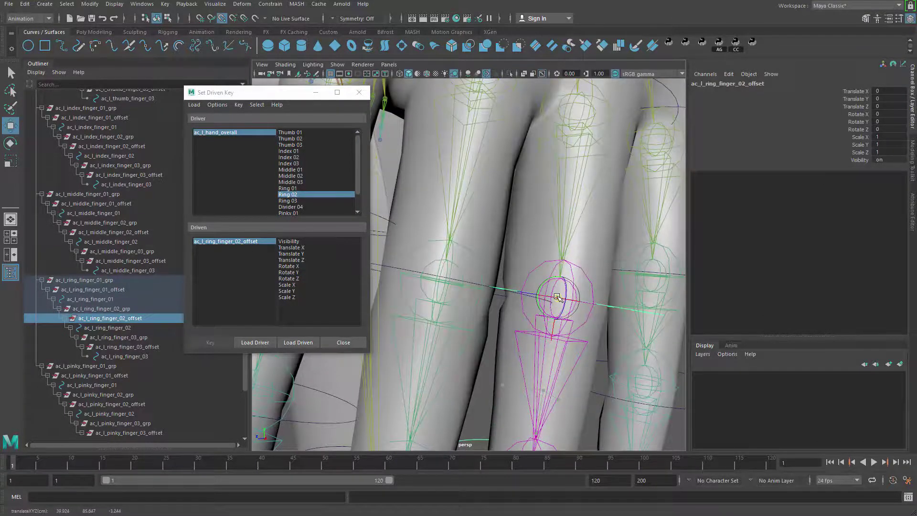
Choose Rotate Z of ac_l_ring_finger_02_offset as the driven attribute and key the neutral pose against Ring 02
{"action": "left_click_drag", "start_coordinate": [554, 308], "coordinate": [564, 373], "text": "alt"}
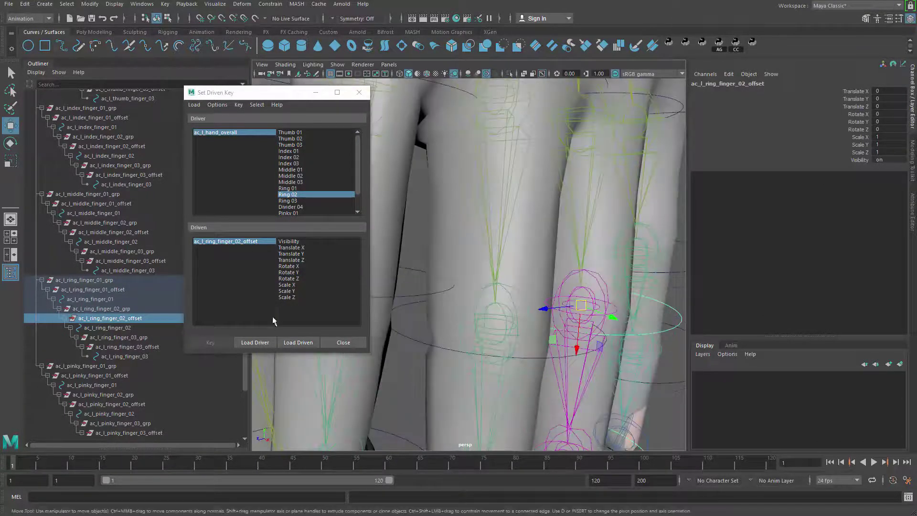
{"action": "left_click", "coordinate": [290, 278]}
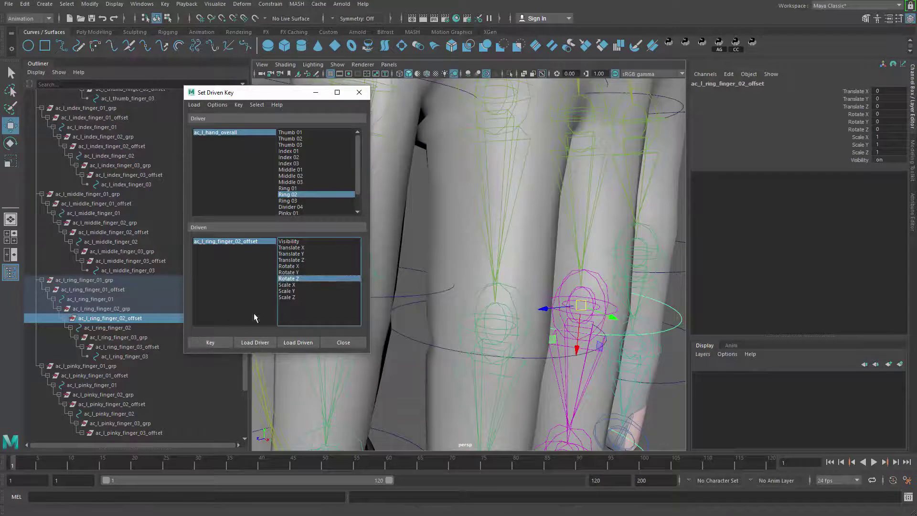
{"action": "left_click", "coordinate": [223, 343]}
With Ring 02 on ac_l_hand_overall set to 10, set Rotate Z of ac_l_ring_finger_02_offset to -100 and key it
{"action": "left_click", "coordinate": [255, 132]}
{"action": "left_click", "coordinate": [858, 197]}
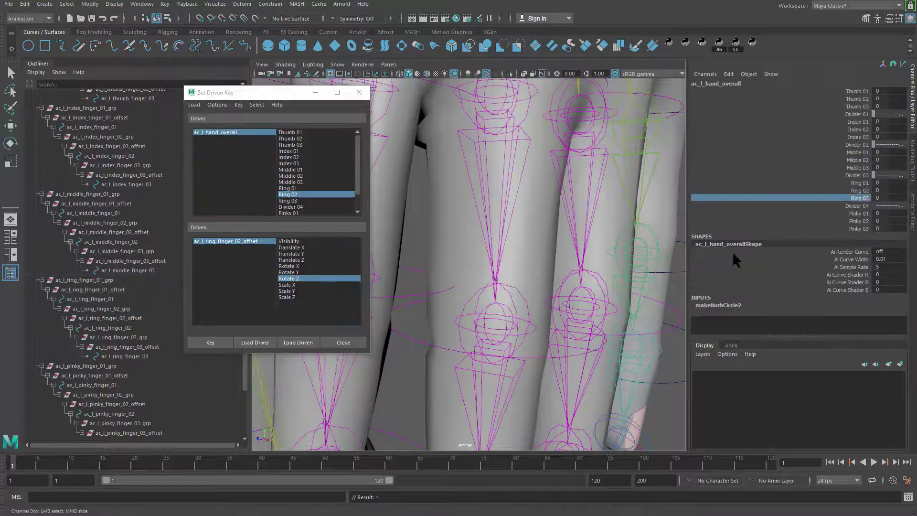
{"action": "left_click", "coordinate": [859, 190]}
{"action": "left_click", "coordinate": [243, 241]}
{"action": "key", "text": "w"}
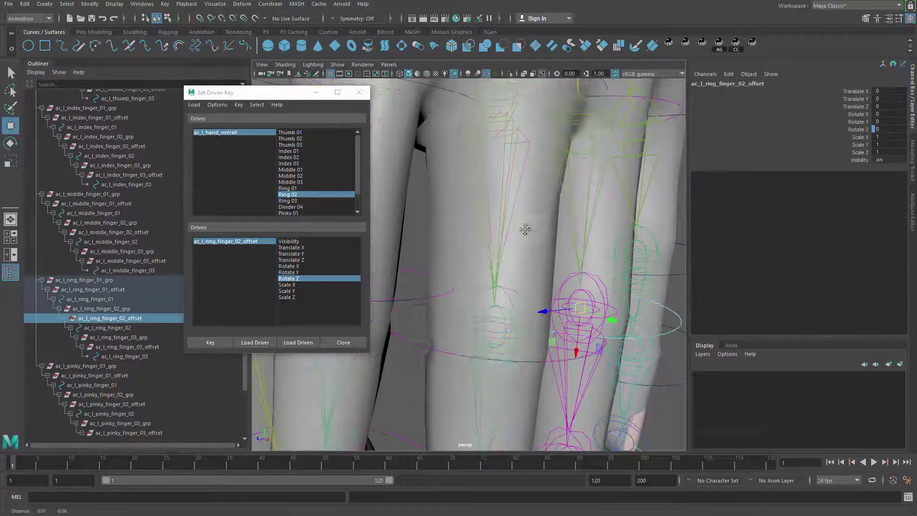
{"action": "key", "text": "e"}
{"action": "left_click_drag", "start_coordinate": [659, 275], "coordinate": [635, 319]}
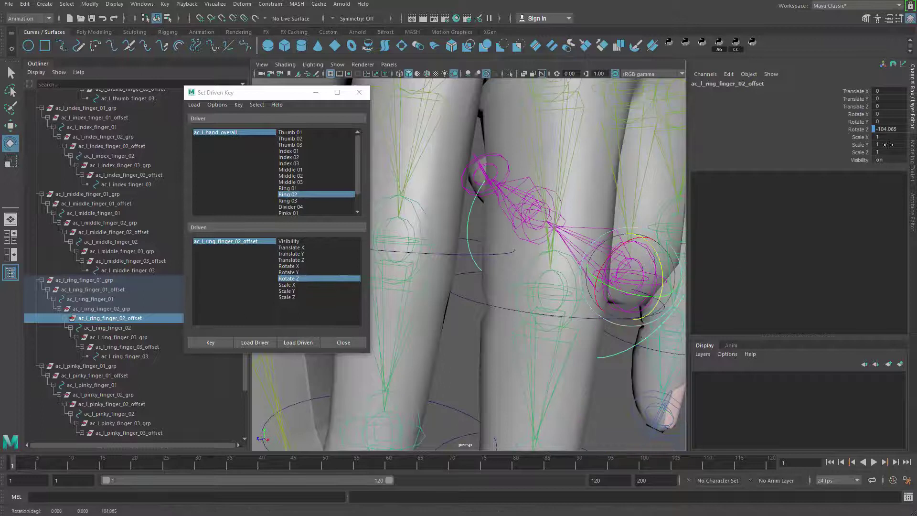
{"action": "left_click", "coordinate": [886, 129]}
{"action": "key", "text": "Return"}
{"action": "left_click", "coordinate": [211, 343]}
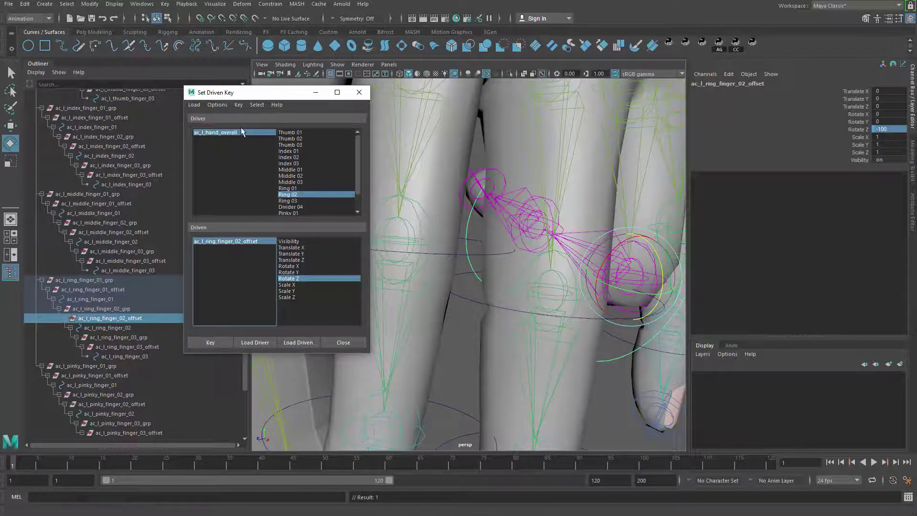
With Ring 02 on ac_l_hand_overall set to -10, set Rotate Z of ac_l_ring_finger_02_offset to 50 and key it
{"action": "left_click", "coordinate": [239, 132]}
{"action": "left_click", "coordinate": [858, 190]}
{"action": "middle_click_drag", "start_coordinate": [592, 224], "coordinate": [226, 271]}
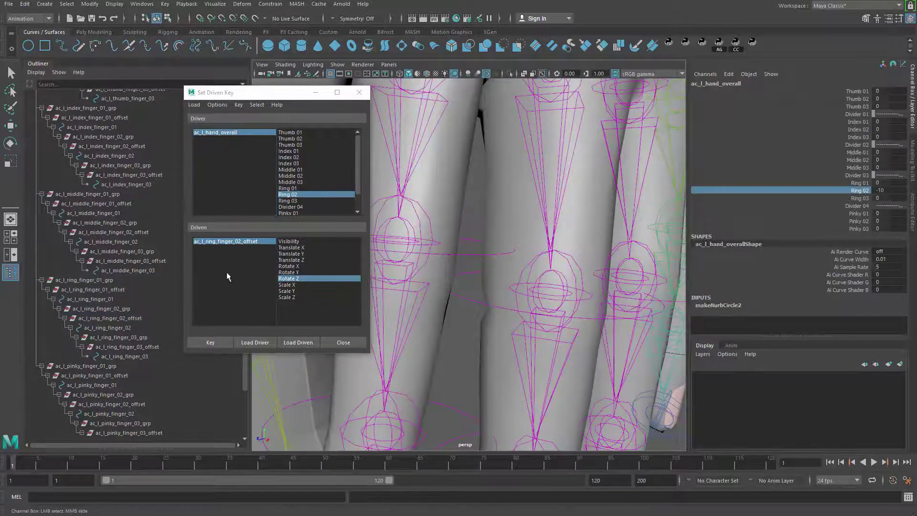
{"action": "left_click", "coordinate": [234, 242]}
{"action": "scroll", "coordinate": [529, 310], "scroll_direction": "down", "scroll_amount": 4}
{"action": "left_click_drag", "start_coordinate": [529, 309], "coordinate": [600, 263], "text": "alt"}
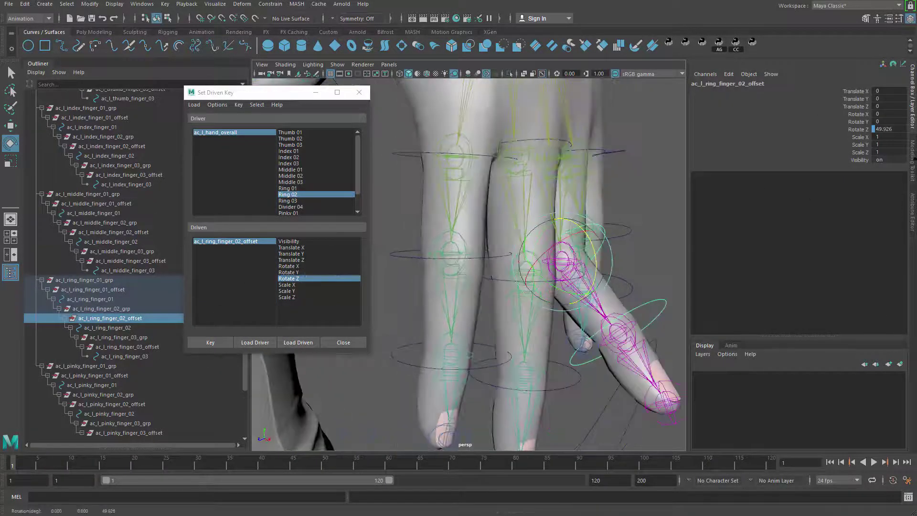
{"action": "left_click", "coordinate": [889, 130]}
{"action": "type", "text": "50"}
{"action": "left_click", "coordinate": [210, 343]}
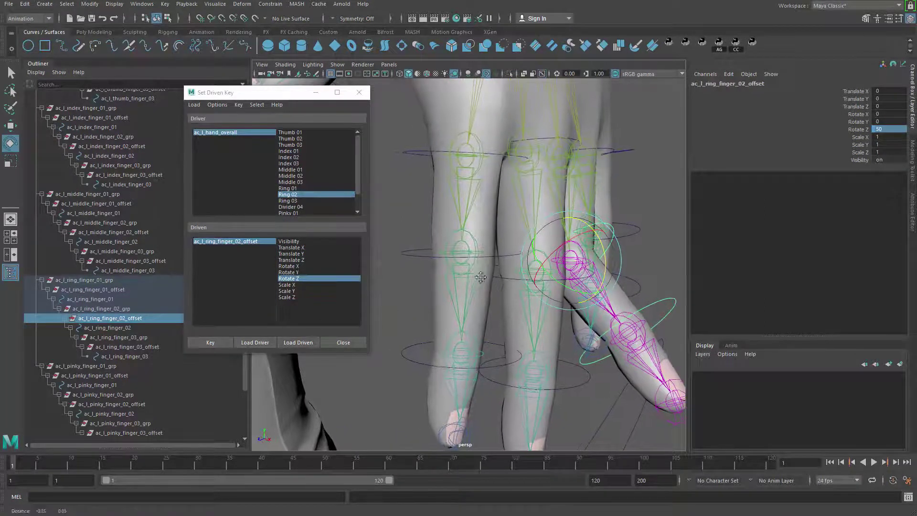
Test the Ring 02 bend on ac_l_hand_overall and reset Ring 01, Ring 02 and Ring 03 to 0
{"action": "left_click", "coordinate": [235, 134]}
{"action": "left_click", "coordinate": [859, 190]}
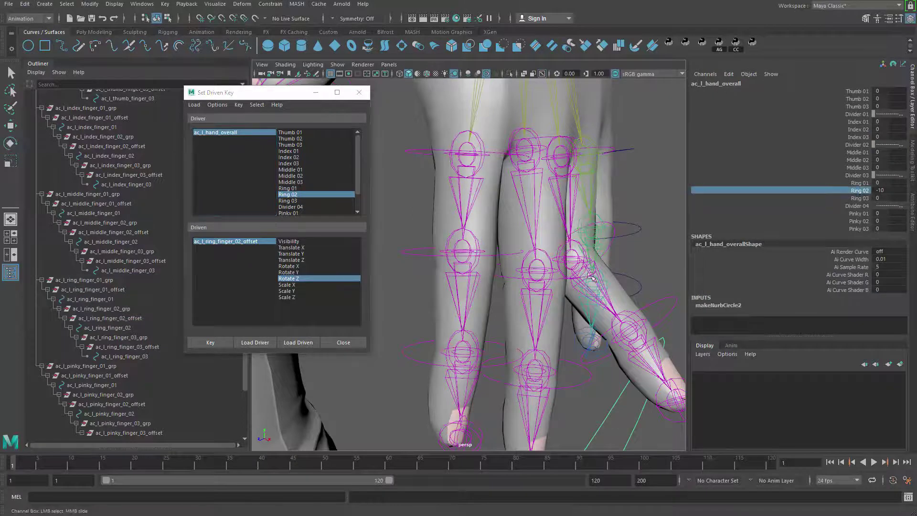
{"action": "middle_click_drag", "start_coordinate": [590, 277], "coordinate": [620, 295]}
{"action": "left_click", "coordinate": [861, 183]}
{"action": "key", "text": "ctrl+z"}
{"action": "left_click_drag", "start_coordinate": [885, 184], "coordinate": [901, 208]}
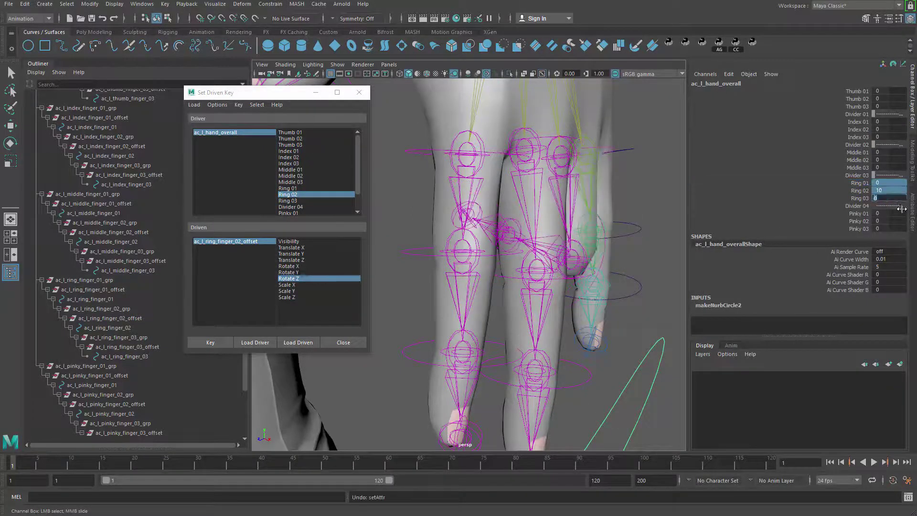
{"action": "key", "text": "Return"}
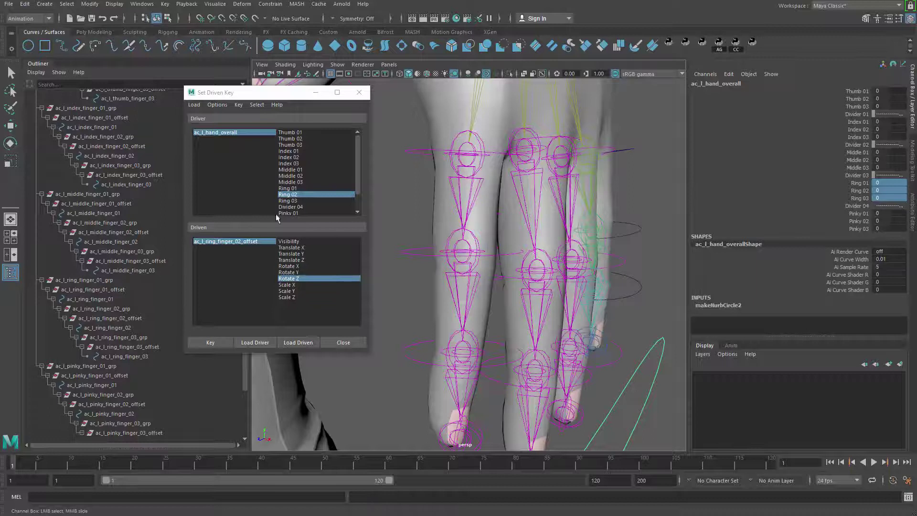
With Ring 03 as driver, load ac_l_ring_finger_03_offset as driven and key its Rotate Z in the neutral pose
{"action": "left_click", "coordinate": [288, 200]}
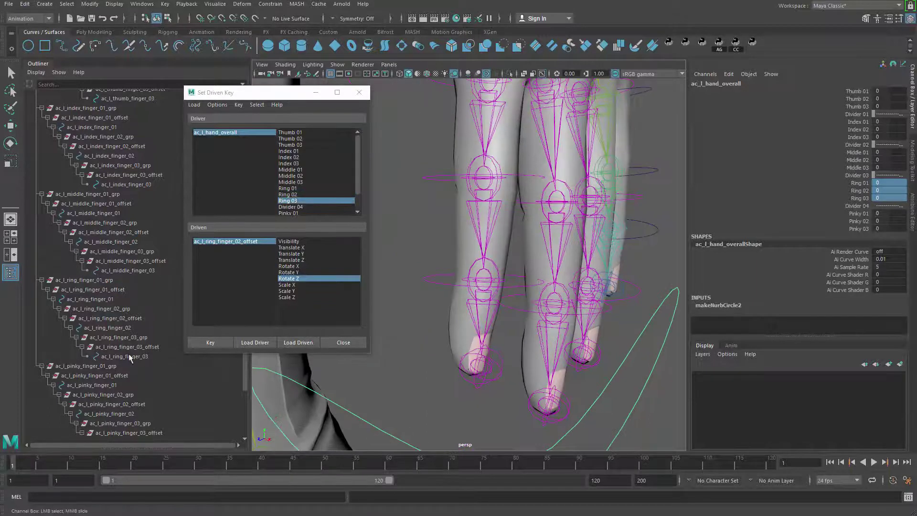
{"action": "left_click", "coordinate": [127, 347]}
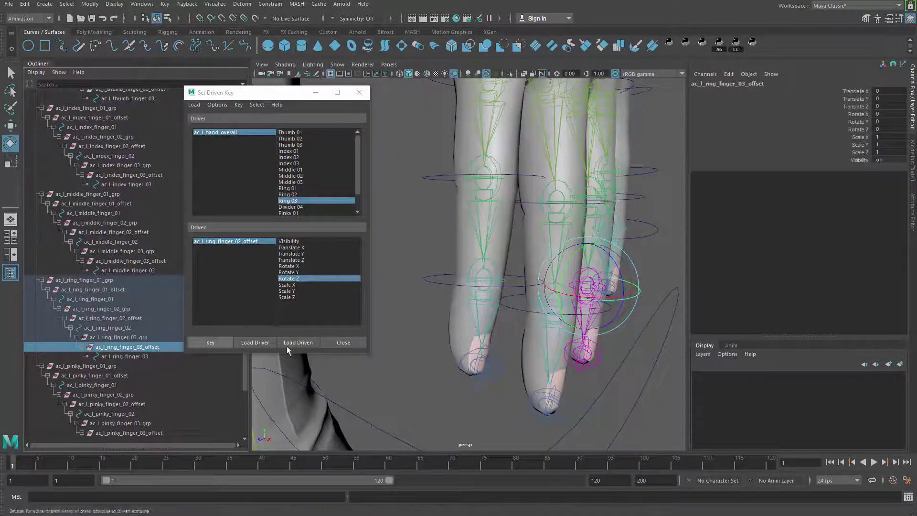
{"action": "left_click", "coordinate": [297, 343]}
{"action": "left_click_drag", "start_coordinate": [296, 278], "coordinate": [296, 272]}
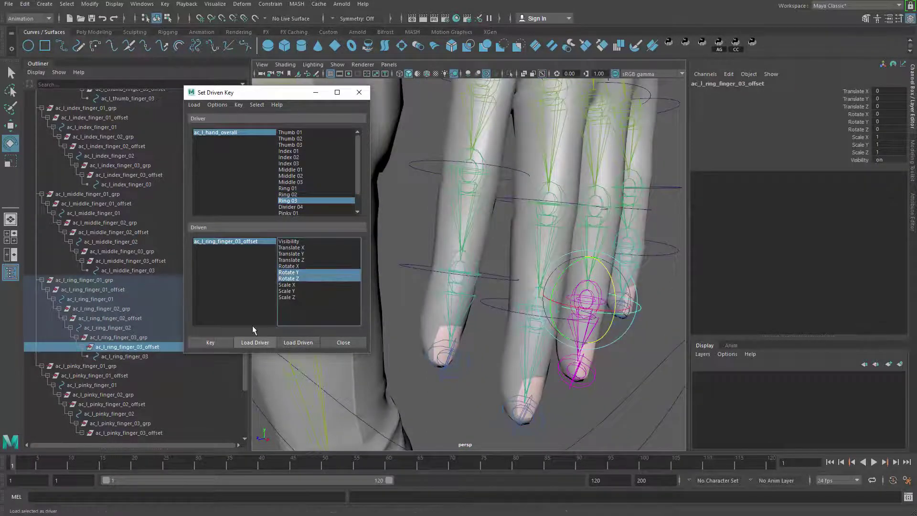
{"action": "left_click", "coordinate": [311, 279]}
{"action": "left_click", "coordinate": [210, 343]}
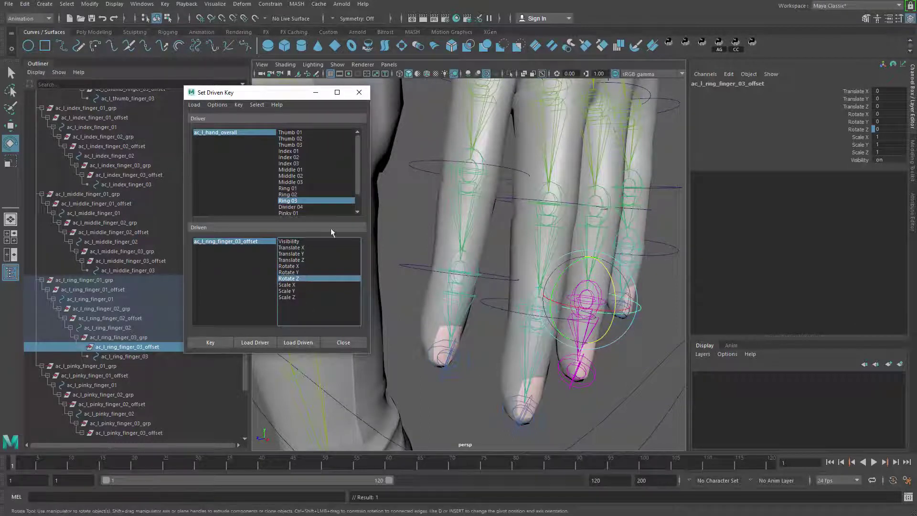
With Ring 03 on ac_l_hand_overall set to 10, set Rotate Z of ac_l_ring_finger_03_offset to -90 and key it
{"action": "left_click", "coordinate": [241, 133]}
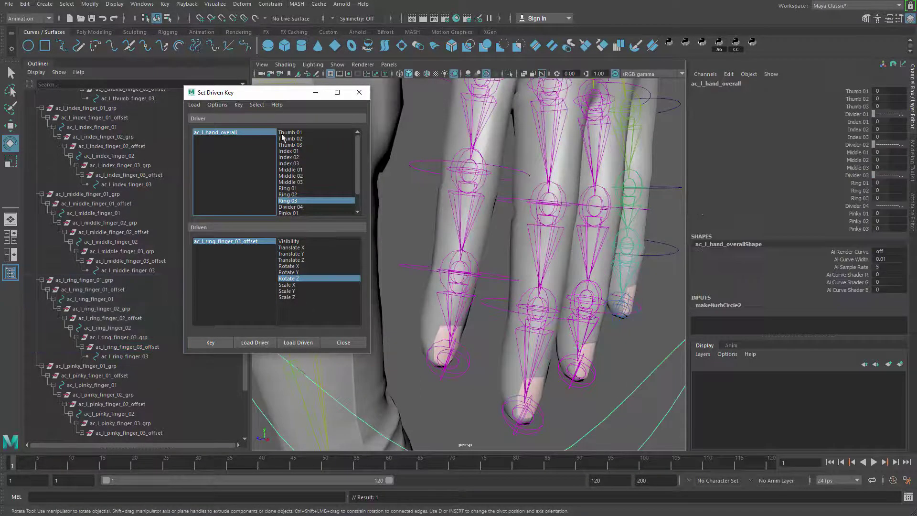
{"action": "left_click", "coordinate": [860, 199]}
{"action": "middle_click_drag", "start_coordinate": [480, 292], "coordinate": [471, 229]}
{"action": "left_click", "coordinate": [236, 242]}
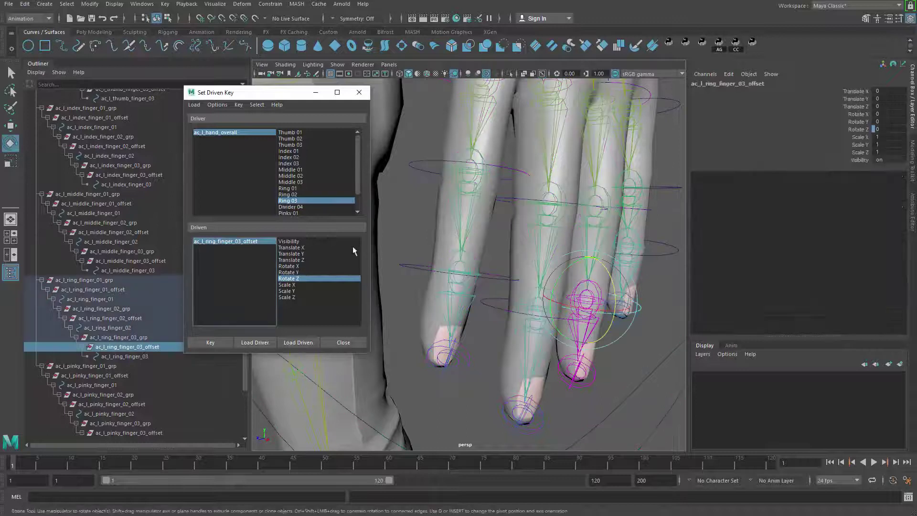
{"action": "key", "text": "e"}
{"action": "double_click", "coordinate": [887, 130]}
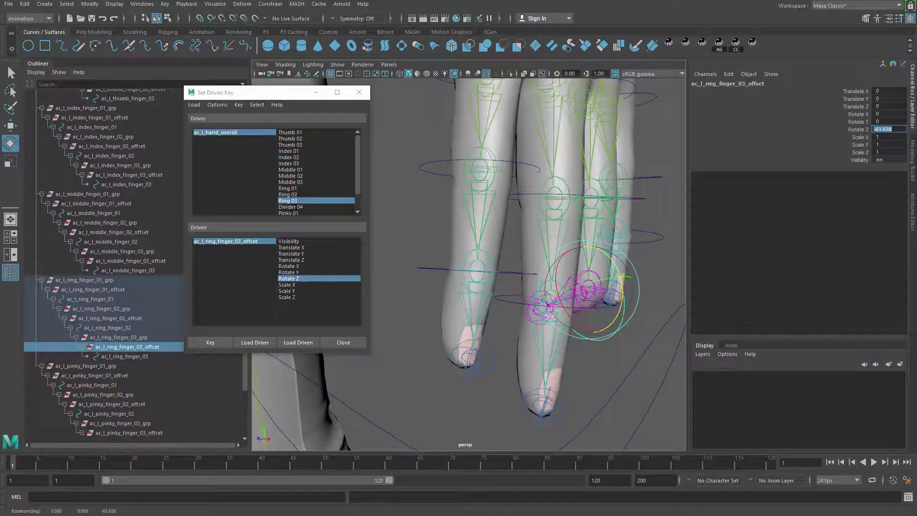
{"action": "key", "text": "Return"}
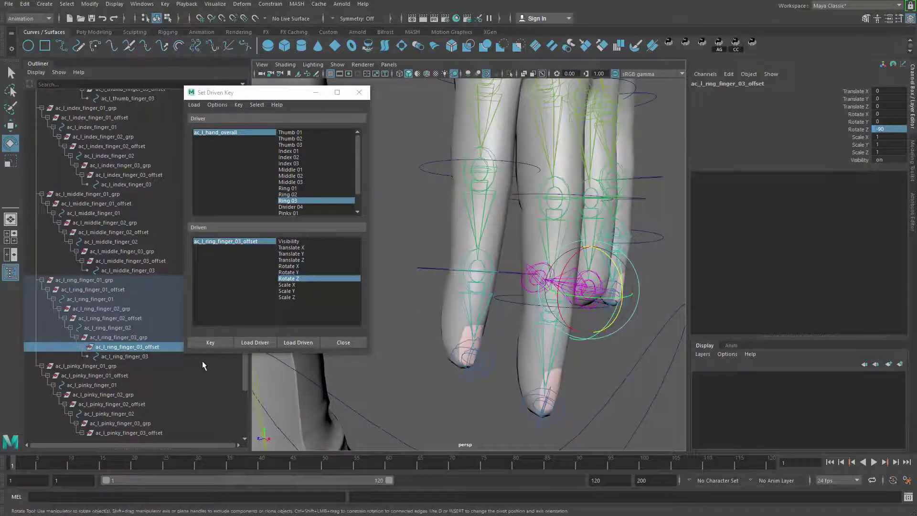
{"action": "left_click", "coordinate": [210, 341]}
With Ring 03 on ac_l_hand_overall set to -10, set Rotate Z of ac_l_ring_finger_03_offset to 50 and key it
{"action": "left_click", "coordinate": [230, 132]}
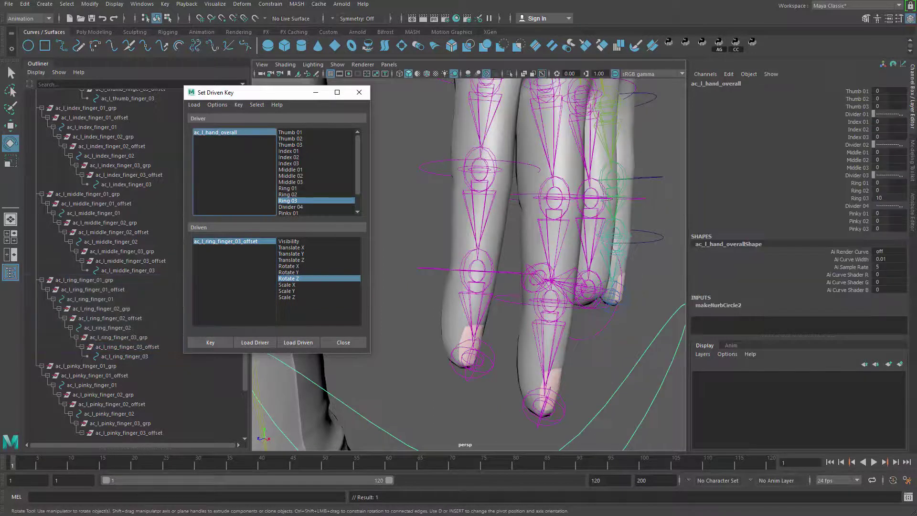
{"action": "left_click", "coordinate": [214, 241]}
{"action": "key", "text": "e"}
{"action": "left_click_drag", "start_coordinate": [616, 256], "coordinate": [596, 241]}
{"action": "left_click", "coordinate": [891, 129]}
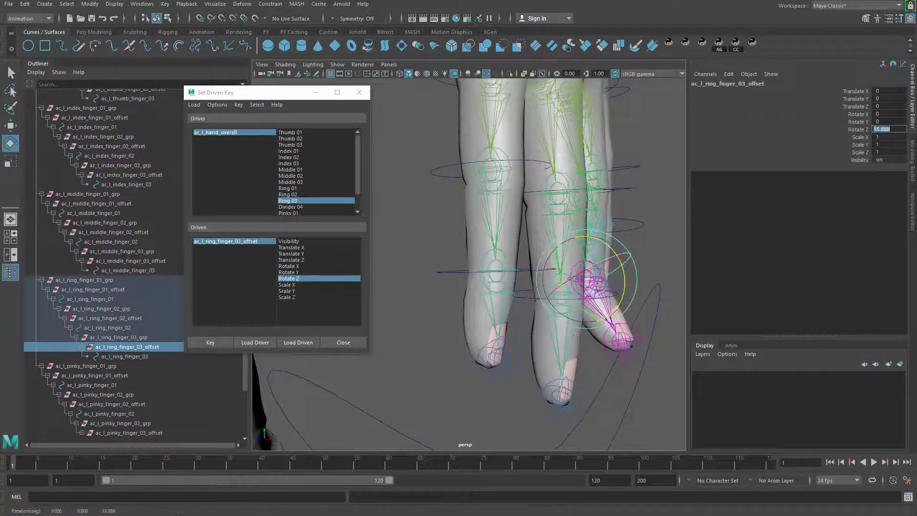
{"action": "type", "text": "50"}
{"action": "key", "text": "Return"}
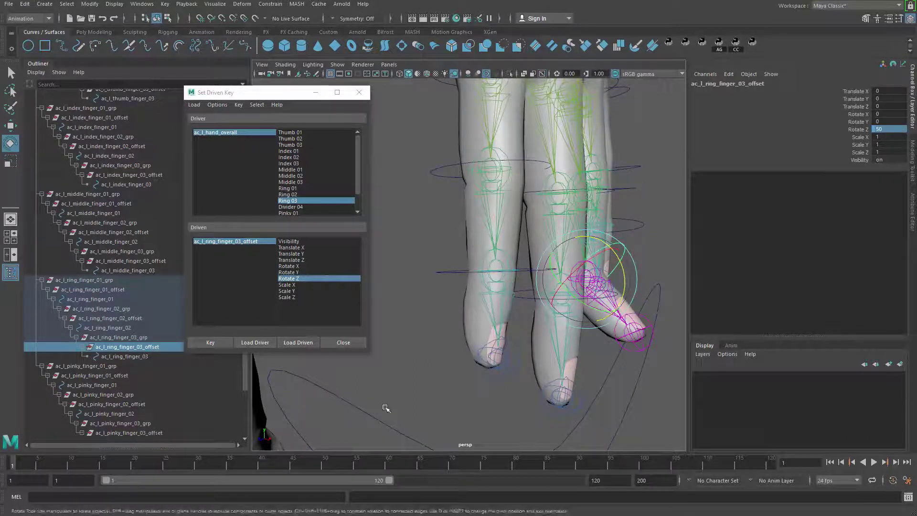
{"action": "left_click", "coordinate": [210, 343]}
Reset Ring 03 on ac_l_hand_overall to 0 and choose Pinky 01 as the driver attribute
{"action": "left_click", "coordinate": [254, 132]}
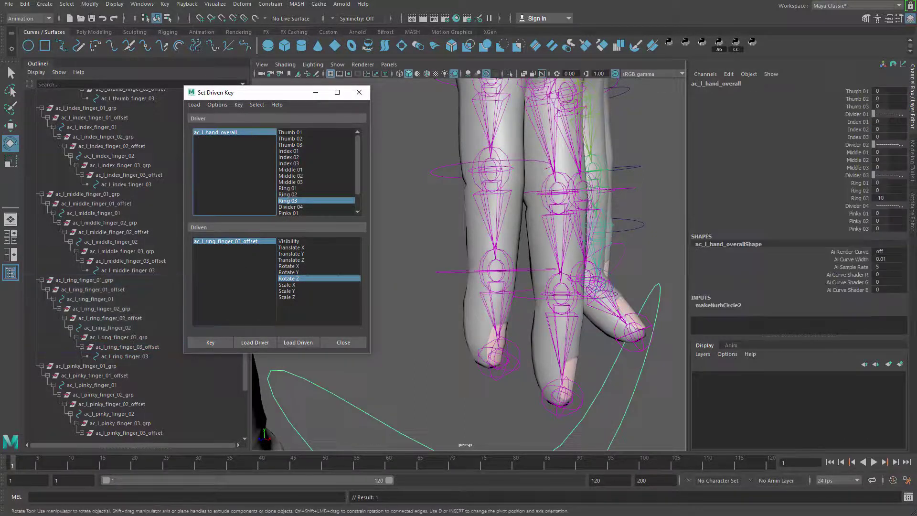
{"action": "middle_click_drag", "start_coordinate": [894, 197], "coordinate": [896, 208]}
{"action": "left_click", "coordinate": [860, 214]}
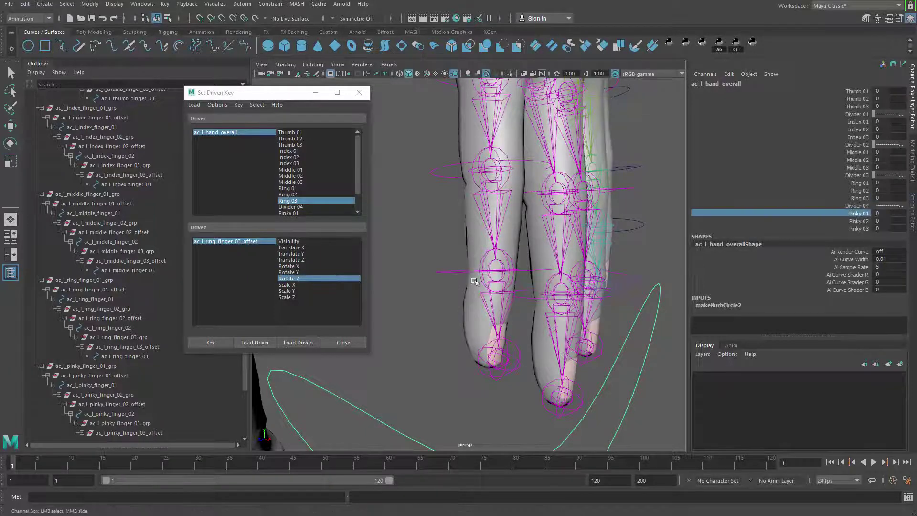
{"action": "left_click_drag", "start_coordinate": [475, 282], "coordinate": [406, 239], "text": "alt"}
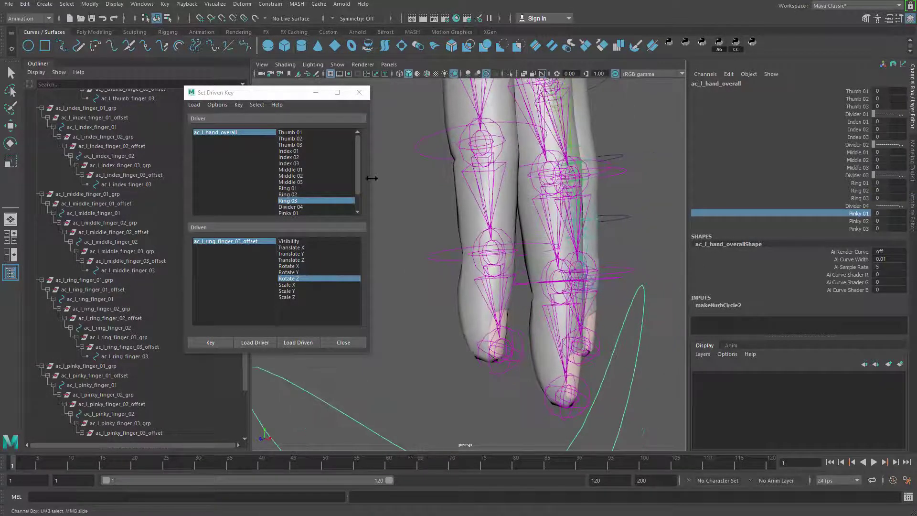
{"action": "scroll", "coordinate": [362, 185], "scroll_direction": "down", "scroll_amount": 1}
{"action": "left_click", "coordinate": [295, 195]}
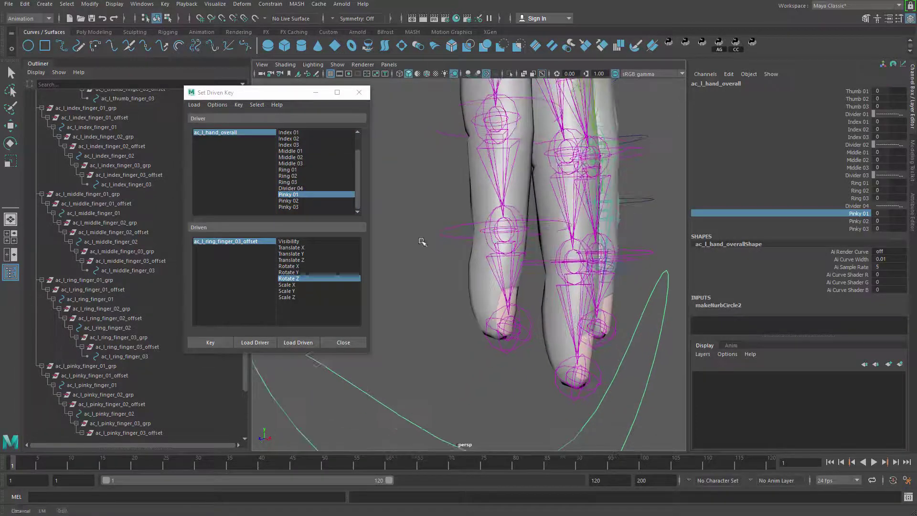
{"action": "left_click", "coordinate": [143, 375]}
{"action": "key", "text": "e"}
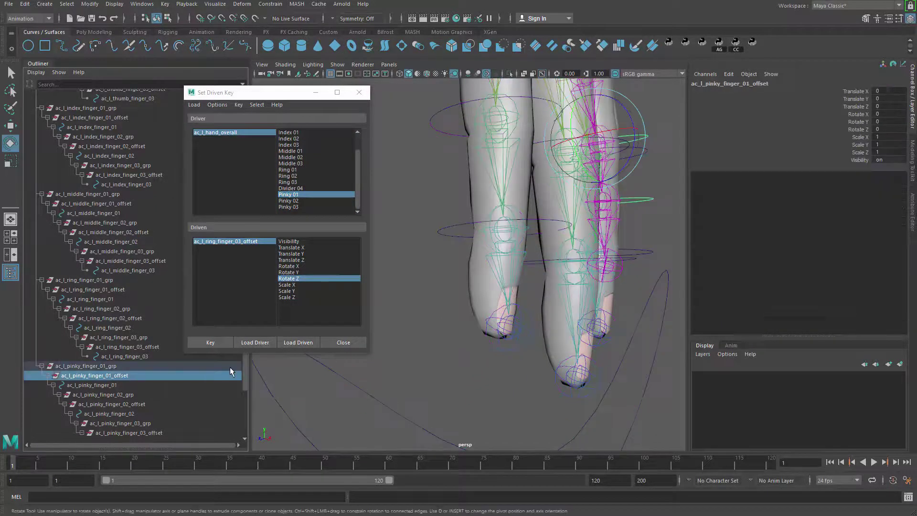
{"action": "mouse_move", "coordinate": [470, 328]}
{"action": "left_mouse_down", "text": "alt"}
{"action": "mouse_move", "coordinate": [501, 325]}
{"action": "mouse_move", "coordinate": [463, 330]}
{"action": "left_mouse_up", "text": "alt"}
{"action": "key", "text": "w"}
{"action": "right_click_drag", "start_coordinate": [463, 329], "coordinate": [486, 324], "text": "alt"}
{"action": "left_click", "coordinate": [486, 324]}
{"action": "left_click_drag", "start_coordinate": [485, 324], "coordinate": [501, 247]}
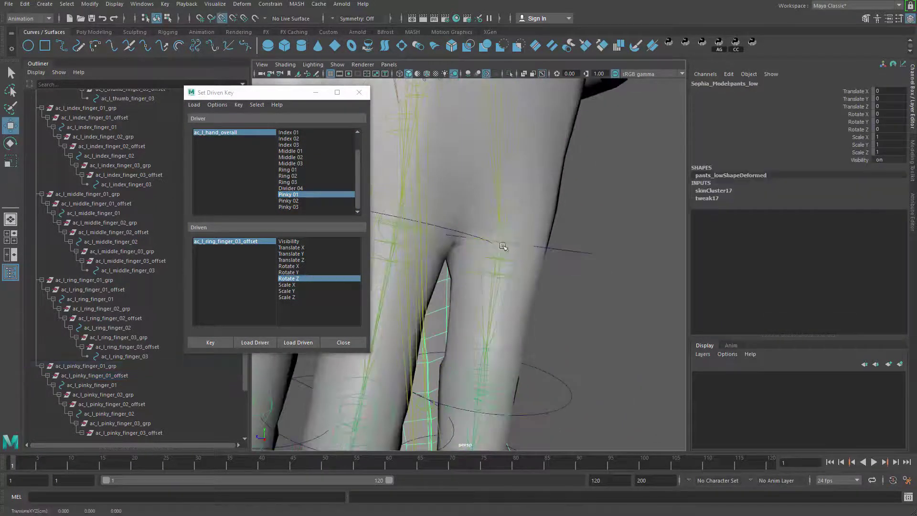
{"action": "key", "text": "ctrl+z"}
{"action": "right_click_drag", "start_coordinate": [558, 296], "coordinate": [553, 297], "text": "alt"}
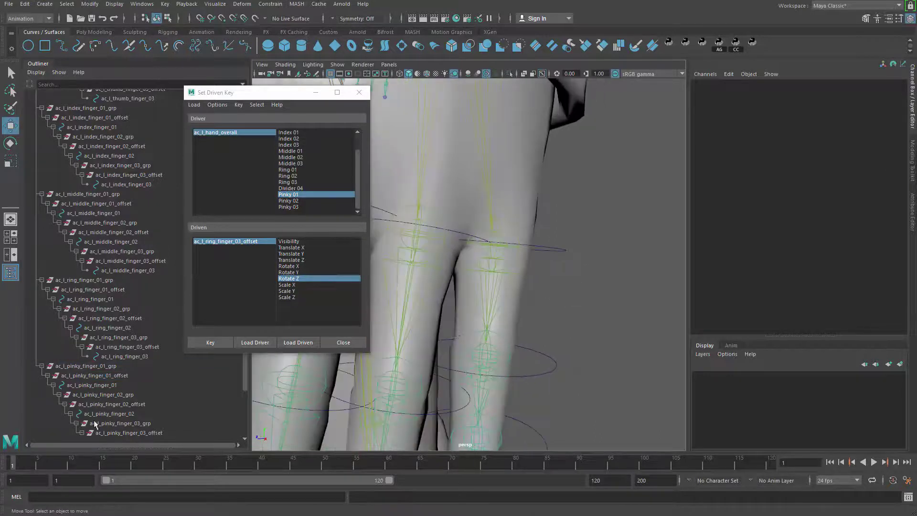
Snap the pivot of ac_l_pinky_finger_01_offset onto the pinky's first joint and key its neutral Rotate Z against Pinky 01
{"action": "left_click", "coordinate": [120, 376]}
{"action": "key", "text": "f"}
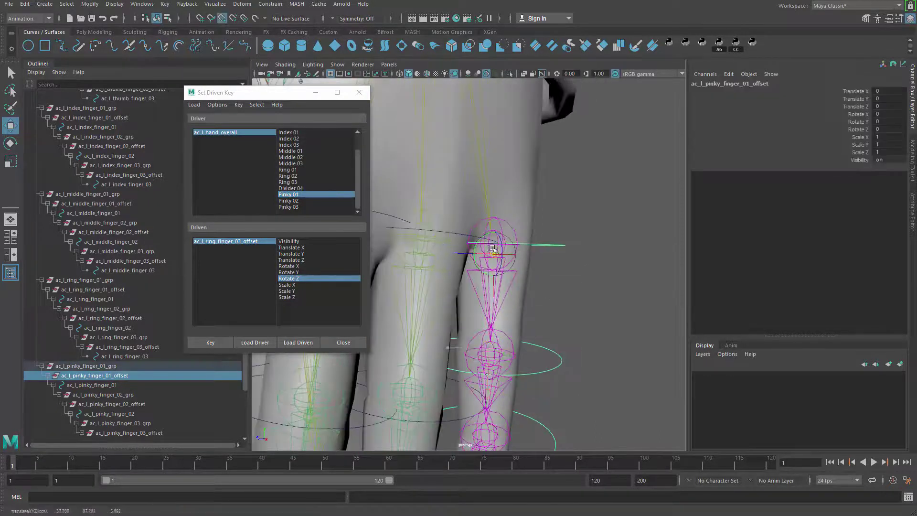
{"action": "left_click", "coordinate": [298, 343]}
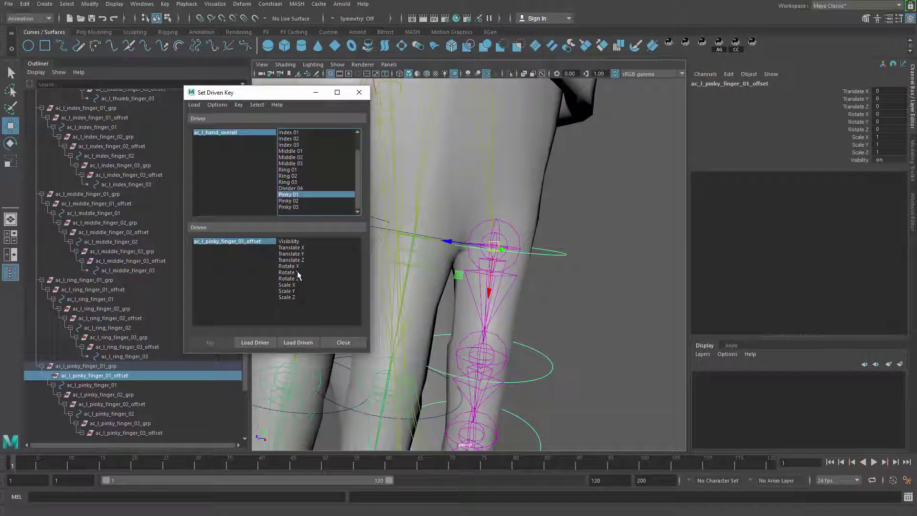
{"action": "left_click", "coordinate": [213, 343]}
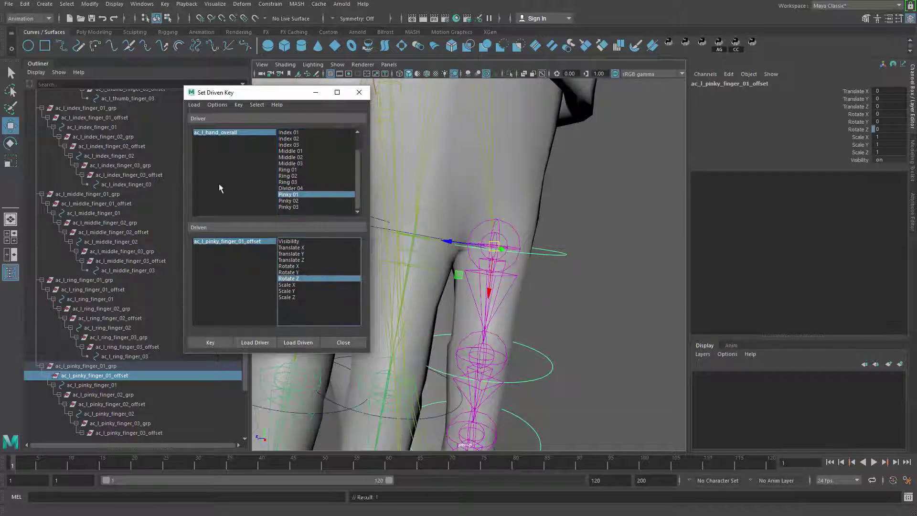
With Pinky 01 on ac_l_hand_overall set to 10, set Rotate Z of ac_l_pinky_finger_01_offset to -90 and key it
{"action": "left_click", "coordinate": [236, 136]}
{"action": "left_click", "coordinate": [229, 133]}
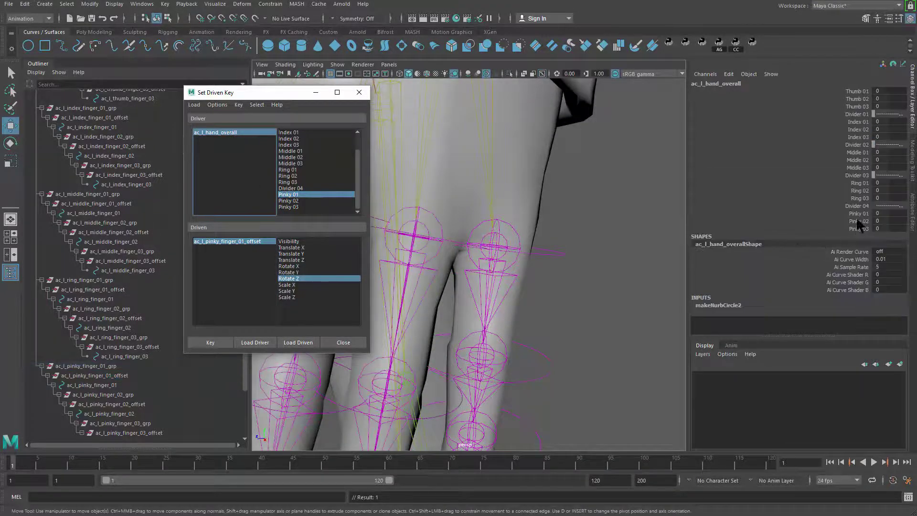
{"action": "left_click", "coordinate": [237, 241]}
{"action": "key", "text": "f"}
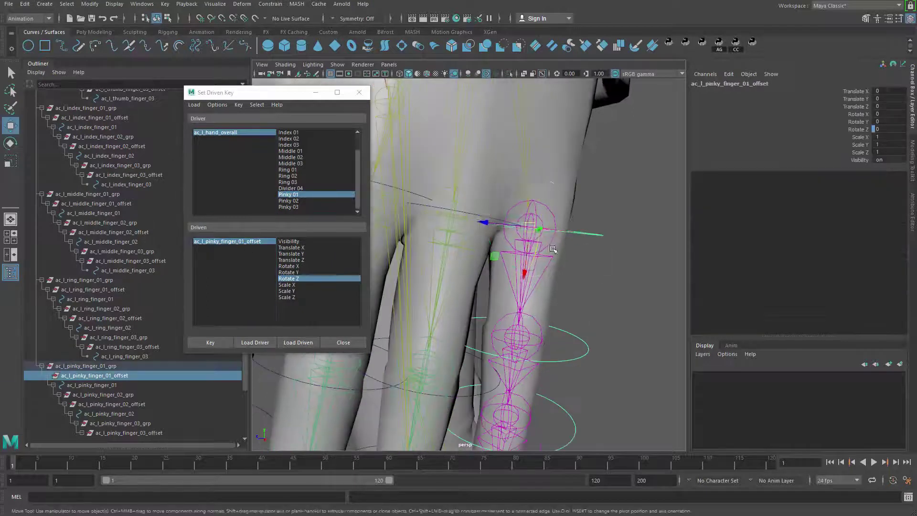
{"action": "key", "text": "e"}
{"action": "left_click_drag", "start_coordinate": [549, 243], "coordinate": [516, 296]}
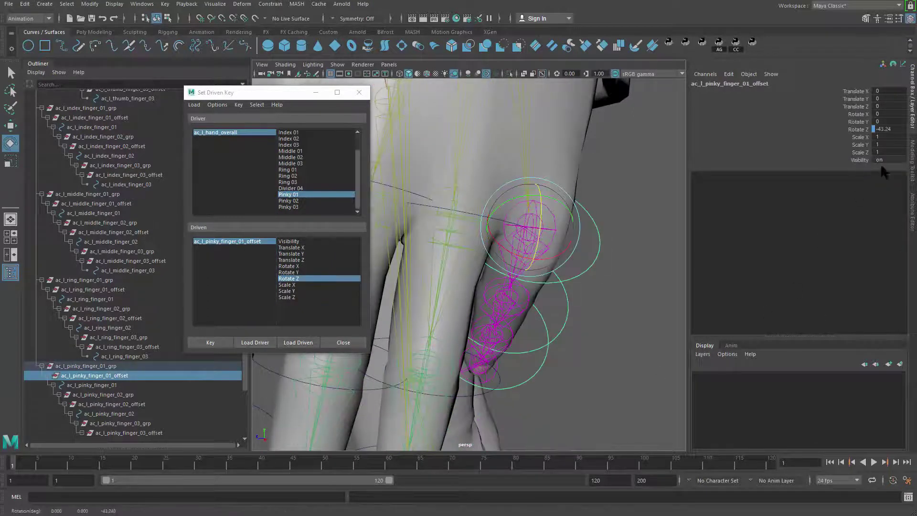
{"action": "double_click", "coordinate": [889, 129]}
{"action": "type", "text": "-90"}
{"action": "key", "text": "Return"}
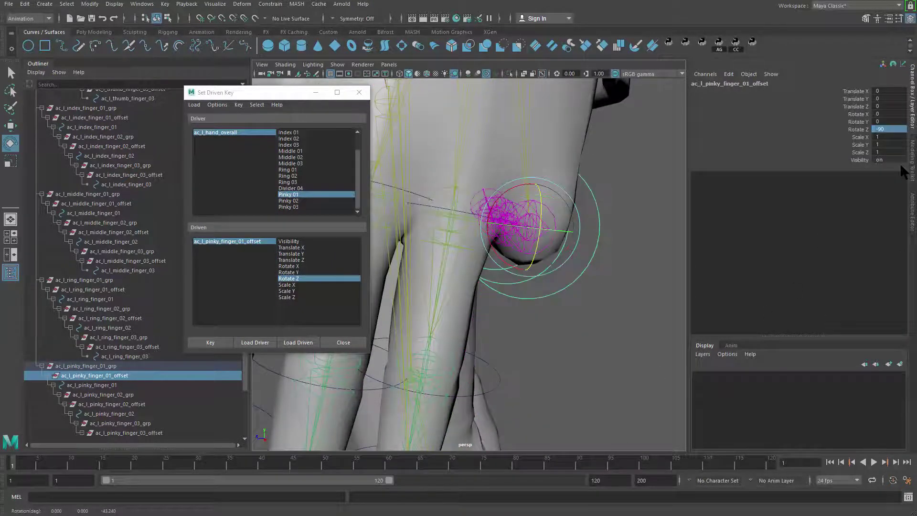
{"action": "left_click", "coordinate": [199, 344]}
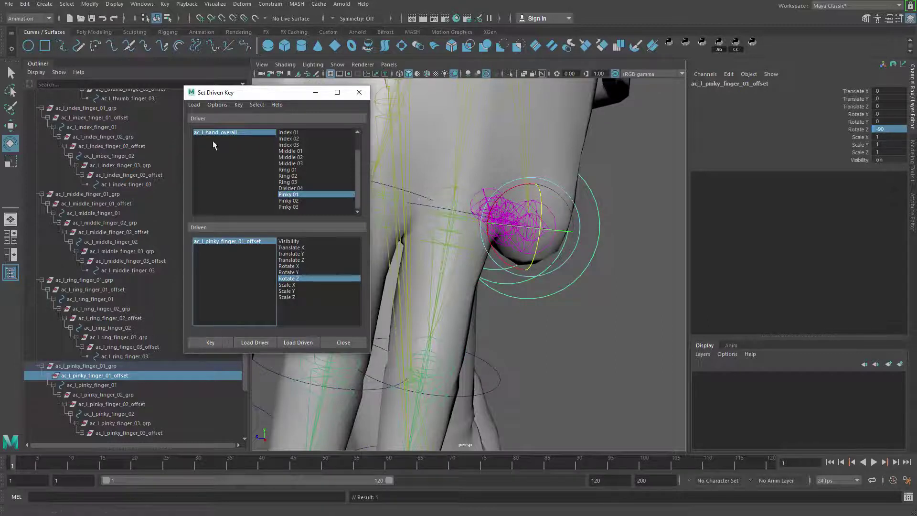
With Pinky 01 on ac_l_hand_overall set to -10, set Rotate Z of ac_l_pinky_finger_01_offset to 50 and key it
{"action": "left_click", "coordinate": [252, 132]}
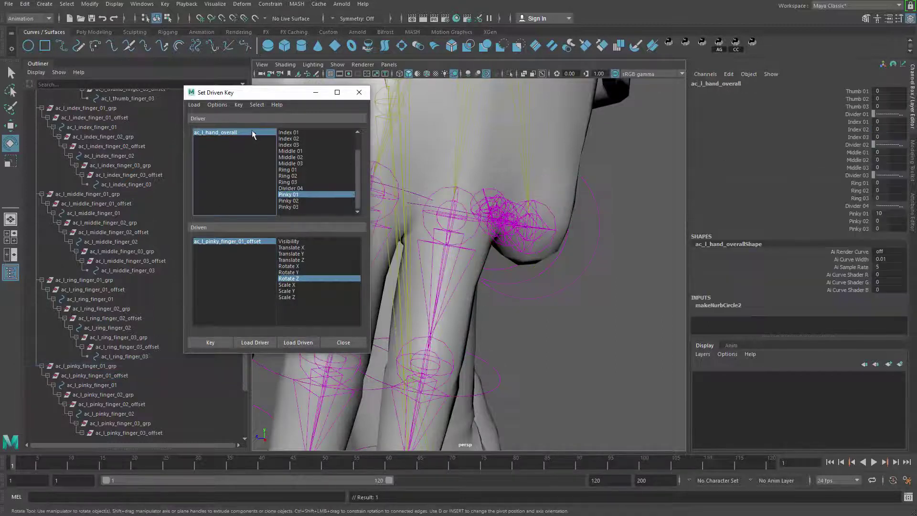
{"action": "left_click", "coordinate": [859, 214]}
{"action": "middle_click_drag", "start_coordinate": [573, 248], "coordinate": [128, 290]}
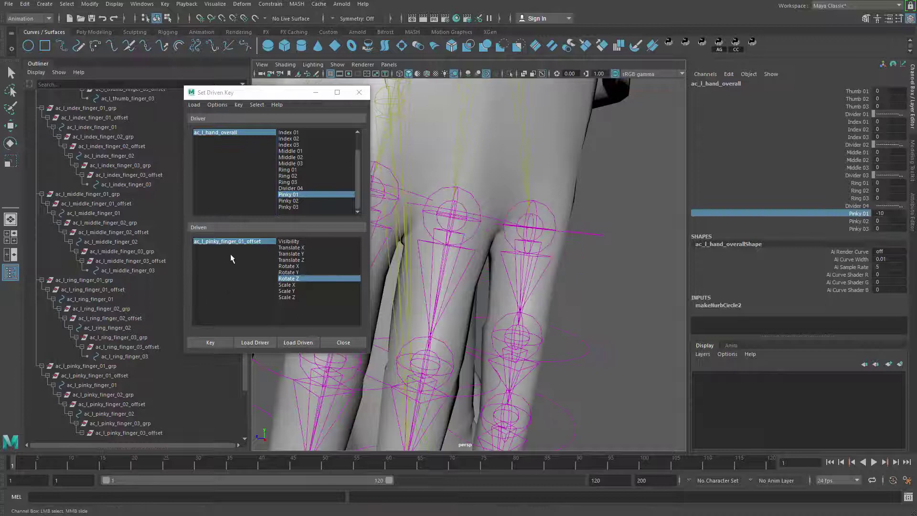
{"action": "left_click", "coordinate": [241, 241]}
{"action": "left_click_drag", "start_coordinate": [541, 234], "coordinate": [580, 152]}
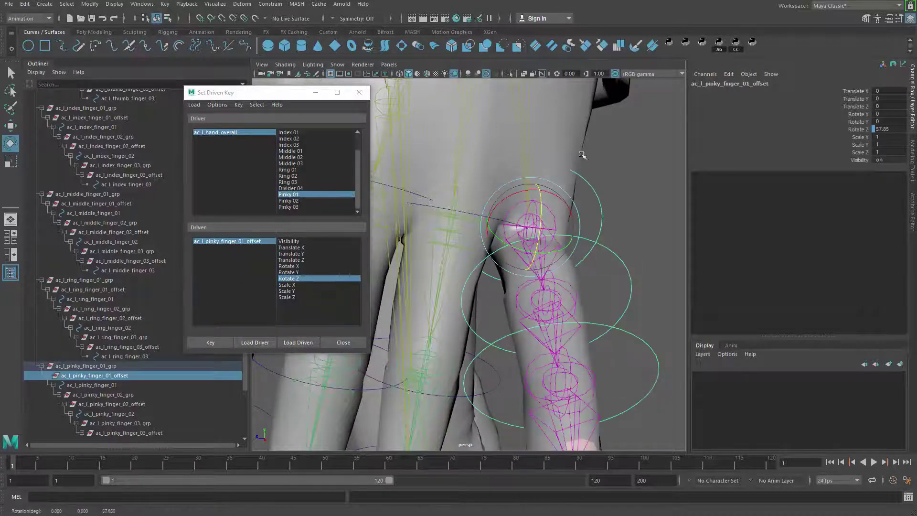
{"action": "double_click", "coordinate": [887, 128]}
{"action": "type", "text": "50"}
{"action": "key", "text": "Return"}
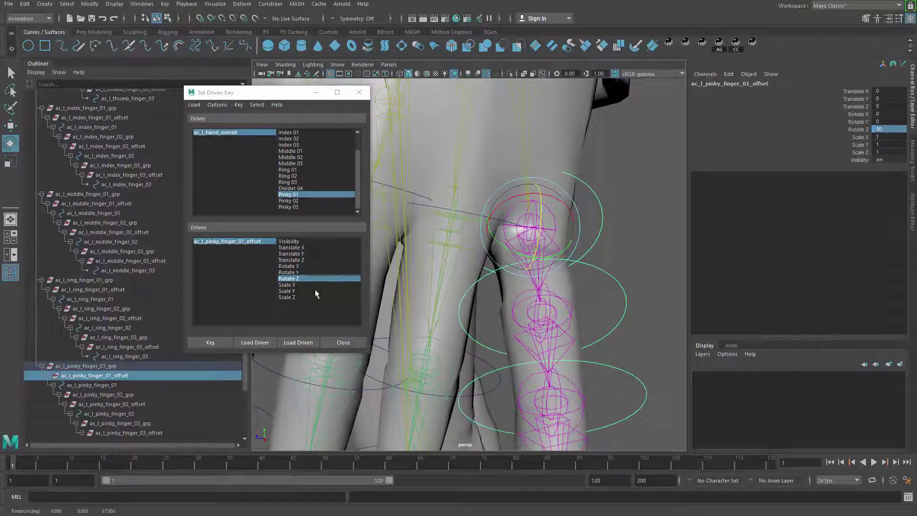
{"action": "left_click", "coordinate": [211, 342]}
Reset Pinky 01 on ac_l_hand_overall to 0
{"action": "left_click", "coordinate": [237, 133]}
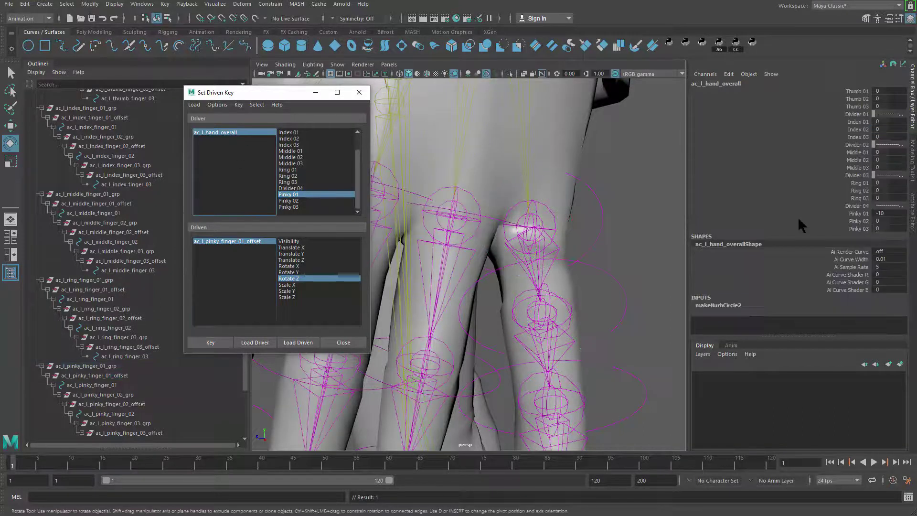
{"action": "left_click", "coordinate": [879, 214]}
{"action": "type", "text": "0"}
{"action": "key", "text": "Return"}
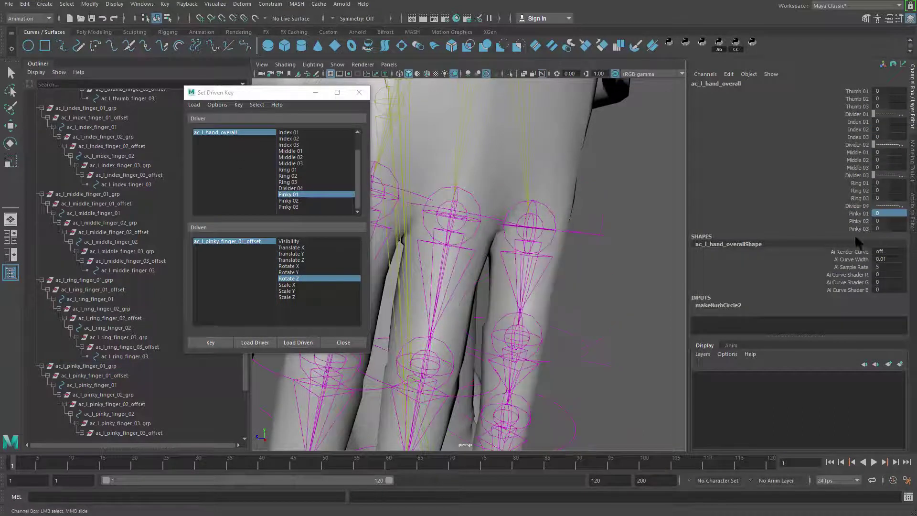
Make Pinky 02 of ac_l_hand_overall the driver attribute and load ac_l_pinky_finger_02_offset as the driven object
{"action": "left_click", "coordinate": [860, 221]}
{"action": "left_click", "coordinate": [296, 201]}
{"action": "middle_click_drag", "start_coordinate": [99, 379], "coordinate": [108, 292], "text": "alt"}
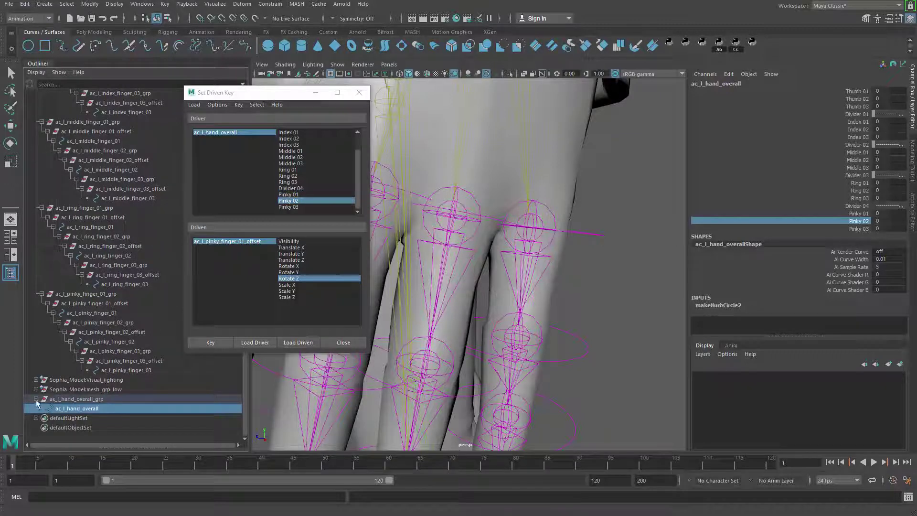
{"action": "left_click", "coordinate": [36, 398]}
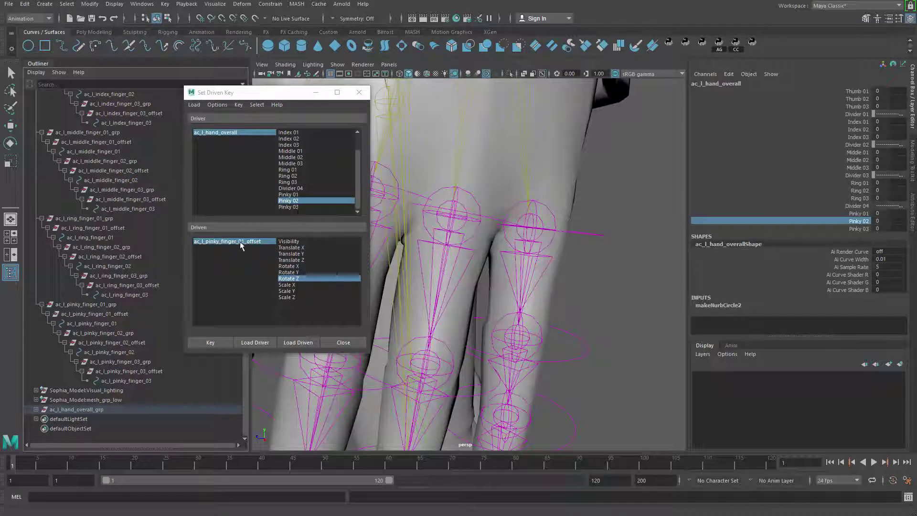
{"action": "left_click", "coordinate": [127, 342]}
{"action": "left_click", "coordinate": [298, 342]}
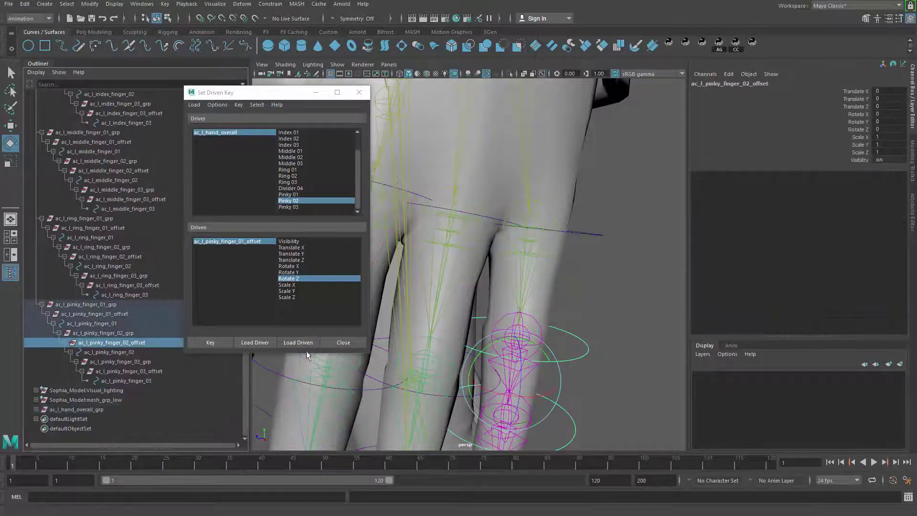
Snap the pivot of ac_l_pinky_finger_02_offset onto the pinky's second joint and key its neutral Rotate Z against Pinky 02
{"action": "left_click_drag", "start_coordinate": [575, 314], "coordinate": [501, 316], "text": "alt"}
{"action": "key", "text": "w"}
{"action": "left_click", "coordinate": [514, 276]}
{"action": "key", "text": "ctrl+z"}
{"action": "key", "text": "ctrl+z"}
{"action": "key", "text": "ctrl+z"}
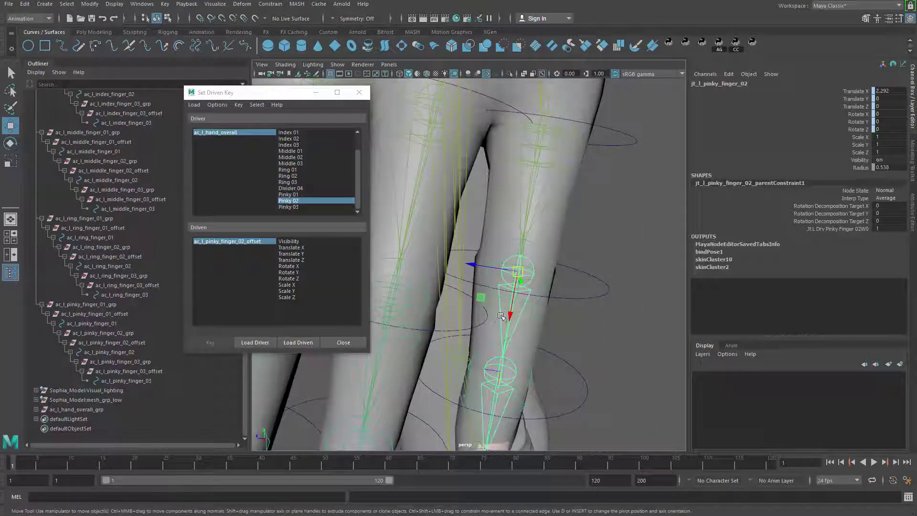
{"action": "left_click", "coordinate": [130, 343]}
{"action": "left_click_drag", "start_coordinate": [478, 287], "coordinate": [548, 324], "text": "alt"}
{"action": "left_click", "coordinate": [300, 342]}
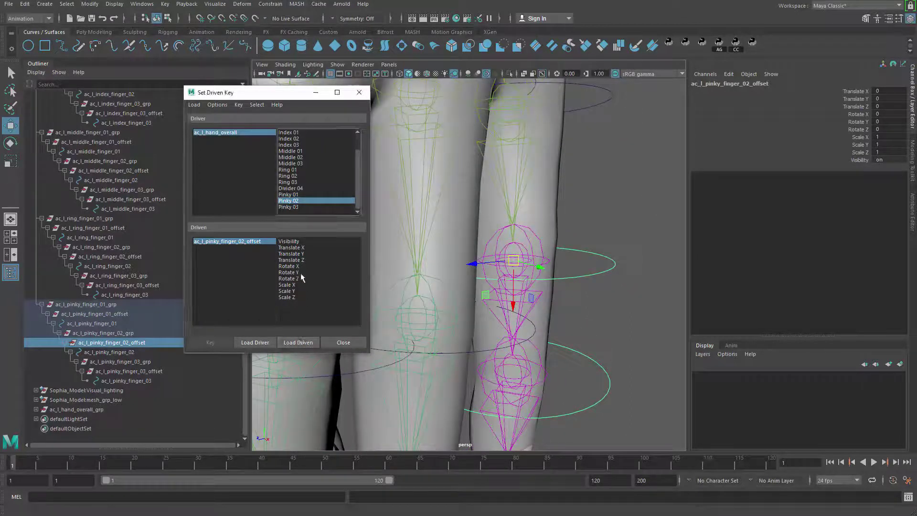
{"action": "left_click", "coordinate": [299, 278]}
{"action": "left_click", "coordinate": [221, 344]}
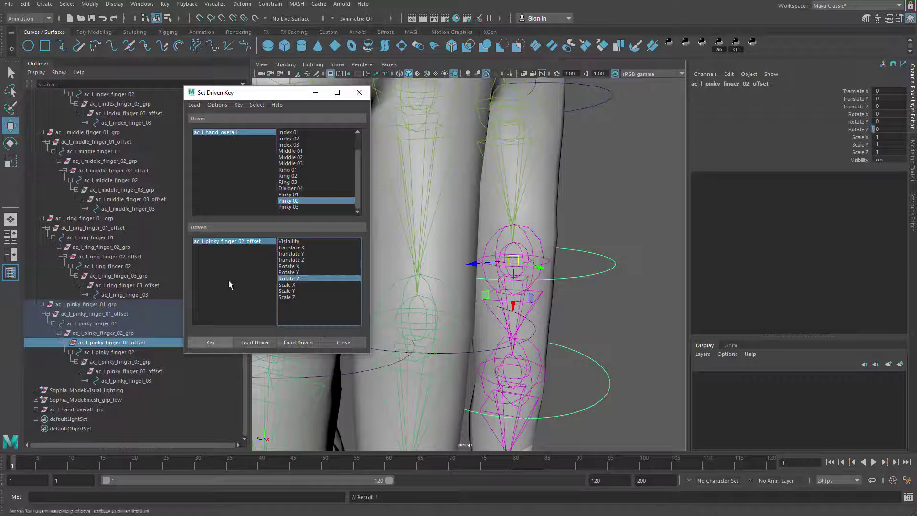
With Pinky 02 on ac_l_hand_overall set to 10, set Rotate Z of ac_l_pinky_finger_02_offset to -100 and key it
{"action": "left_click", "coordinate": [247, 133]}
{"action": "left_click", "coordinate": [859, 220]}
{"action": "middle_click_drag", "start_coordinate": [515, 296], "coordinate": [563, 296]}
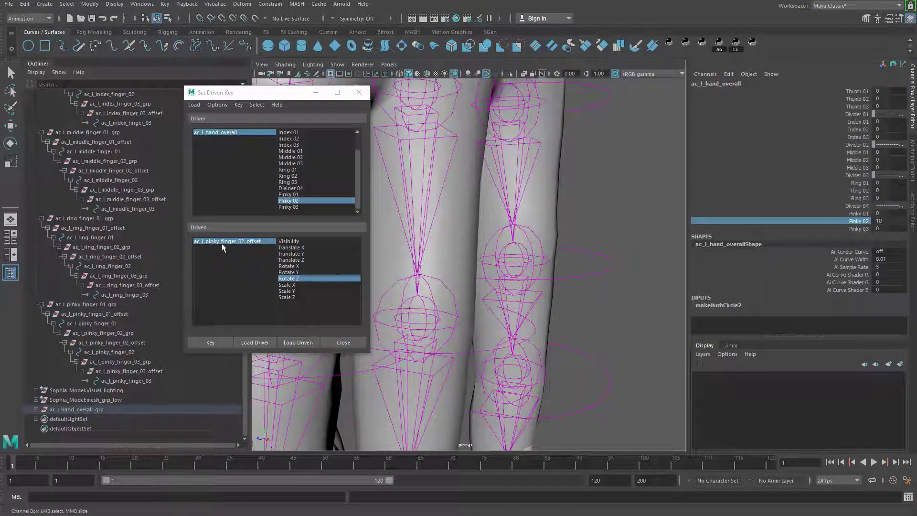
{"action": "left_click", "coordinate": [217, 242]}
{"action": "scroll", "coordinate": [664, 281], "scroll_direction": "down", "scroll_amount": 1}
{"action": "key", "text": "e"}
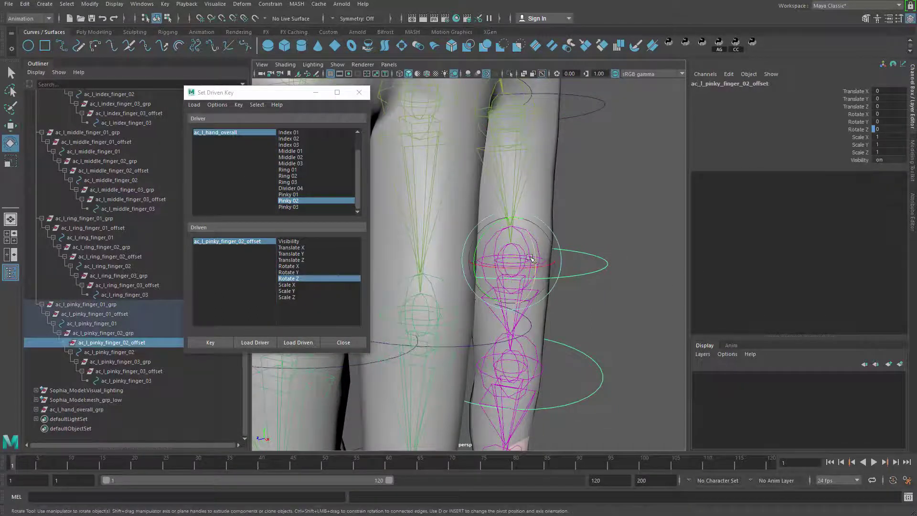
{"action": "left_click_drag", "start_coordinate": [533, 258], "coordinate": [848, 185]}
{"action": "double_click", "coordinate": [893, 130]}
{"action": "type", "text": "-10"}
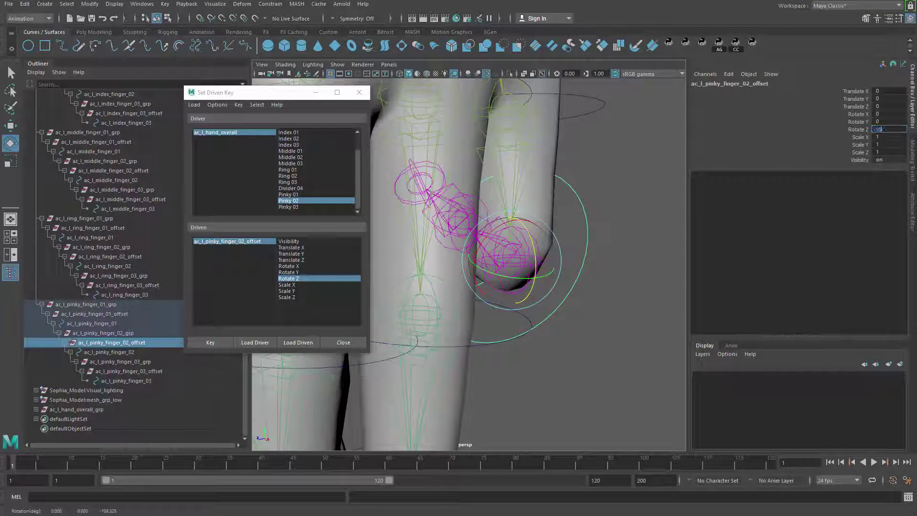
{"action": "type", "text": "0"}
{"action": "key", "text": "Return"}
{"action": "left_click", "coordinate": [213, 337]}
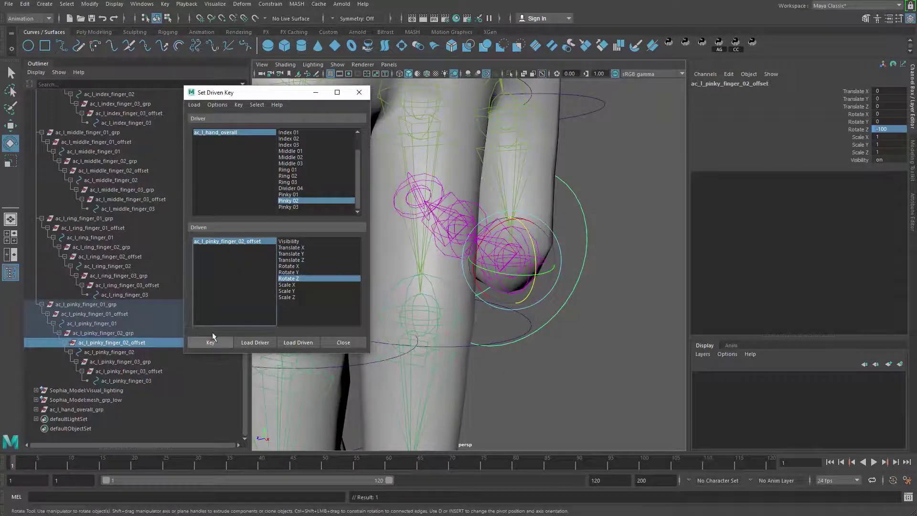
With Pinky 02 on ac_l_hand_overall set to -10, set Rotate Z of ac_l_pinky_finger_02_offset to 50 and key it
{"action": "left_click", "coordinate": [238, 132]}
{"action": "left_click", "coordinate": [859, 220]}
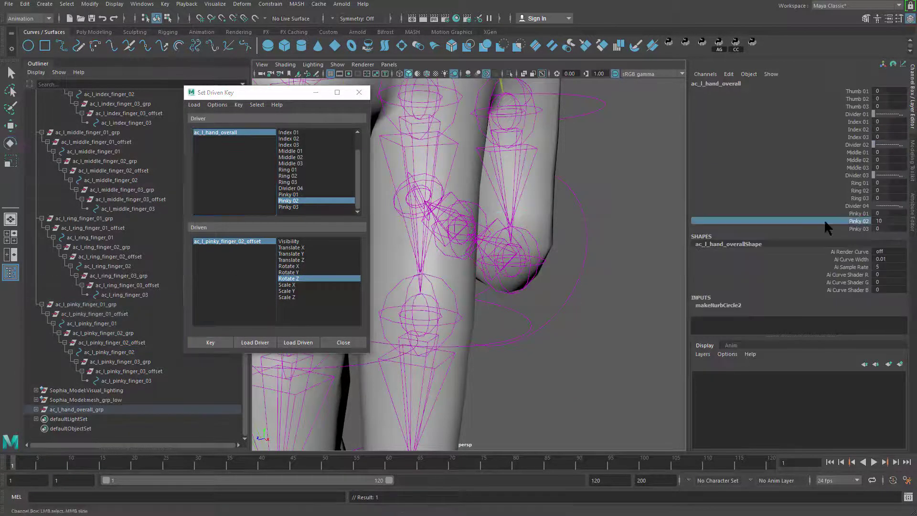
{"action": "left_click", "coordinate": [854, 222]}
{"action": "middle_click_drag", "start_coordinate": [555, 277], "coordinate": [283, 268]}
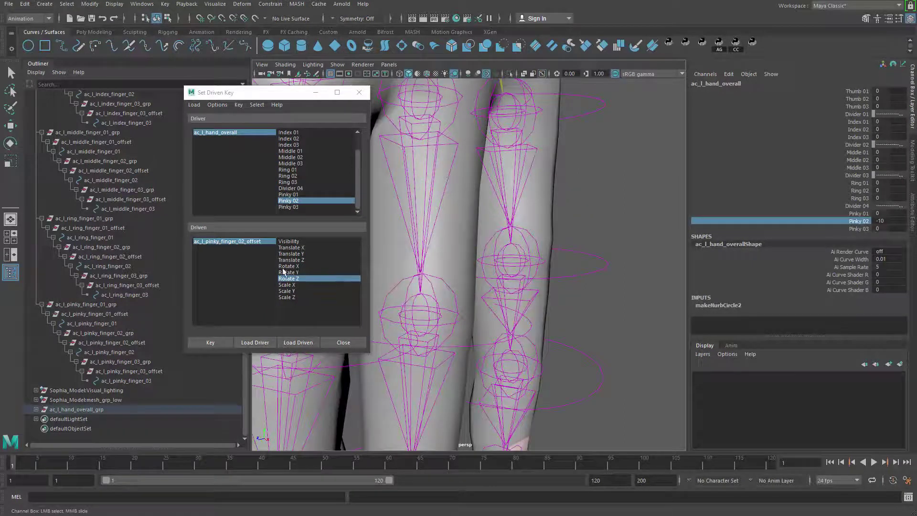
{"action": "left_click", "coordinate": [246, 243]}
{"action": "key", "text": "e"}
{"action": "right_click_drag", "start_coordinate": [552, 289], "coordinate": [514, 282], "text": "alt"}
{"action": "left_click_drag", "start_coordinate": [513, 282], "coordinate": [514, 220], "text": "alt"}
{"action": "left_click", "coordinate": [894, 129]}
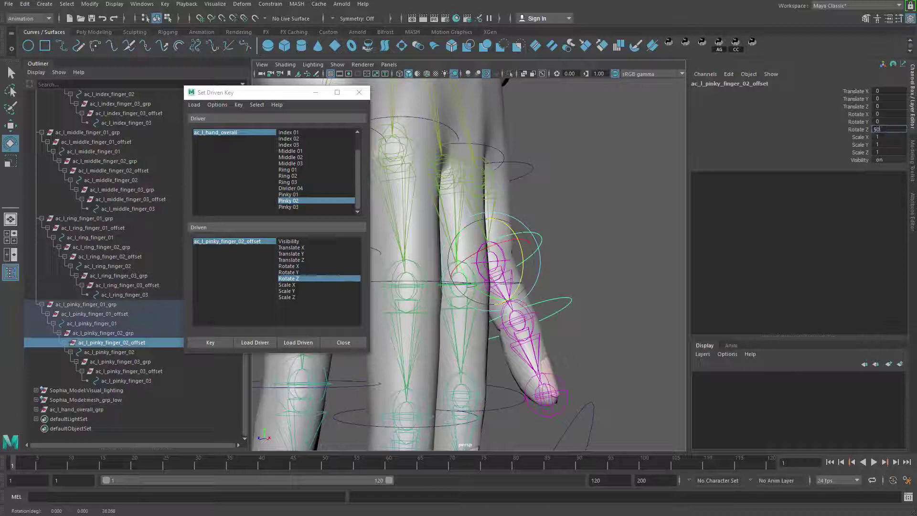
{"action": "key", "text": "Return"}
{"action": "left_click", "coordinate": [210, 343]}
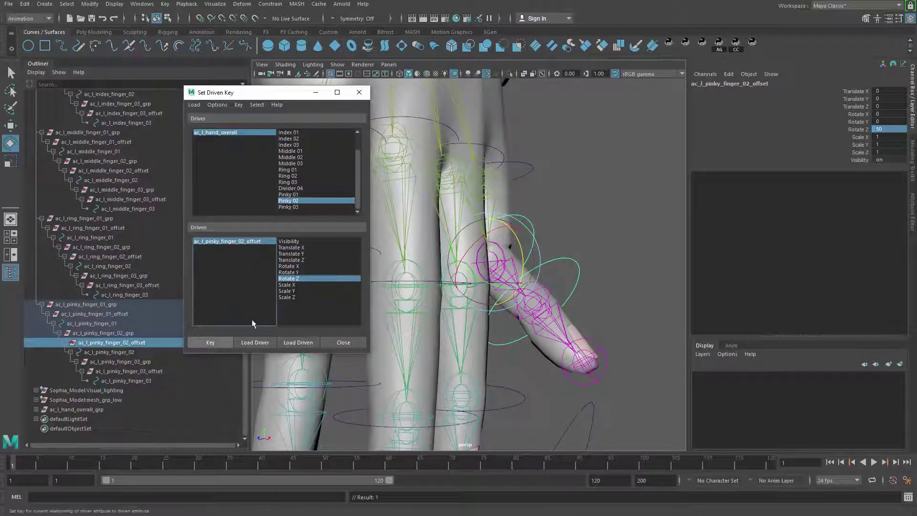
Test the Pinky 02 and Pinky 01 bends on ac_l_hand_overall and reset both attributes to 0
{"action": "middle_click_drag", "start_coordinate": [580, 178], "coordinate": [602, 183], "text": "alt"}
{"action": "left_click", "coordinate": [250, 135]}
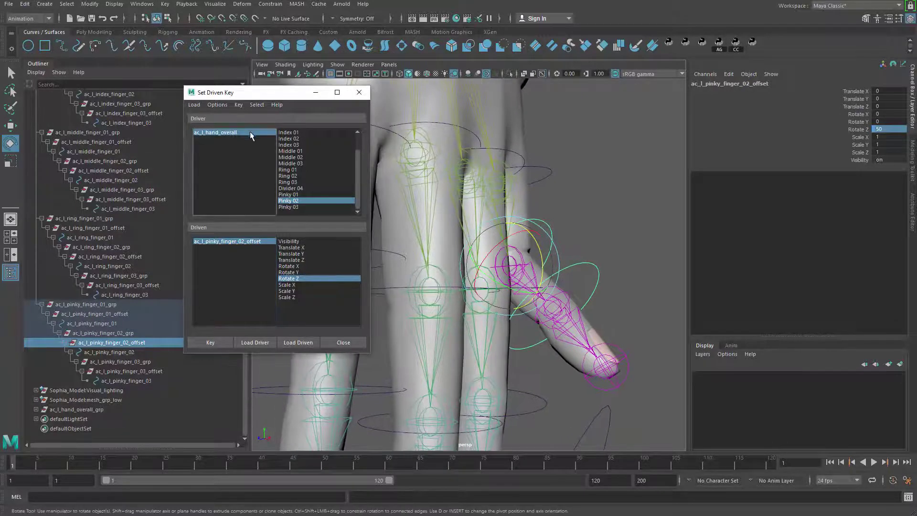
{"action": "left_click", "coordinate": [846, 222]}
{"action": "middle_click_drag", "start_coordinate": [490, 316], "coordinate": [602, 294]}
{"action": "left_click", "coordinate": [848, 214]}
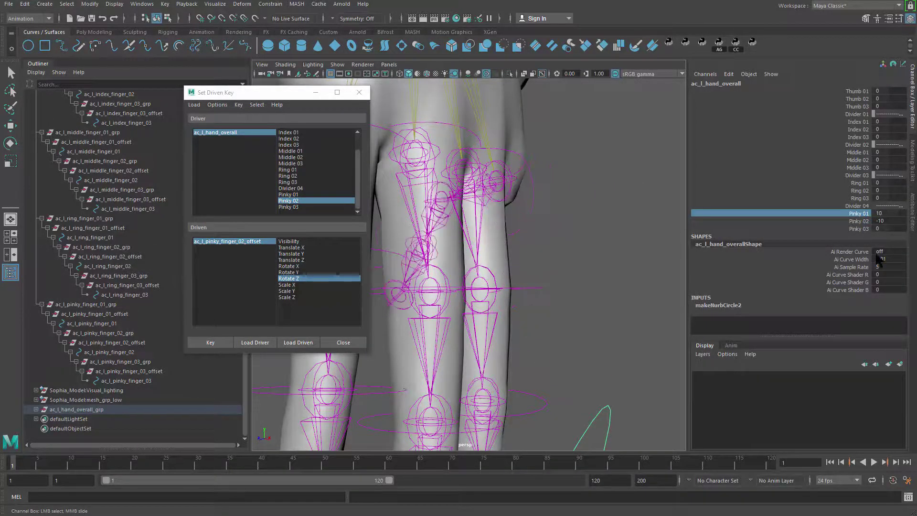
{"action": "left_click_drag", "start_coordinate": [885, 213], "coordinate": [887, 221]}
{"action": "type", "text": "0"}
{"action": "key", "text": "Return"}
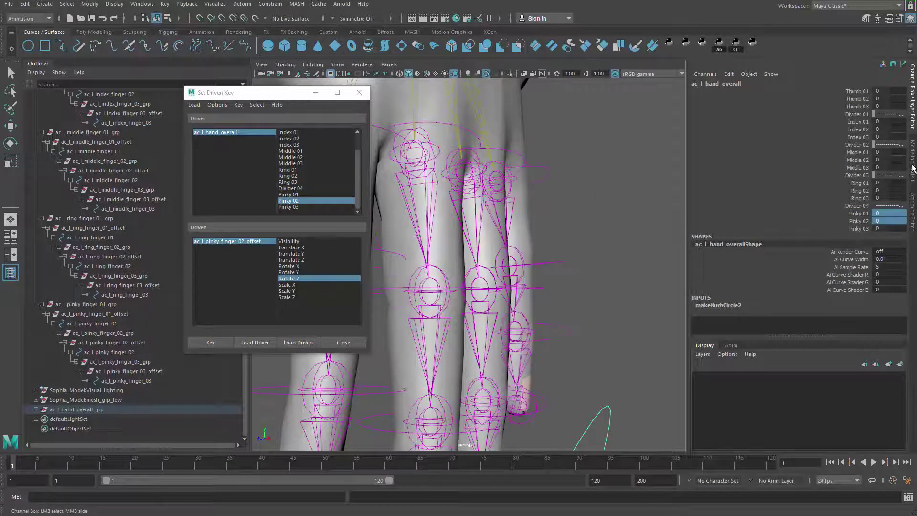
Load ac_l_pinky_finger_03_offset as the driven object and key its neutral Rotate Z against Pinky 03
{"action": "left_click", "coordinate": [296, 207]}
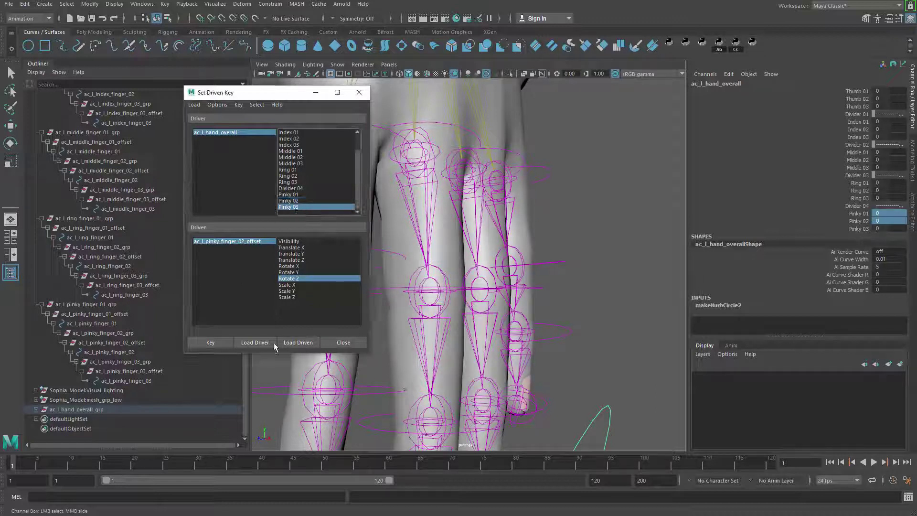
{"action": "left_click", "coordinate": [129, 371]}
{"action": "left_click", "coordinate": [298, 342]}
{"action": "left_click", "coordinate": [300, 279]}
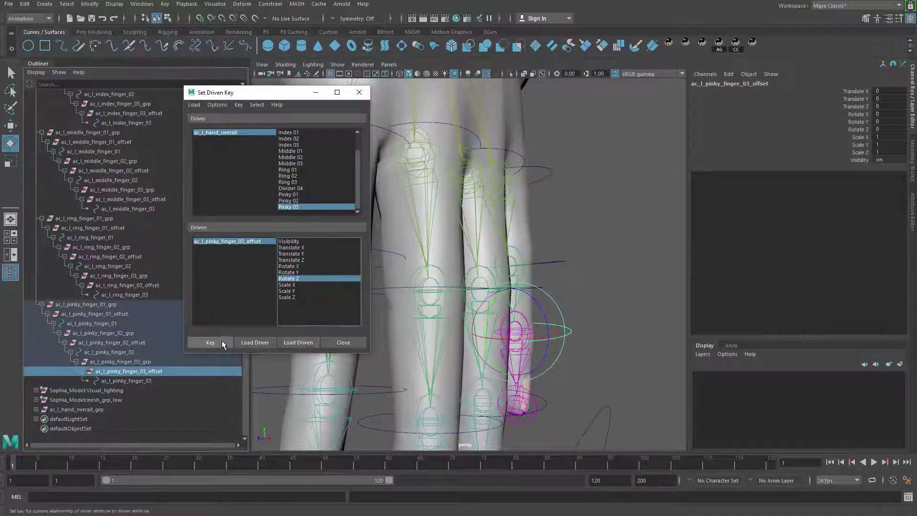
{"action": "left_click", "coordinate": [210, 343]}
With Pinky 03 on ac_l_hand_overall set to 10, set Rotate Z of ac_l_pinky_finger_03_offset to -90 and key it
{"action": "left_click", "coordinate": [232, 134]}
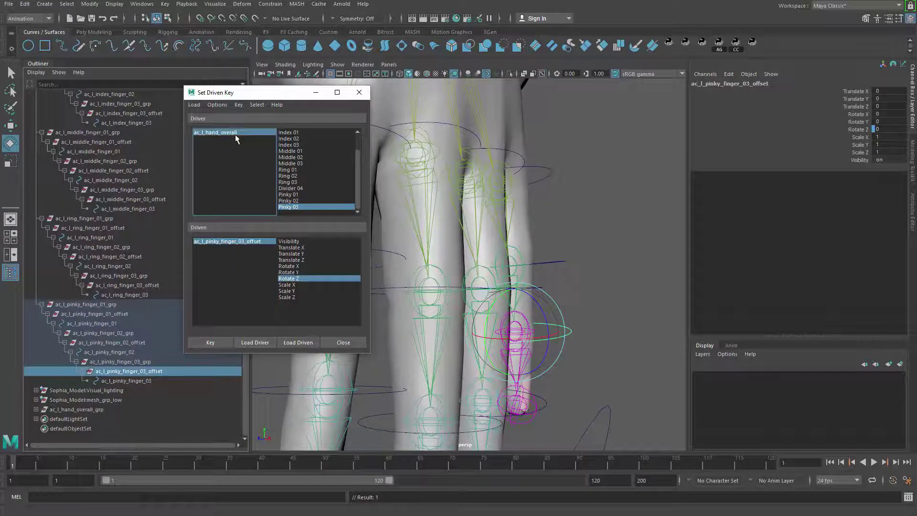
{"action": "left_click", "coordinate": [235, 135]}
{"action": "left_click", "coordinate": [855, 229]}
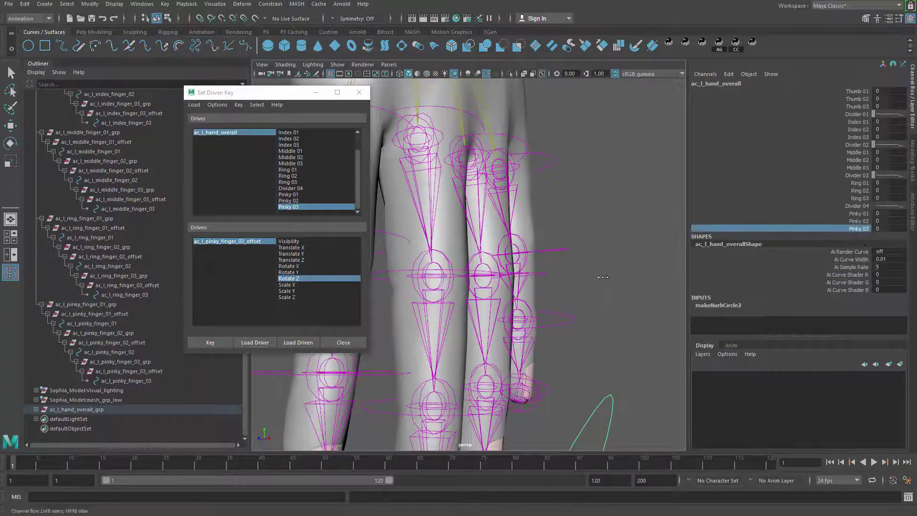
{"action": "middle_click_drag", "start_coordinate": [600, 277], "coordinate": [640, 277]}
{"action": "middle_click_drag", "start_coordinate": [532, 360], "coordinate": [573, 301], "text": "alt"}
{"action": "scroll", "coordinate": [573, 301], "scroll_direction": "up", "scroll_amount": 1}
{"action": "left_click", "coordinate": [227, 241]}
{"action": "key", "text": "e"}
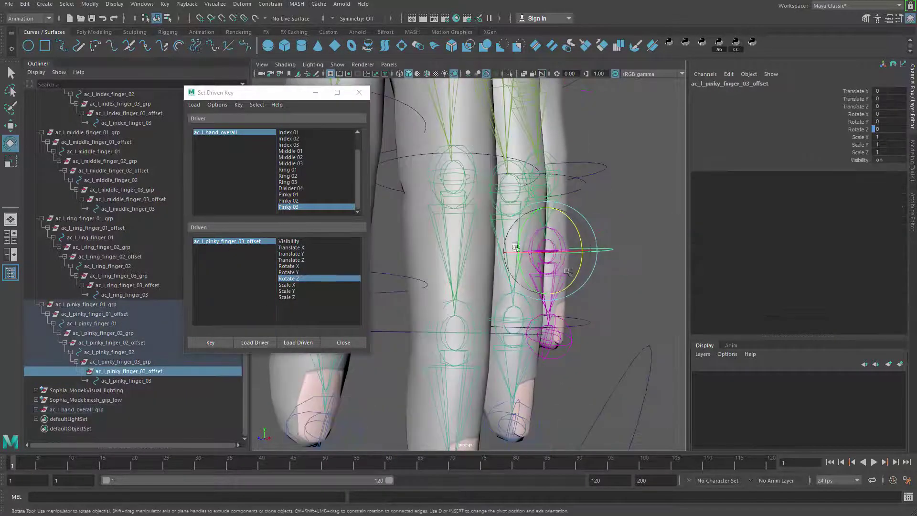
{"action": "left_click_drag", "start_coordinate": [579, 235], "coordinate": [545, 287]}
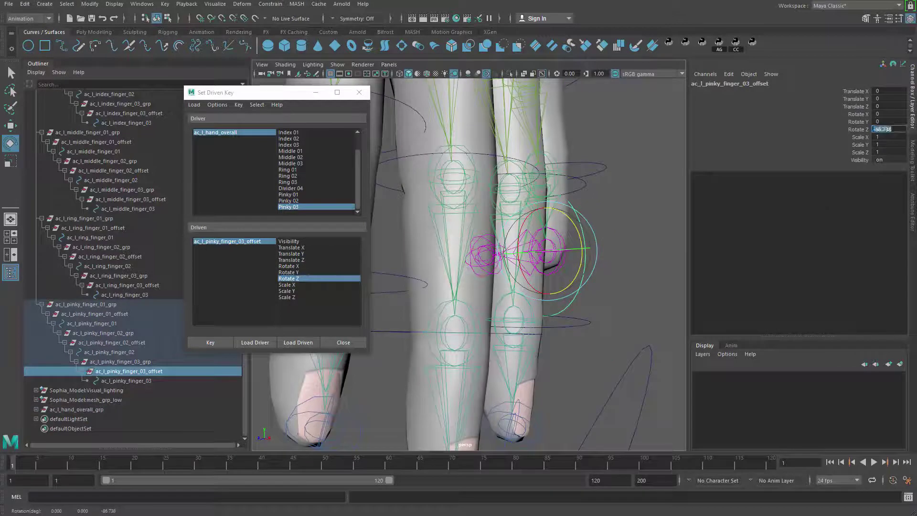
{"action": "type", "text": "90"}
{"action": "key", "text": "Return"}
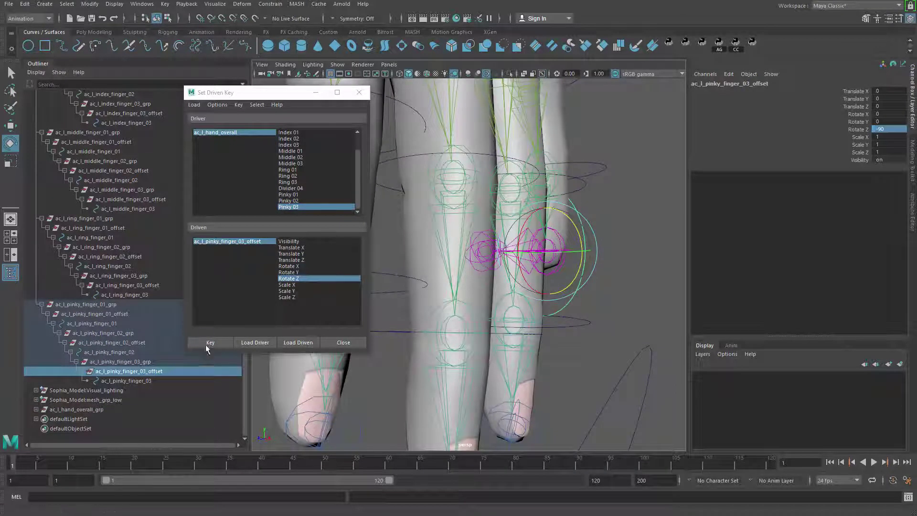
With Pinky 03 on ac_l_hand_overall set to -10, set Rotate Z of ac_l_pinky_finger_03_offset to 50 and key it
{"action": "left_click", "coordinate": [244, 133]}
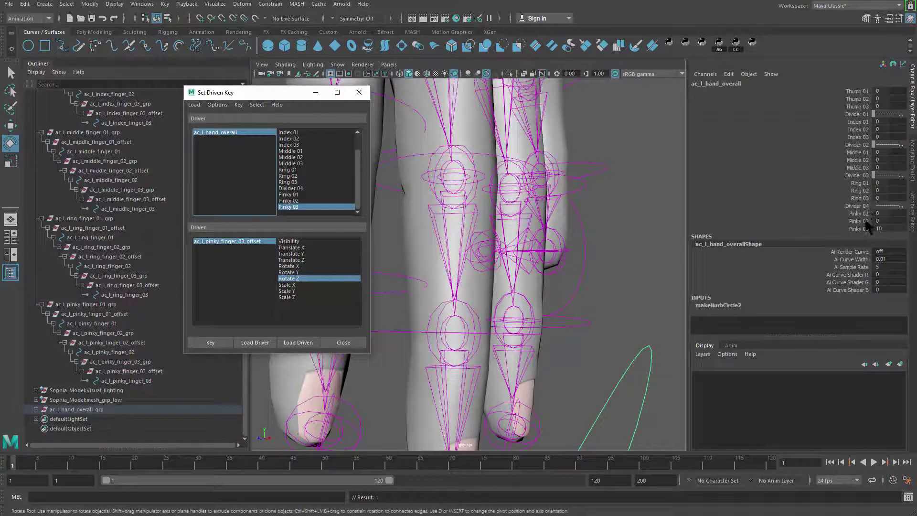
{"action": "left_click", "coordinate": [862, 229]}
{"action": "middle_click_drag", "start_coordinate": [661, 297], "coordinate": [276, 285]}
{"action": "left_click", "coordinate": [254, 242]}
{"action": "key", "text": "e"}
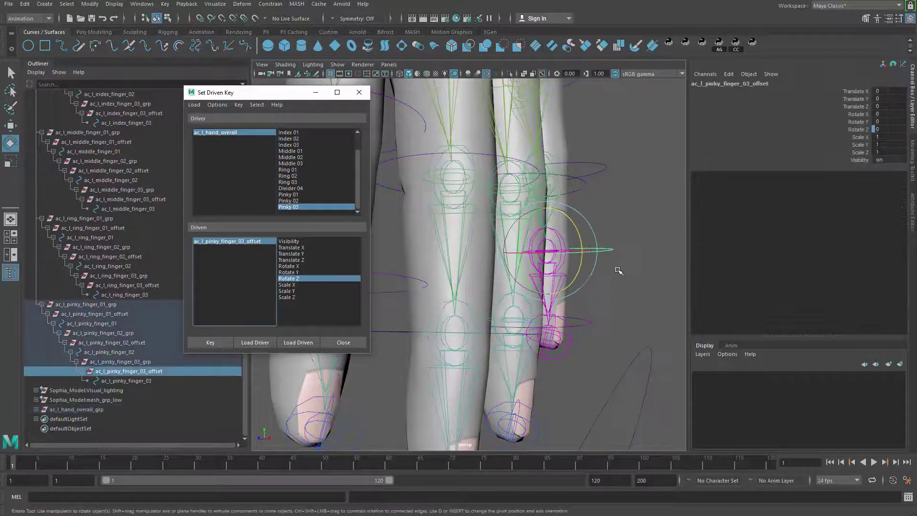
{"action": "left_click_drag", "start_coordinate": [577, 264], "coordinate": [570, 286]}
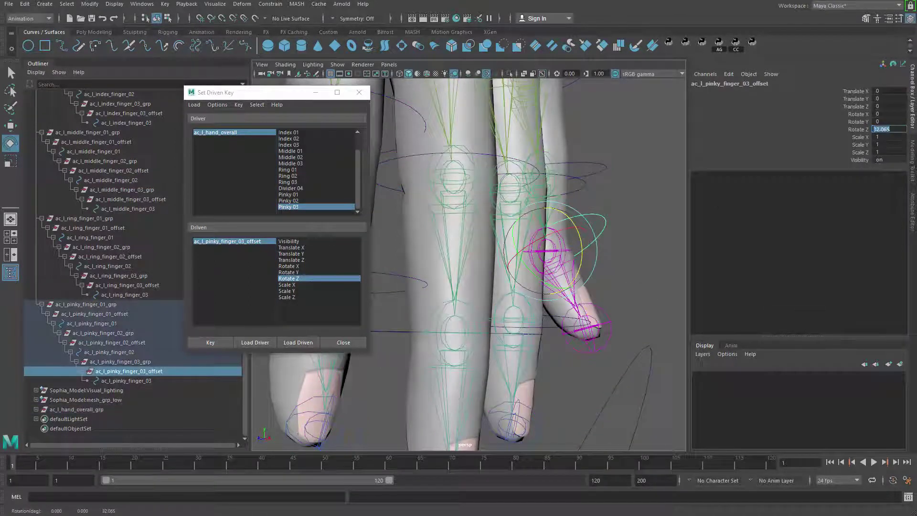
{"action": "type", "text": "50"}
{"action": "key", "text": "Return"}
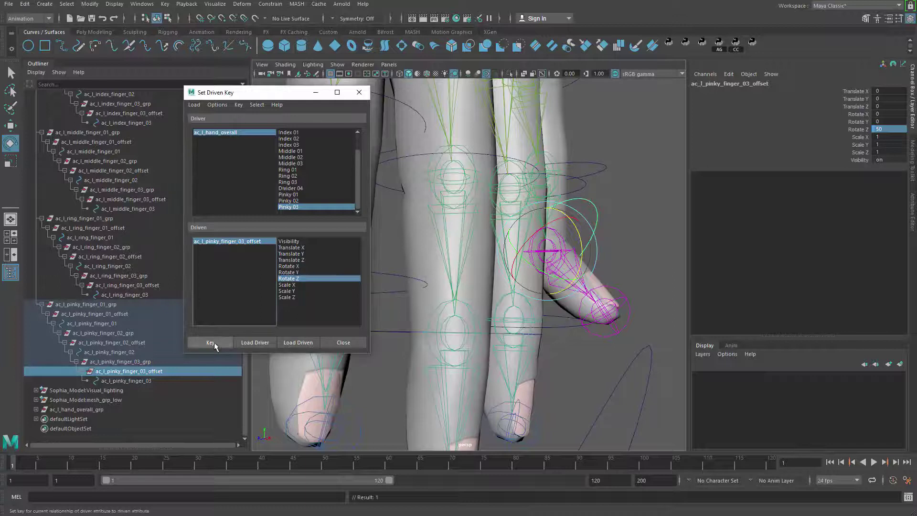
Reset Pinky 03 on ac_l_hand_overall to 0 and close the Set Driven Key window
{"action": "left_click", "coordinate": [239, 132]}
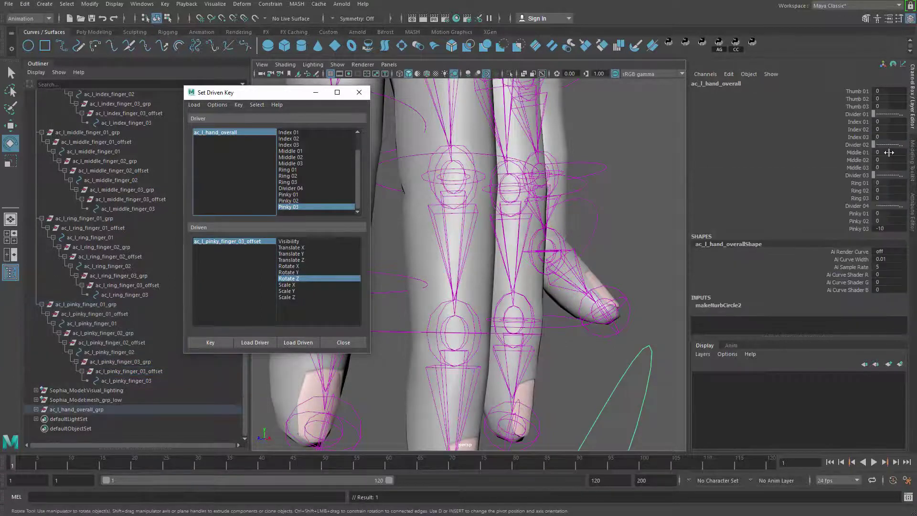
{"action": "double_click", "coordinate": [892, 228]}
{"action": "type", "text": "0"}
{"action": "key", "text": "Return"}
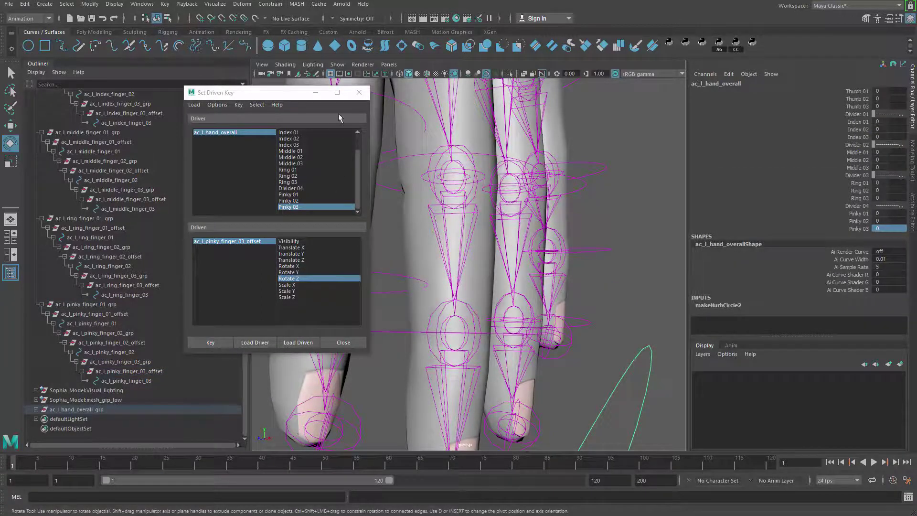
{"action": "left_click", "coordinate": [359, 93]}
Test all thumb and finger attributes of ac_l_hand_overall together, from Thumb 01 to Pinky 03, and undo the change
{"action": "scroll", "coordinate": [375, 148], "scroll_direction": "down", "scroll_amount": 10}
{"action": "left_click_drag", "start_coordinate": [668, 248], "coordinate": [622, 253], "text": "alt"}
{"action": "left_click", "coordinate": [622, 254]}
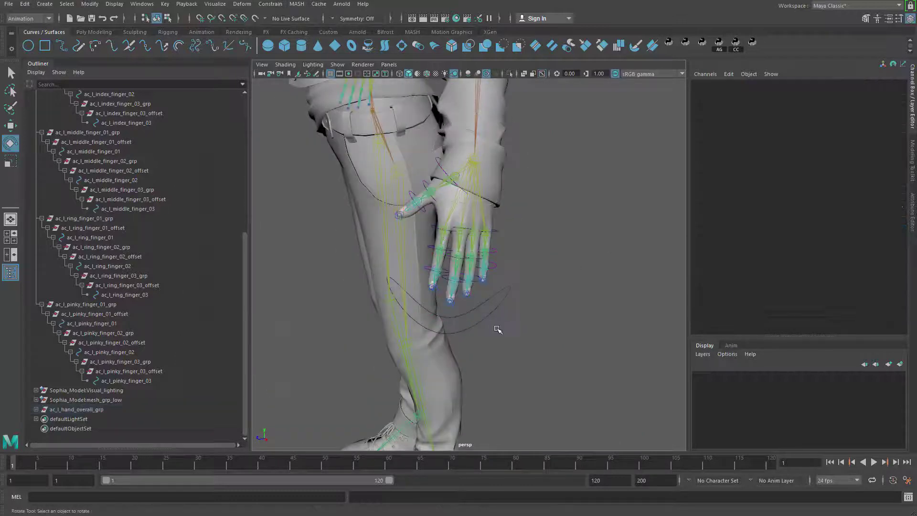
{"action": "left_click", "coordinate": [497, 327]}
{"action": "left_click_drag", "start_coordinate": [497, 328], "coordinate": [559, 320], "text": "alt"}
{"action": "middle_click_drag", "start_coordinate": [559, 320], "coordinate": [587, 314], "text": "alt"}
{"action": "left_click_drag", "start_coordinate": [857, 91], "coordinate": [857, 228]}
{"action": "middle_click_drag", "start_coordinate": [575, 293], "coordinate": [598, 292]}
{"action": "key", "text": "ctrl+z"}
{"action": "key", "text": "ctrl+z"}
{"action": "key", "text": "ctrl+z"}
{"action": "key", "text": "ctrl+z"}
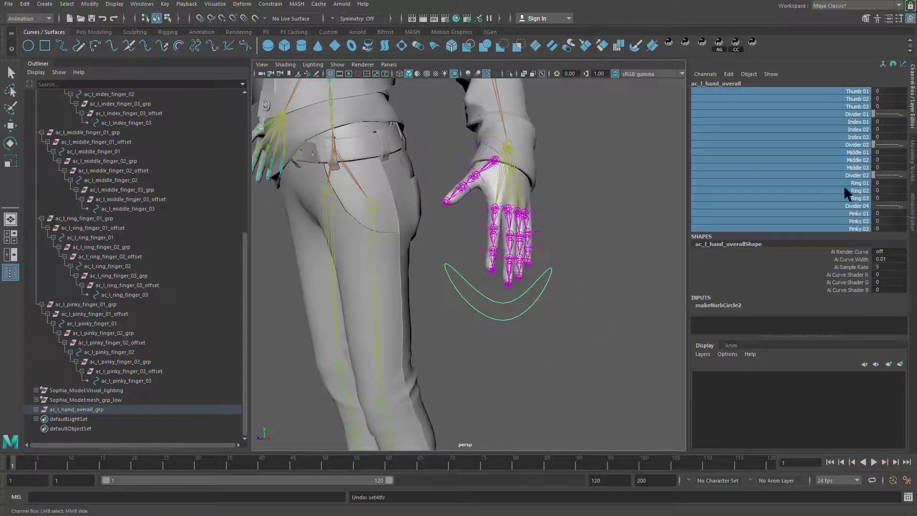
Curl the ring finger by setting Ring 01, Ring 02 and Ring 03 on ac_l_hand_overall to about 1.85
{"action": "left_click_drag", "start_coordinate": [855, 153], "coordinate": [859, 198]}
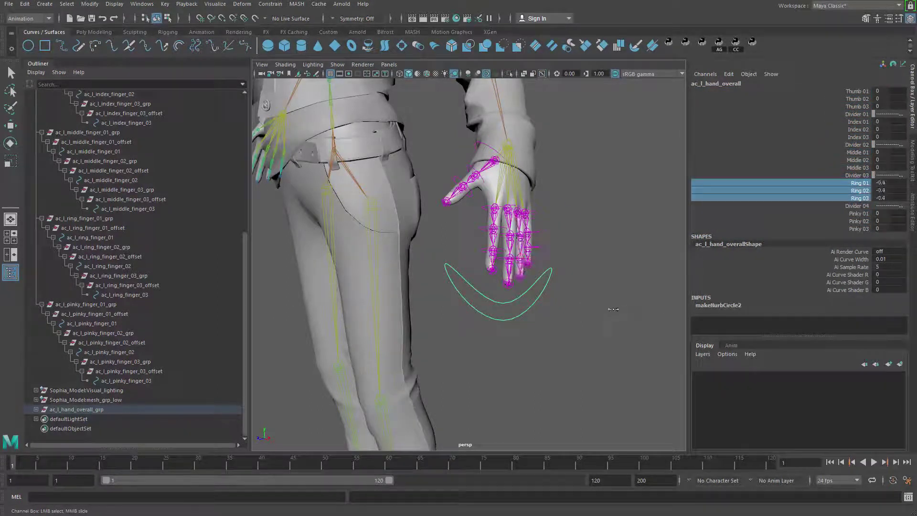
{"action": "middle_click_drag", "start_coordinate": [551, 309], "coordinate": [525, 295], "text": "alt"}
{"action": "middle_click_drag", "start_coordinate": [587, 305], "coordinate": [569, 304]}
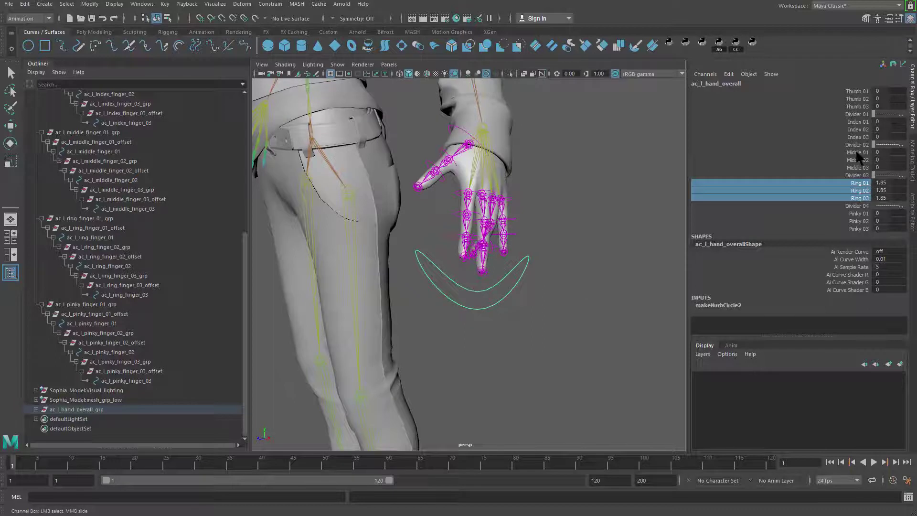
Bend the index finger backward by setting Index 01, Index 02 and Index 03 on ac_l_hand_overall to about -1.59
{"action": "middle_click_drag", "start_coordinate": [535, 247], "coordinate": [561, 251], "text": "alt"}
{"action": "right_click_drag", "start_coordinate": [561, 250], "coordinate": [668, 330], "text": "alt"}
{"action": "left_click_drag", "start_coordinate": [858, 122], "coordinate": [859, 168]}
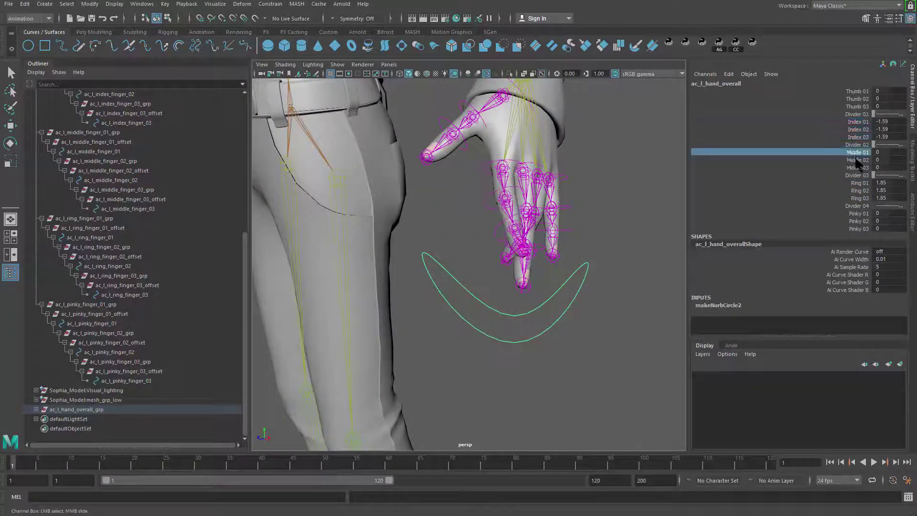
Curl the middle finger by setting Middle 01, Middle 02 and Middle 03 on ac_l_hand_overall to about 2.56
{"action": "middle_click_drag", "start_coordinate": [552, 287], "coordinate": [321, 363]}
{"action": "left_click_drag", "start_coordinate": [388, 280], "coordinate": [478, 266], "text": "alt"}
{"action": "middle_click_drag", "start_coordinate": [478, 267], "coordinate": [838, 253]}
Curl the index finger toward the thumb by setting Index 01, Index 02 and Index 03 to about 4.69
{"action": "left_click_drag", "start_coordinate": [456, 346], "coordinate": [623, 306], "text": "alt"}
{"action": "left_click", "coordinate": [858, 122]}
{"action": "left_click_drag", "start_coordinate": [860, 126], "coordinate": [858, 137]}
{"action": "middle_click_drag", "start_coordinate": [787, 175], "coordinate": [847, 267]}
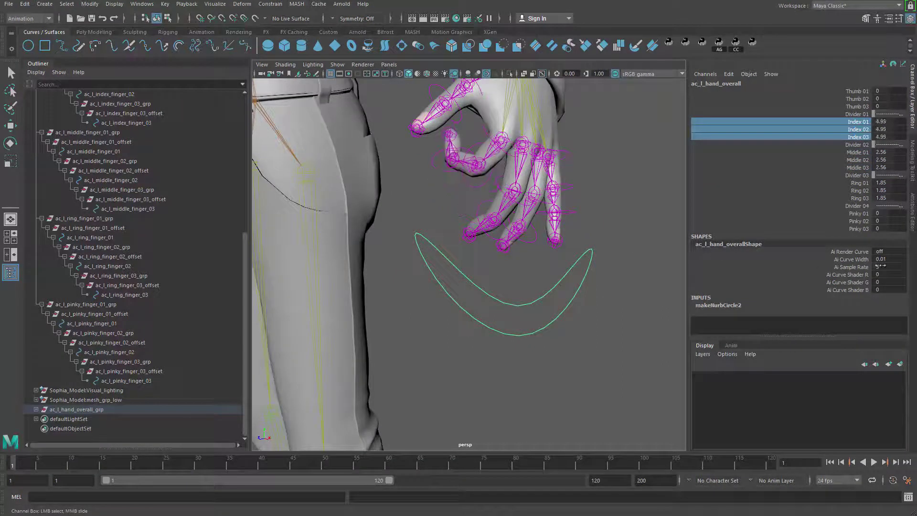
Bend the pinky backward by setting Pinky 01, Pinky 02 and Pinky 03 on ac_l_hand_overall to about -2.71
{"action": "left_click_drag", "start_coordinate": [862, 213], "coordinate": [859, 228]}
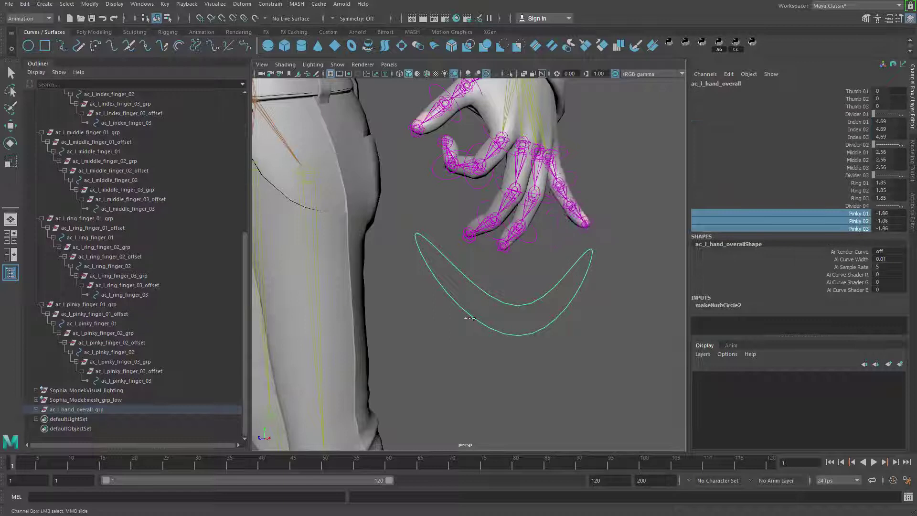
{"action": "middle_click_drag", "start_coordinate": [470, 318], "coordinate": [434, 317]}
{"action": "left_click_drag", "start_coordinate": [456, 220], "coordinate": [483, 258], "text": "alt"}
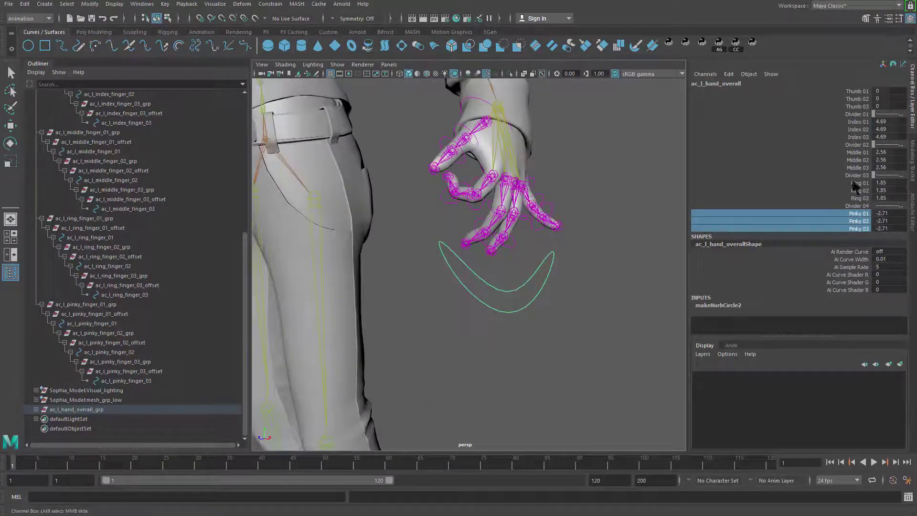
Reset all index, middle, ring and pinky attributes of ac_l_hand_overall to 0
{"action": "left_click_drag", "start_coordinate": [891, 123], "coordinate": [898, 218]}
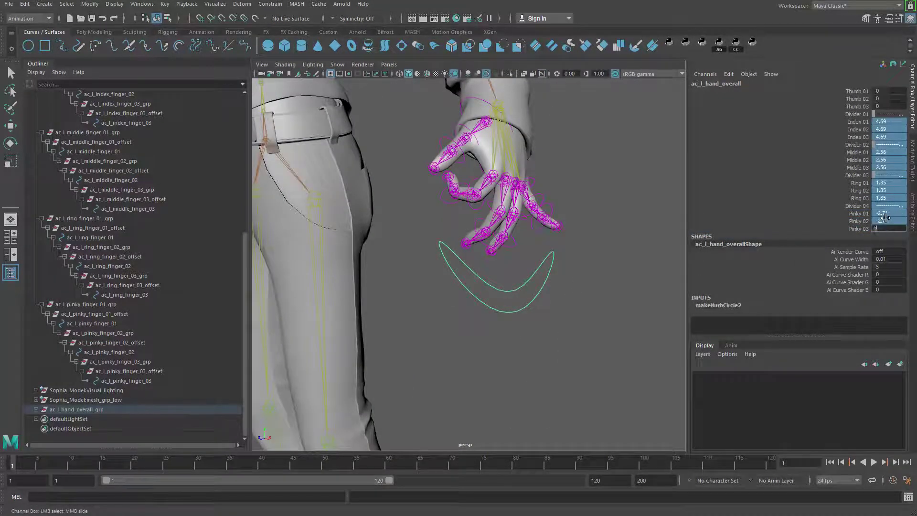
{"action": "key", "text": "Return"}
Examine both arms and the left hand's finger controls from several angles
{"action": "right_click_drag", "start_coordinate": [605, 257], "coordinate": [409, 291], "text": "alt"}
{"action": "left_click_drag", "start_coordinate": [409, 291], "coordinate": [576, 329], "text": "alt"}
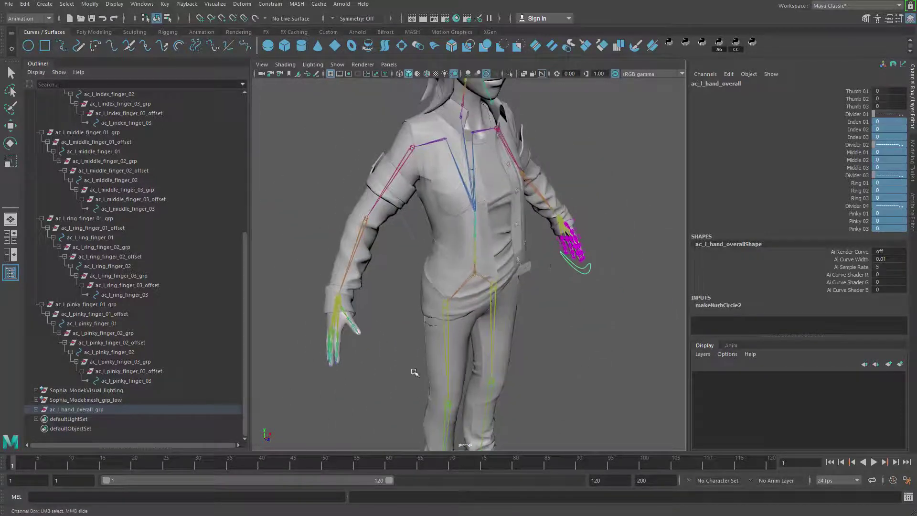
{"action": "left_click_drag", "start_coordinate": [415, 372], "coordinate": [332, 259], "text": "alt"}
{"action": "middle_click_drag", "start_coordinate": [331, 260], "coordinate": [290, 229], "text": "alt"}
{"action": "middle_click_drag", "start_coordinate": [262, 339], "coordinate": [415, 338], "text": "alt"}
{"action": "left_click_drag", "start_coordinate": [416, 337], "coordinate": [394, 364], "text": "alt"}
{"action": "right_click_drag", "start_coordinate": [395, 364], "coordinate": [583, 409], "text": "alt"}
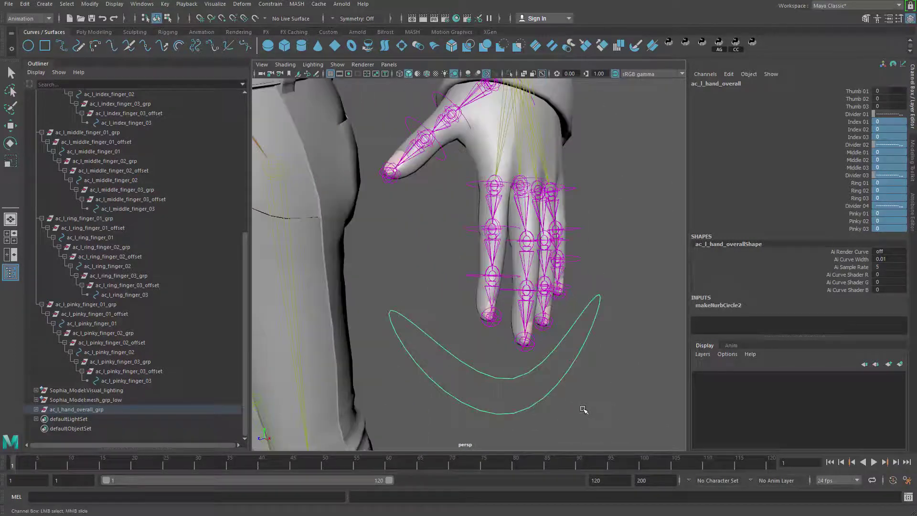
Select the ac_l_index_finger_03 control on the left hand and inspect its rotation handles
{"action": "left_click", "coordinate": [583, 409]}
{"action": "left_click_drag", "start_coordinate": [559, 393], "coordinate": [522, 316], "text": "alt"}
{"action": "left_click", "coordinate": [529, 390]}
{"action": "scroll", "coordinate": [518, 318], "scroll_direction": "up", "scroll_amount": 5}
{"action": "left_click_drag", "start_coordinate": [454, 263], "coordinate": [469, 289]}
{"action": "left_click_drag", "start_coordinate": [506, 277], "coordinate": [556, 277], "text": "alt"}
{"action": "scroll", "coordinate": [529, 391], "scroll_direction": "down", "scroll_amount": 3}
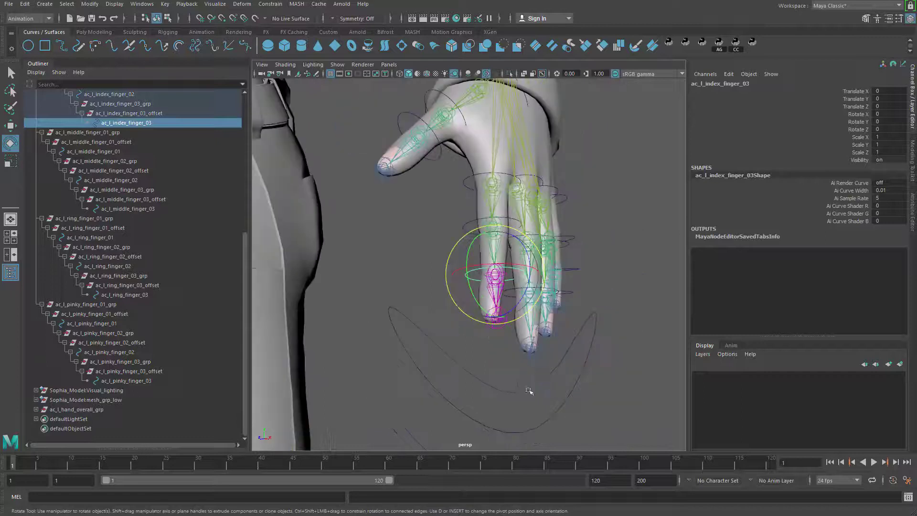
Curl the thumb and all fingers together using every attribute of ac_l_hand_overall from Thumb 01 to Pinky 03
{"action": "left_click", "coordinate": [528, 391]}
{"action": "left_click_drag", "start_coordinate": [858, 92], "coordinate": [858, 228]}
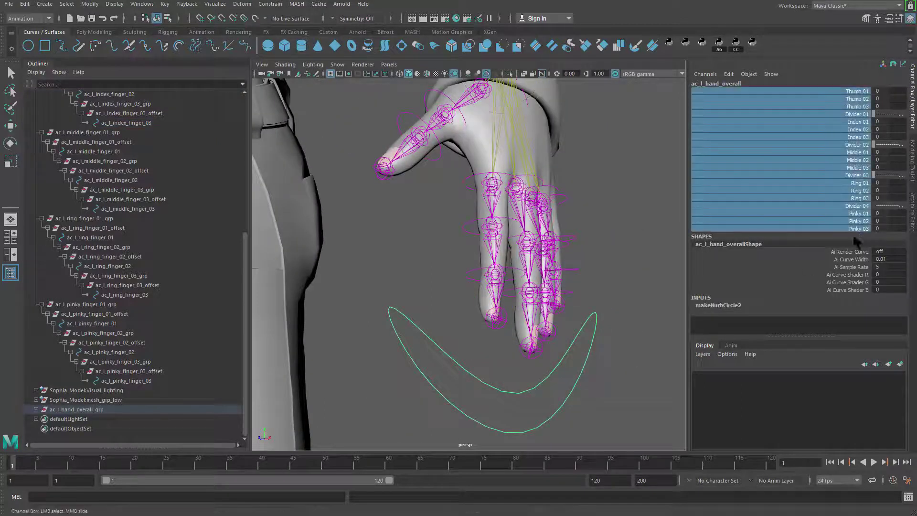
{"action": "middle_click_drag", "start_coordinate": [506, 263], "coordinate": [564, 263]}
Rotate the ac_l_index_finger_02 control to about -39.9 in Z on top of the curled pose
{"action": "left_click", "coordinate": [459, 224]}
{"action": "key", "text": "e"}
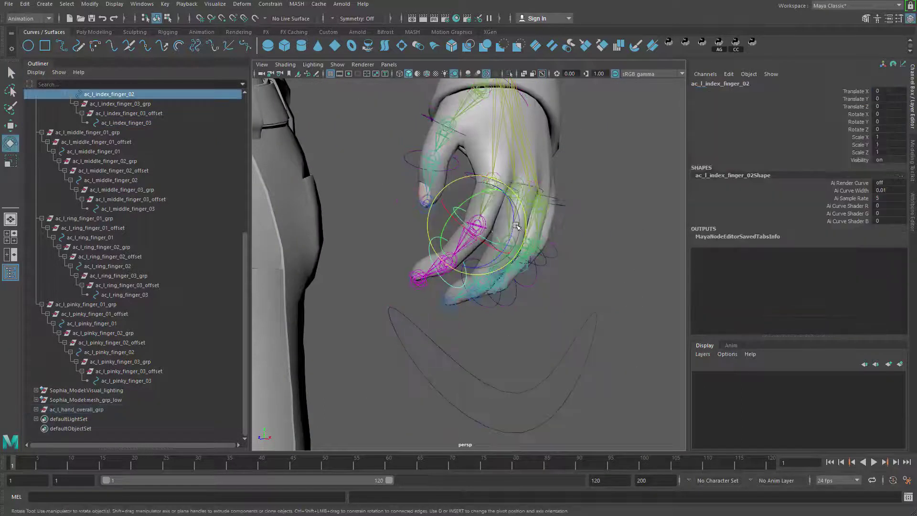
{"action": "left_click_drag", "start_coordinate": [513, 220], "coordinate": [437, 270]}
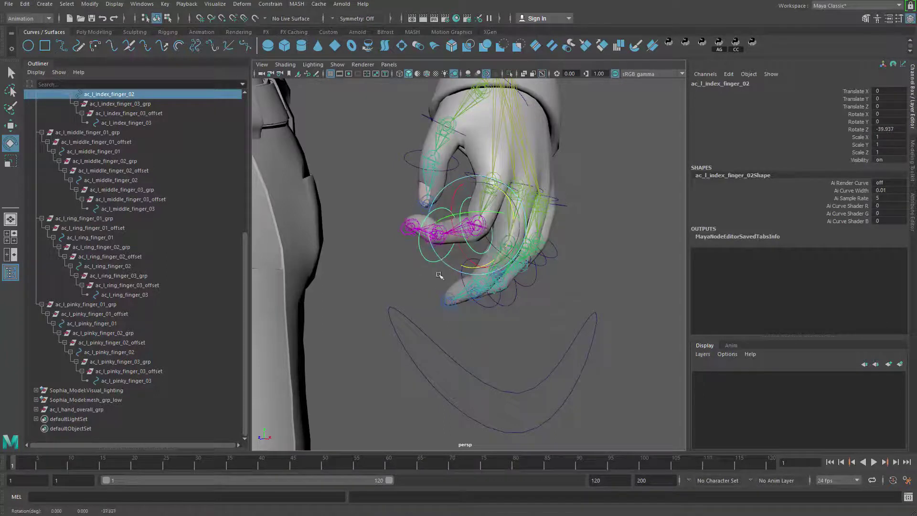
Rotate the left index finger's last joint control individually on top of the curled pose
{"action": "key", "text": "q"}
{"action": "left_click", "coordinate": [435, 260]}
{"action": "key", "text": "e"}
{"action": "left_click_drag", "start_coordinate": [469, 204], "coordinate": [466, 282]}
{"action": "left_click_drag", "start_coordinate": [534, 326], "coordinate": [540, 262], "text": "alt"}
Undo the individual index finger rotations and the overall finger curl, and reselect ac_l_hand_overall
{"action": "key", "text": "ctrl+z"}
{"action": "key", "text": "ctrl+z"}
{"action": "key", "text": "ctrl+z"}
{"action": "left_click", "coordinate": [508, 312]}
{"action": "key", "text": "q"}
Select the left elbow joint jt_l_elbow and step up the hierarchy to its parent, jt_l_shoulder
{"action": "right_click_drag", "start_coordinate": [544, 311], "coordinate": [430, 343], "text": "alt"}
{"action": "left_click_drag", "start_coordinate": [401, 348], "coordinate": [462, 360], "text": "alt"}
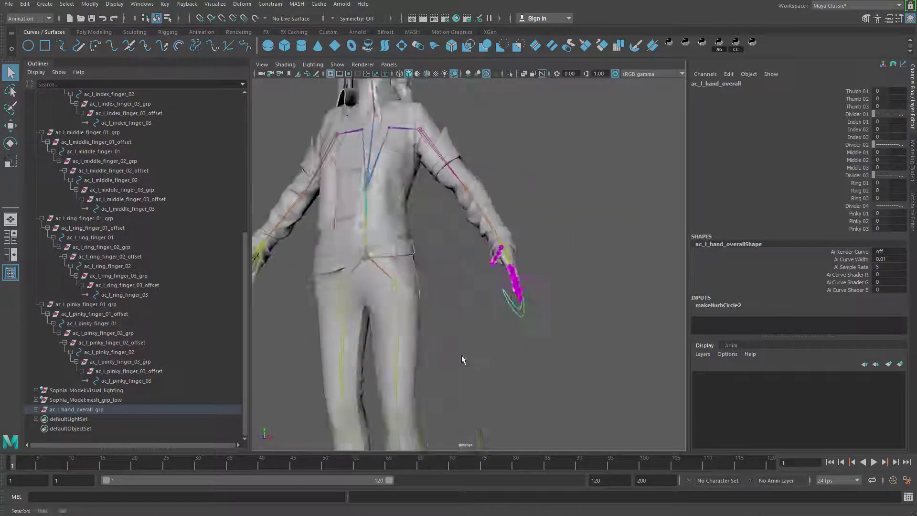
{"action": "middle_click_drag", "start_coordinate": [367, 225], "coordinate": [436, 294], "text": "alt"}
{"action": "left_click_drag", "start_coordinate": [494, 369], "coordinate": [540, 300], "text": "alt"}
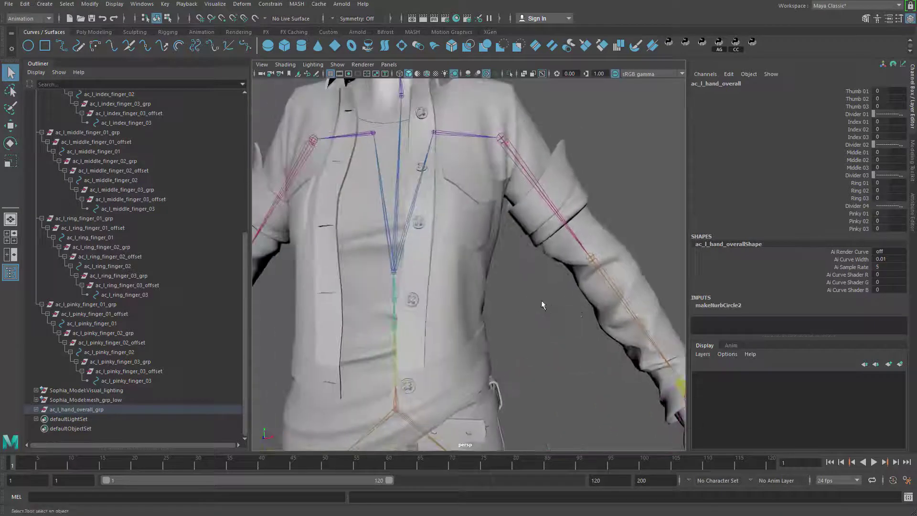
{"action": "scroll", "coordinate": [550, 218], "scroll_direction": "up", "scroll_amount": 3}
{"action": "middle_click_drag", "start_coordinate": [623, 256], "coordinate": [553, 253], "text": "alt"}
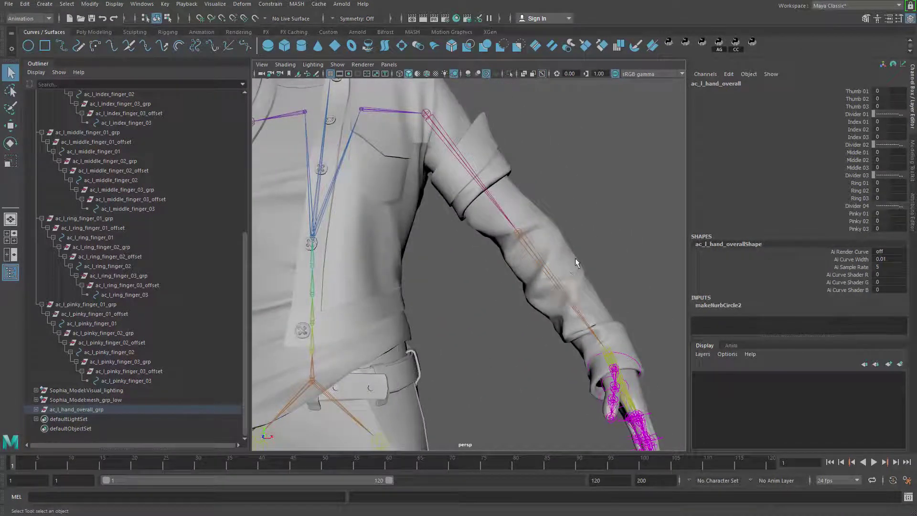
{"action": "left_click_drag", "start_coordinate": [534, 297], "coordinate": [502, 182]}
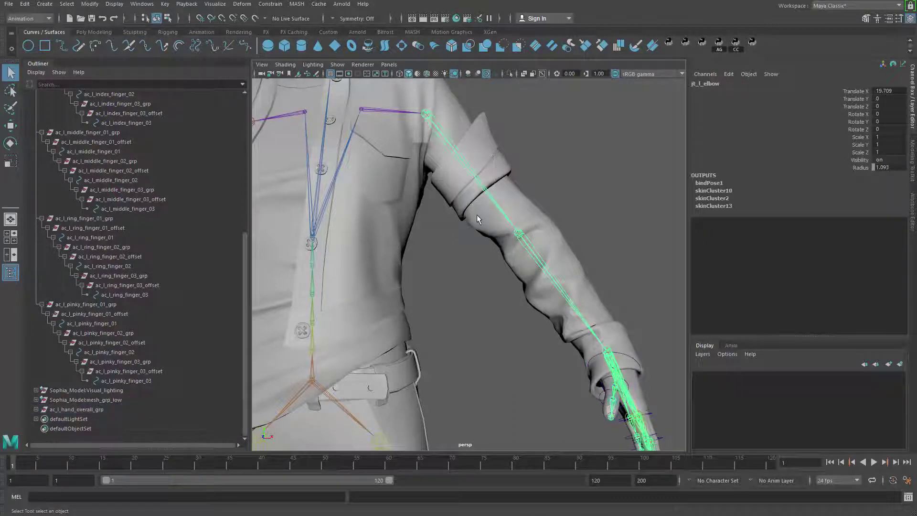
{"action": "key", "text": "Up"}
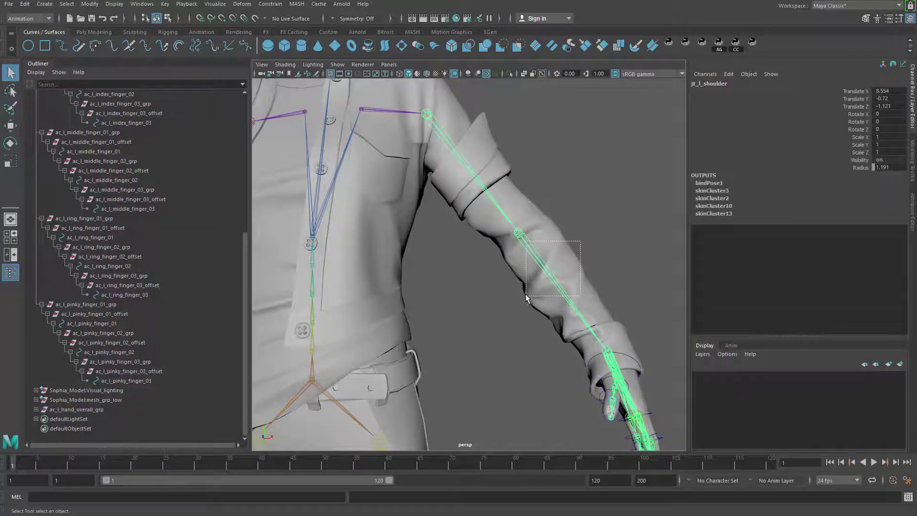
Clear the arm joint selection and select the ac_l_hand_overall control below the left hand again
{"action": "left_click_drag", "start_coordinate": [526, 295], "coordinate": [523, 298]}
{"action": "right_click_drag", "start_coordinate": [523, 298], "coordinate": [448, 250], "text": "alt"}
{"action": "left_click_drag", "start_coordinate": [448, 250], "coordinate": [527, 367], "text": "alt"}
{"action": "middle_click_drag", "start_coordinate": [527, 367], "coordinate": [507, 296], "text": "alt"}
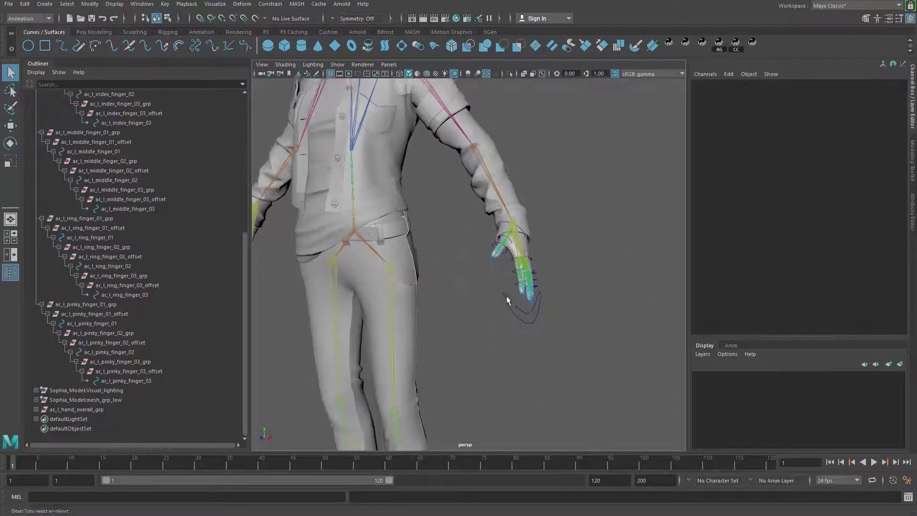
{"action": "left_click_drag", "start_coordinate": [506, 296], "coordinate": [481, 252], "text": "alt"}
{"action": "left_click", "coordinate": [537, 322]}
{"action": "left_click", "coordinate": [546, 344]}
{"action": "left_click", "coordinate": [552, 339]}
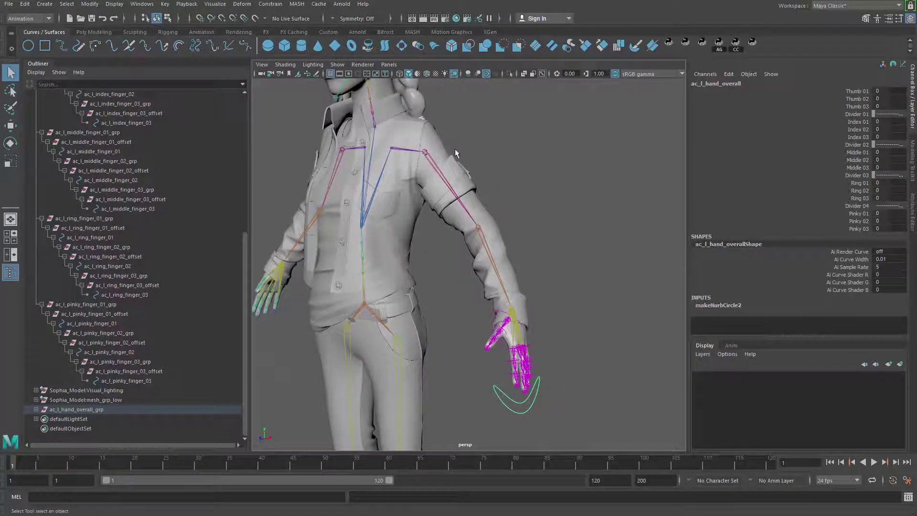
Examine the character's whole skeleton, from the legs and feet up to the head and jaw joints
{"action": "left_click_drag", "start_coordinate": [446, 387], "coordinate": [502, 337], "text": "alt"}
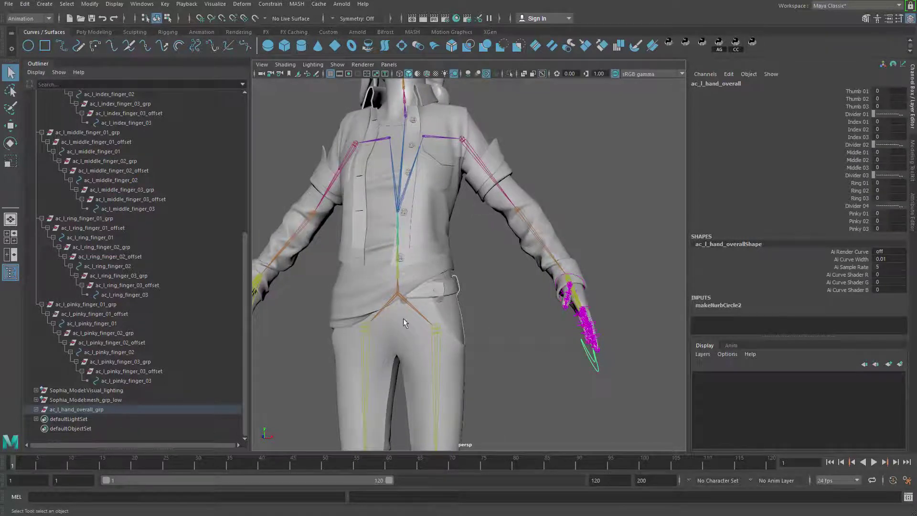
{"action": "middle_click_drag", "start_coordinate": [432, 370], "coordinate": [465, 161], "text": "alt"}
{"action": "middle_click_drag", "start_coordinate": [482, 334], "coordinate": [502, 200], "text": "alt"}
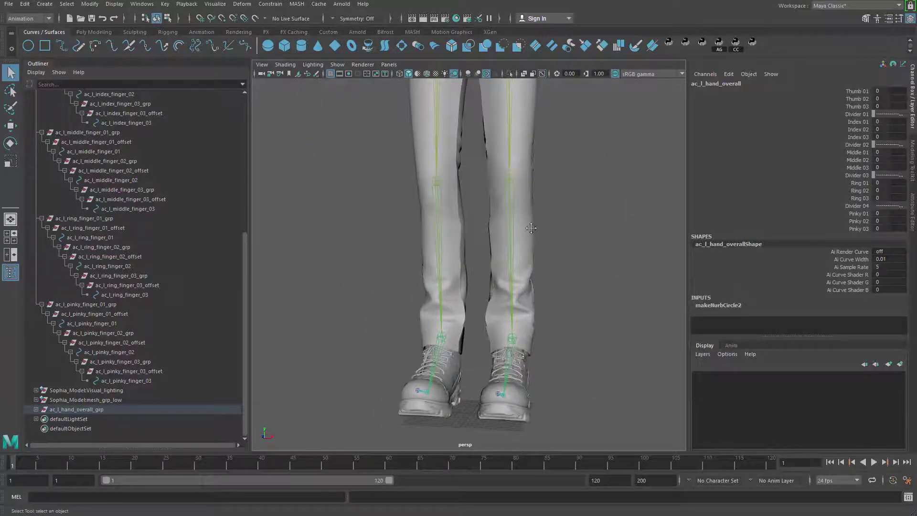
{"action": "middle_click_drag", "start_coordinate": [477, 119], "coordinate": [514, 396], "text": "alt"}
{"action": "scroll", "coordinate": [514, 396], "scroll_direction": "up", "scroll_amount": 3}
{"action": "middle_click_drag", "start_coordinate": [501, 320], "coordinate": [476, 334], "text": "alt"}
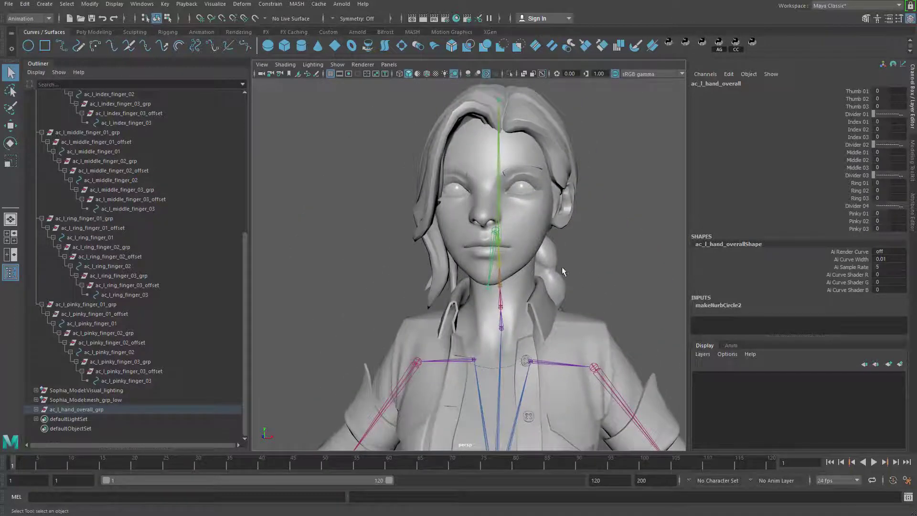
{"action": "left_click_drag", "start_coordinate": [561, 271], "coordinate": [500, 278], "text": "alt"}
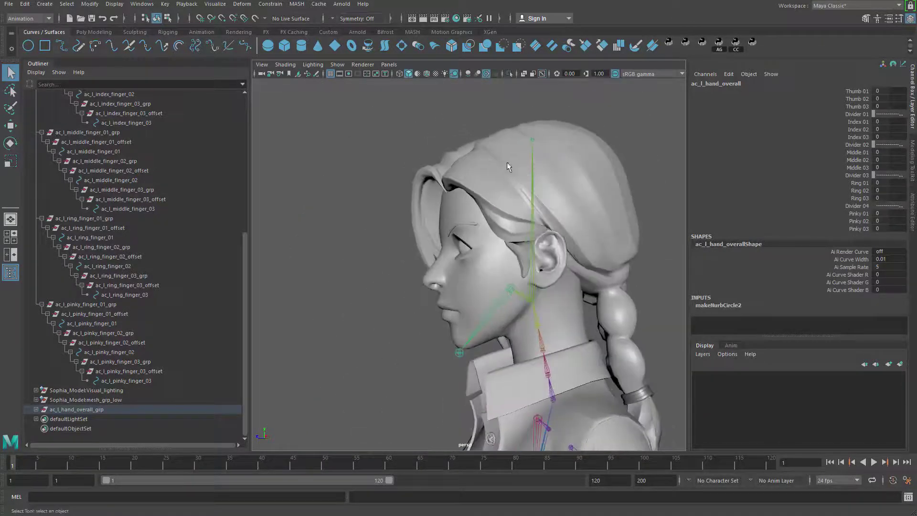
{"action": "scroll", "coordinate": [431, 316], "scroll_direction": "down", "scroll_amount": 5}
{"action": "left_click_drag", "start_coordinate": [430, 316], "coordinate": [534, 319], "text": "alt"}
{"action": "middle_click_drag", "start_coordinate": [502, 406], "coordinate": [522, 282], "text": "alt"}
{"action": "left_click_drag", "start_coordinate": [523, 282], "coordinate": [505, 302], "text": "alt"}
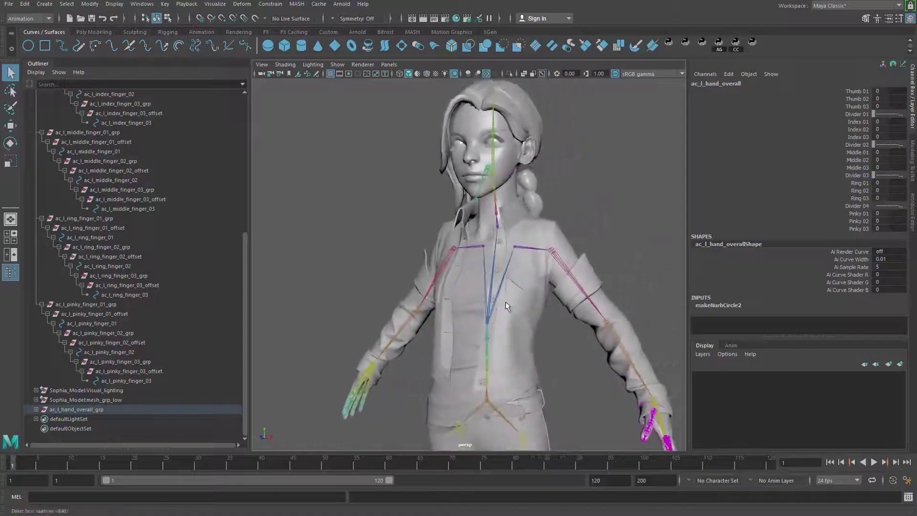